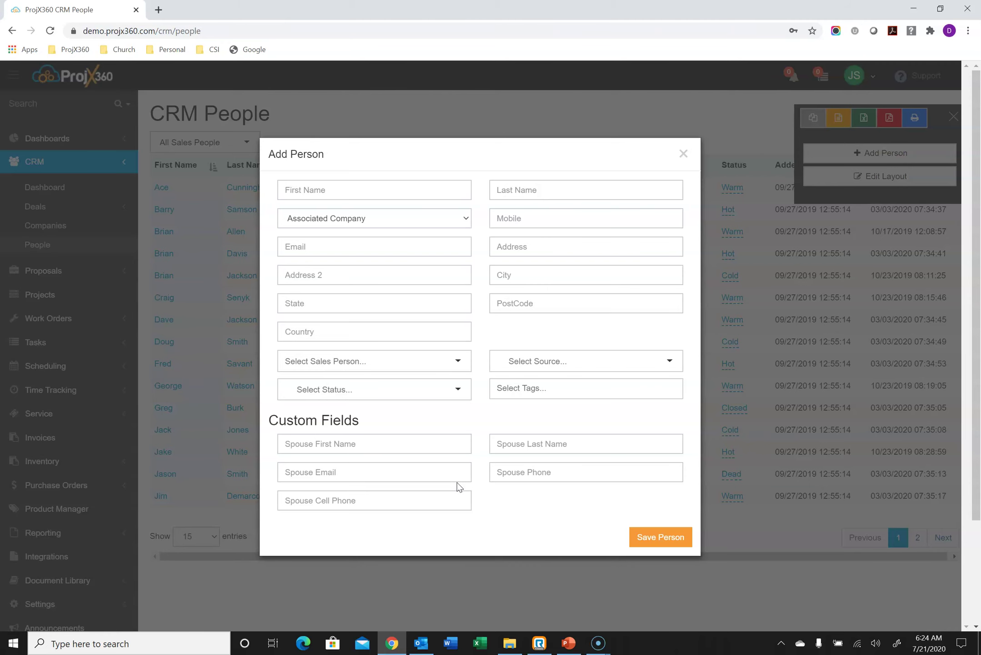
# Close the blank Add Person form, search the CRM people for "alle" and open the ABC Company contact's record.
pyautogui.click(683, 155)
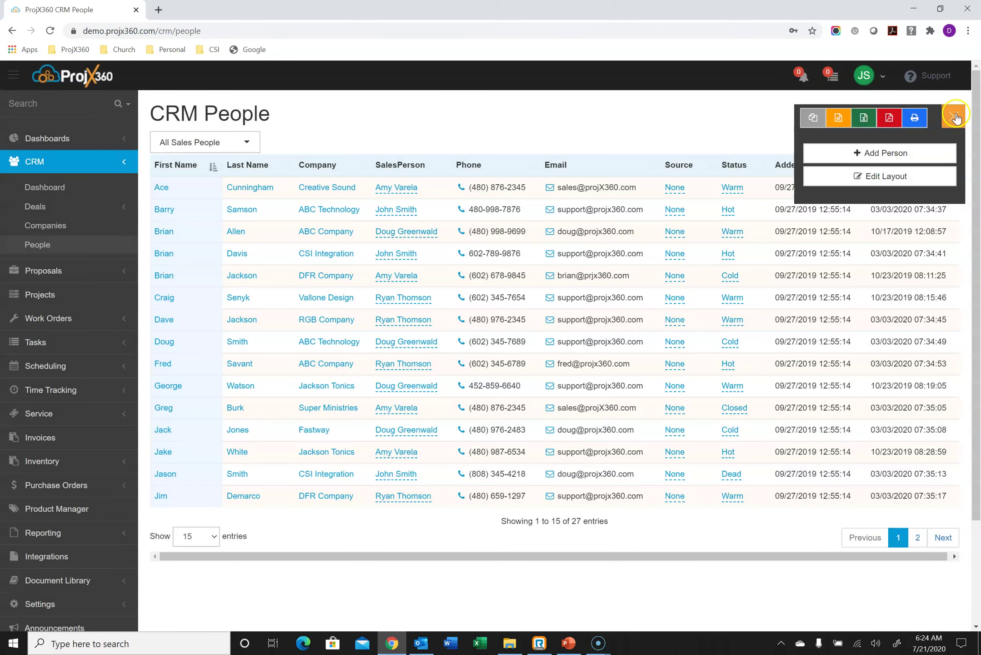
pyautogui.click(953, 116)
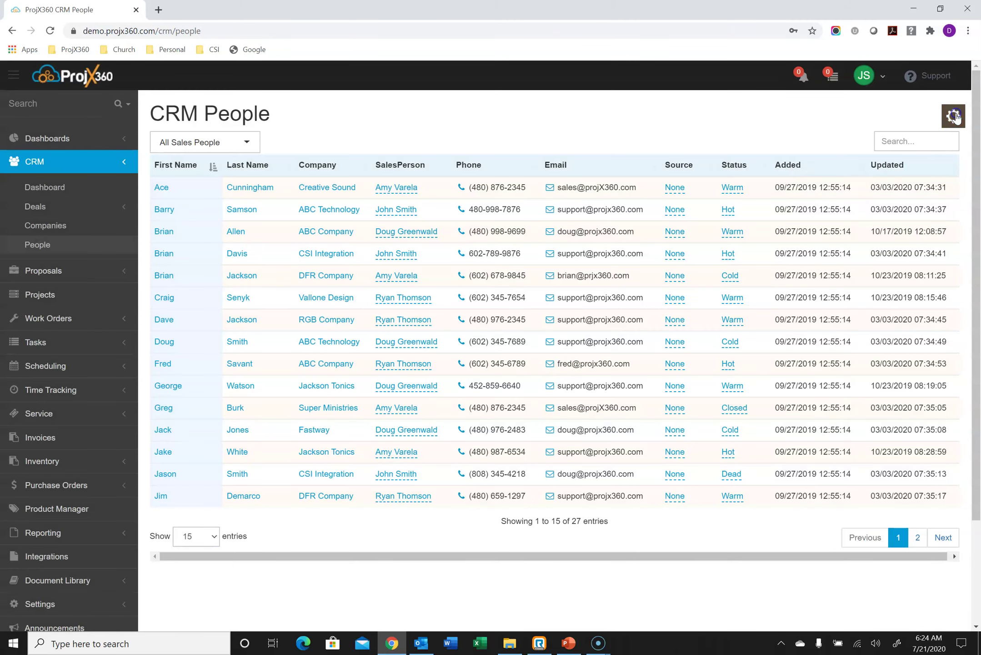
pyautogui.click(895, 142)
pyautogui.write('alle')
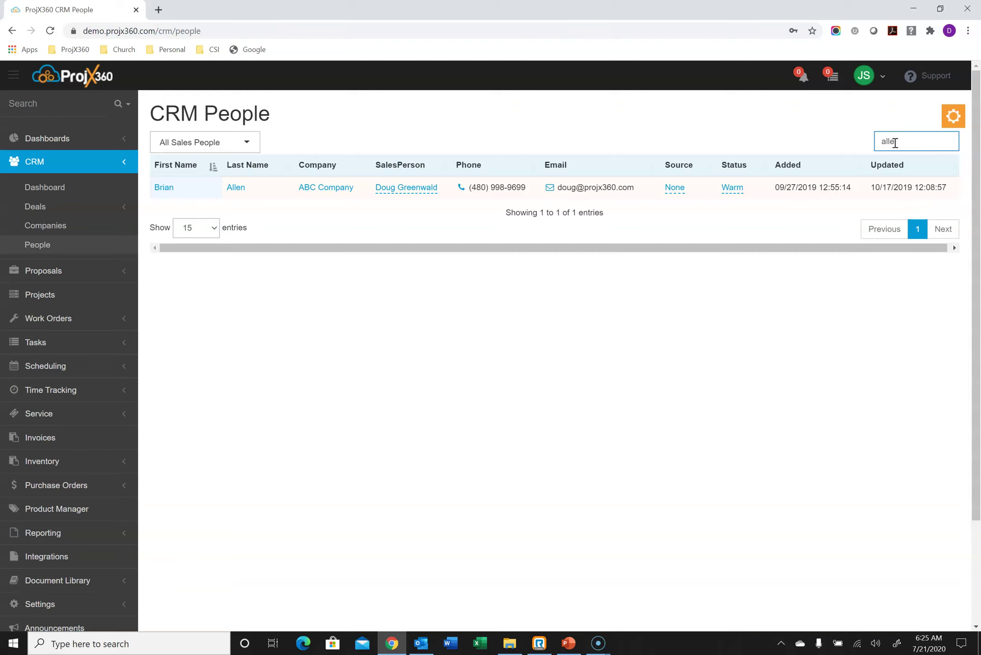
pyautogui.click(233, 191)
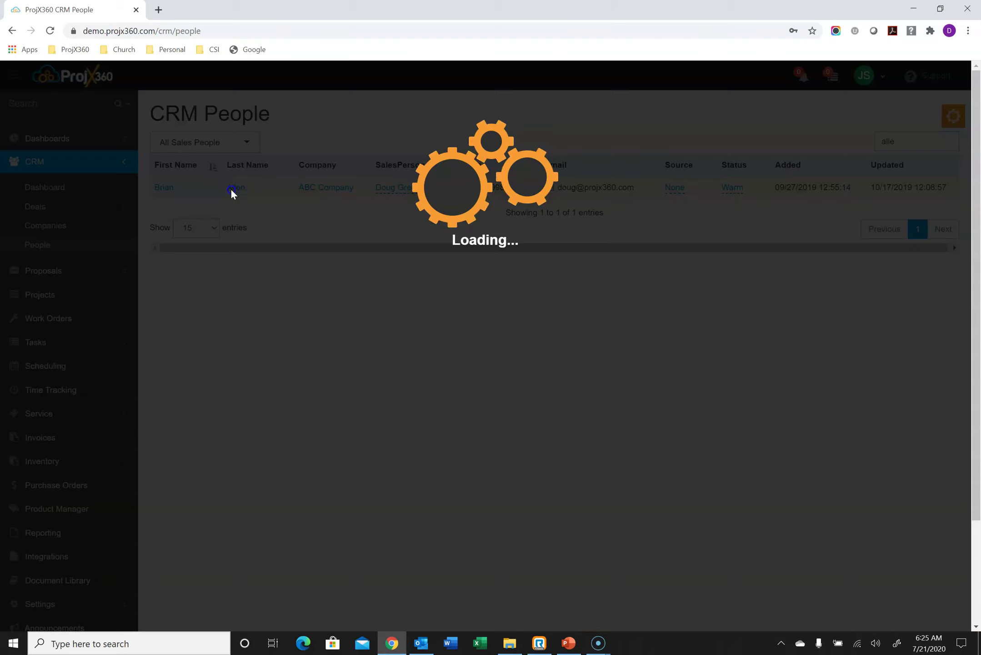
pyautogui.press('super+shift+q')
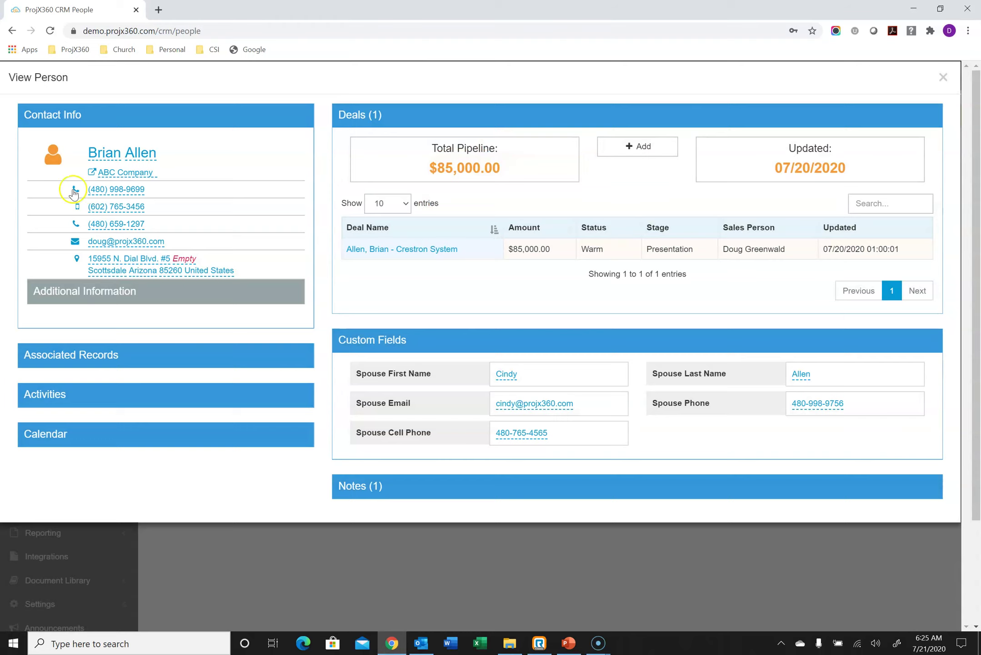
# Examine the proposals, projects, work orders and invoices among the contact's associated records, and collapse that section.
pyautogui.click(135, 364)
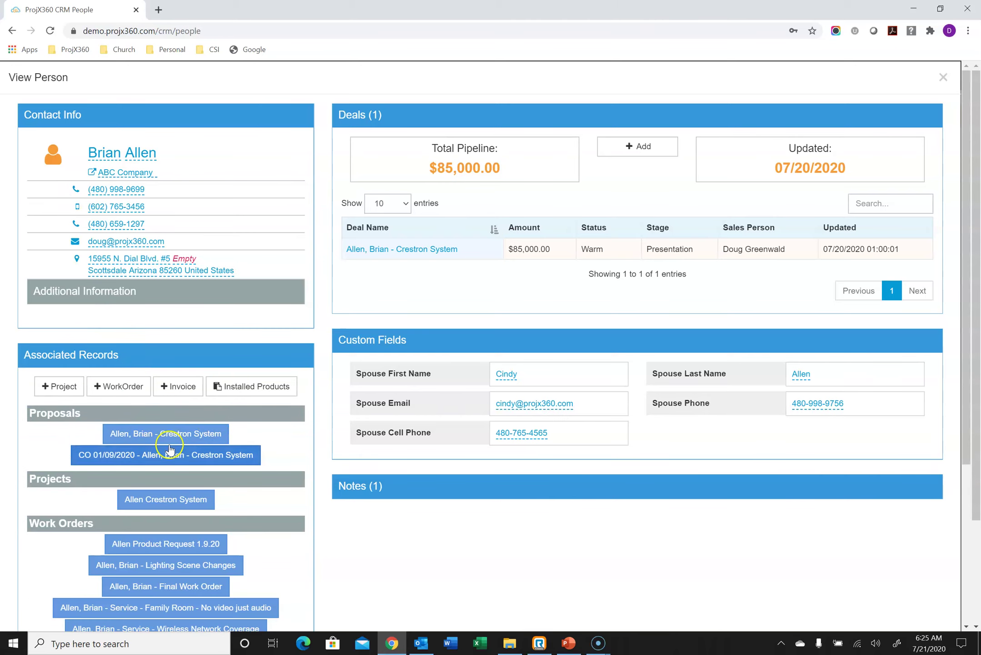
pyautogui.scroll(-4, 150, 431)
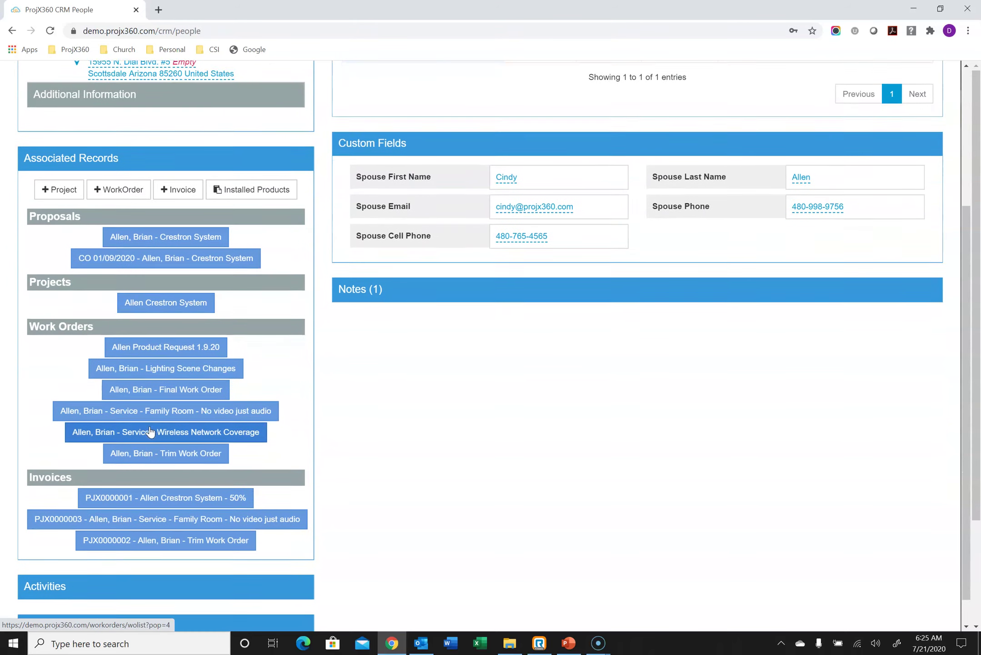
pyautogui.scroll(-1, 150, 431)
pyautogui.click(158, 473)
pyautogui.scroll(3, 162, 473)
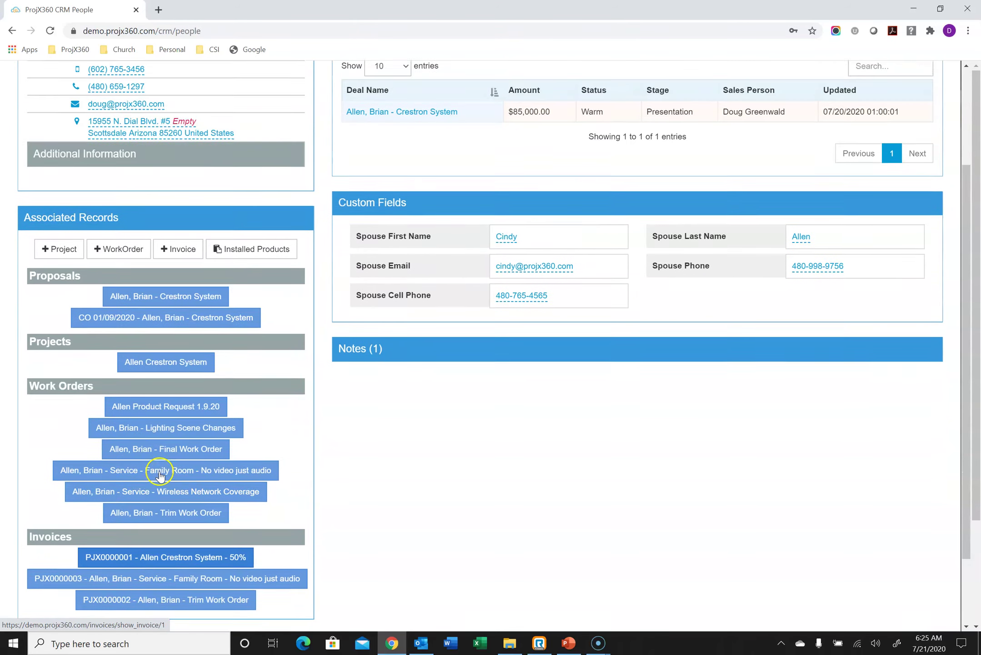
pyautogui.click(153, 411)
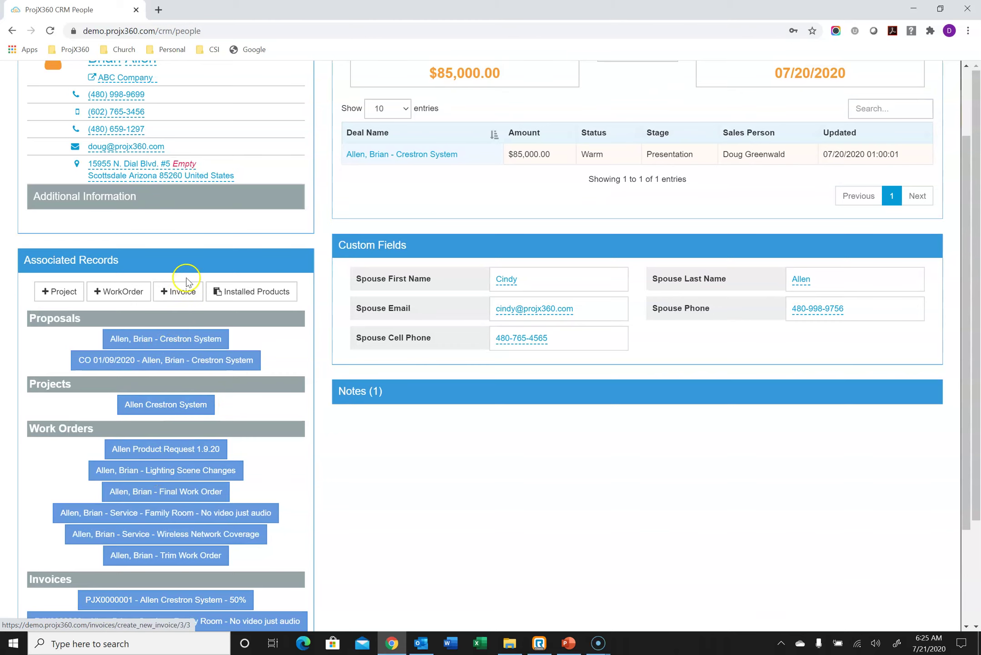
pyautogui.click(193, 260)
# Expand the contact's activities and show the options of the 05/20/2020 Face-to-Face Meeting appointment.
pyautogui.click(196, 392)
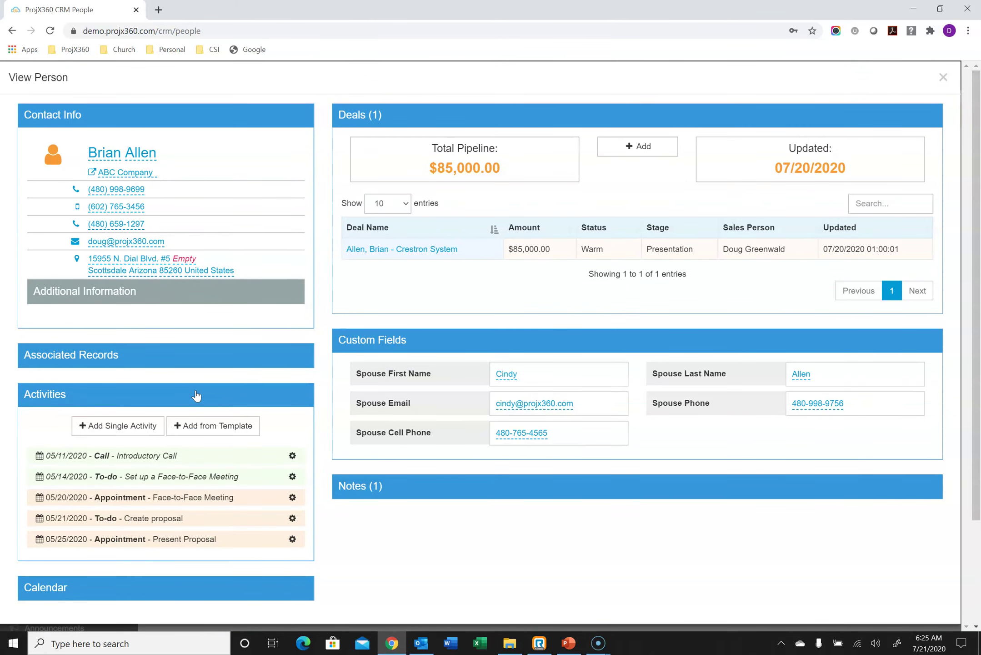
pyautogui.click(168, 453)
pyautogui.click(130, 476)
pyautogui.click(292, 497)
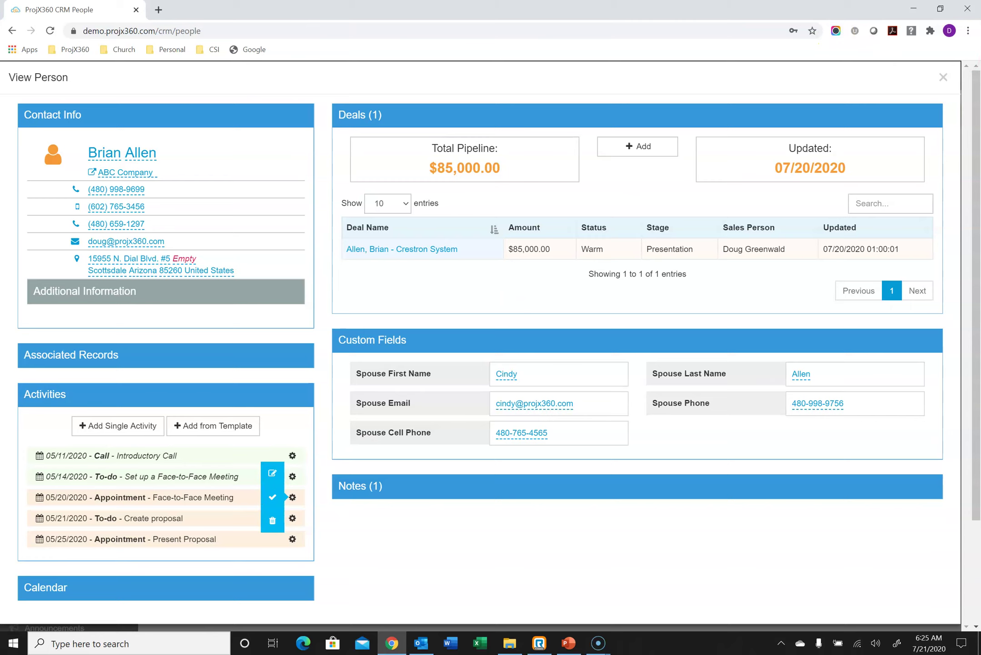
# Switch to Outlook, read the ProjX360 Daily Rundown message and close it.
pyautogui.click(421, 642)
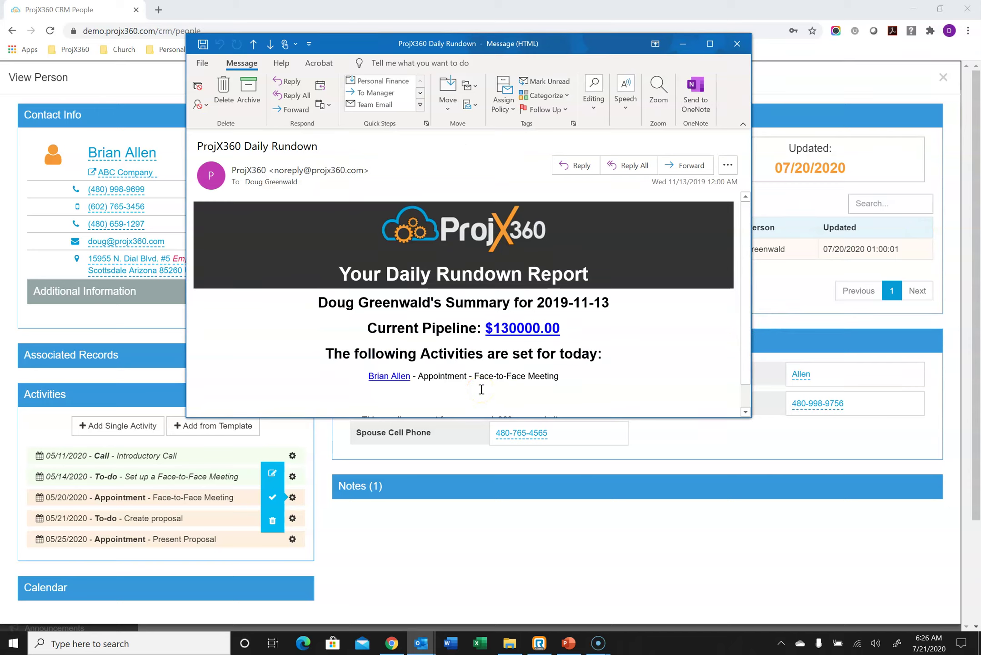
pyautogui.click(737, 44)
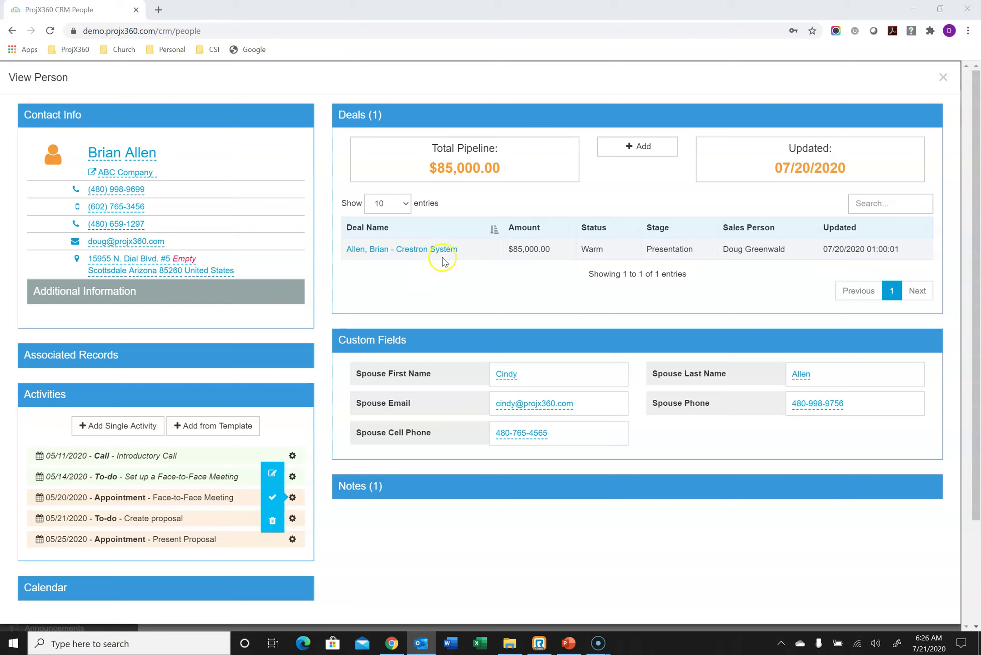
# Collapse the contact's custom fields and expand the notes on the record.
pyautogui.click(633, 149)
pyautogui.click(541, 341)
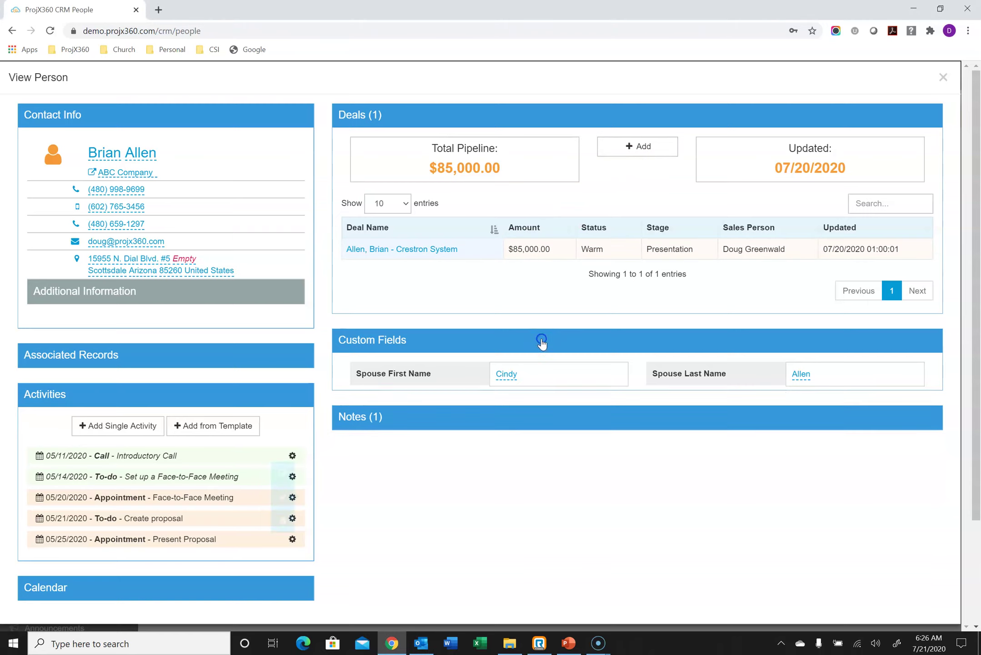
pyautogui.click(494, 376)
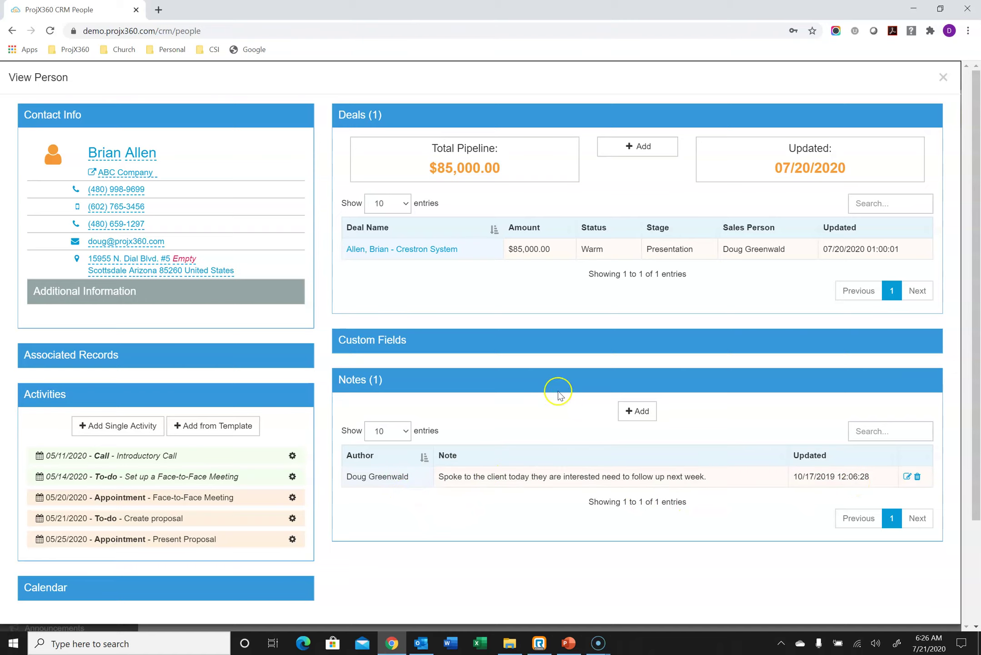
# Open the contact's Crestron System deal, collapse its custom fields and expand its notes.
pyautogui.click(410, 253)
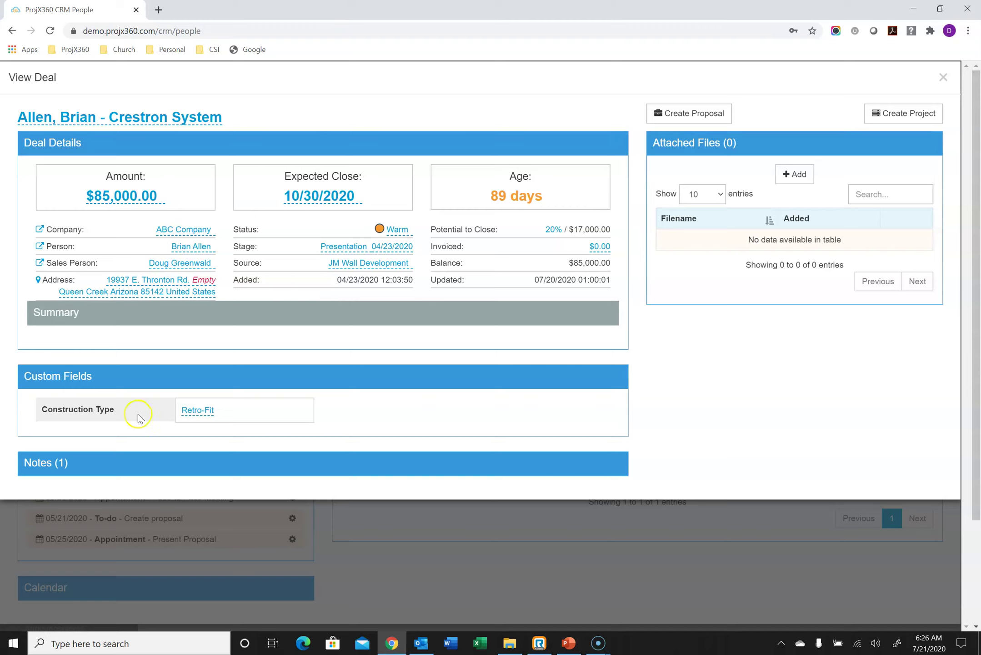
pyautogui.click(164, 375)
pyautogui.click(167, 416)
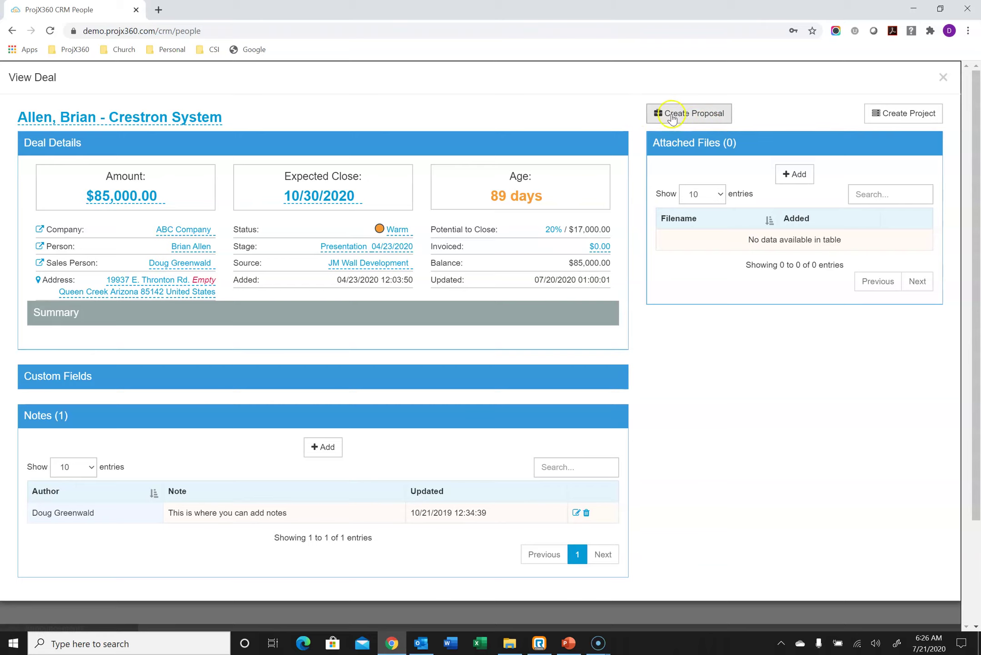
# Create a proposal from the Crestron System deal, leaving its proposal name as it is.
pyautogui.click(688, 116)
pyautogui.click(684, 145)
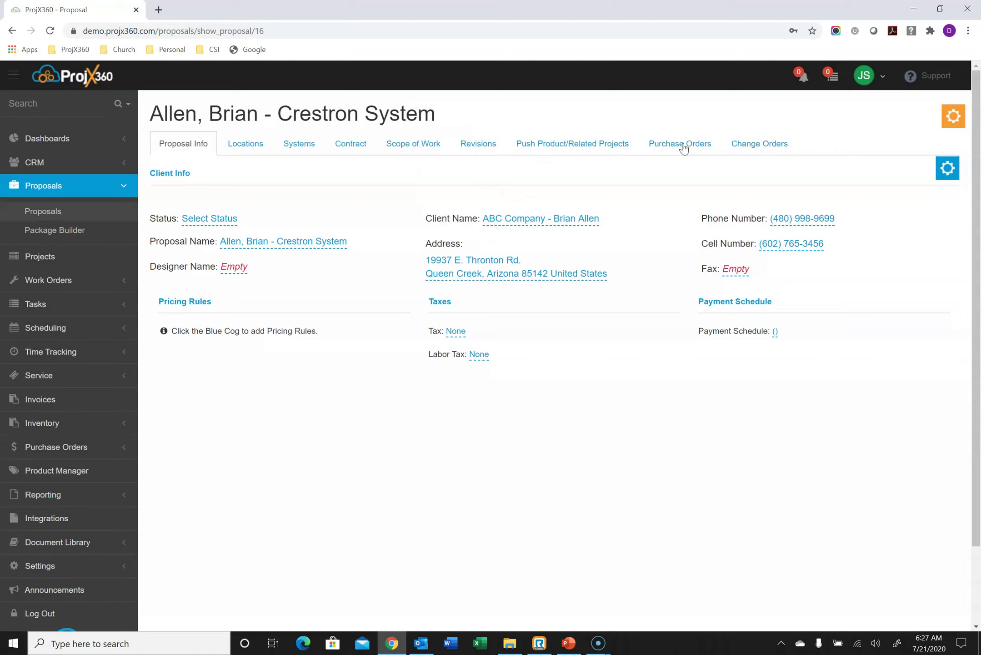
pyautogui.click(299, 242)
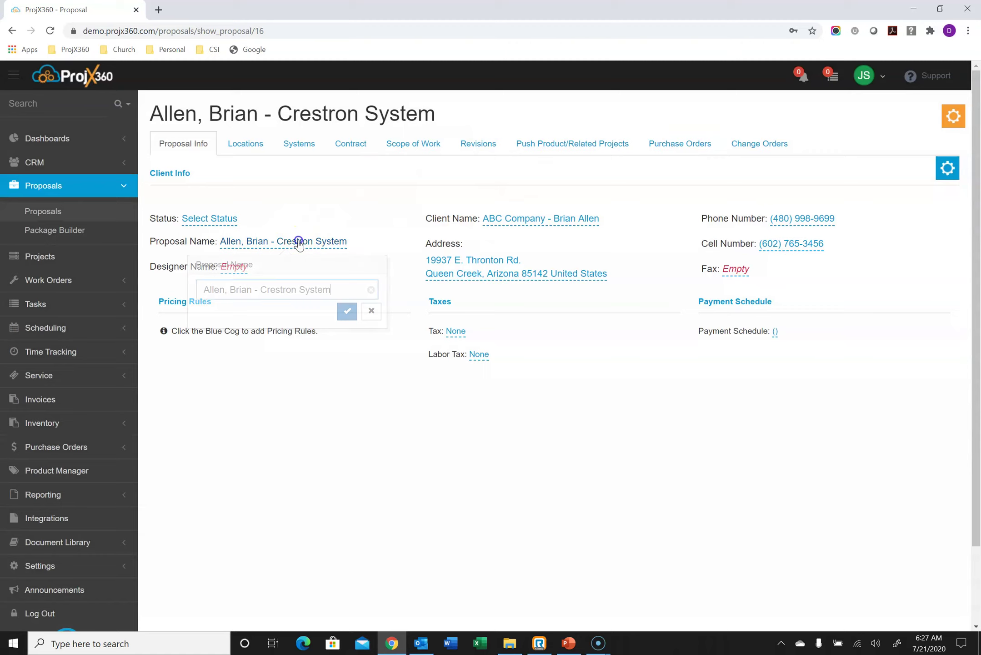
pyautogui.click(371, 311)
# Set the proposal's designer name to the same person who is the deal's sales person.
pyautogui.click(234, 266)
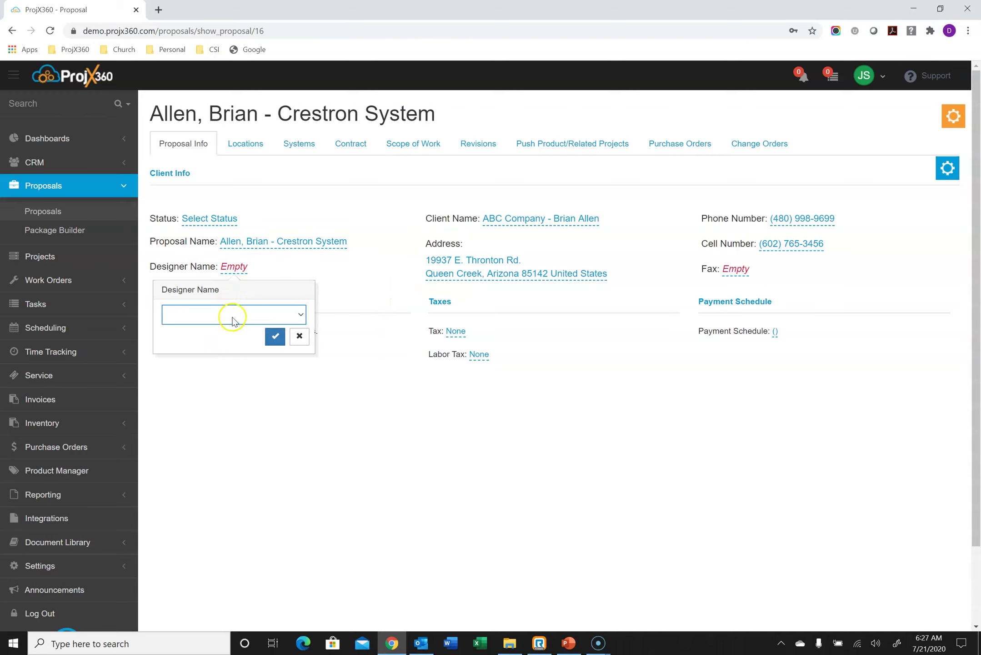
pyautogui.click(233, 318)
pyautogui.click(226, 351)
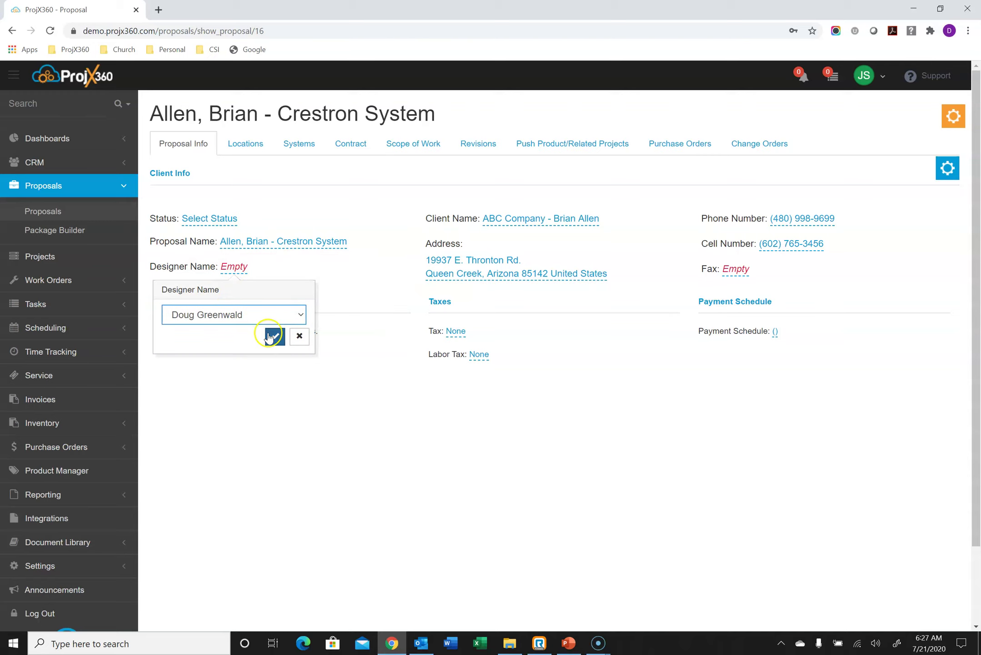
pyautogui.click(272, 336)
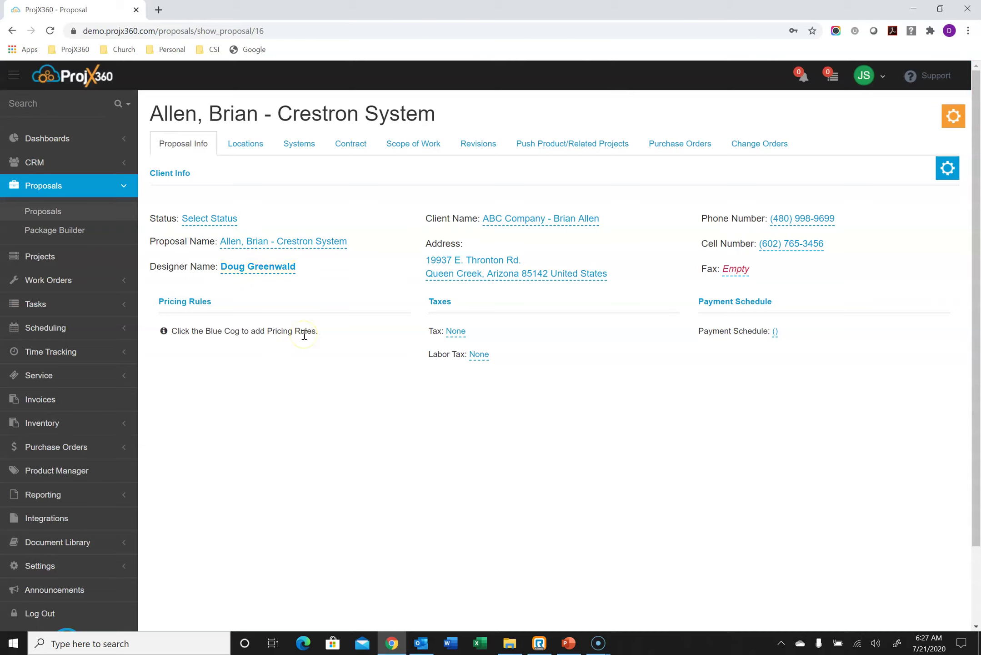
# Add the Misc. Parts 3% pricing rule to the proposal, applied to Equipment.
pyautogui.click(946, 175)
pyautogui.click(897, 189)
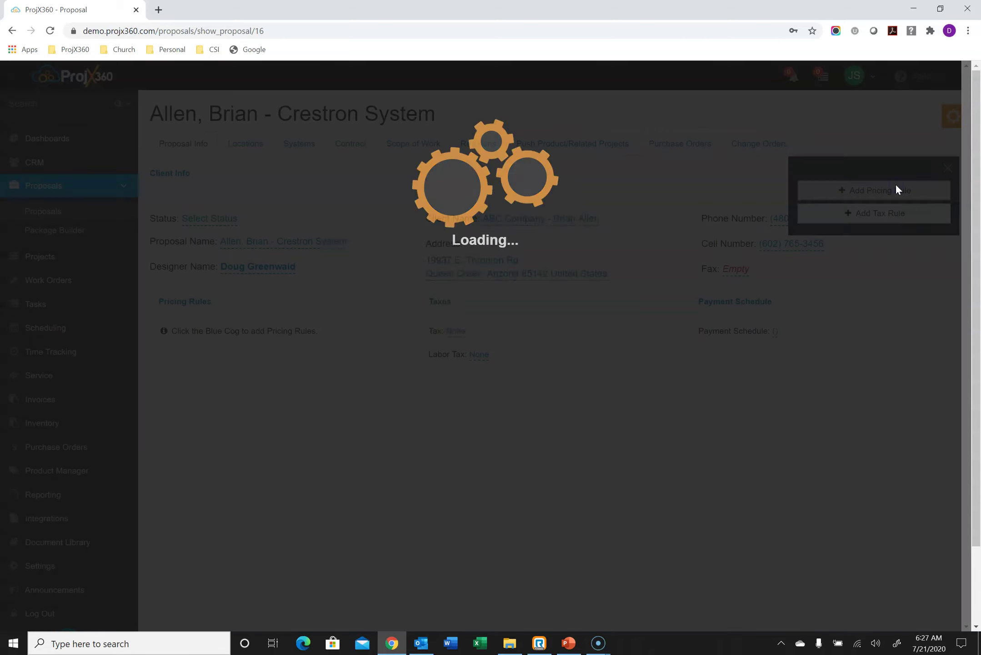
pyautogui.click(505, 315)
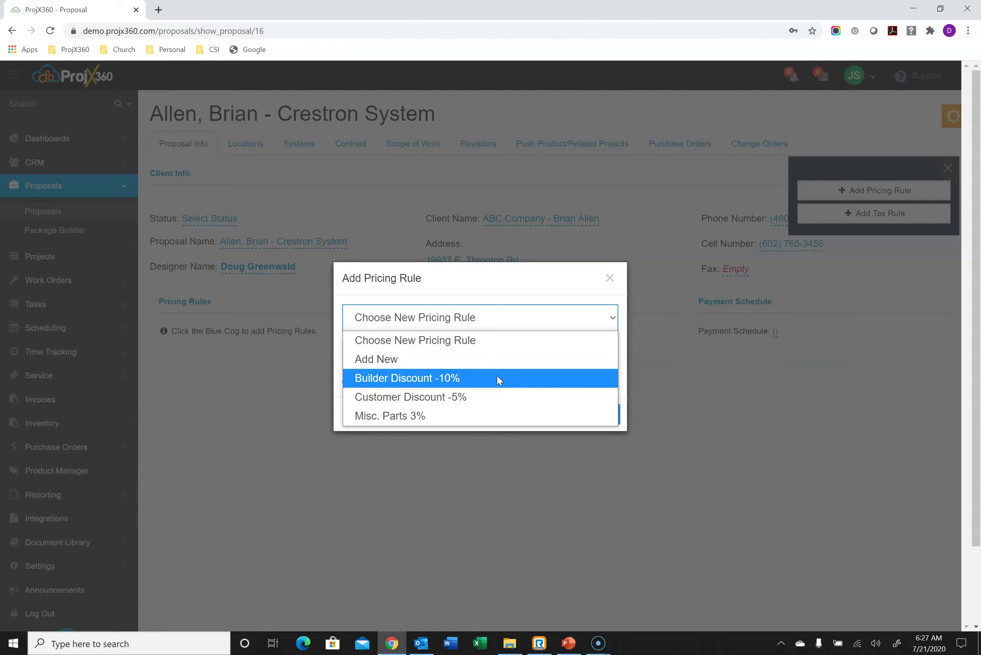
pyautogui.click(440, 419)
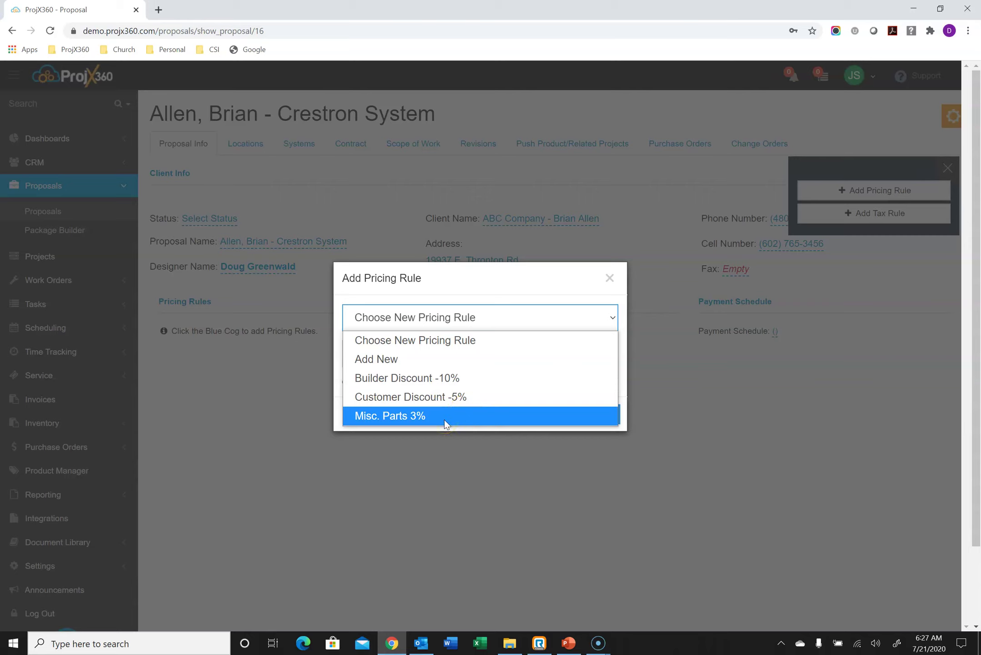
pyautogui.click(445, 422)
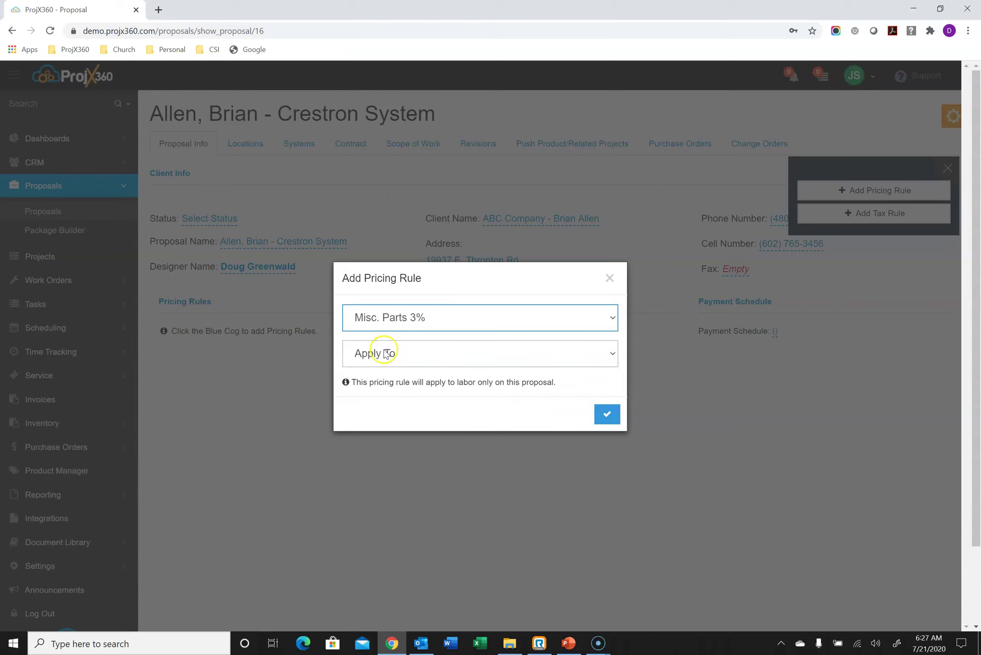
pyautogui.click(406, 354)
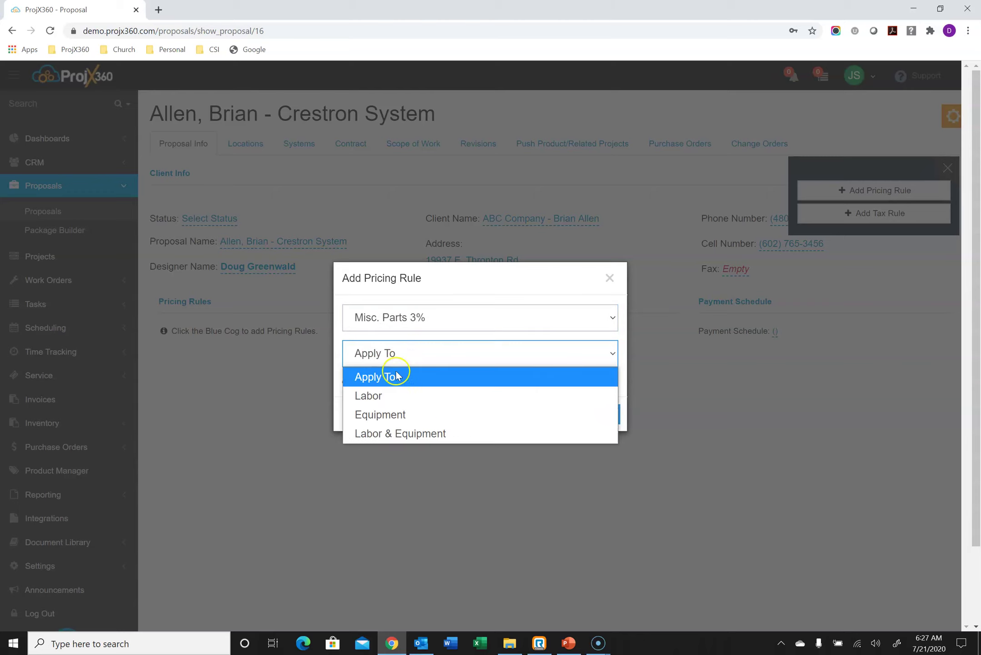
pyautogui.click(406, 415)
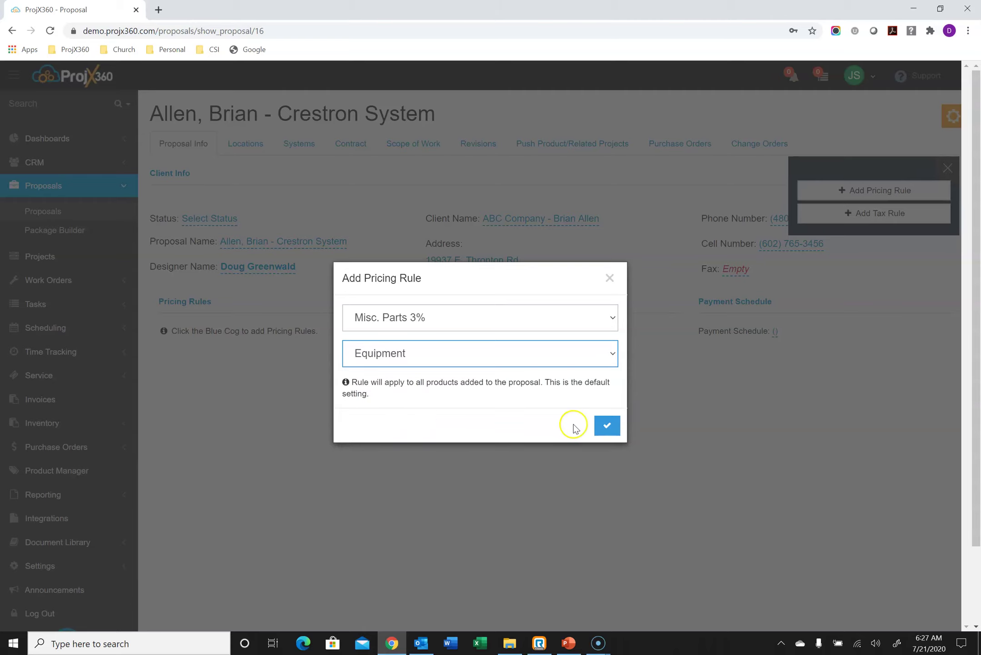
pyautogui.click(601, 425)
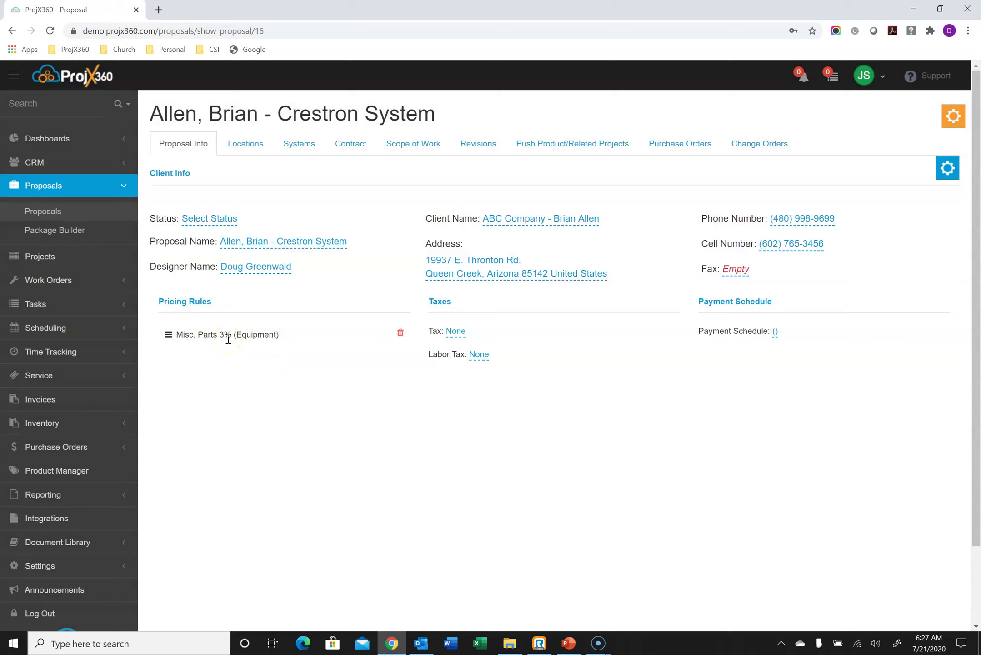
# Set the proposal's tax to 8.0500% Scottsdale Sales Tax.
pyautogui.click(457, 332)
pyautogui.click(453, 378)
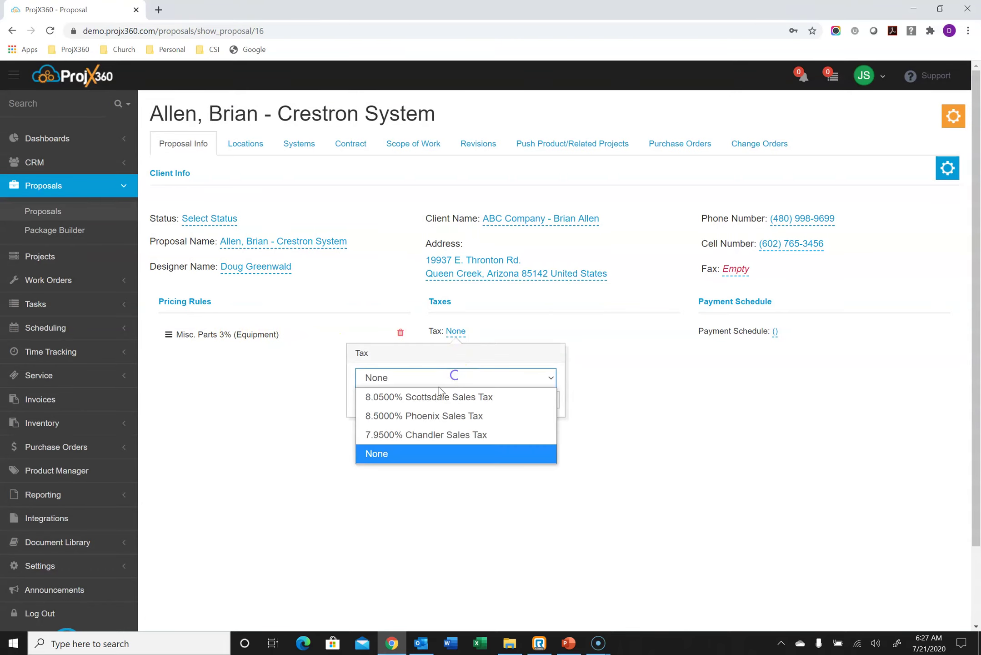
pyautogui.click(440, 396)
pyautogui.click(526, 400)
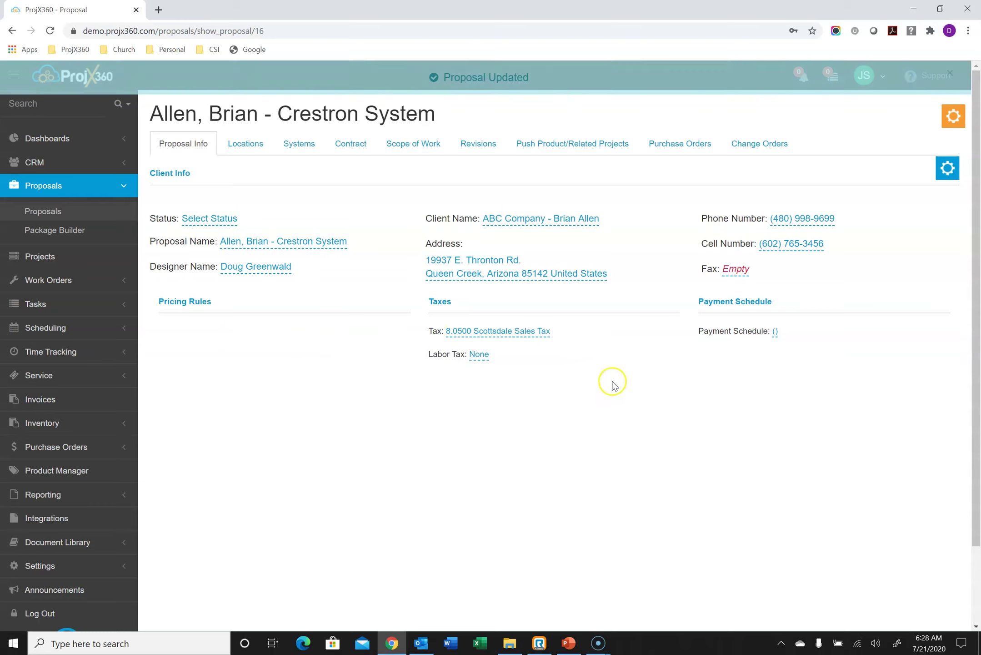
# Set the proposal's payment schedule to Basic System (50/45/5).
pyautogui.click(775, 332)
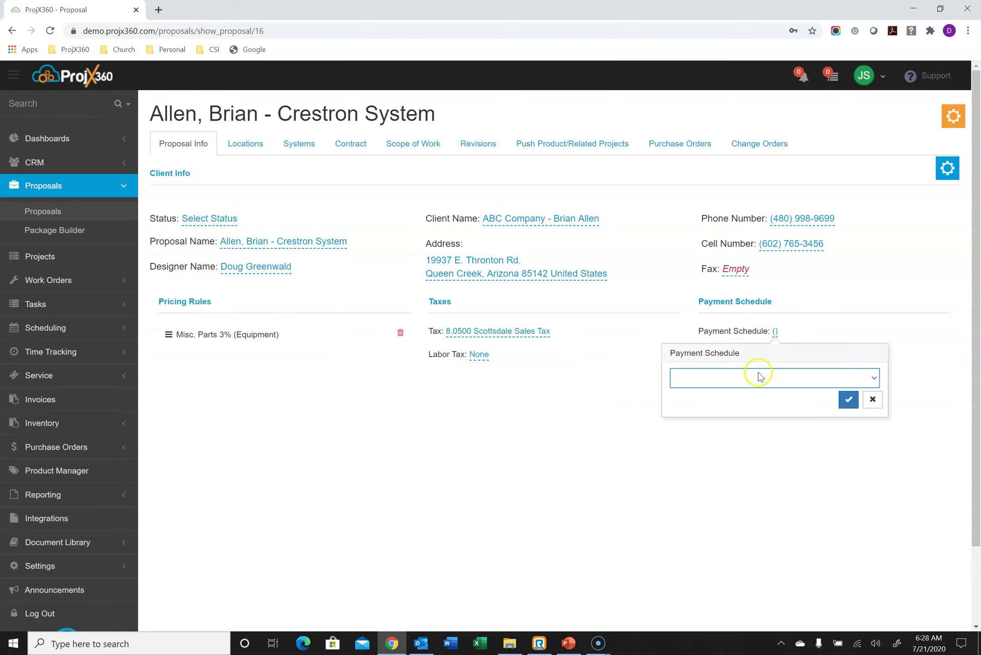
pyautogui.click(758, 376)
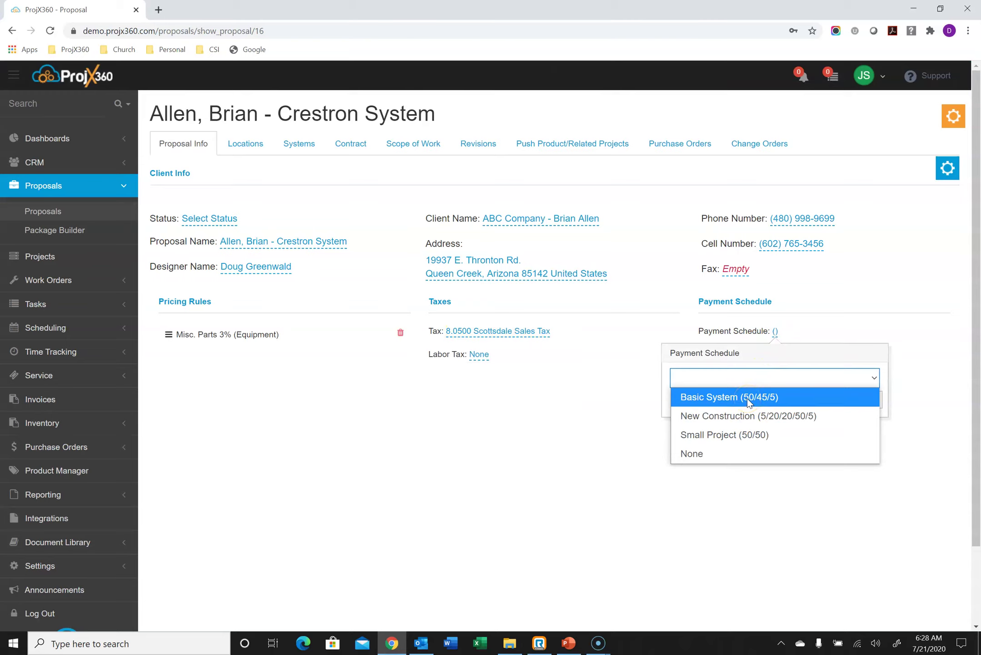
pyautogui.click(747, 399)
pyautogui.click(848, 400)
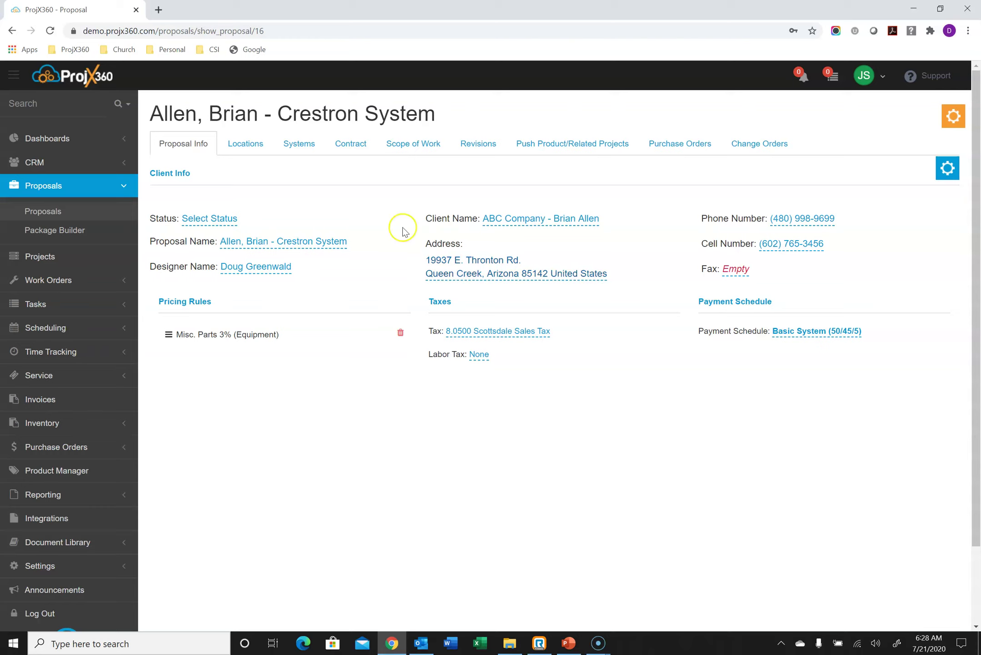
# Attach the Equipment Closet, Family Room, Kitchen and Master Bedroom locations to the proposal.
pyautogui.click(249, 149)
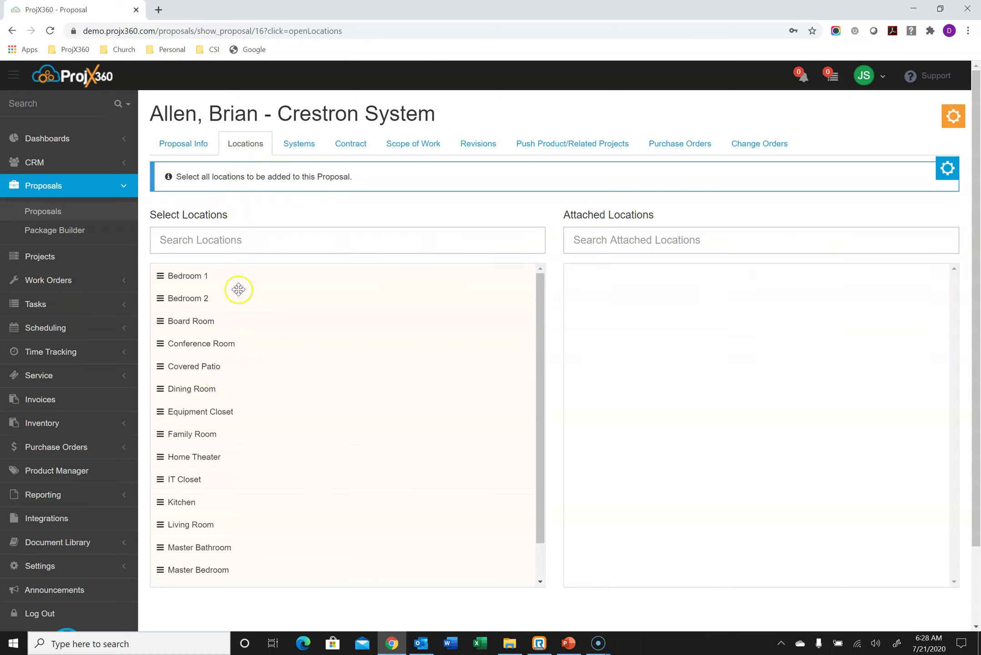
pyautogui.moveTo(196, 412); pyautogui.dragTo(616, 289)
pyautogui.moveTo(200, 409); pyautogui.dragTo(657, 346)
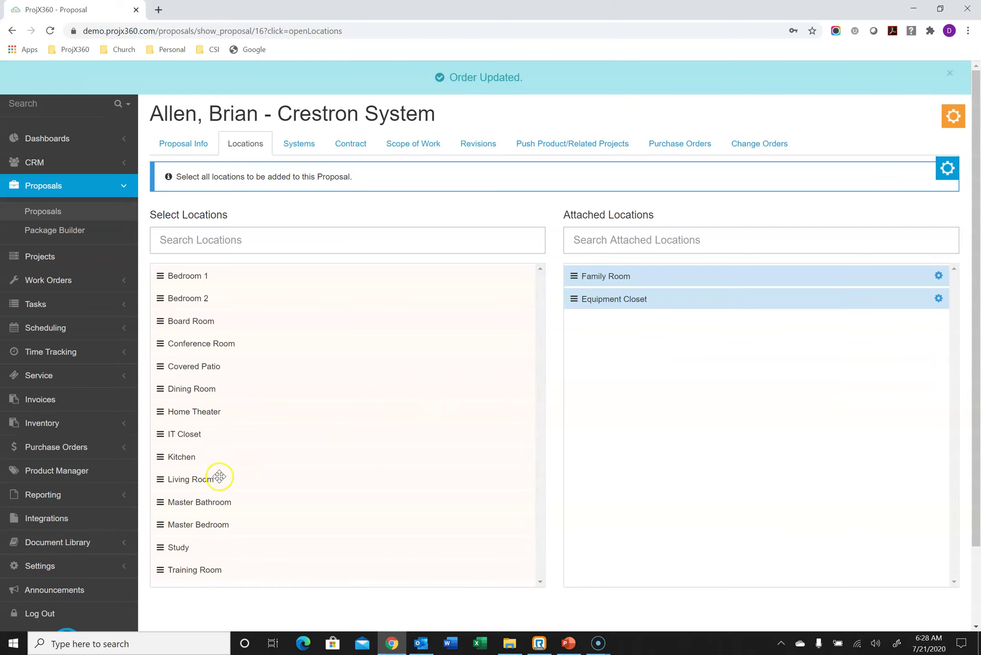
pyautogui.moveTo(219, 466); pyautogui.dragTo(616, 423)
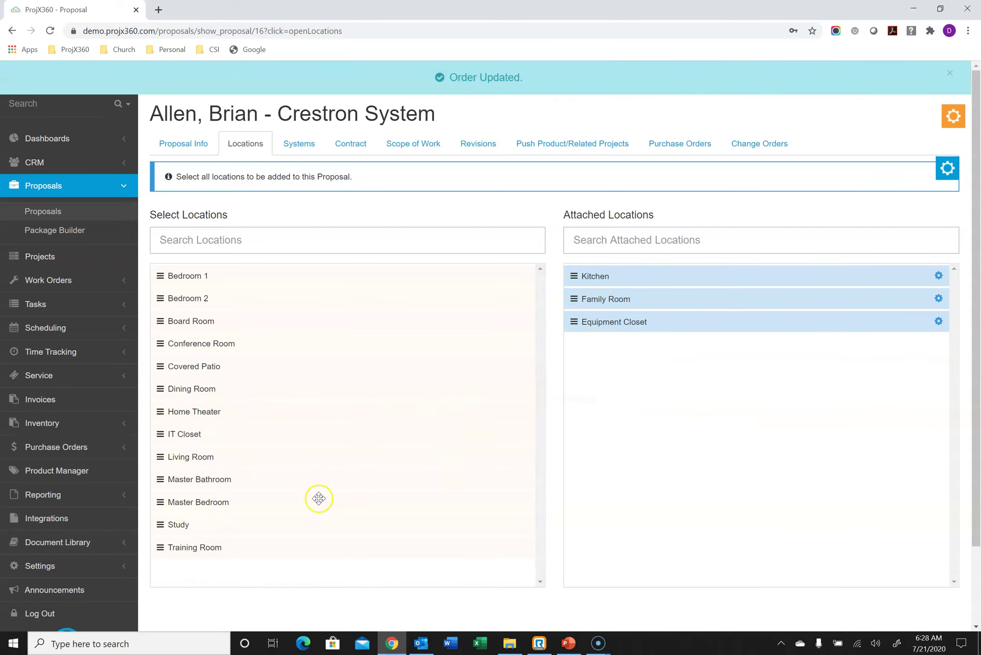
pyautogui.moveTo(211, 500); pyautogui.dragTo(587, 467)
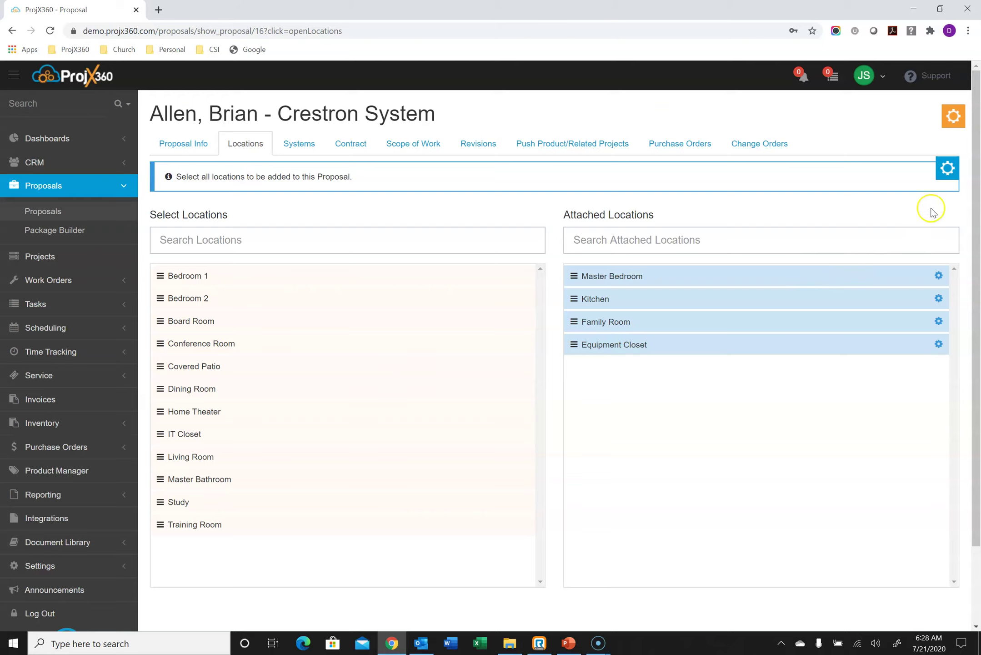
pyautogui.click(948, 182)
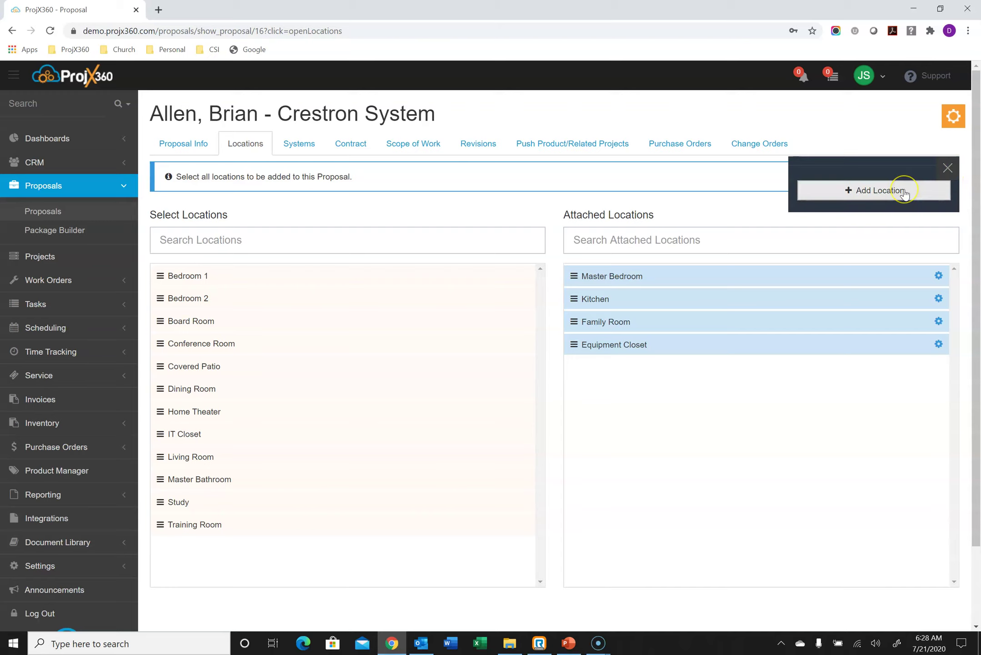
pyautogui.click(948, 168)
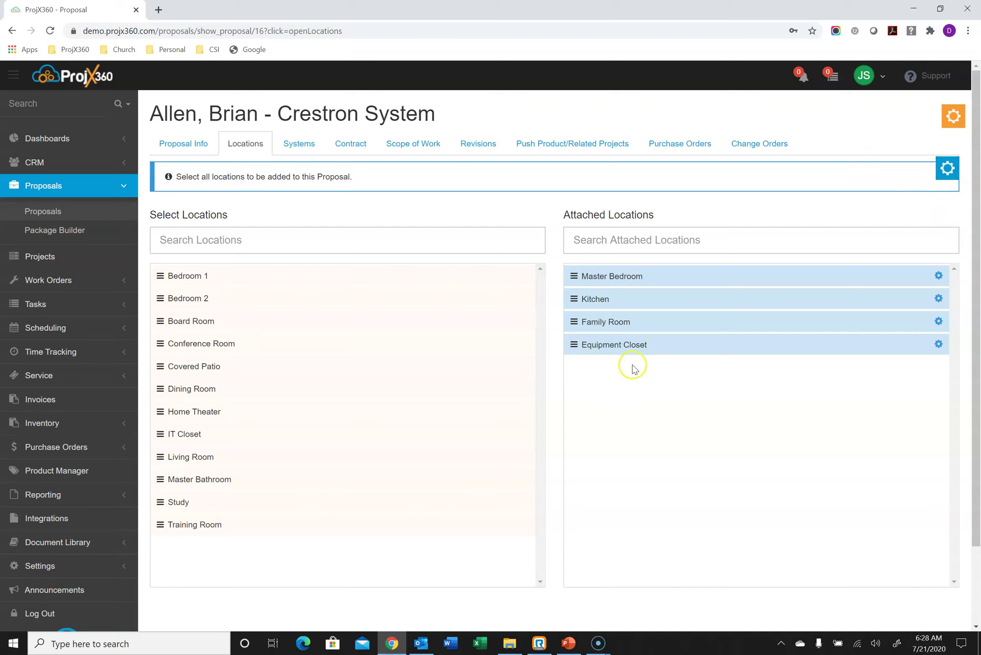
# Reorder the attached locations to Equipment Closet, Family Room, Kitchen, Master Bedroom.
pyautogui.moveTo(624, 344); pyautogui.dragTo(616, 272)
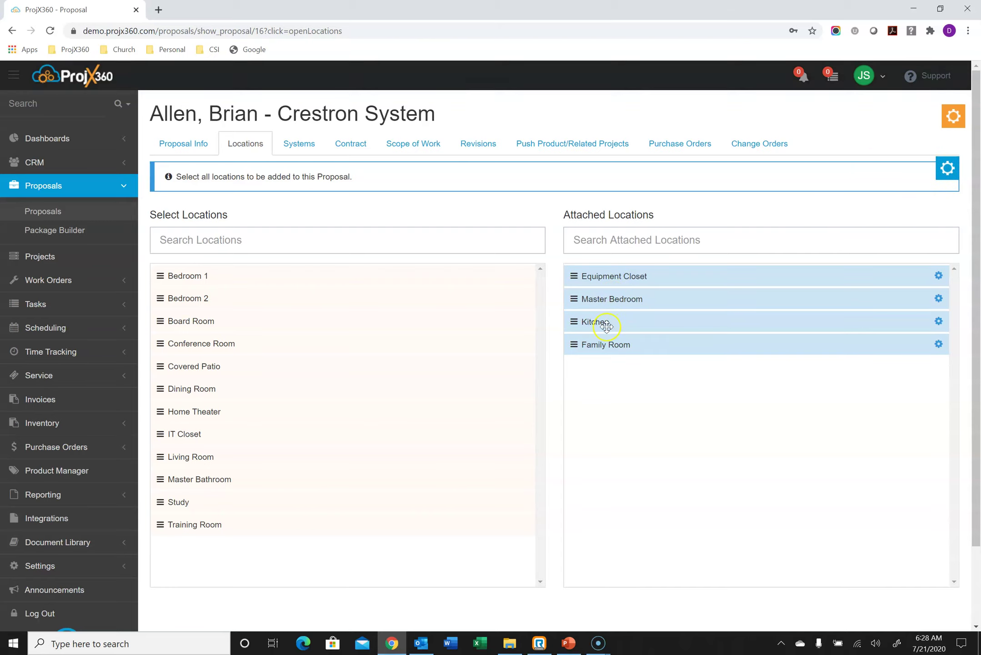
pyautogui.moveTo(594, 348); pyautogui.dragTo(602, 298)
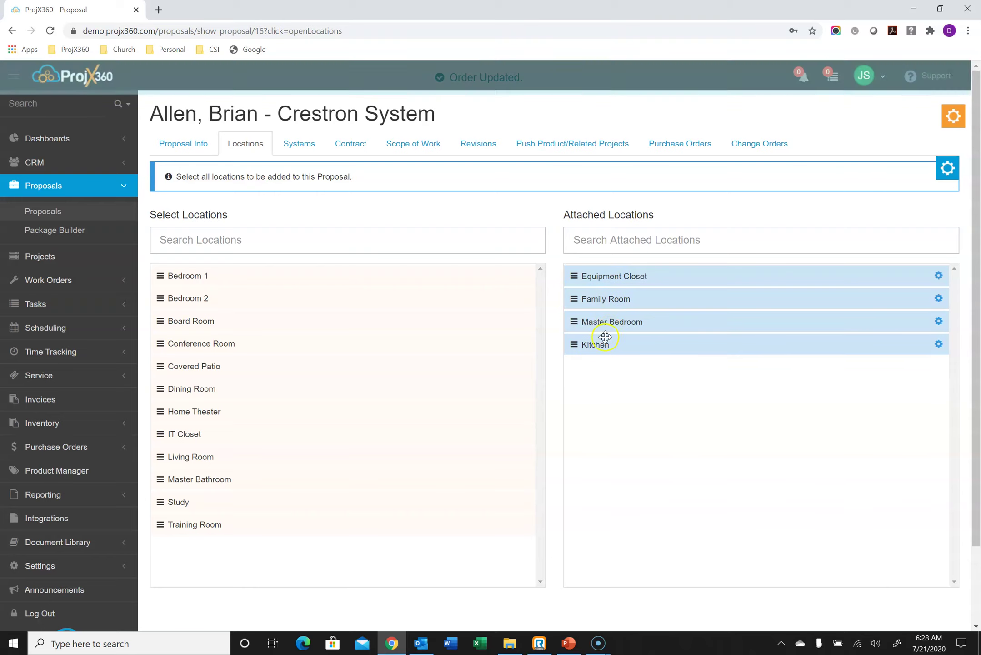
pyautogui.moveTo(596, 346); pyautogui.dragTo(611, 321)
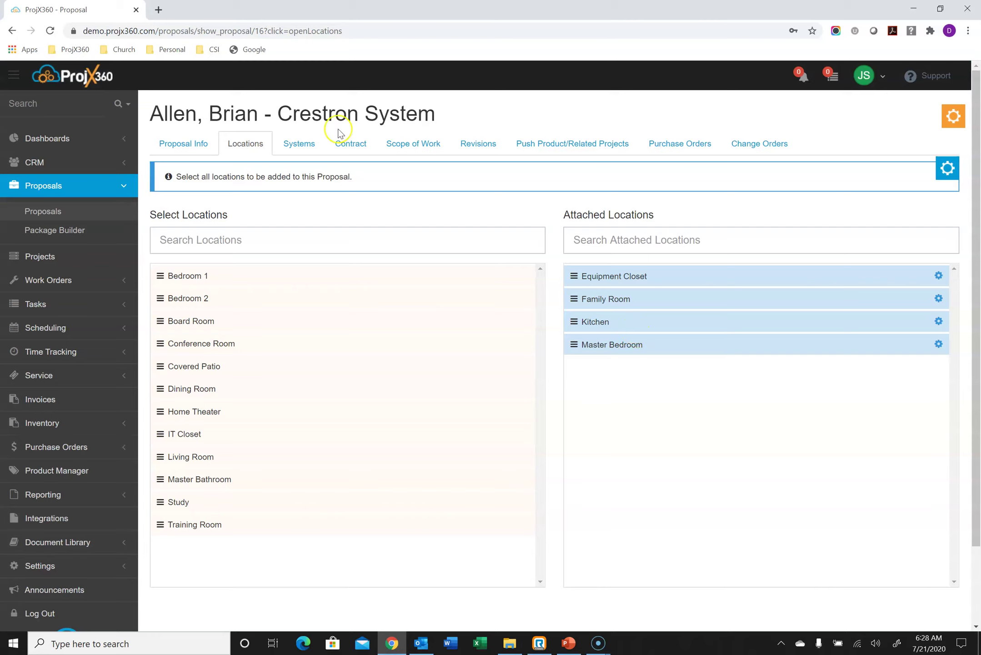
# Attach the Control System, Audio/Video and Televisions systems to the proposal and arrange them in that order.
pyautogui.click(297, 150)
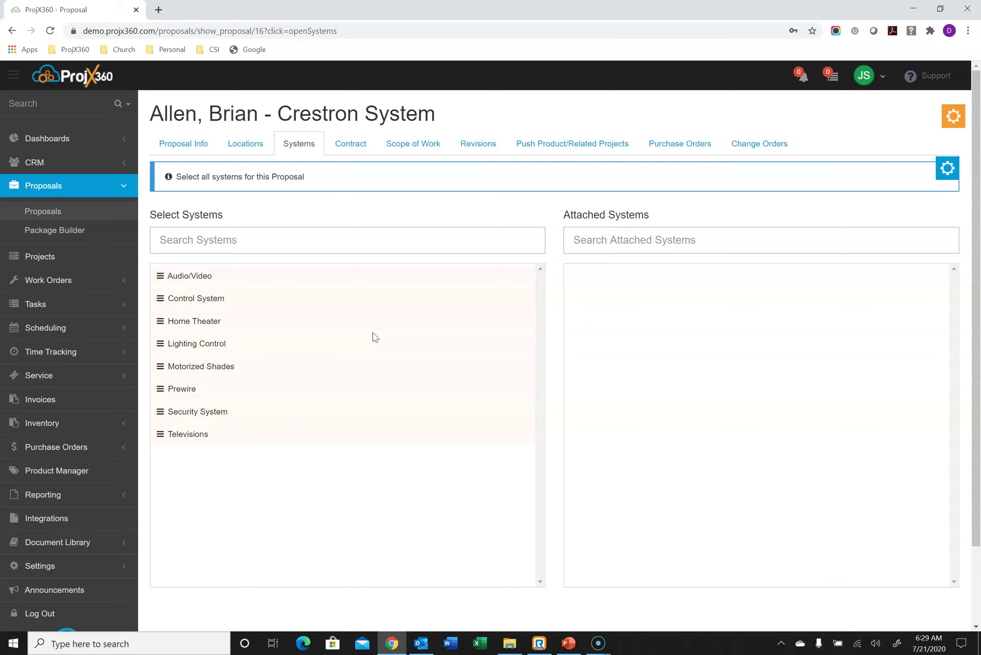
pyautogui.moveTo(250, 278); pyautogui.dragTo(577, 309)
pyautogui.moveTo(230, 273); pyautogui.dragTo(617, 335)
pyautogui.moveTo(220, 384); pyautogui.dragTo(595, 381)
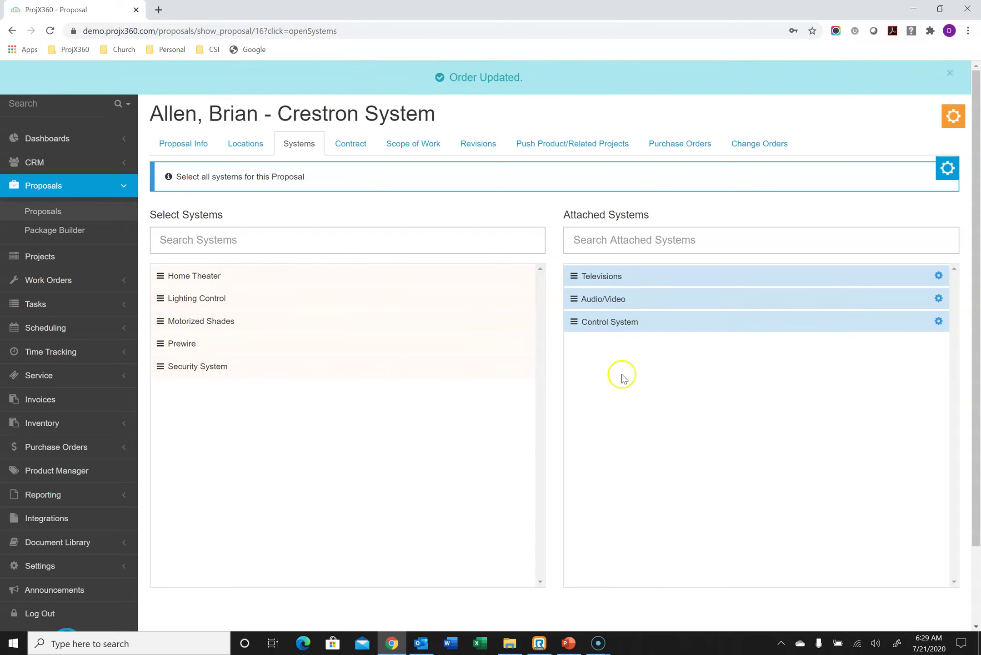
pyautogui.moveTo(608, 325); pyautogui.dragTo(614, 269)
pyautogui.moveTo(597, 324)
pyautogui.mouseDown()
pyautogui.moveTo(596, 291)
pyautogui.moveTo(591, 313)
pyautogui.mouseUp()
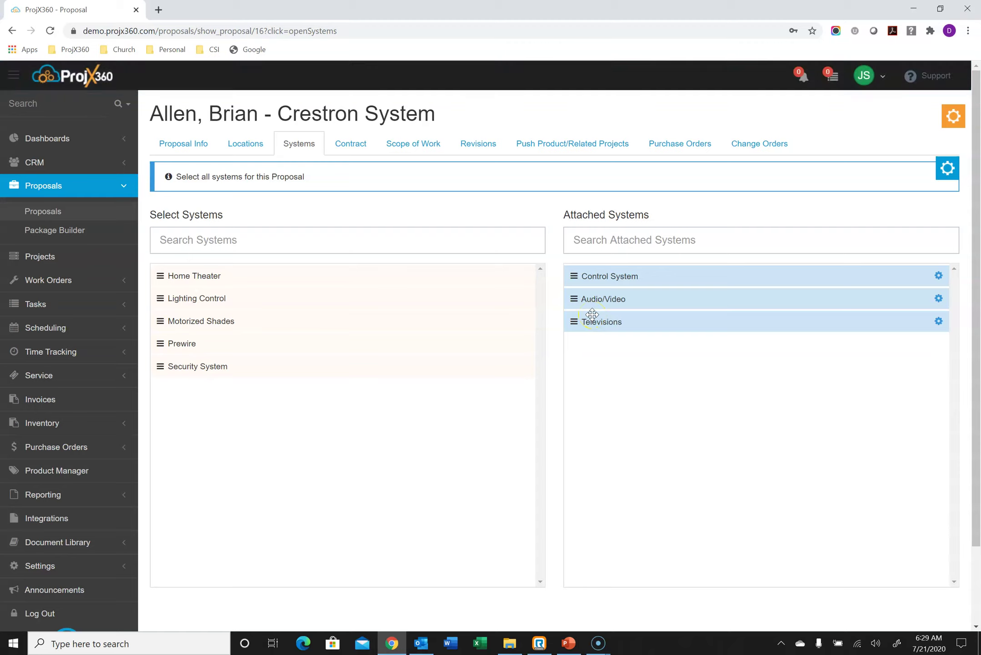
# Apply the Contract 1 template as the proposal's contract and save it.
pyautogui.click(351, 144)
pyautogui.click(298, 208)
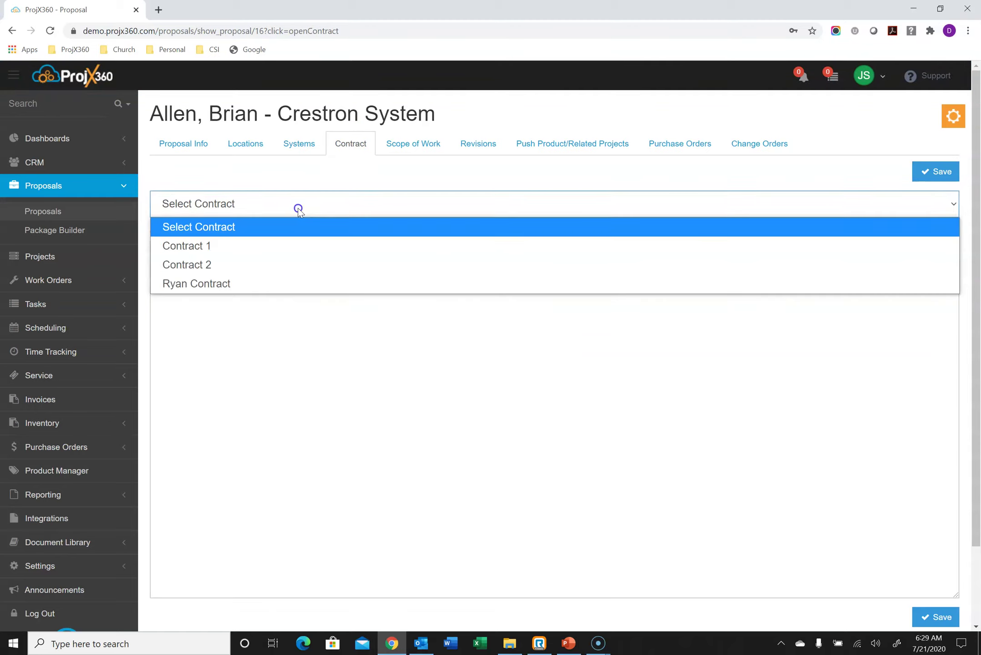
pyautogui.click(211, 248)
pyautogui.click(398, 245)
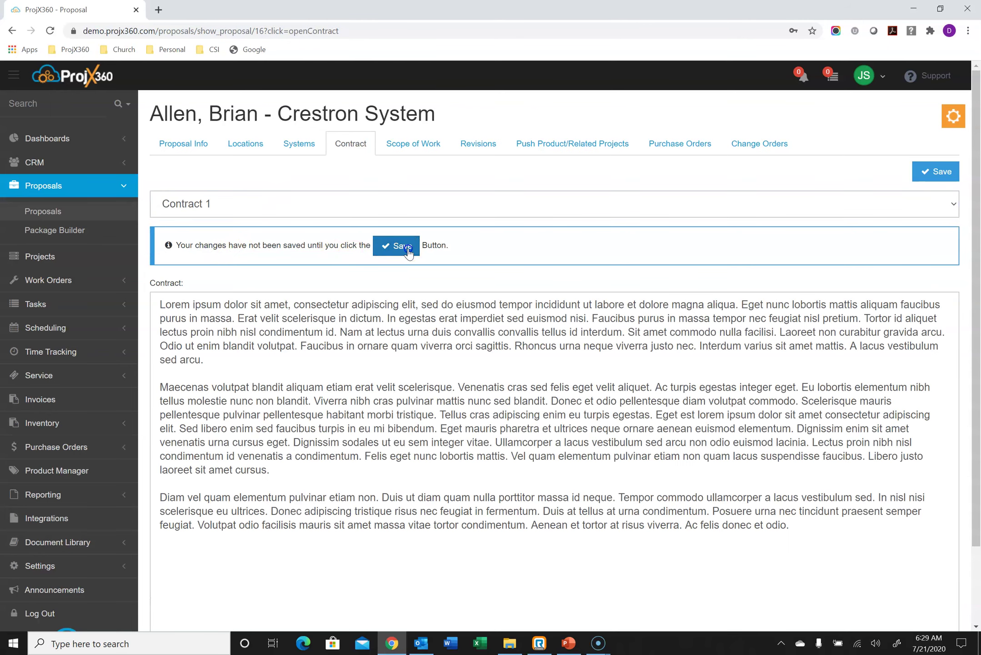
# Apply the Basic Scope template as the proposal's scope of work and save it.
pyautogui.click(433, 145)
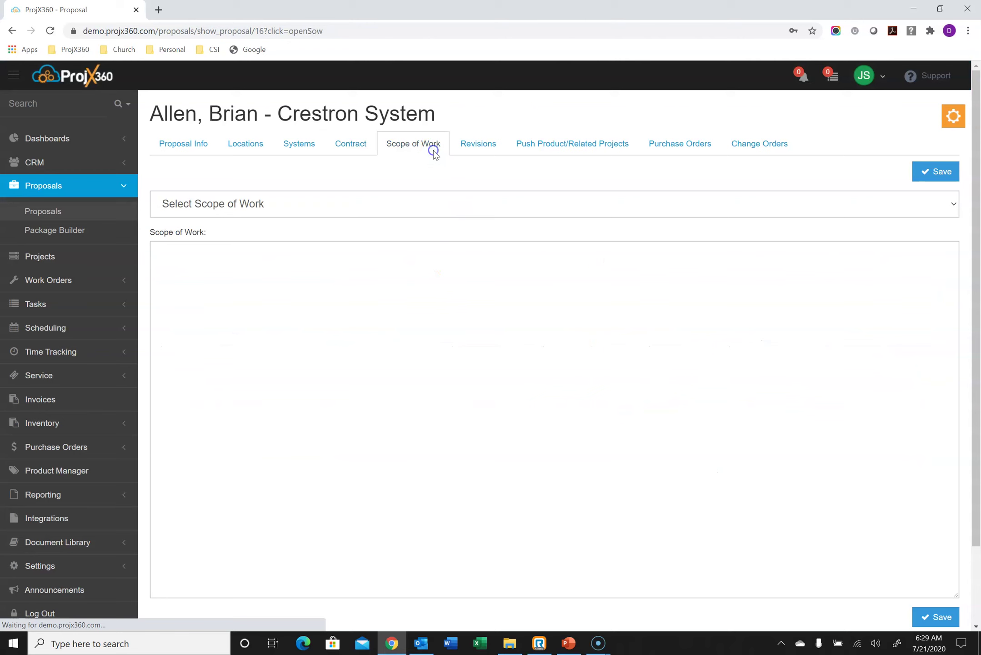
pyautogui.click(320, 203)
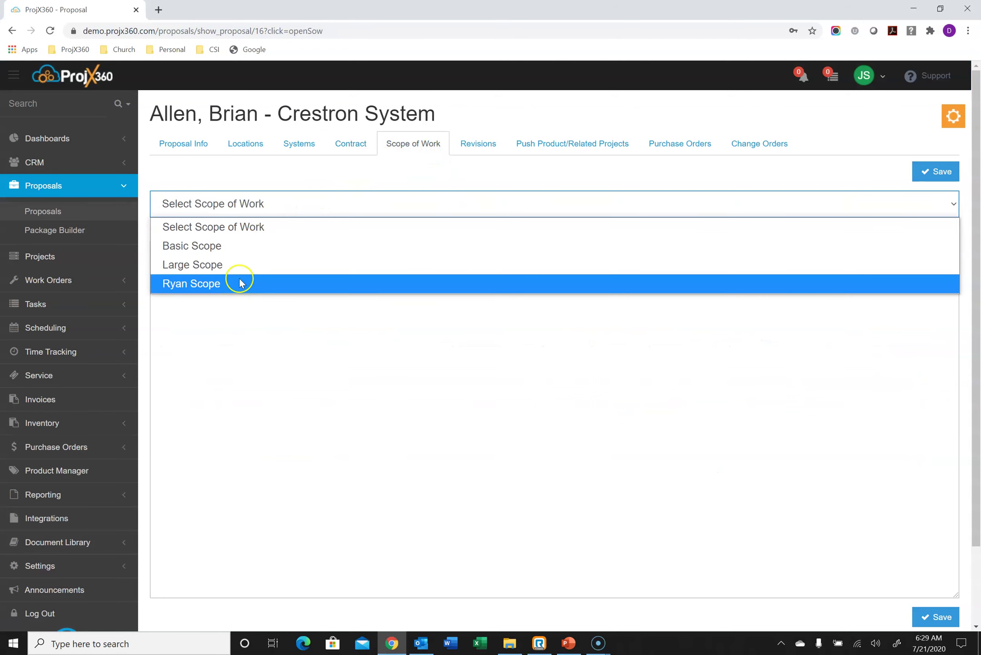
pyautogui.click(239, 251)
pyautogui.click(407, 248)
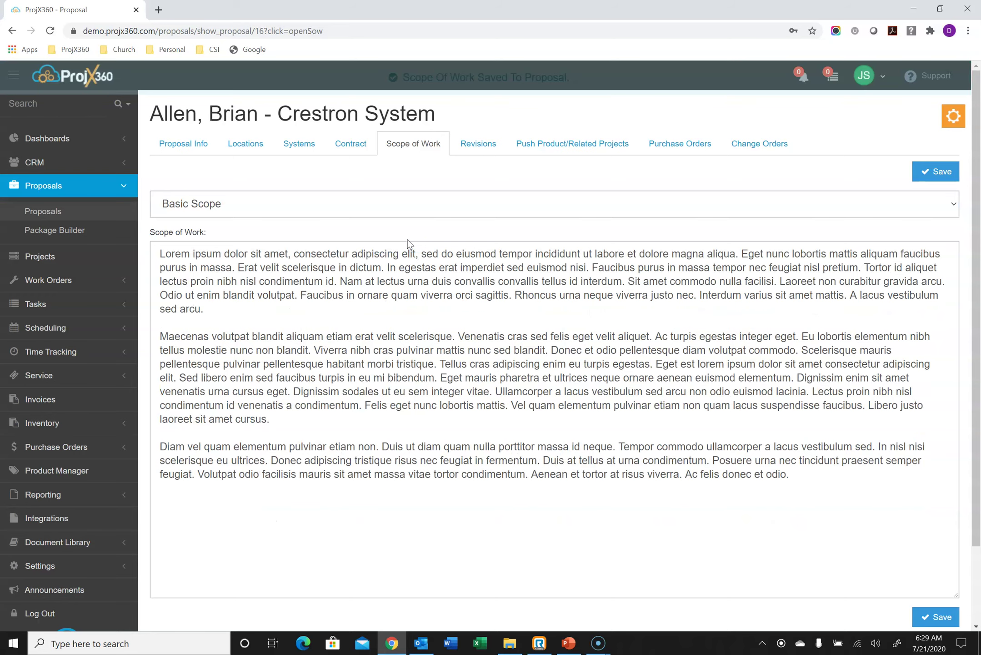
# Open the proposal in the Proposal Builder and search its products for "sony xbr".
pyautogui.click(945, 123)
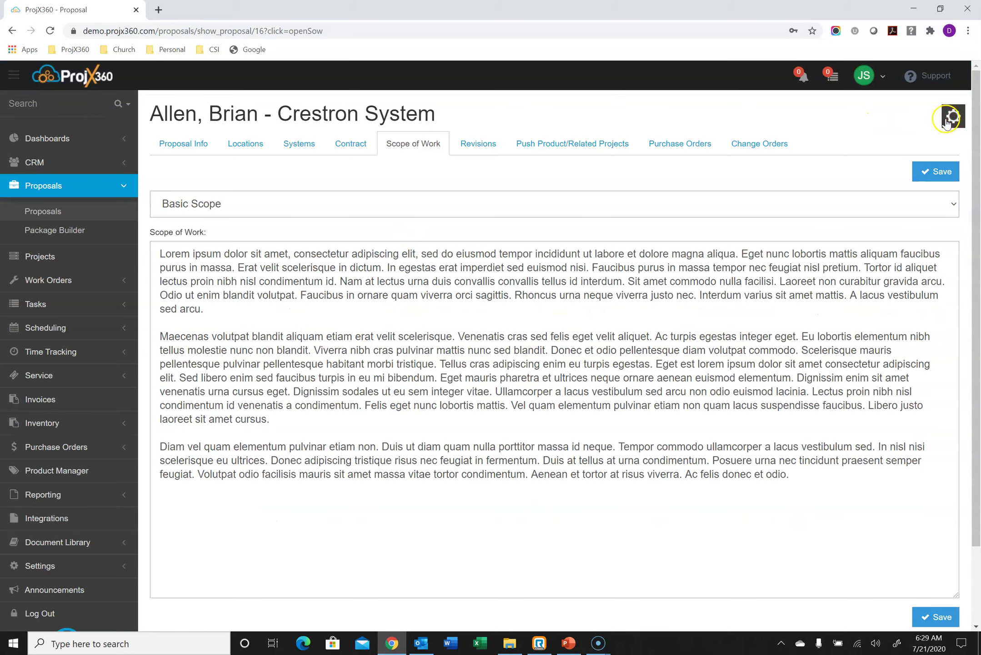
pyautogui.click(895, 141)
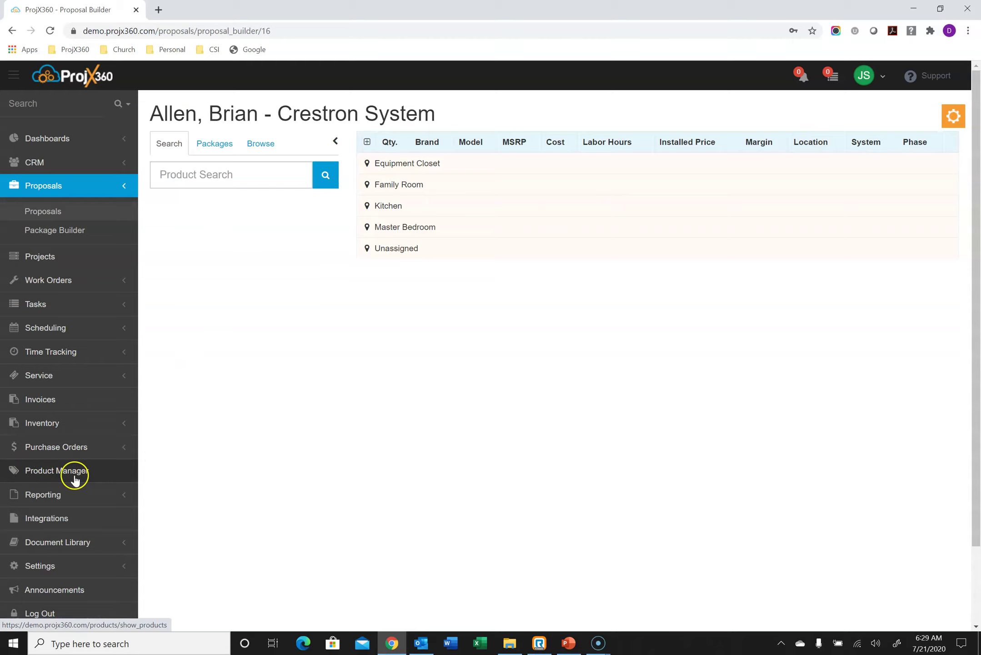
pyautogui.click(211, 184)
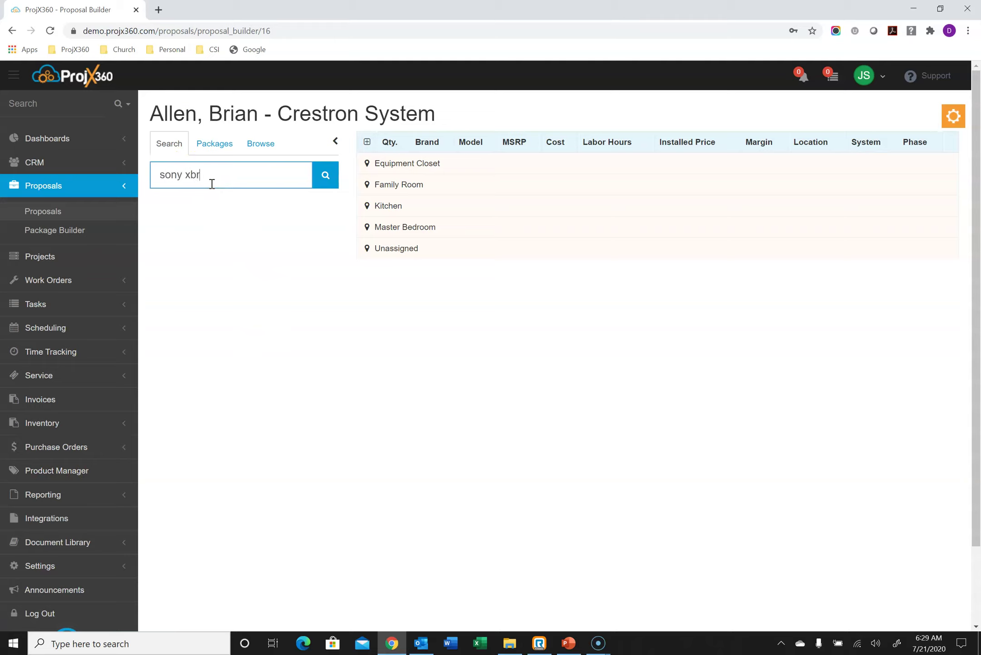
pyautogui.press('Return')
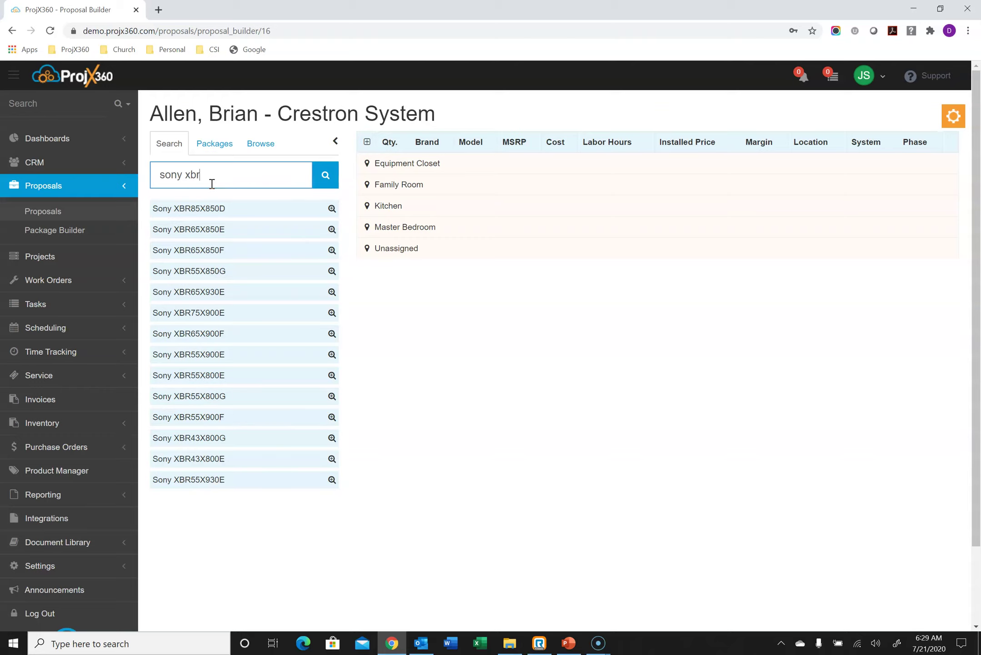
# Add the Sony XBR85X850D to the Family Room's Televisions system with only the Sanus LL22 mount as accessory.
pyautogui.click(455, 183)
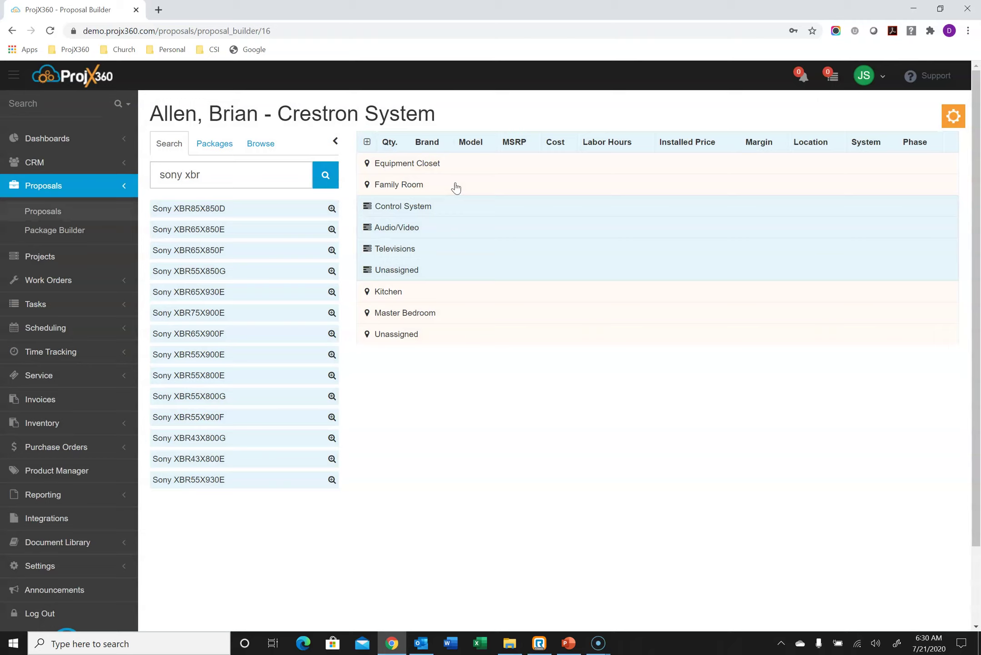
pyautogui.click(241, 208)
pyautogui.moveTo(242, 209); pyautogui.dragTo(465, 248)
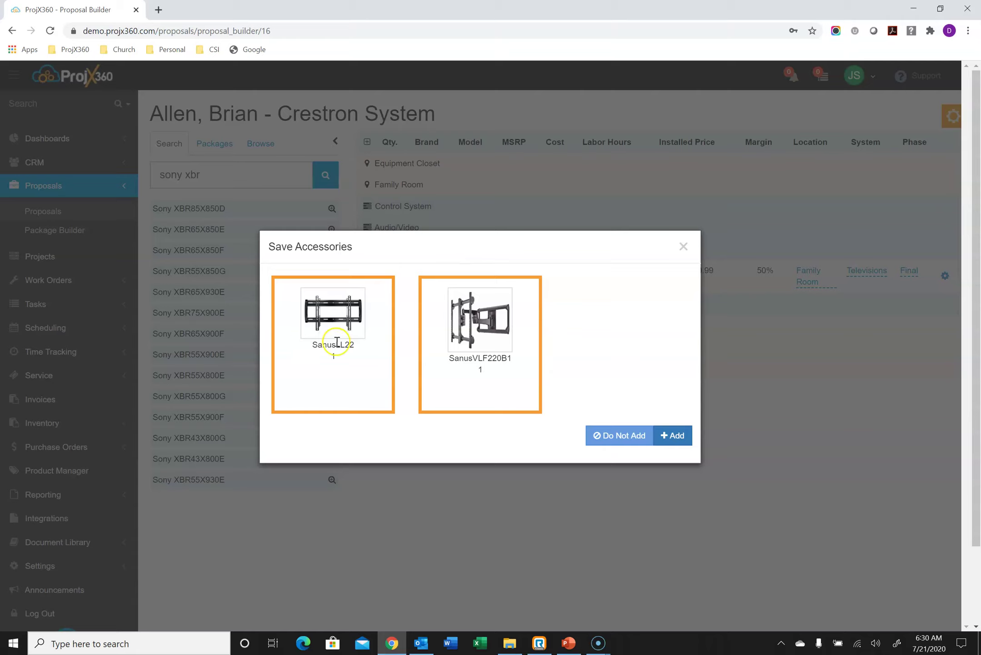
pyautogui.click(504, 346)
pyautogui.click(680, 436)
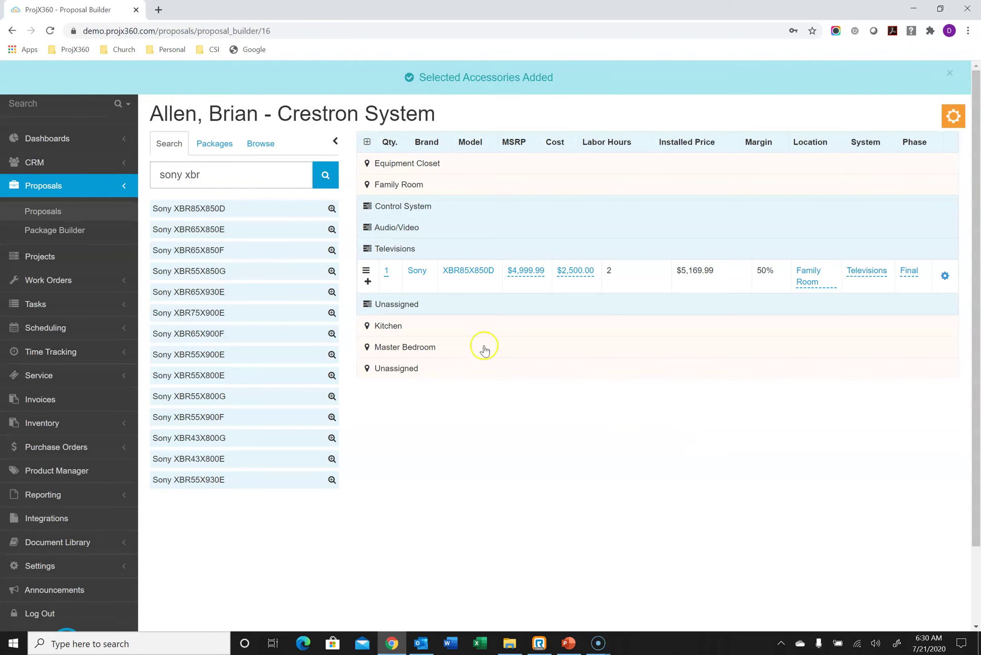
# Examine the accessory line under the Sony XBR85X850D and the TV's labor details, including the available labor phases.
pyautogui.click(369, 283)
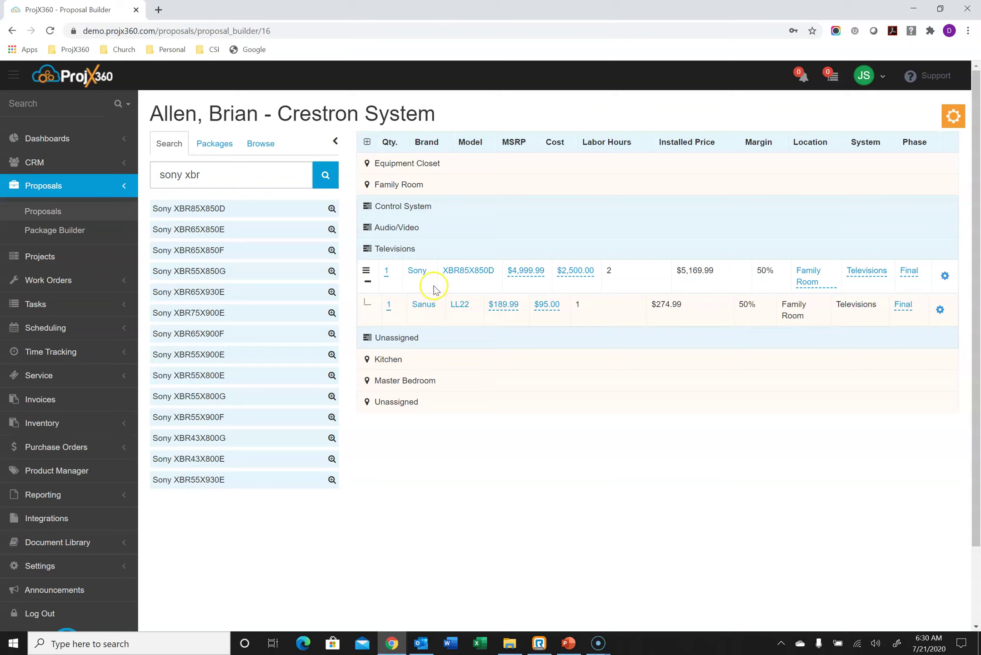
pyautogui.click(417, 271)
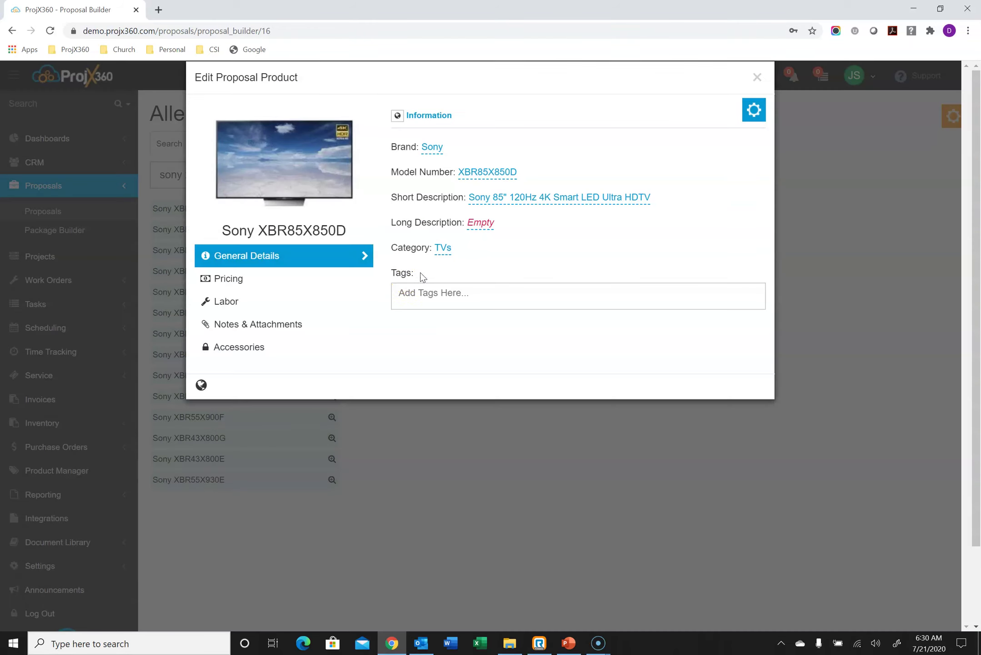
pyautogui.click(271, 301)
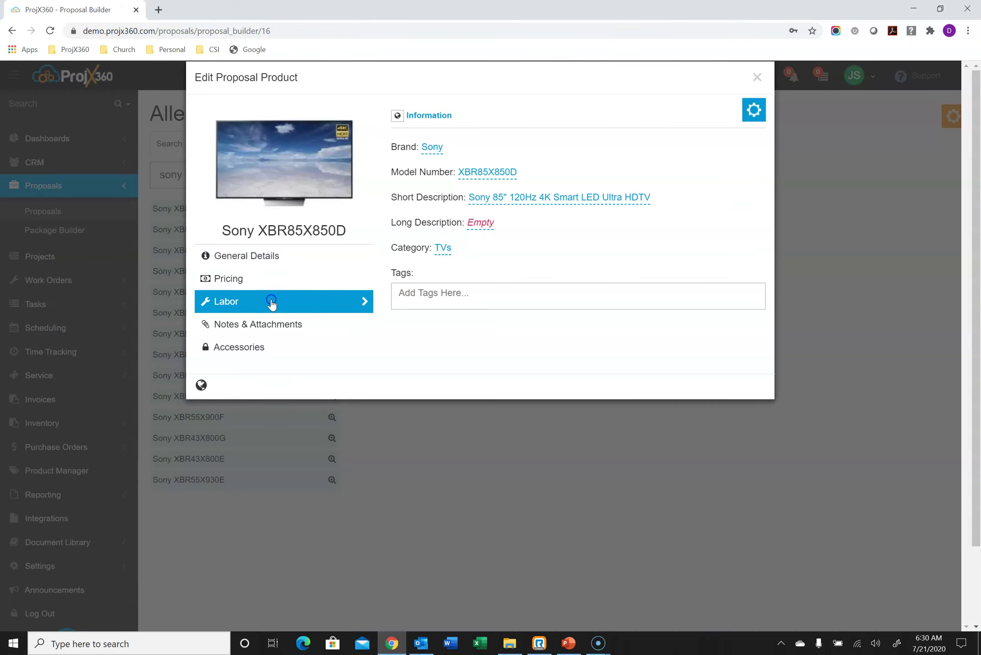
pyautogui.click(405, 198)
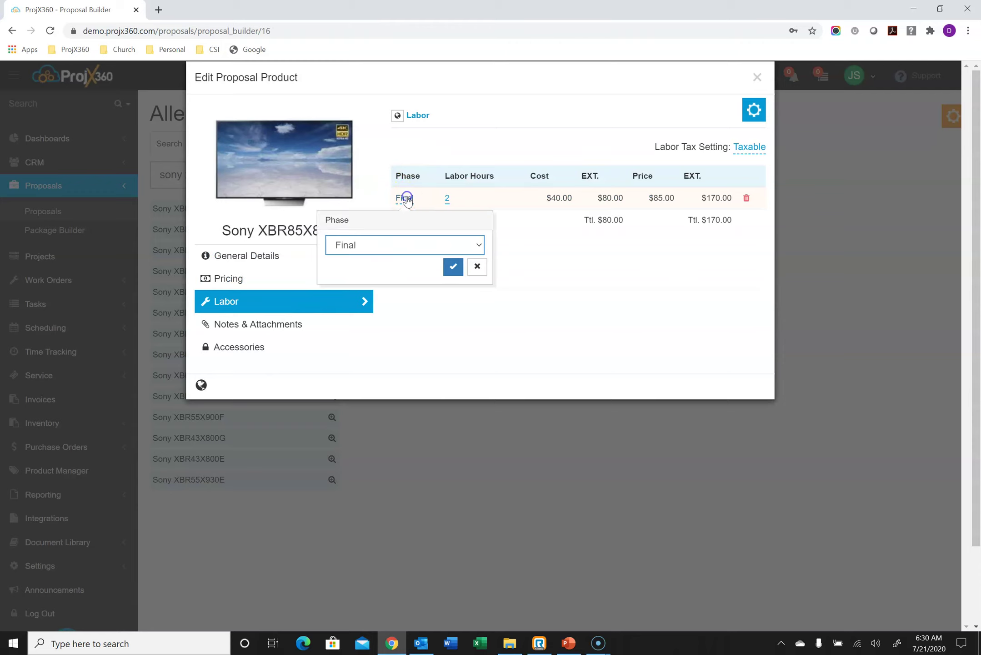
pyautogui.click(411, 244)
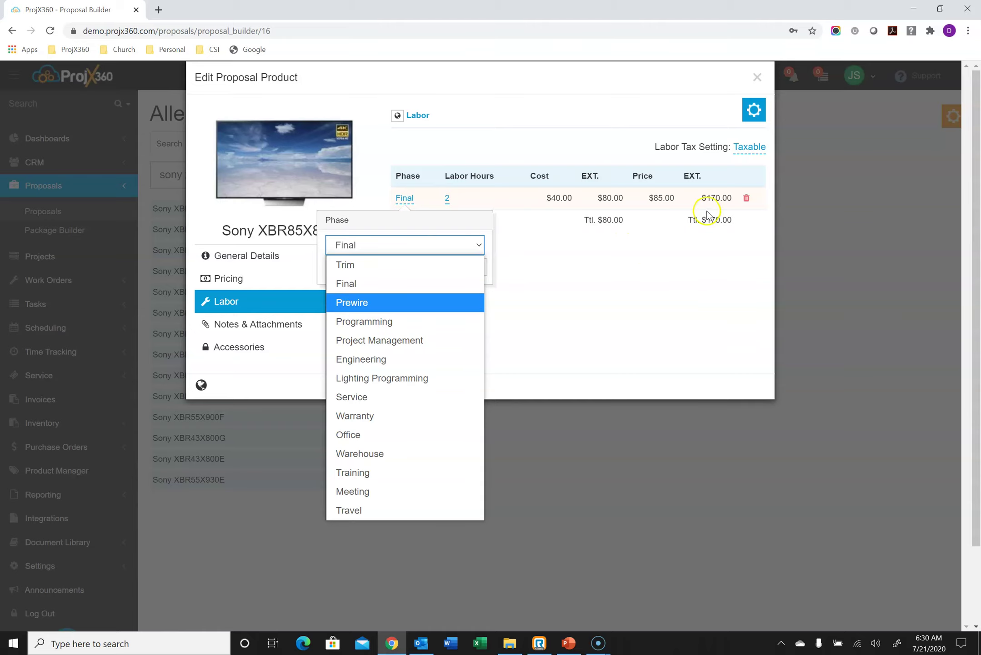
pyautogui.click(566, 289)
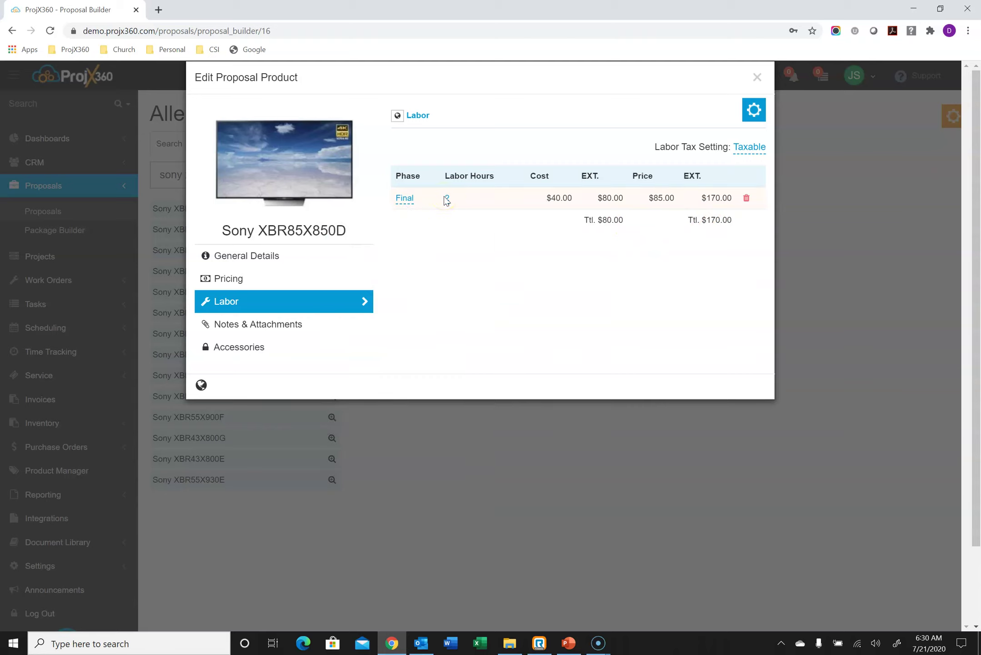
pyautogui.click(756, 78)
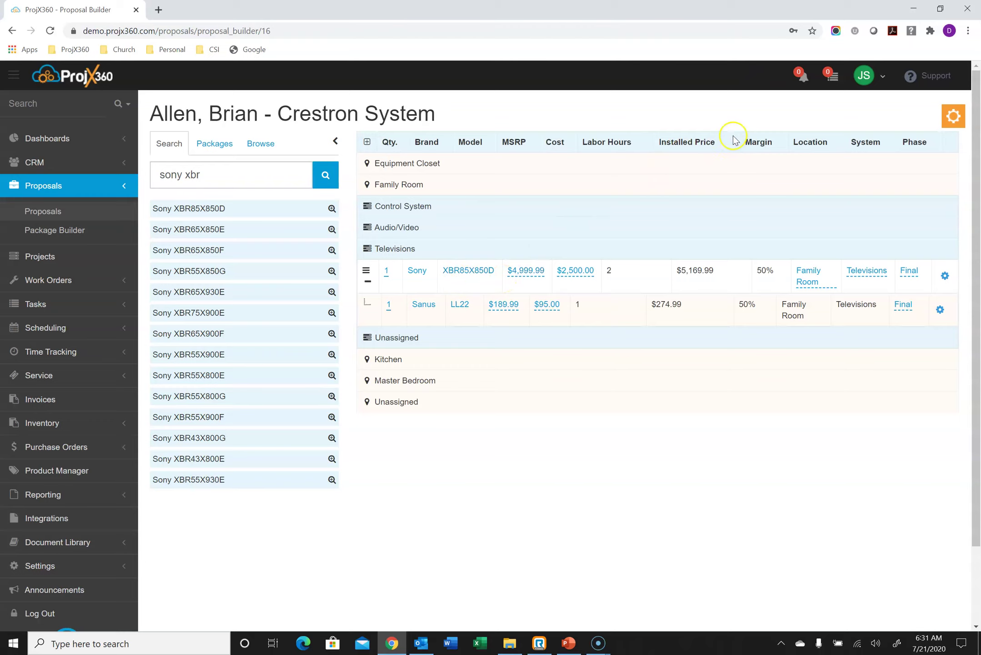
# Open the product Portal from the proposal and search it for "crestron dm".
pyautogui.click(953, 119)
pyautogui.click(886, 167)
pyautogui.click(449, 120)
pyautogui.click(450, 120)
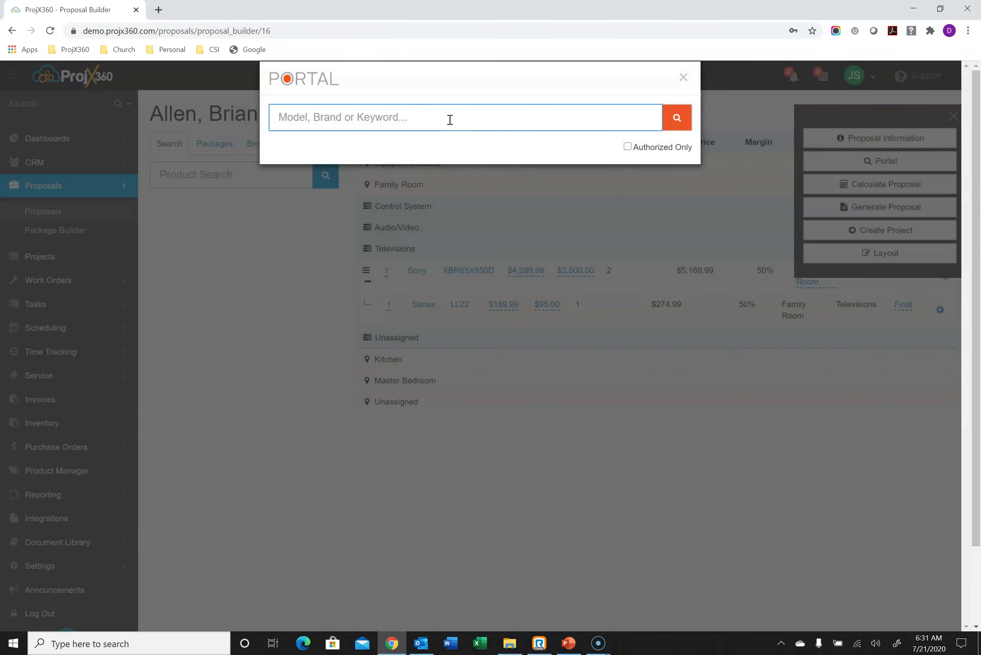
pyautogui.write('crestron dm')
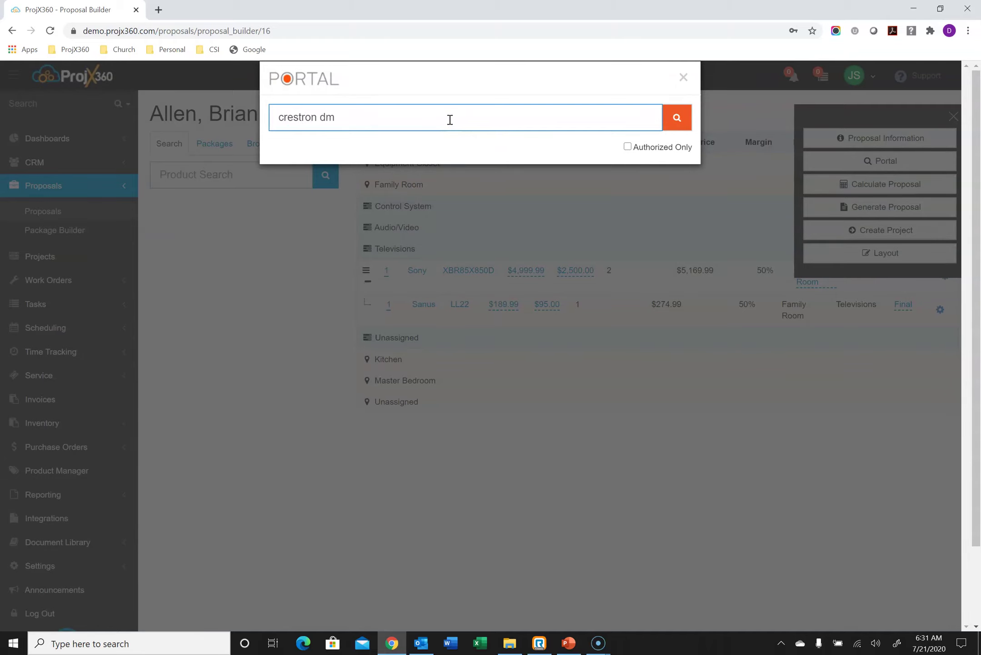
pyautogui.press('Return')
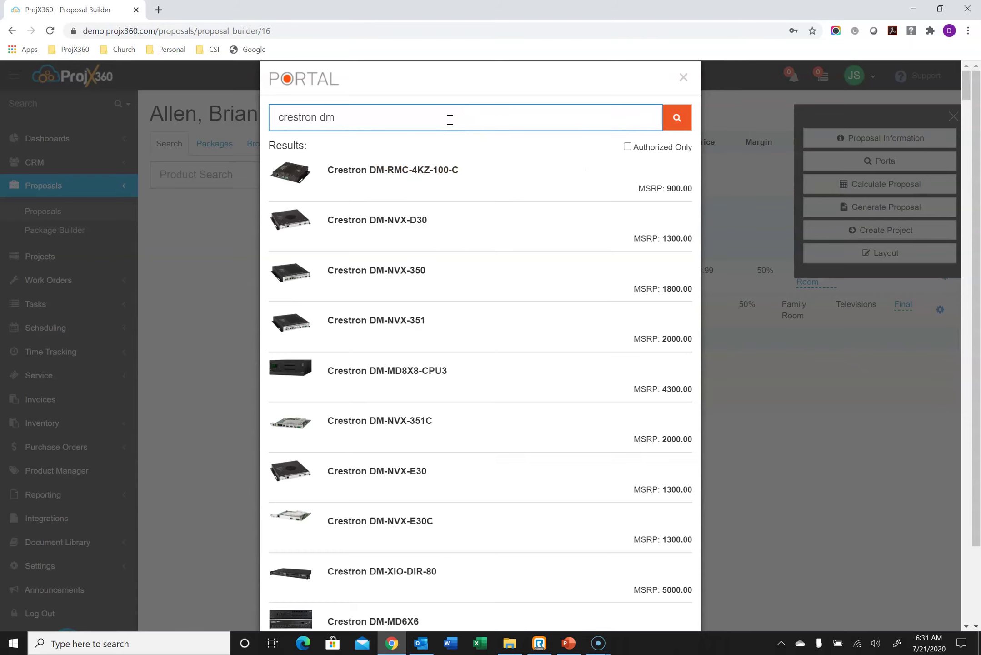
# Add the Crestron DM-NVX-351C to the proposal's product queue and close the Portal.
pyautogui.click(439, 420)
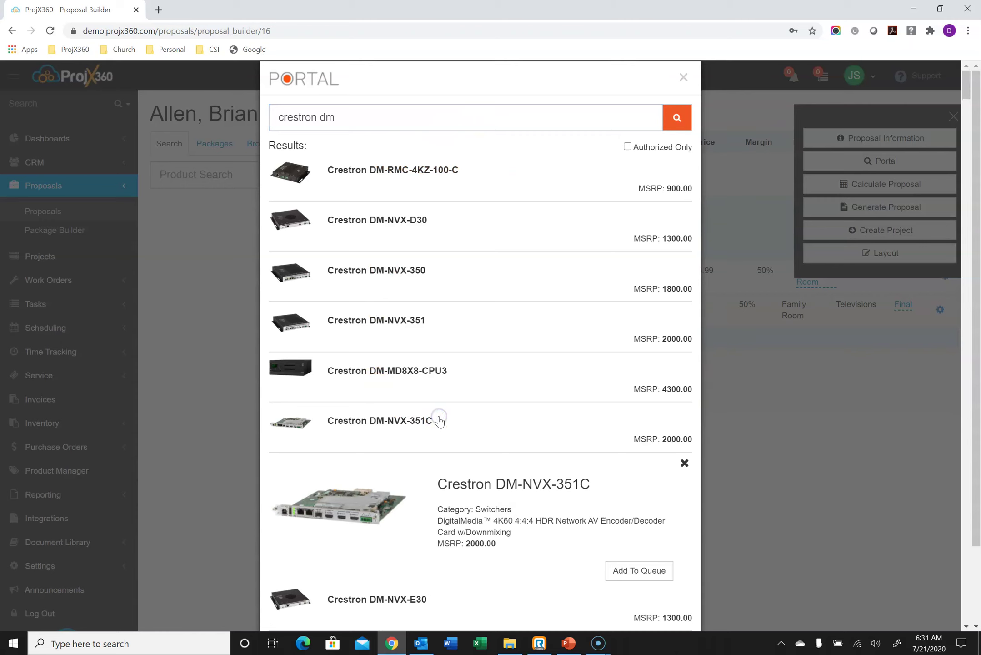
pyautogui.scroll(-3, 439, 418)
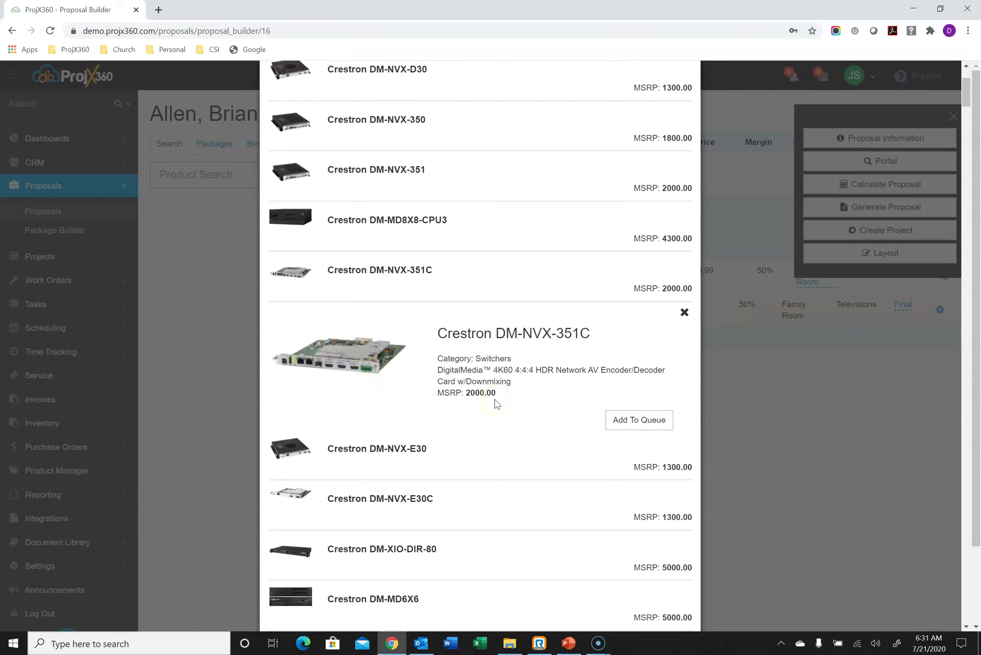
pyautogui.click(653, 426)
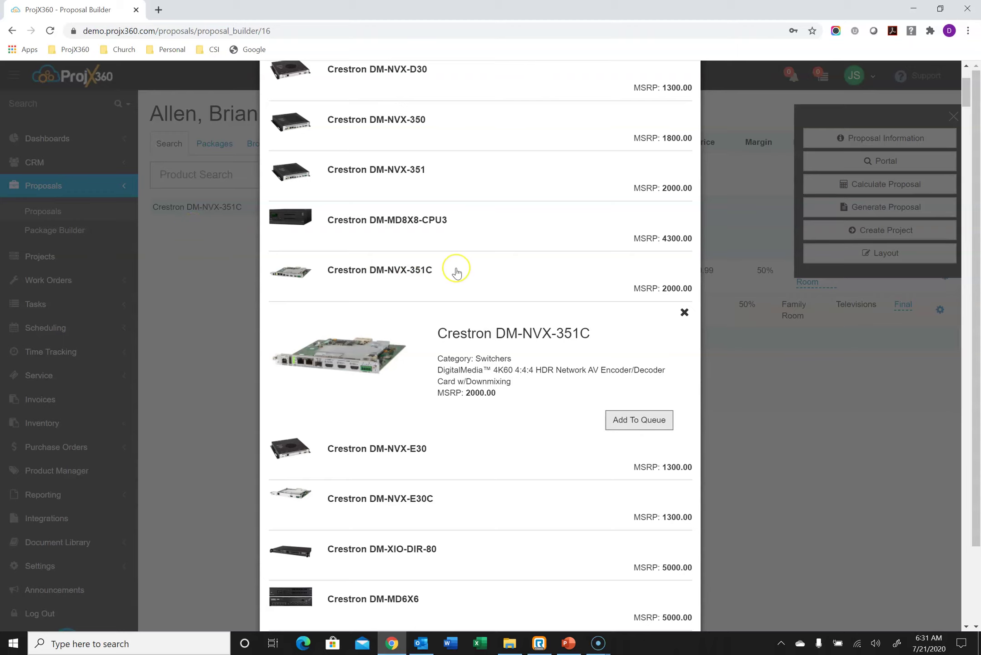
pyautogui.scroll(3, 457, 273)
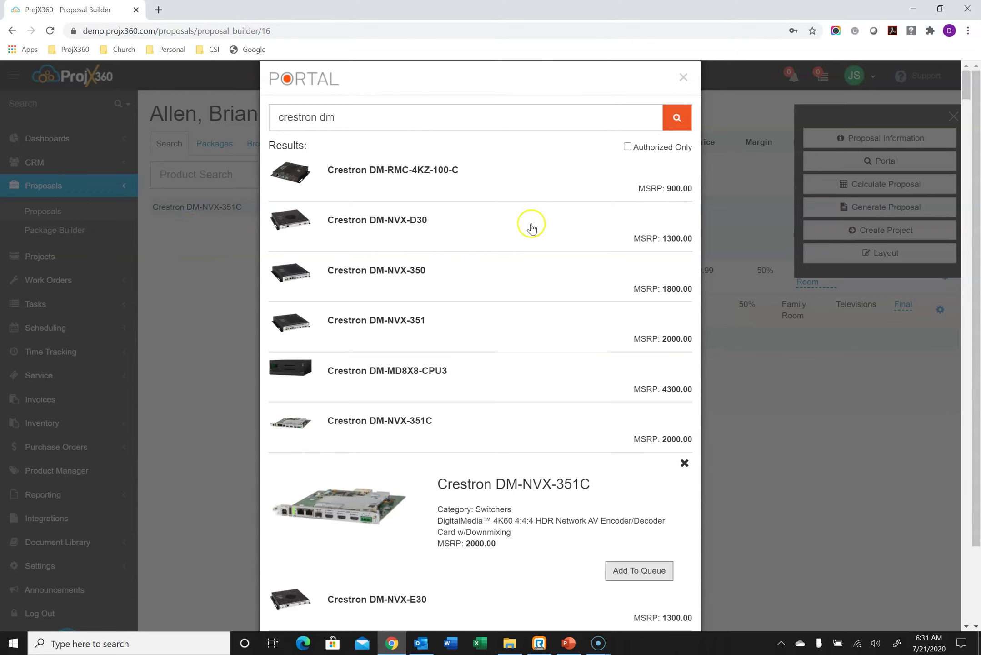
pyautogui.click(682, 77)
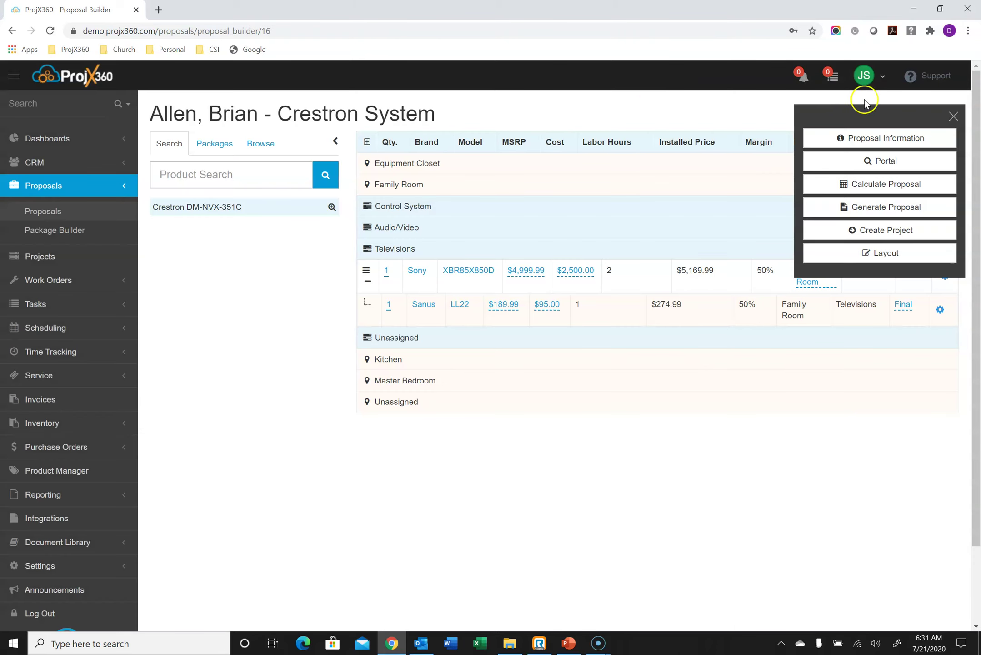
pyautogui.click(953, 117)
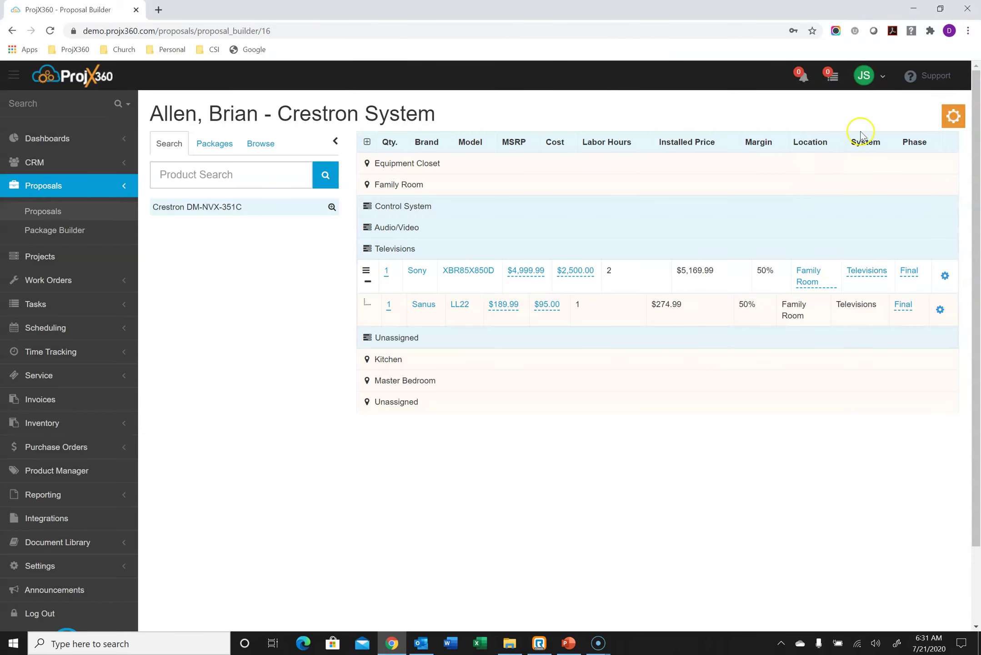
# Add the queued Crestron DM-NVX-351C to the Control System of the Equipment Closet.
pyautogui.click(448, 185)
pyautogui.click(437, 171)
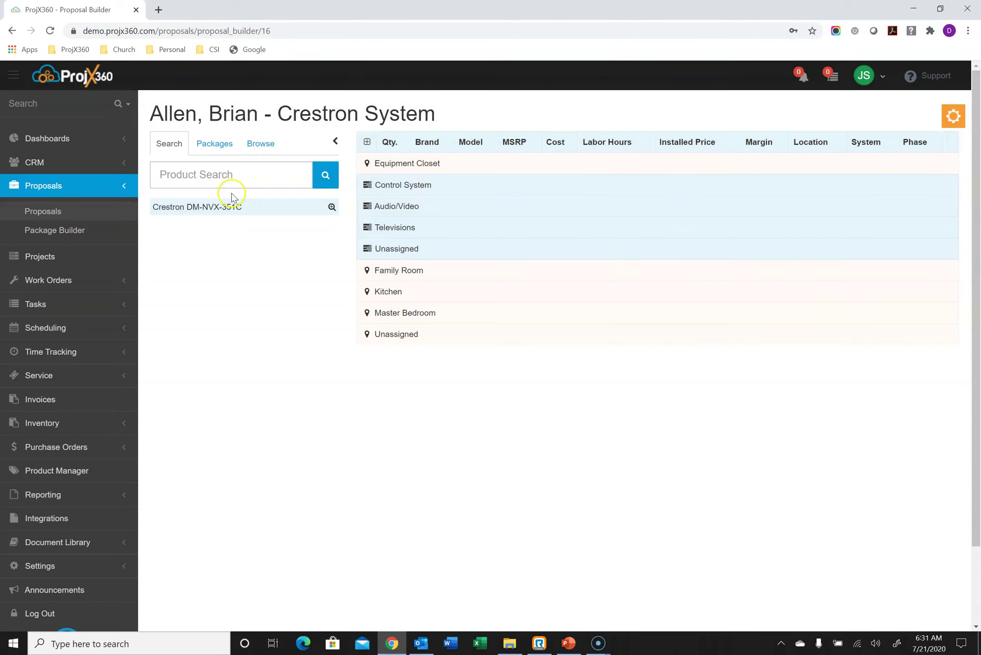
pyautogui.moveTo(235, 204); pyautogui.dragTo(486, 184)
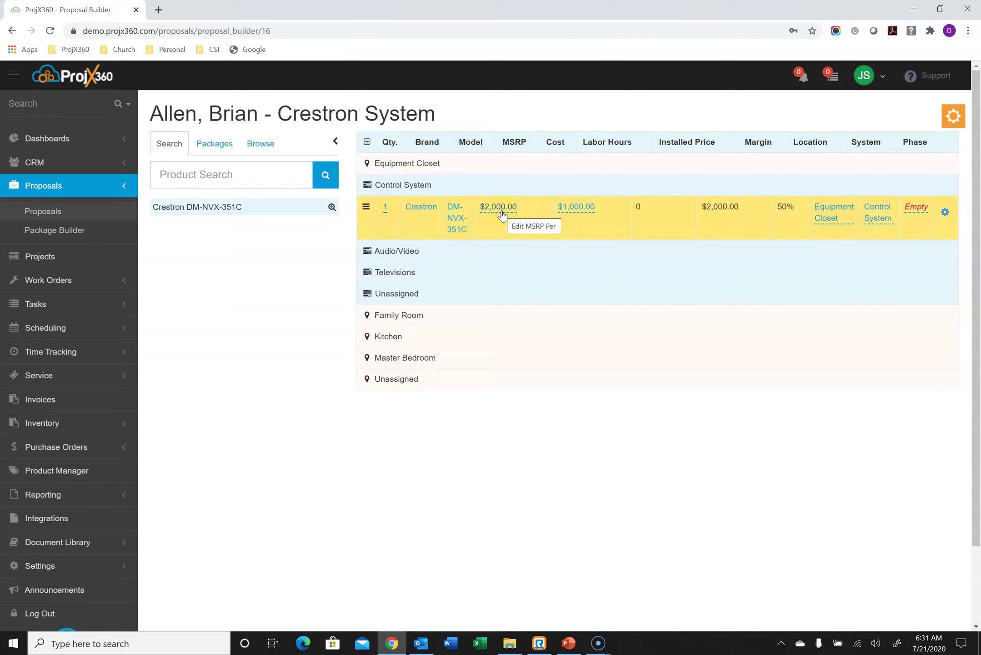
# Set the Crestron DM-NVX-351C's labor to the Final phase with 1 labor hour.
pyautogui.click(412, 208)
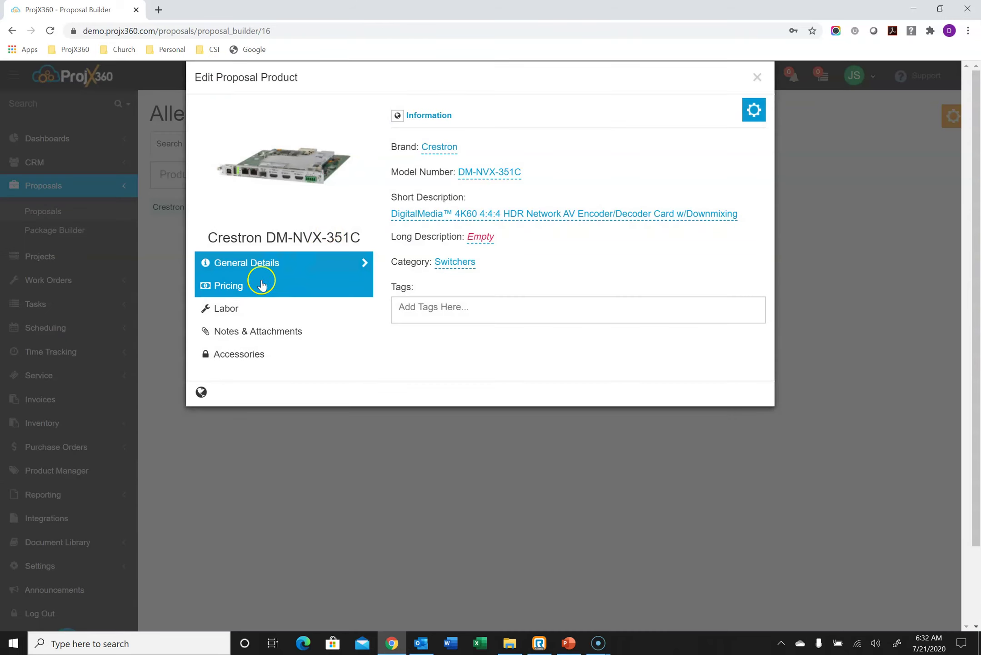
pyautogui.click(229, 309)
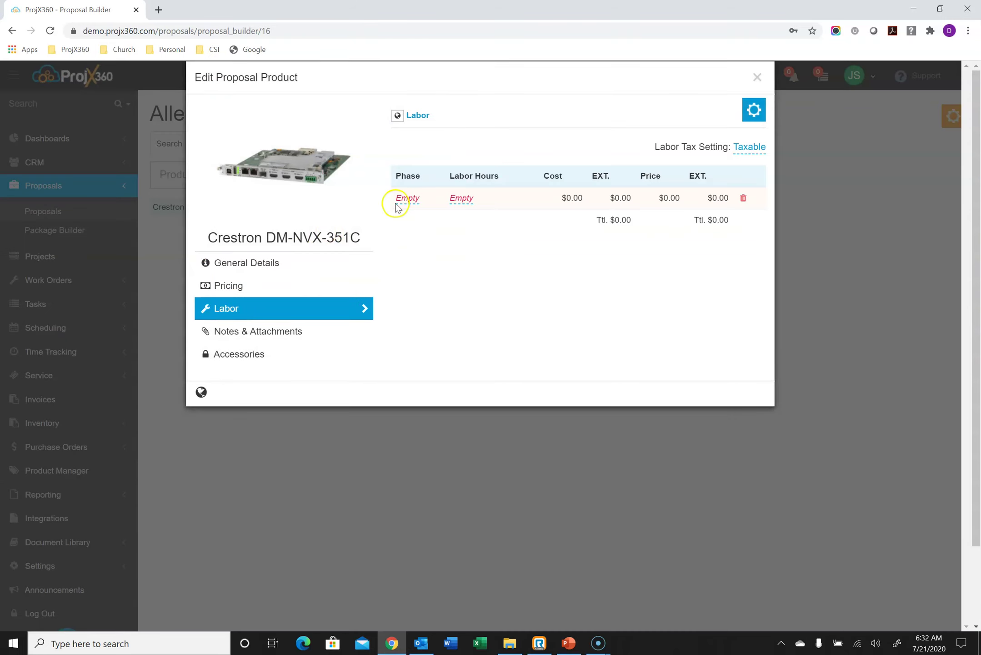
pyautogui.click(399, 200)
pyautogui.click(400, 244)
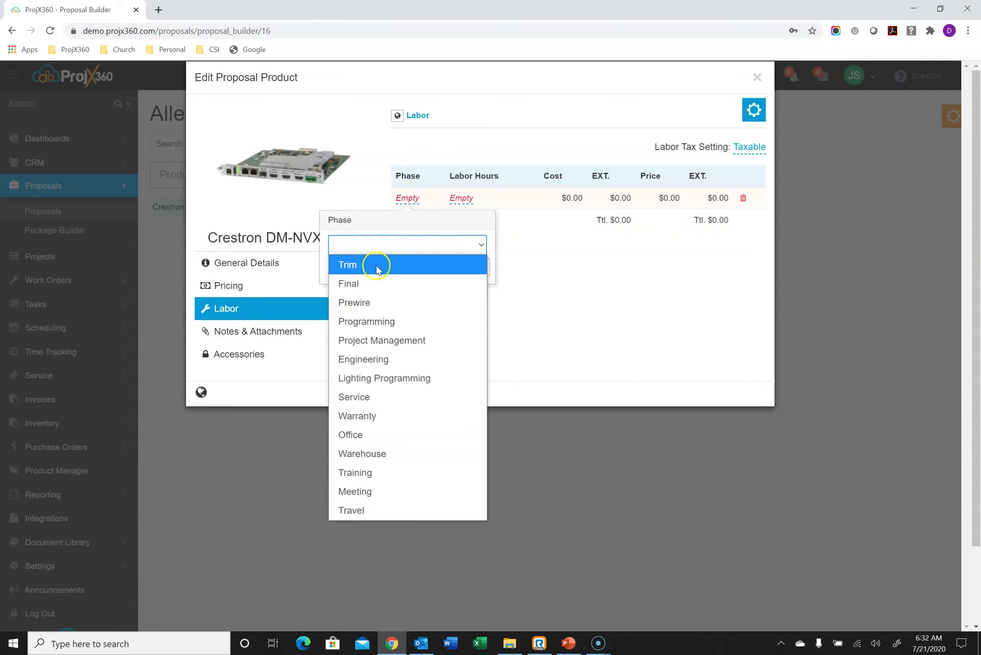
pyautogui.click(369, 282)
pyautogui.click(455, 265)
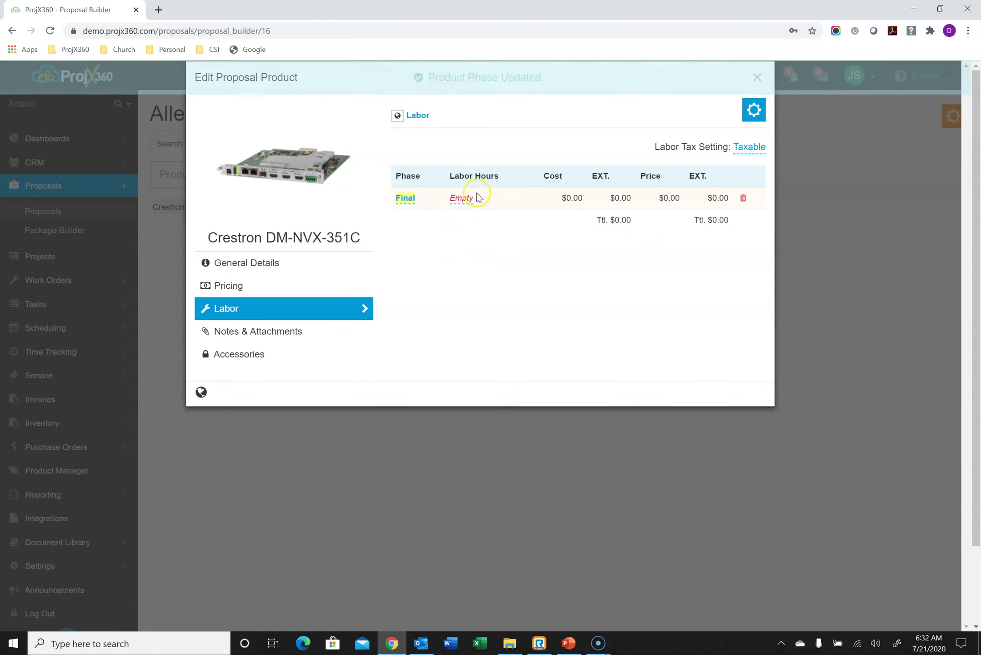
pyautogui.click(460, 199)
pyautogui.write('1')
pyautogui.click(516, 267)
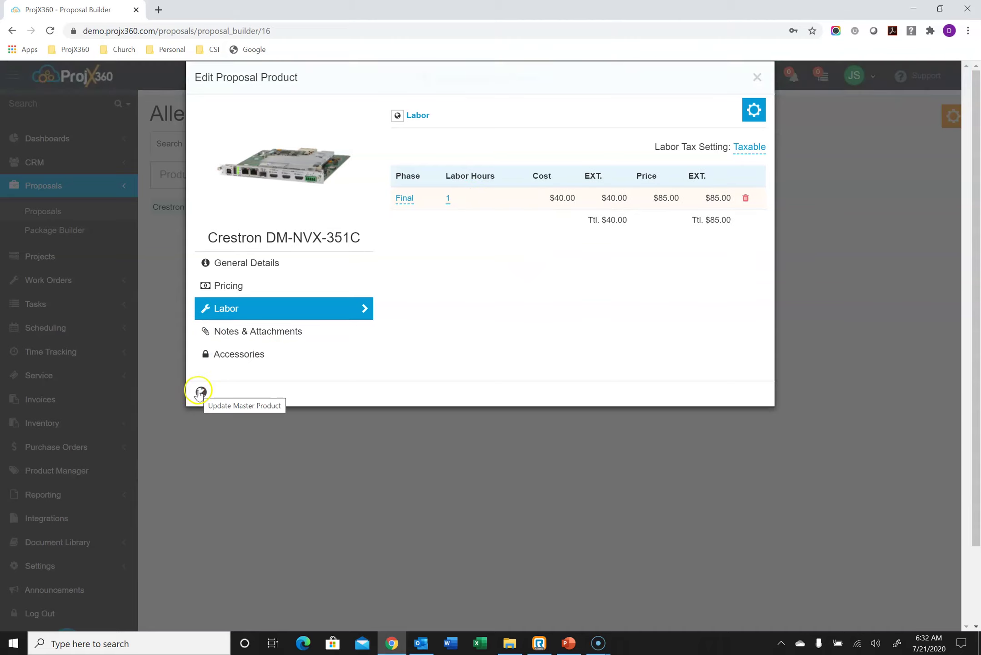
pyautogui.click(753, 80)
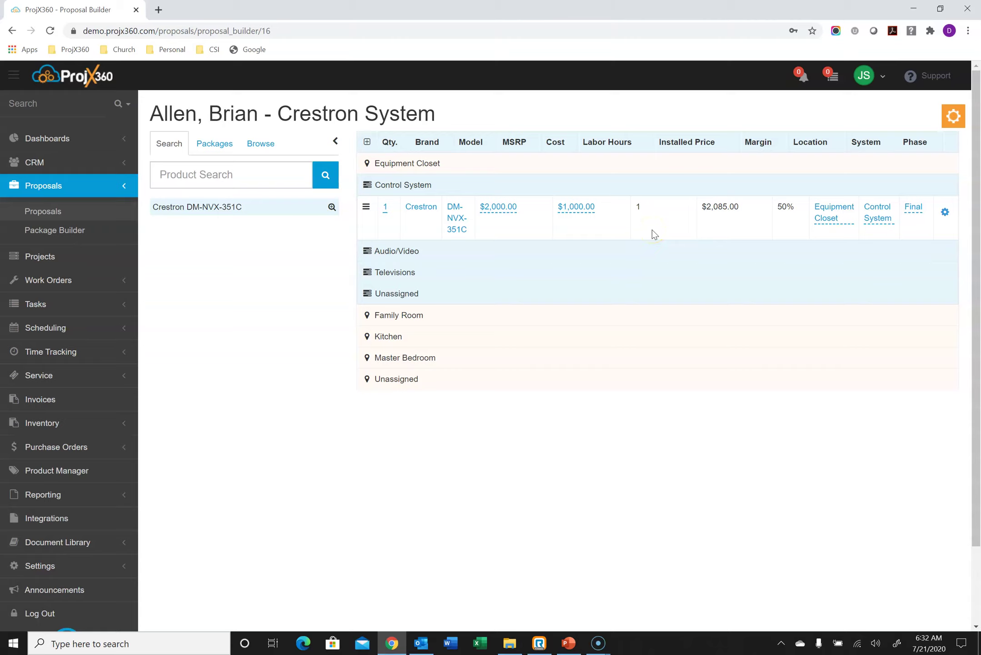
# Add the Basic 5.1 Surround System package to the Family Room's Audio/Video system.
pyautogui.click(471, 173)
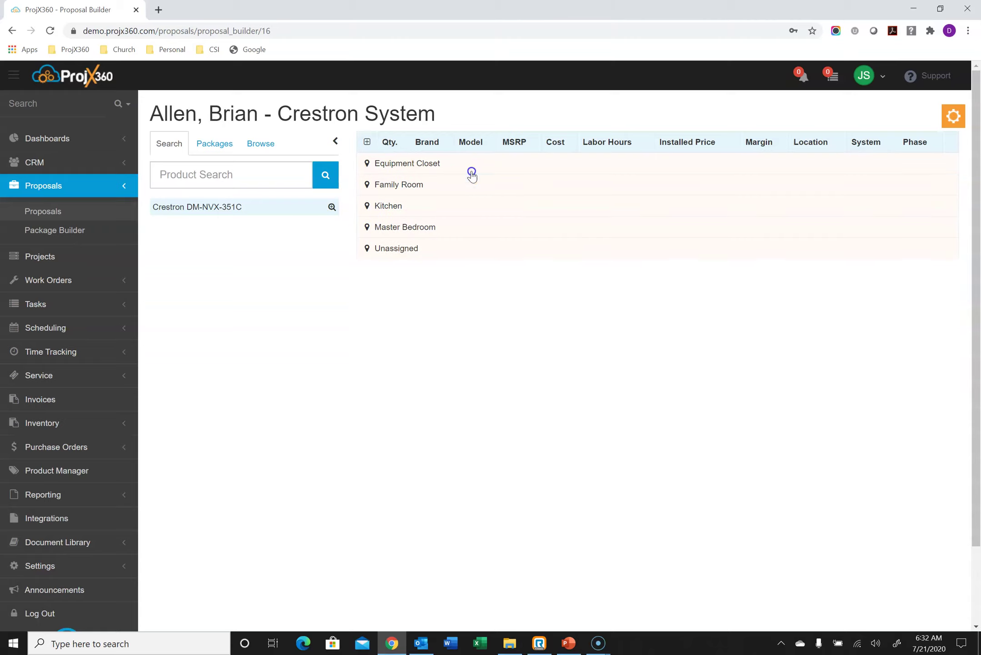
pyautogui.click(215, 150)
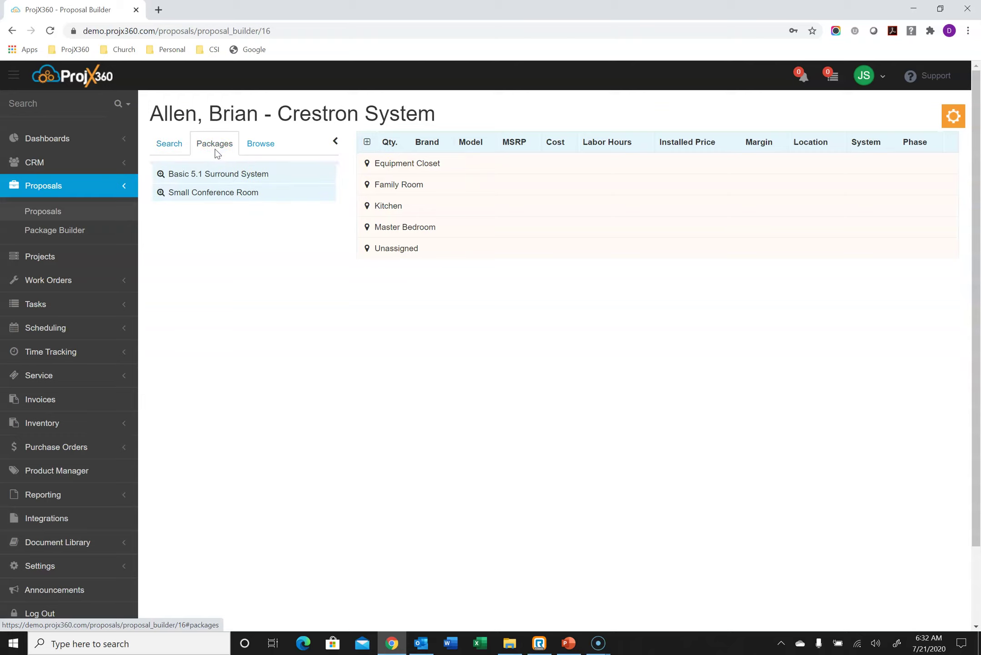
pyautogui.moveTo(328, 190); pyautogui.dragTo(335, 190)
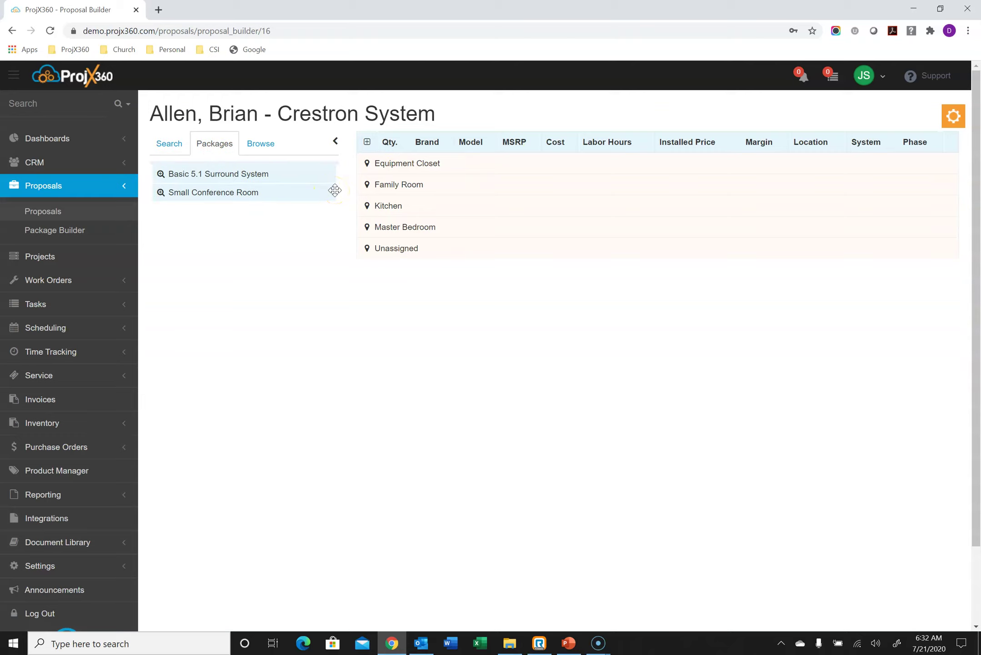
pyautogui.moveTo(335, 190); pyautogui.dragTo(387, 189)
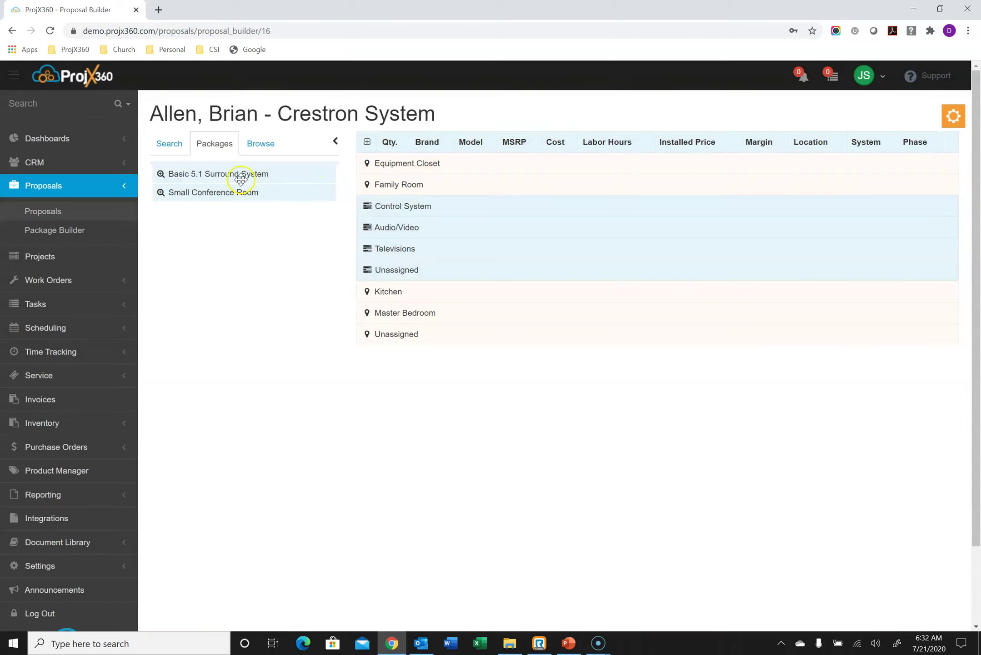
pyautogui.moveTo(241, 174); pyautogui.dragTo(450, 236)
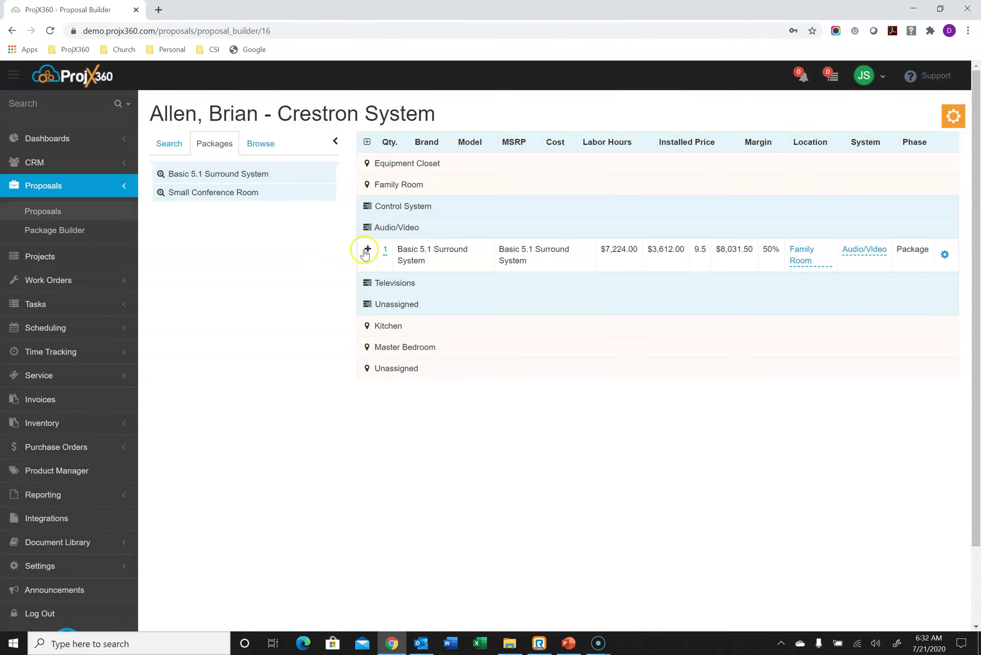
# Expand the surround package and move the Leon Speakers HzUMB directly below the Hz33UX.
pyautogui.click(366, 249)
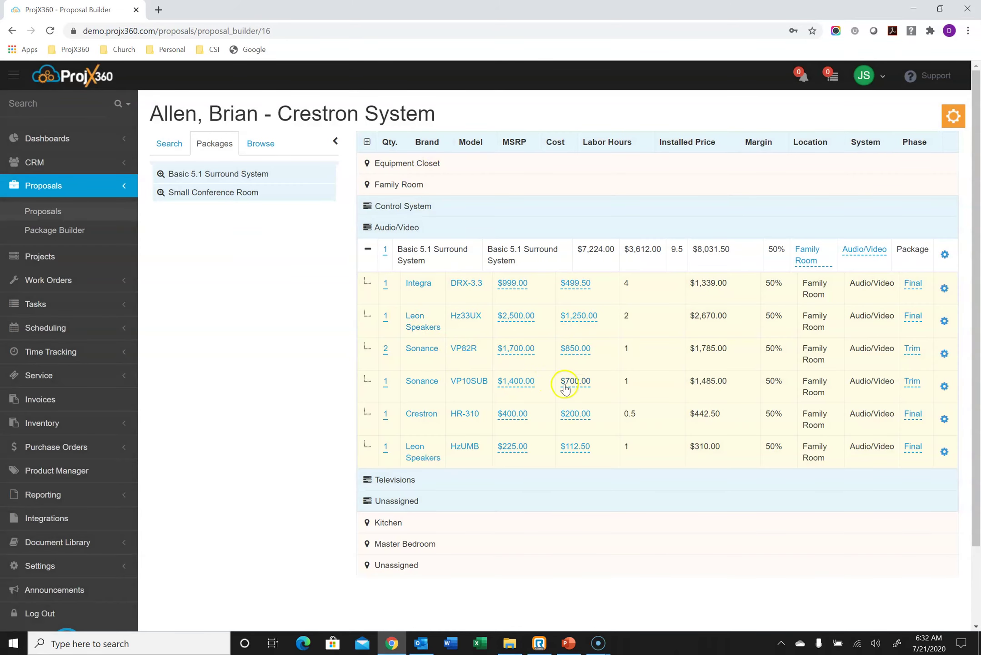
pyautogui.moveTo(480, 457); pyautogui.dragTo(492, 365)
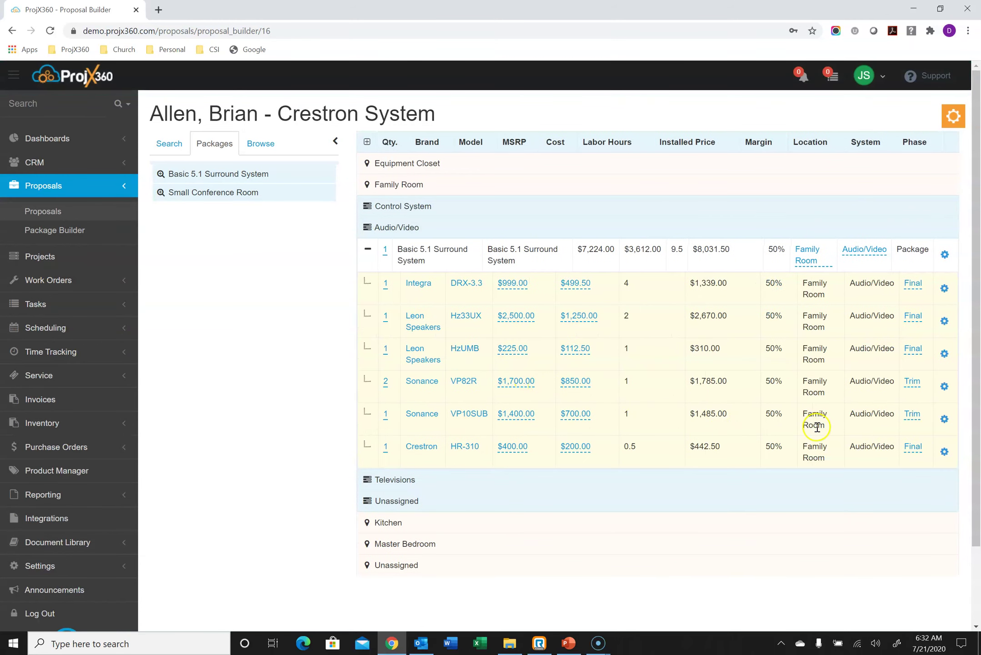
pyautogui.click(945, 452)
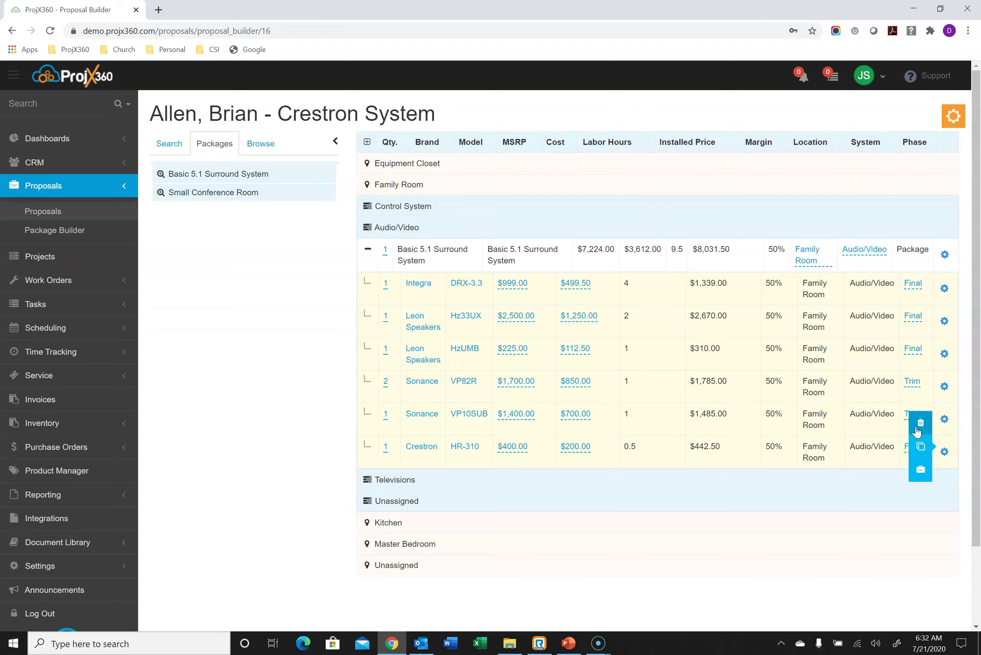
pyautogui.click(482, 400)
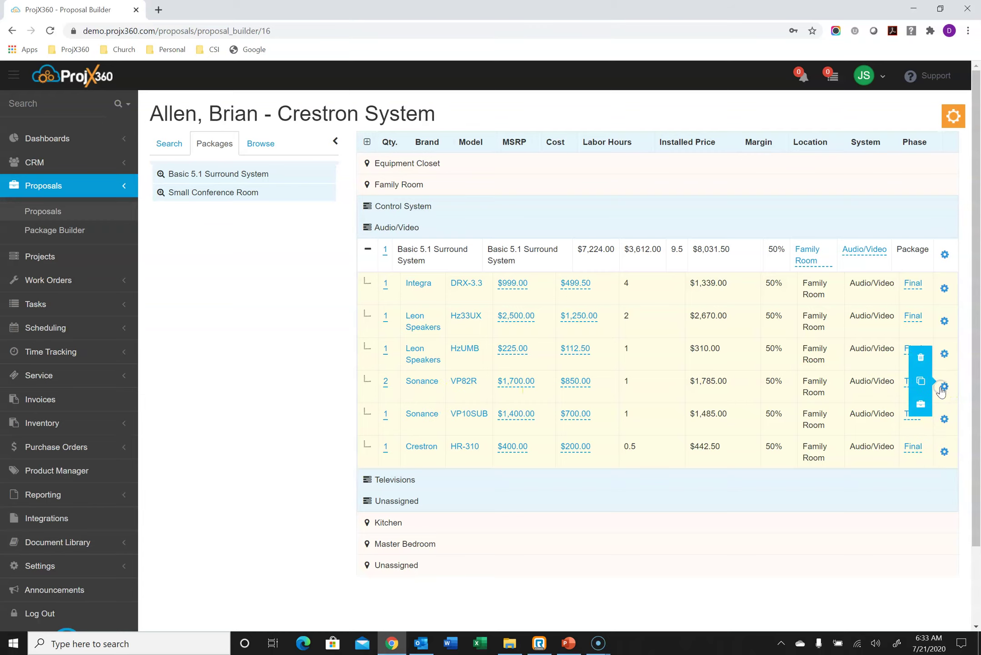
# Clone the Sonance VP82R speakers to the Audio/Video system of the Kitchen and Master Bedroom, and collapse the Family Room.
pyautogui.click(923, 382)
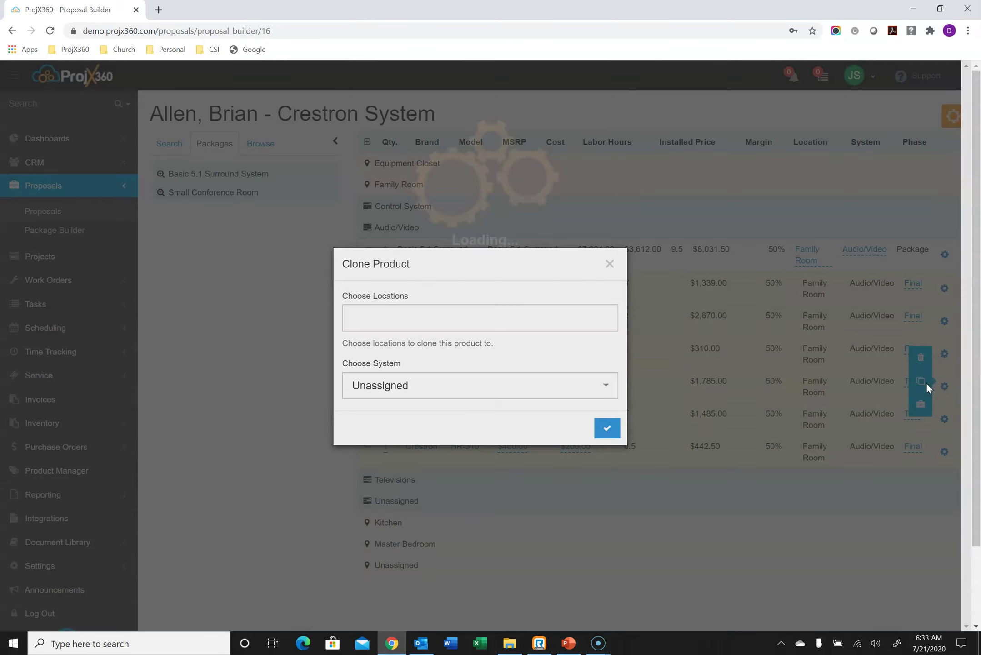
pyautogui.click(484, 387)
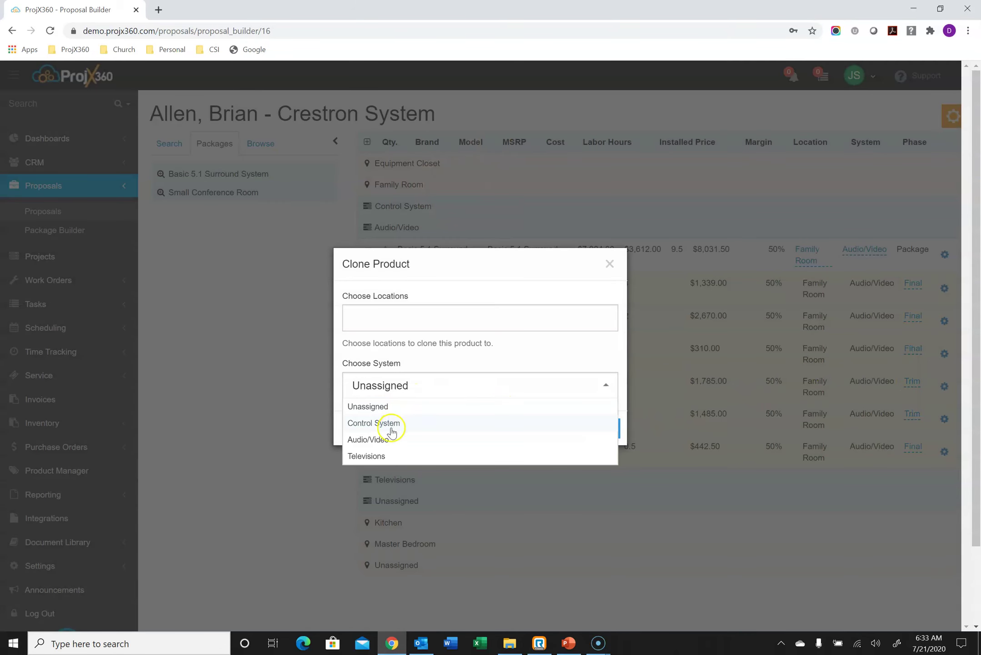
pyautogui.click(387, 441)
pyautogui.click(392, 322)
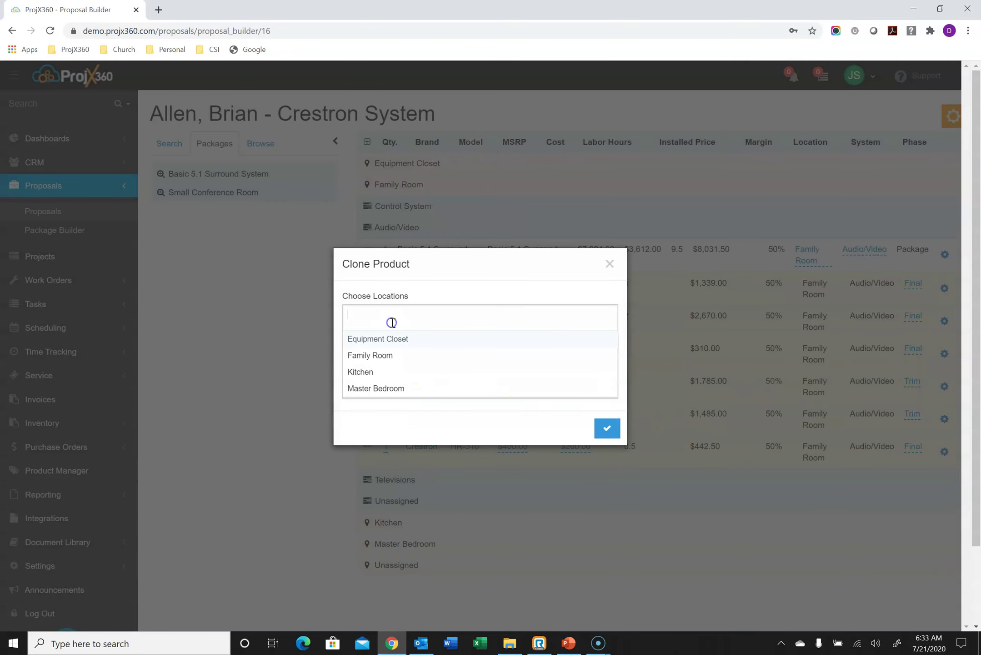
pyautogui.click(375, 372)
pyautogui.click(375, 372)
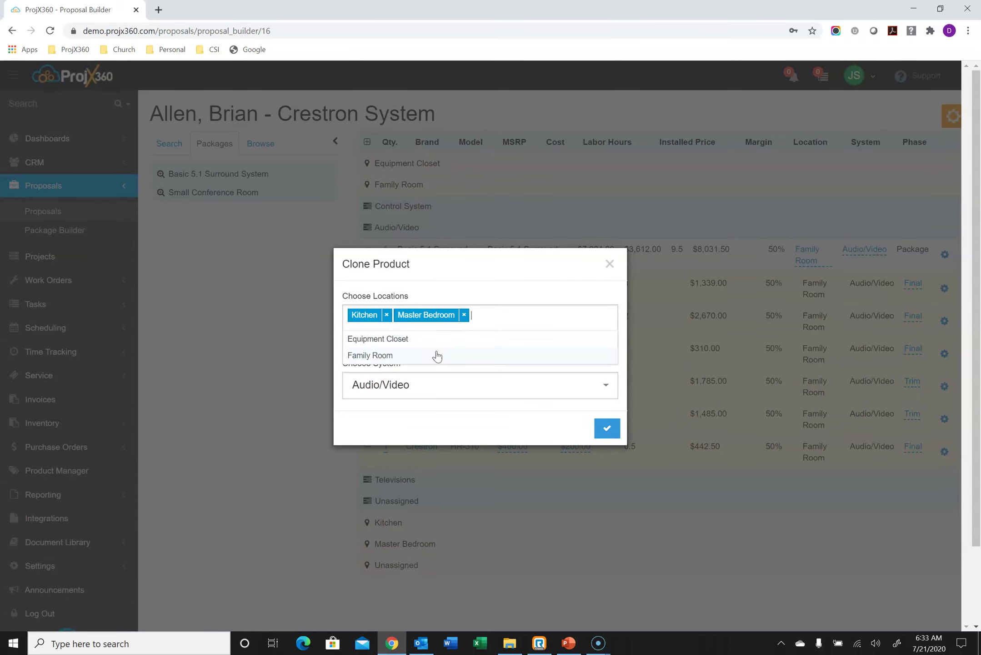
pyautogui.click(496, 270)
pyautogui.click(598, 428)
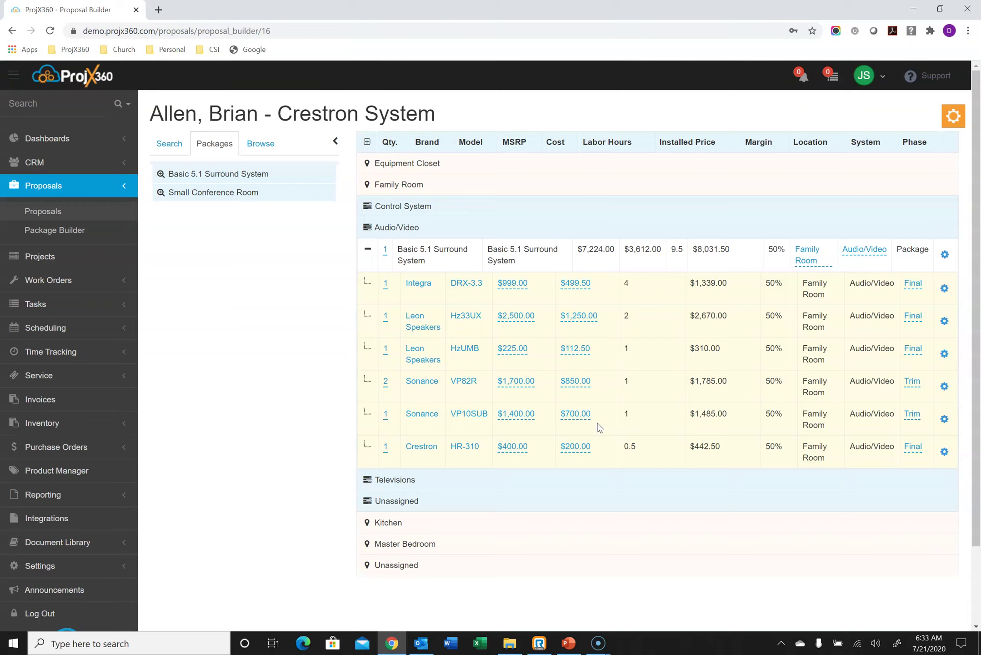
pyautogui.click(450, 191)
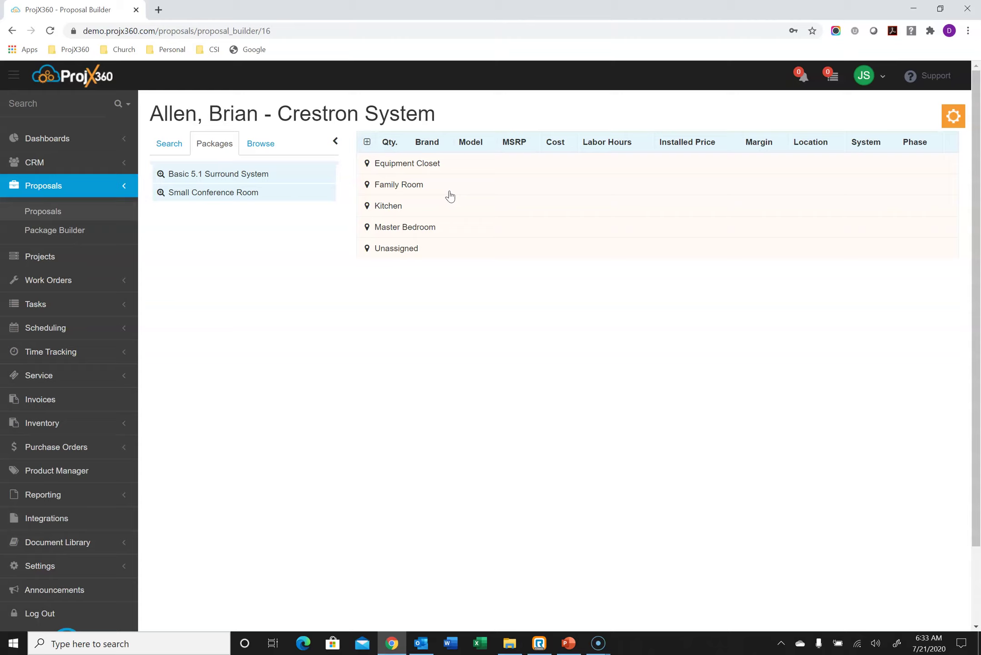
# Start generating the proposal document with the Location document type and apply the existing advanced options to this report only.
pyautogui.click(953, 115)
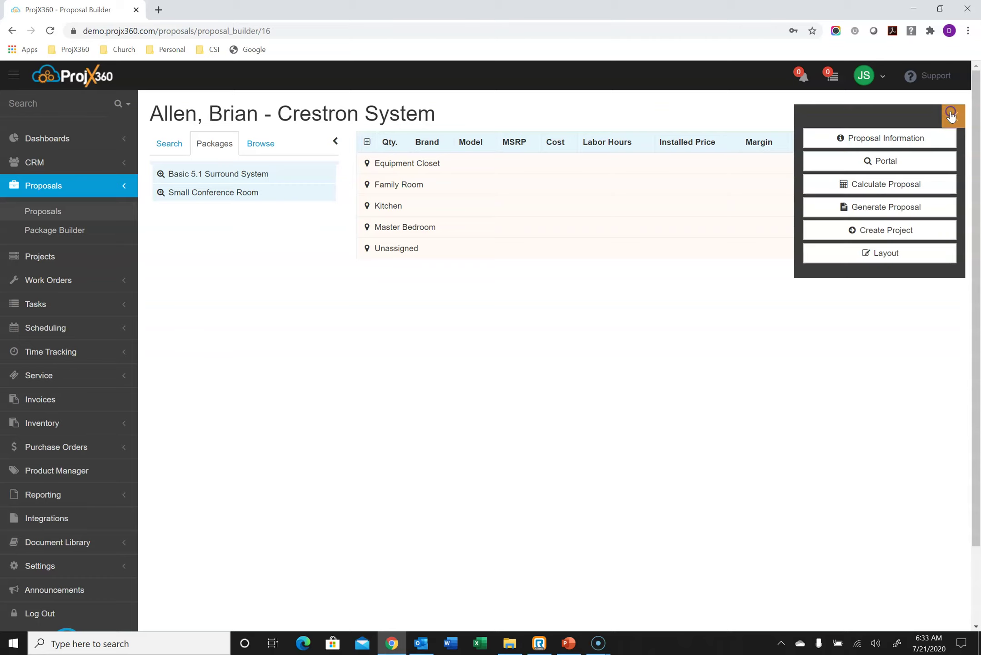
pyautogui.click(861, 206)
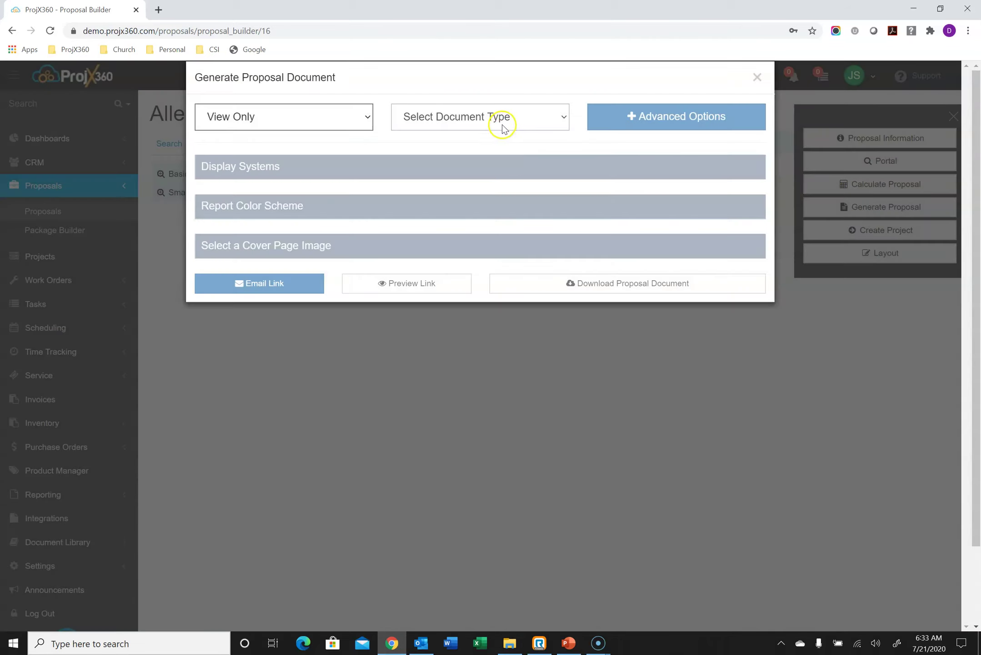
pyautogui.click(502, 124)
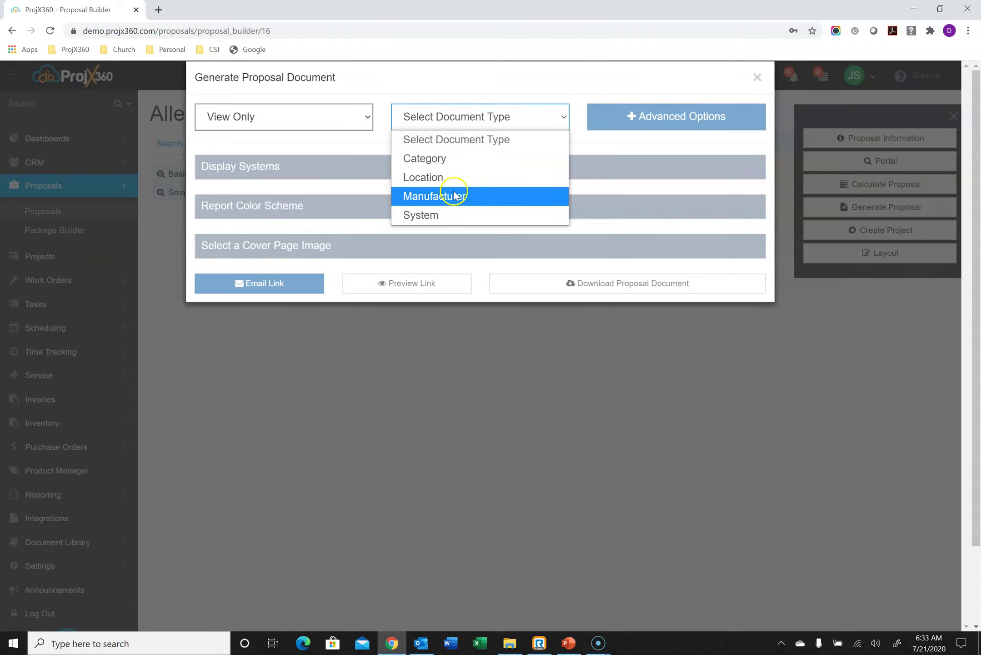
pyautogui.click(457, 178)
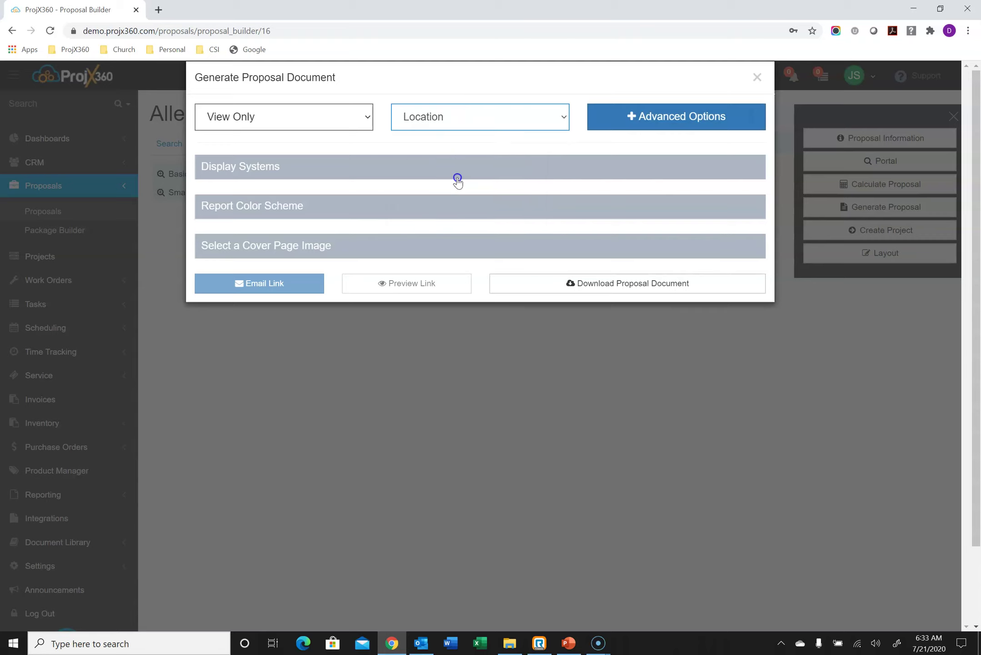
pyautogui.click(704, 122)
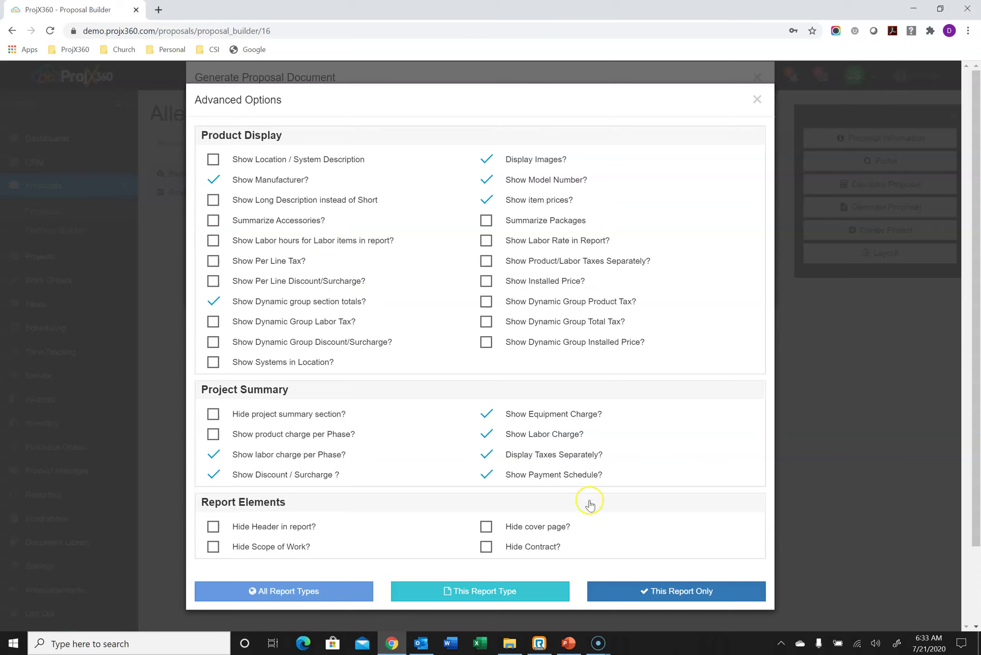
pyautogui.click(699, 591)
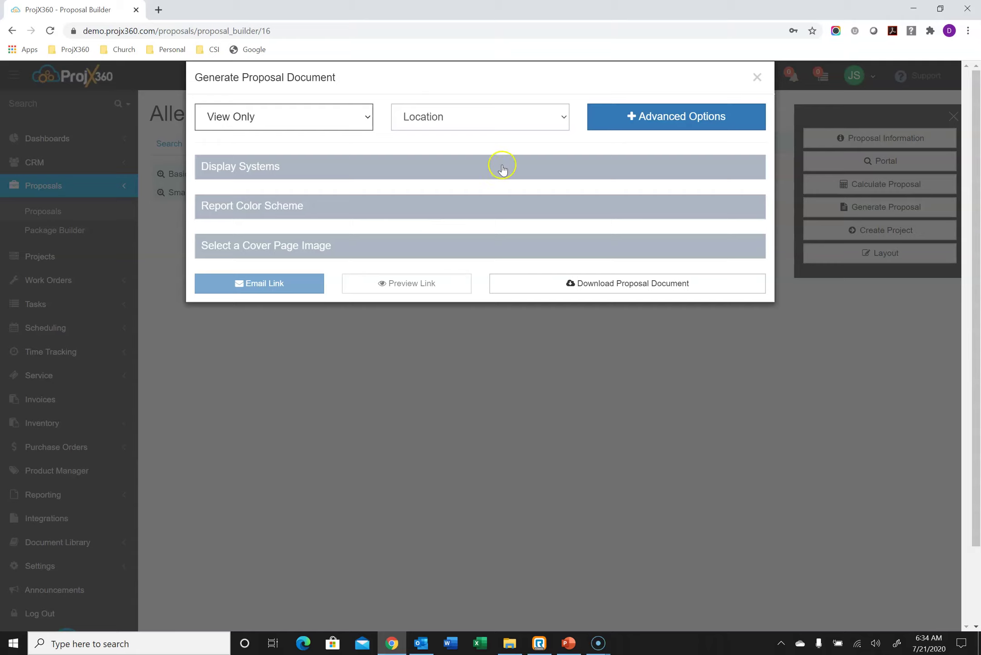
pyautogui.click(384, 169)
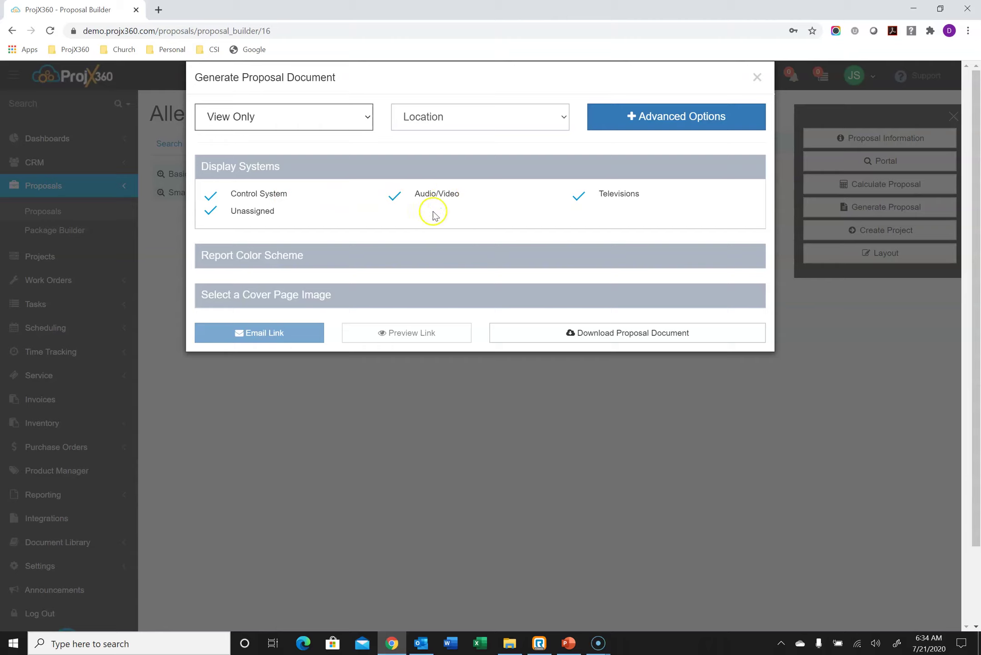
pyautogui.click(393, 200)
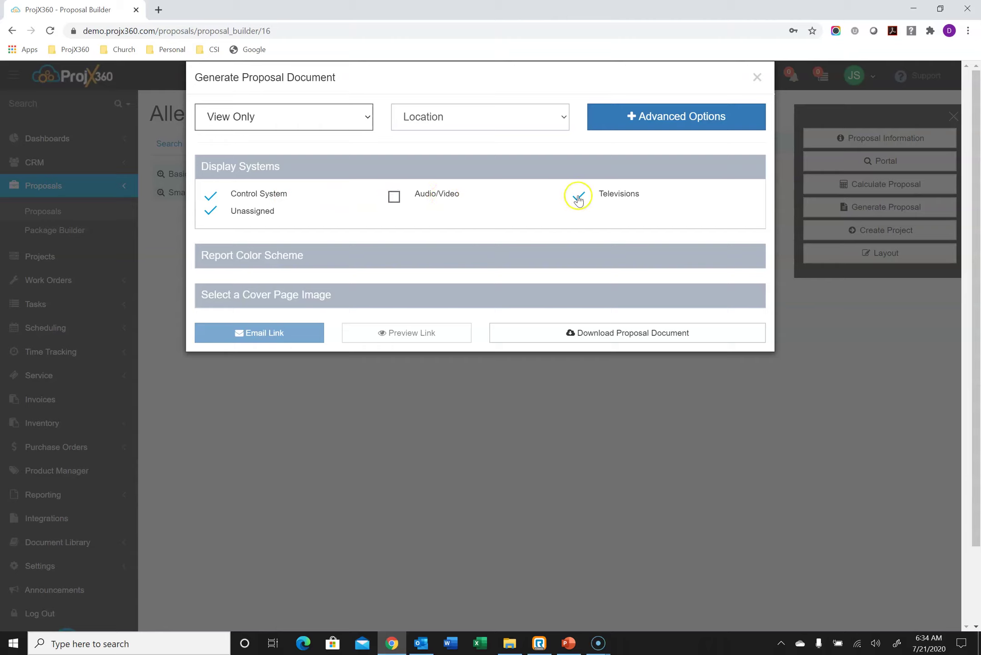
pyautogui.click(578, 197)
pyautogui.click(578, 197)
pyautogui.click(431, 166)
# Check the report color scheme and select the city skyline picture as the cover page image.
pyautogui.click(424, 209)
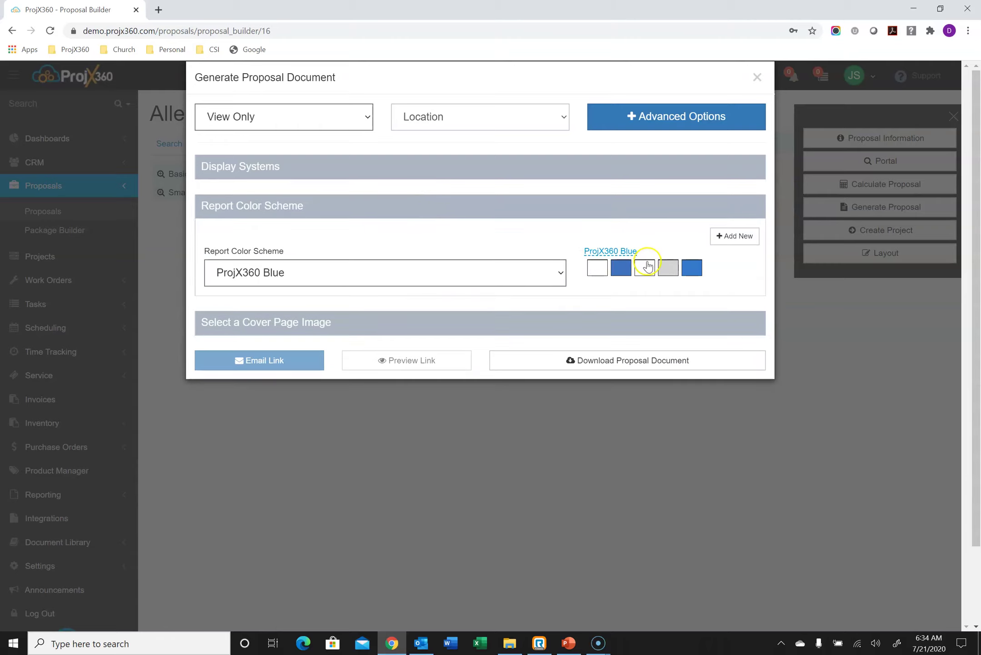
pyautogui.click(491, 206)
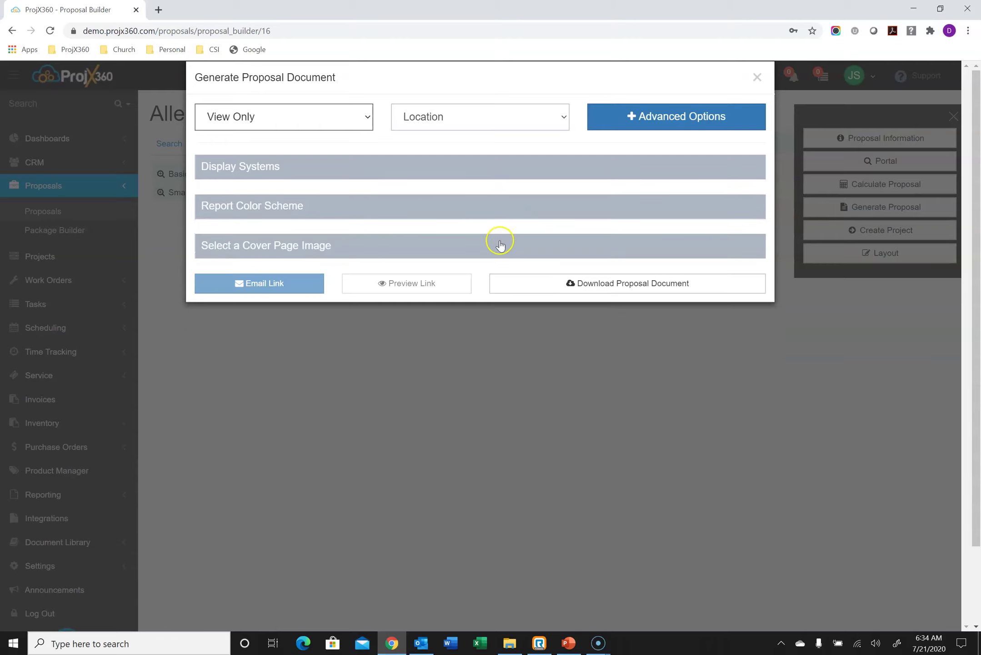
pyautogui.click(500, 242)
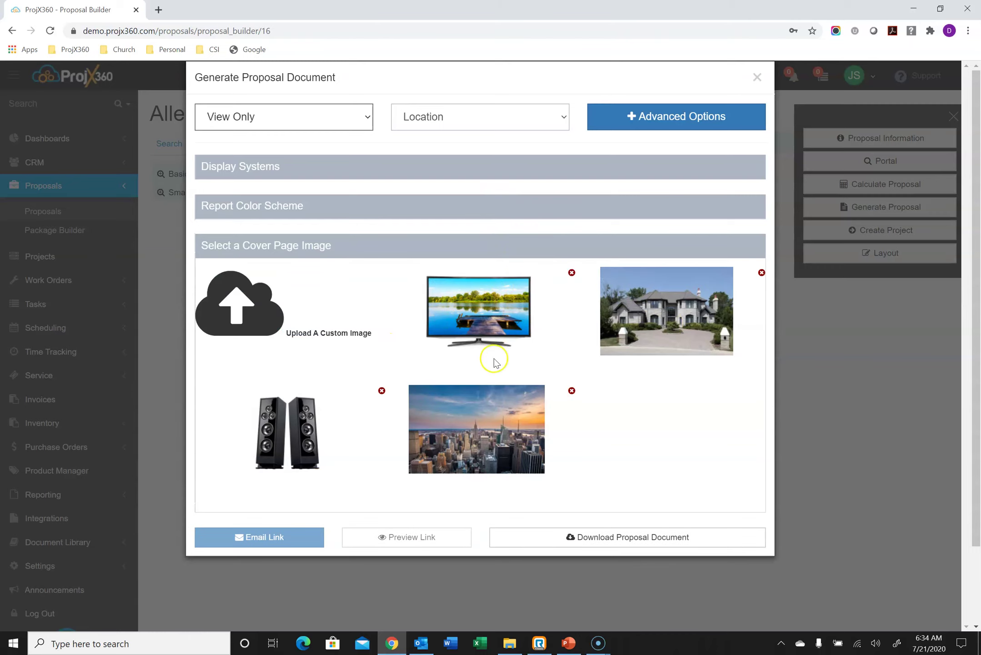
pyautogui.click(490, 412)
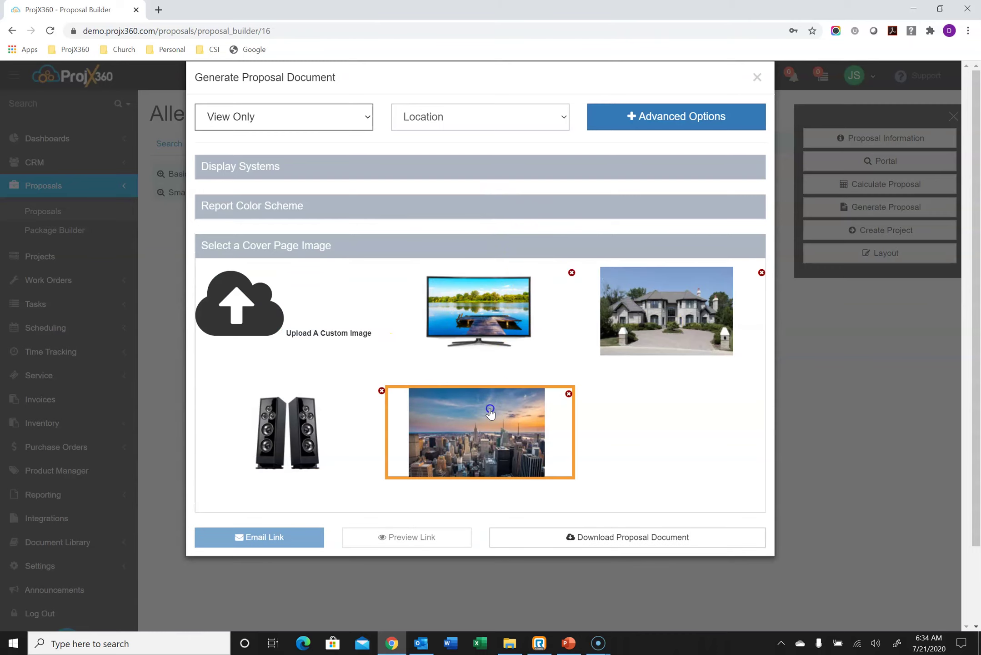
pyautogui.click(483, 244)
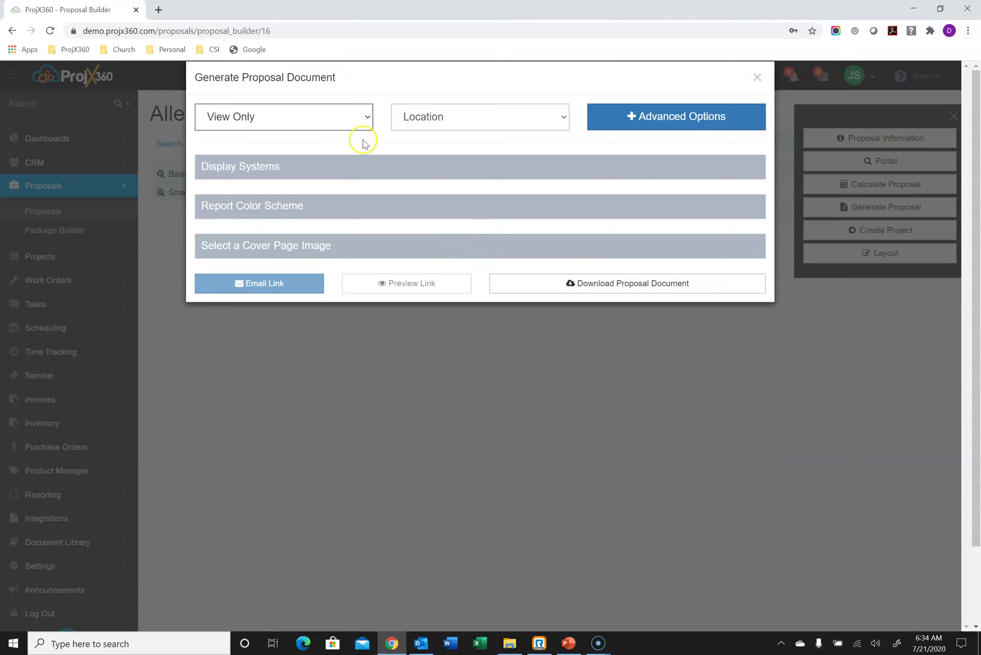
# Set the document to Generate Revision and open a preview of the proposal link.
pyautogui.click(338, 127)
pyautogui.click(313, 160)
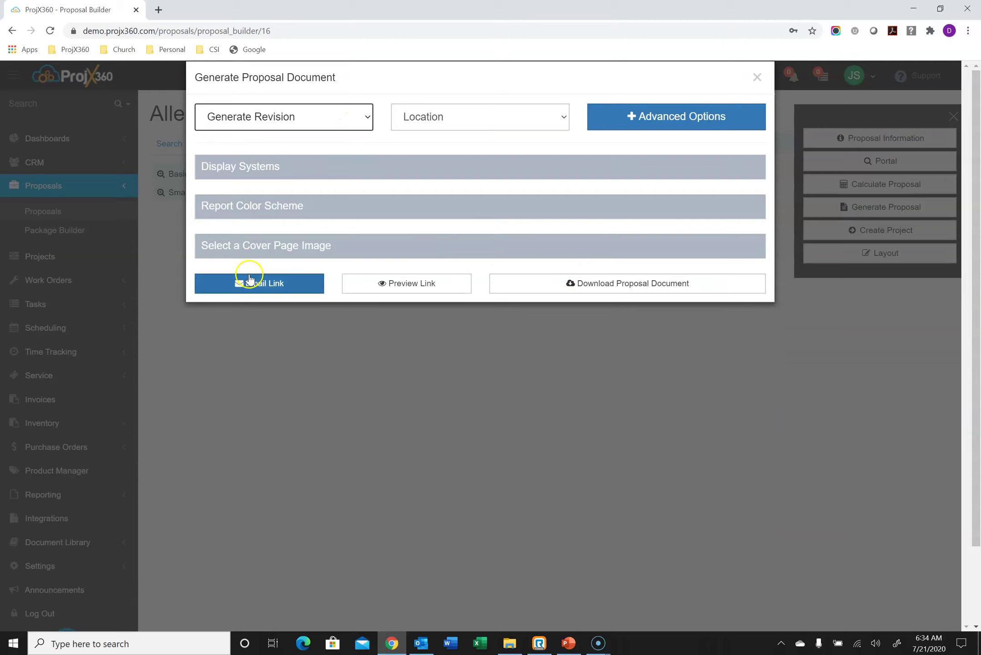
pyautogui.click(376, 284)
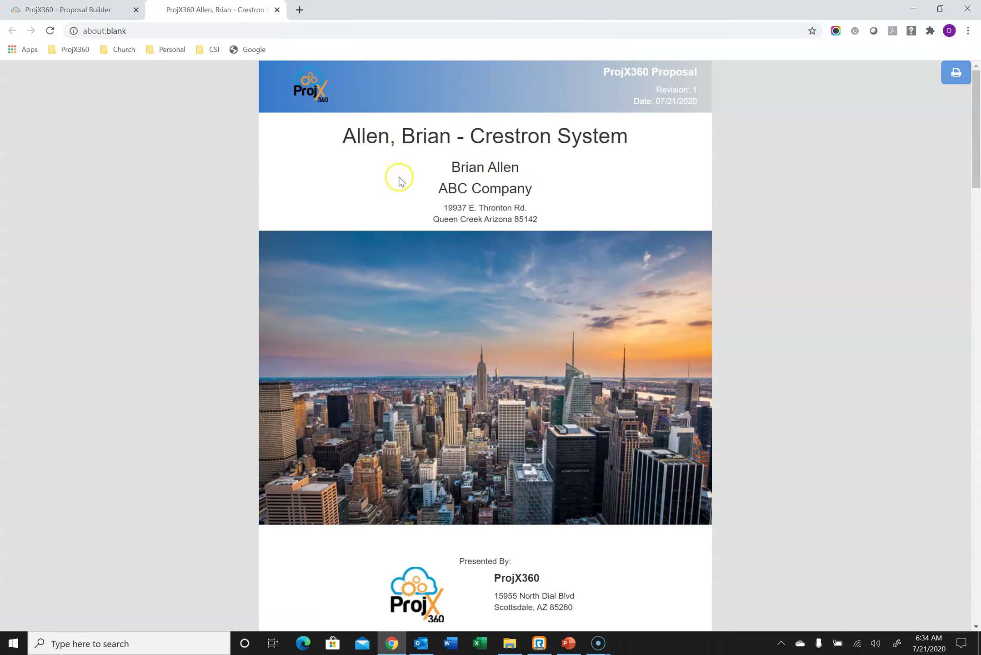
# Review the previewed proposal from the cover page and scope of work through the location pricing, summary, payment schedule and contract.
pyautogui.scroll(-3, 520, 234)
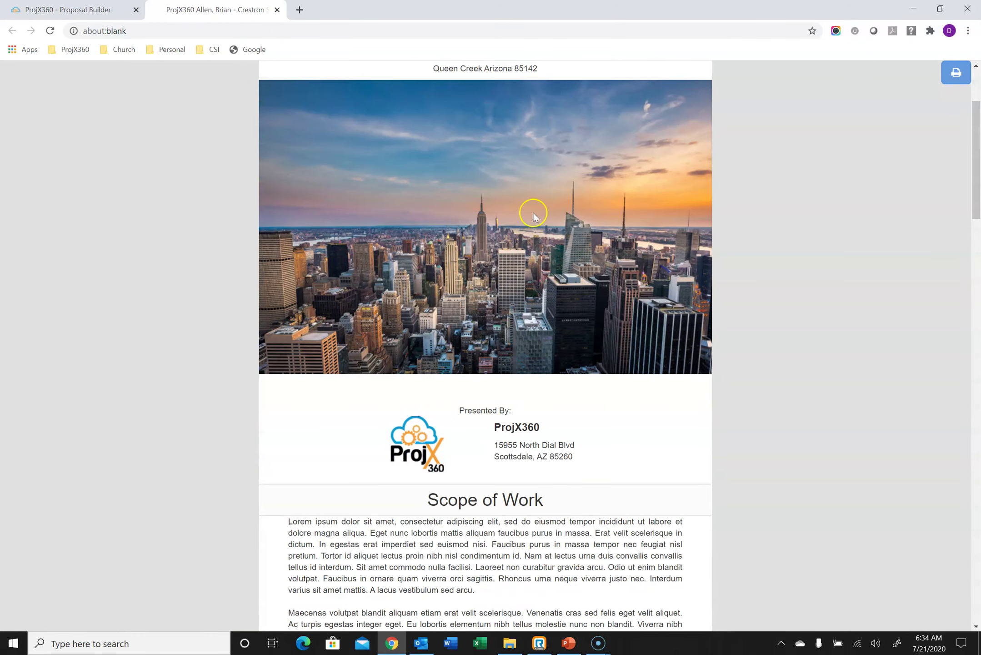
pyautogui.scroll(-5, 502, 204)
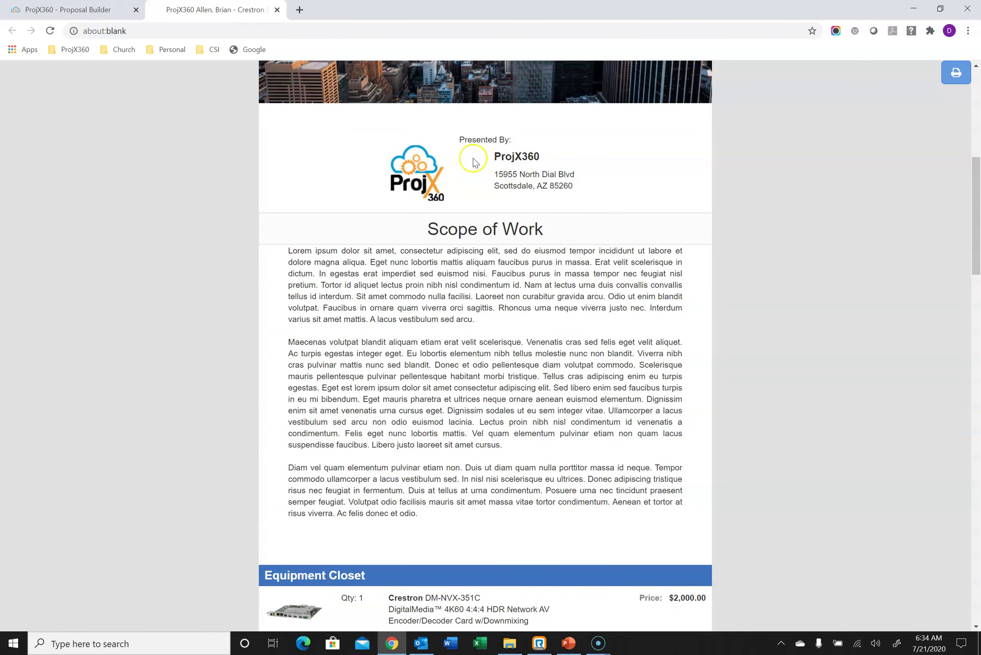
pyautogui.scroll(-2, 455, 227)
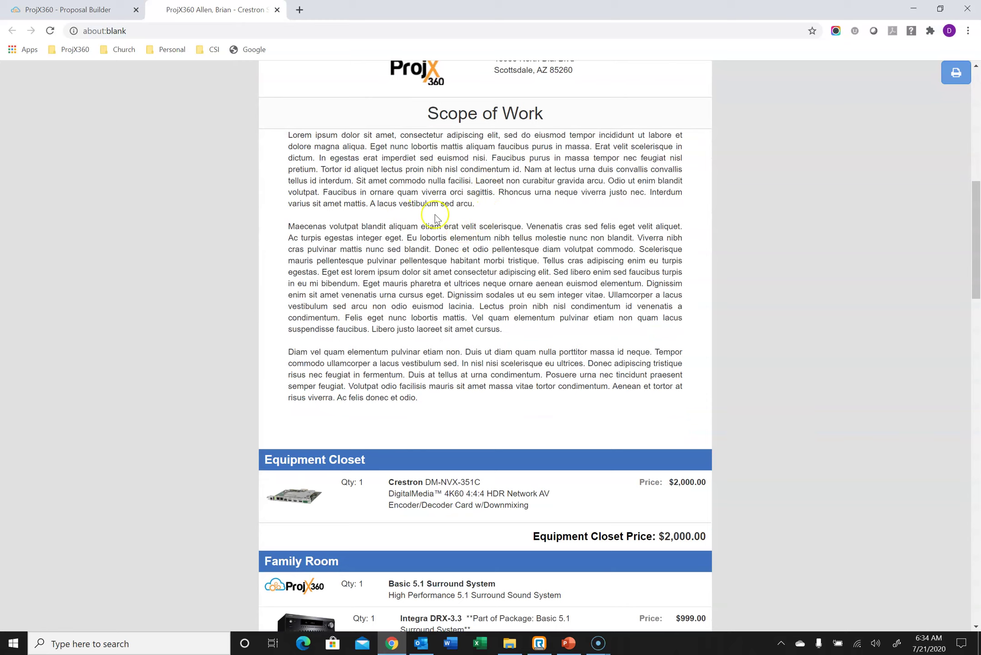
pyautogui.scroll(-5, 457, 191)
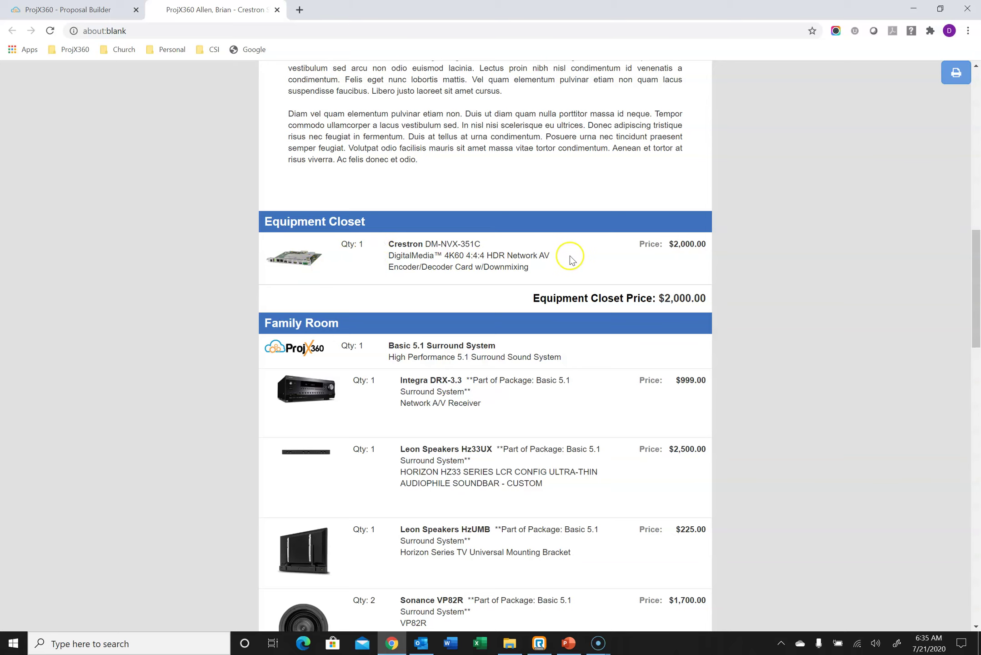
pyautogui.scroll(-11, 561, 259)
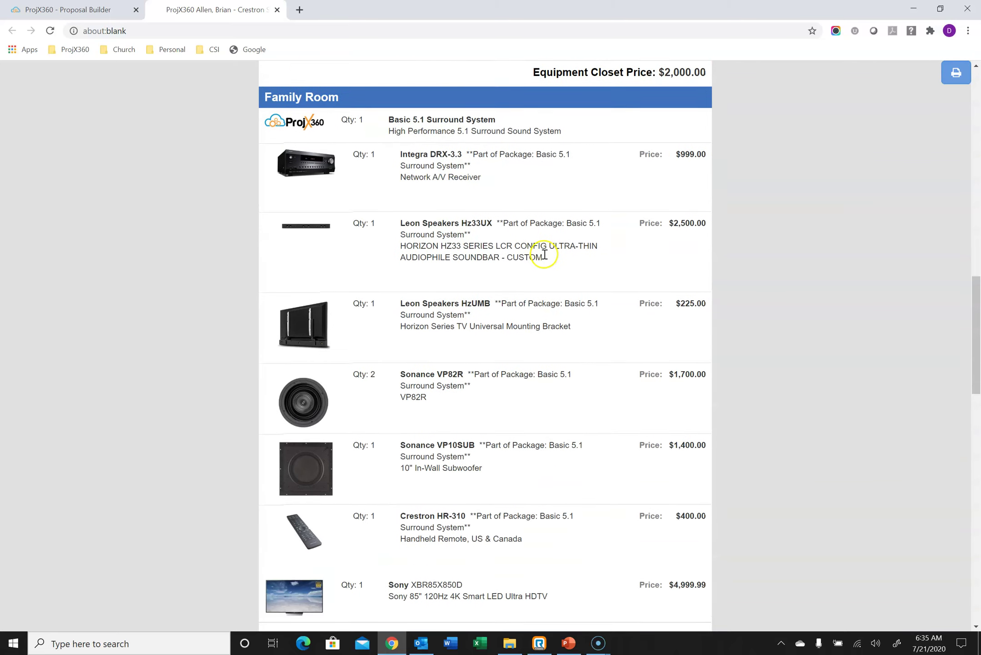
pyautogui.scroll(-4, 543, 252)
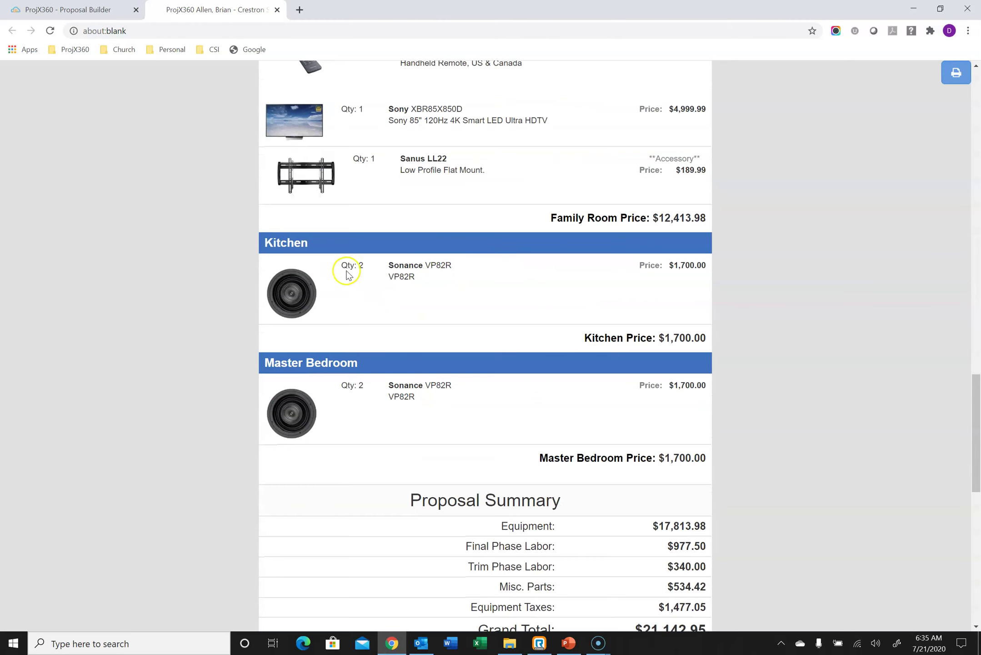
pyautogui.scroll(-5, 392, 314)
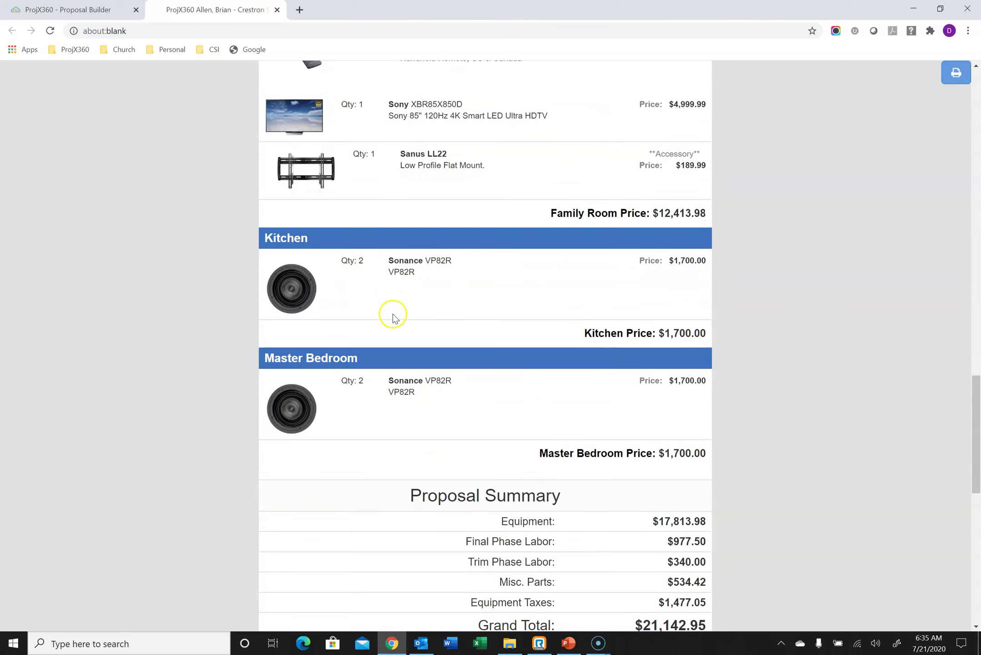
pyautogui.scroll(-2, 394, 315)
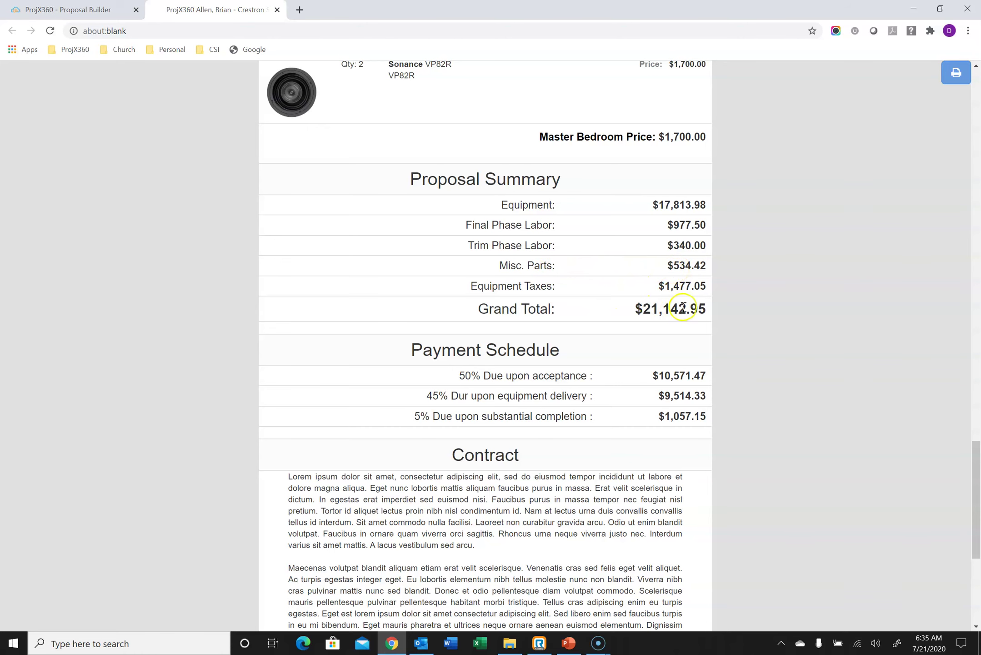
pyautogui.scroll(-2, 586, 362)
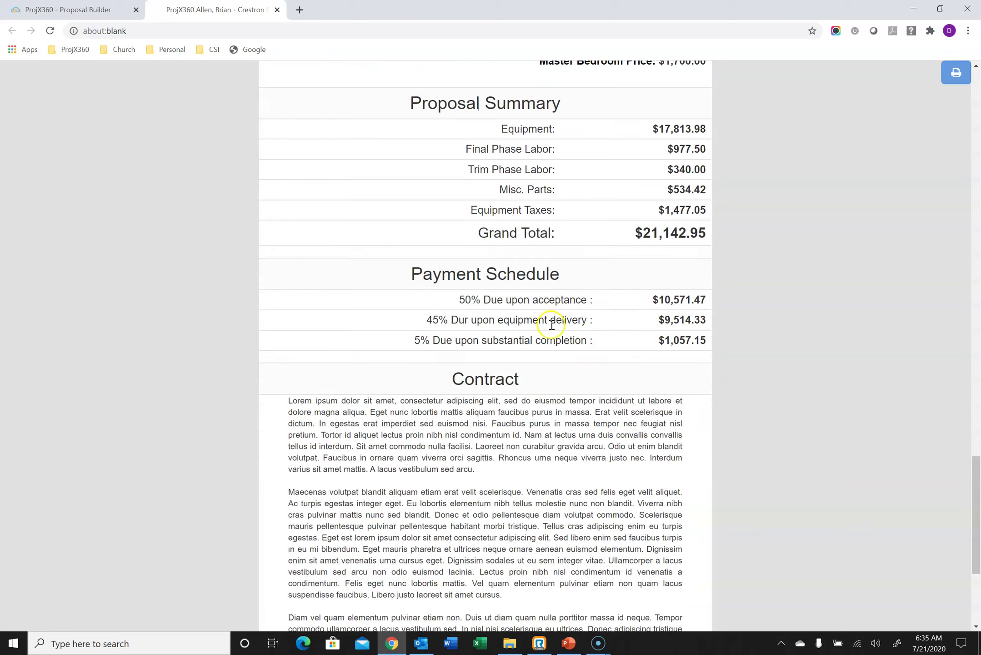
pyautogui.scroll(-5, 549, 324)
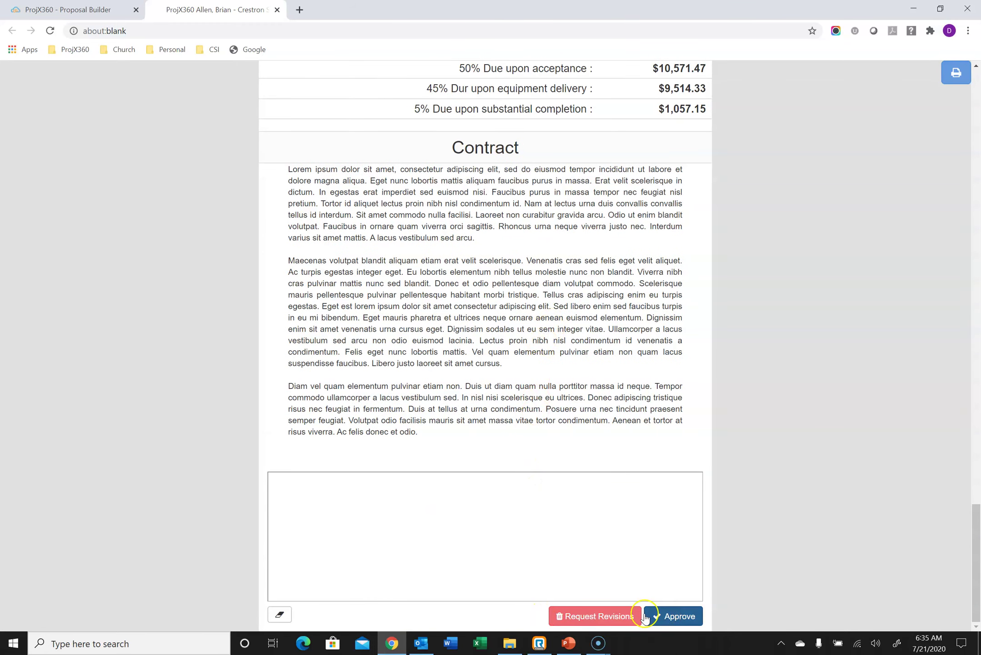
# View the revision request form without sending it, and sign and approve the proposal below the contract.
pyautogui.click(610, 616)
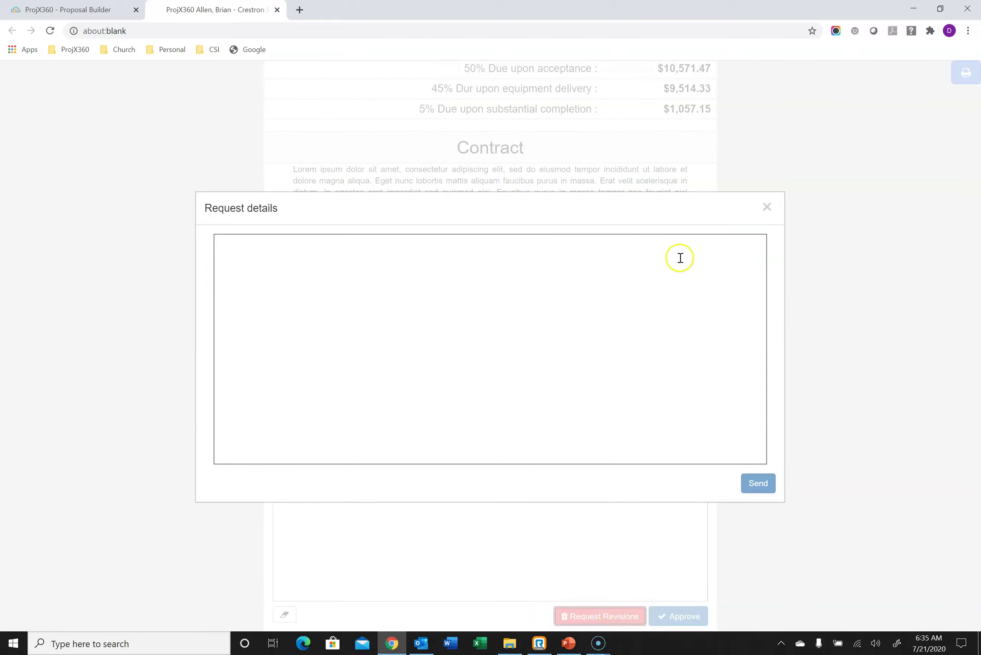
pyautogui.click(768, 208)
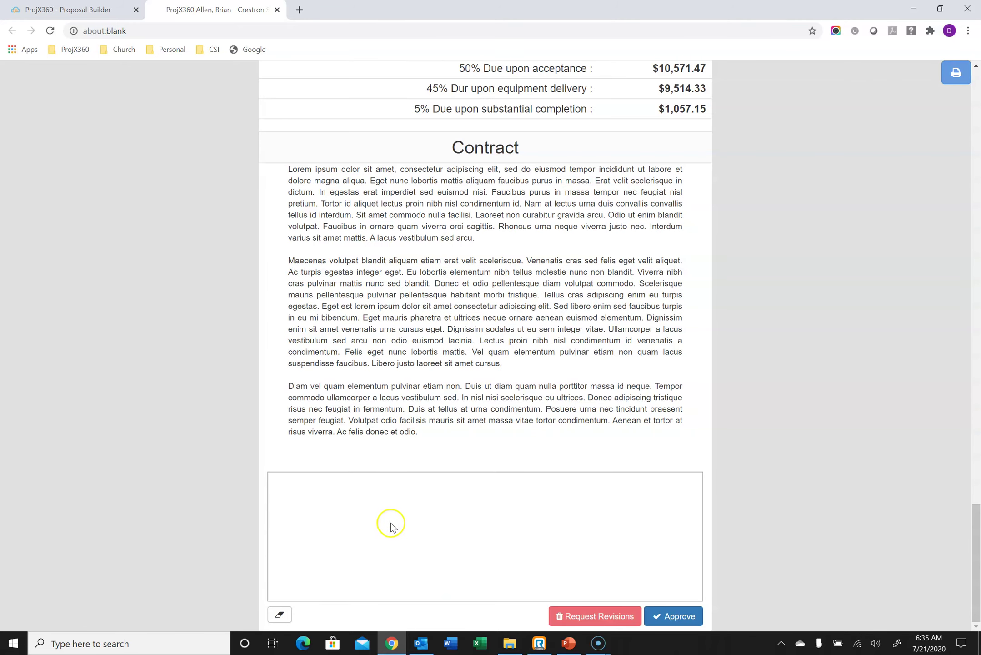
pyautogui.moveTo(340, 504)
pyautogui.mouseDown()
pyautogui.moveTo(329, 491)
pyautogui.moveTo(336, 541)
pyautogui.moveTo(577, 548)
pyautogui.mouseUp()
pyautogui.click(667, 612)
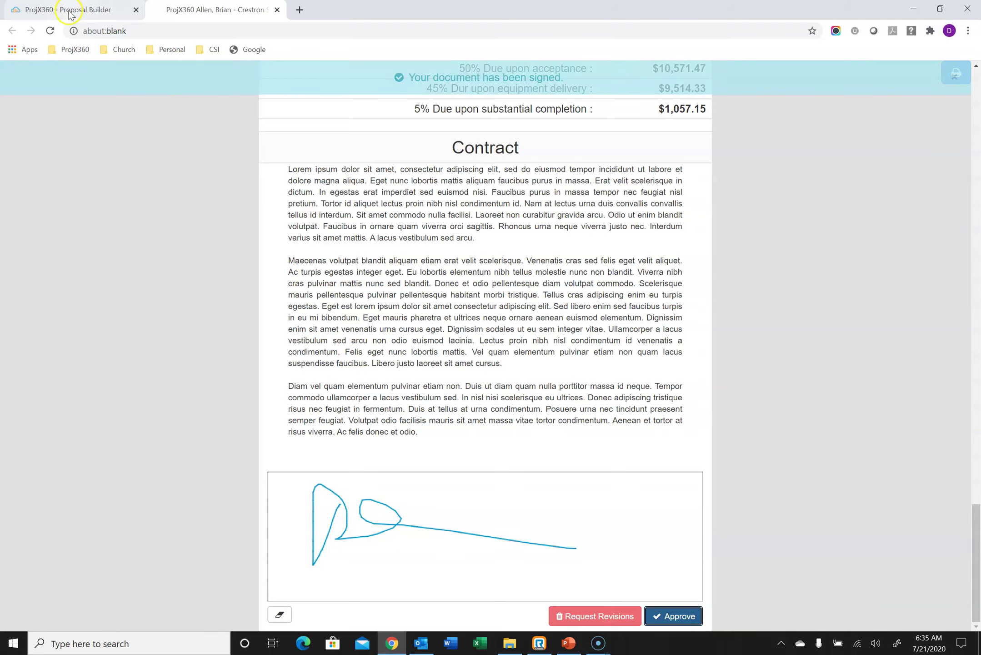
# Return to the proposal's information page from the Proposal Builder and check the client response in its revisions.
pyautogui.click(68, 13)
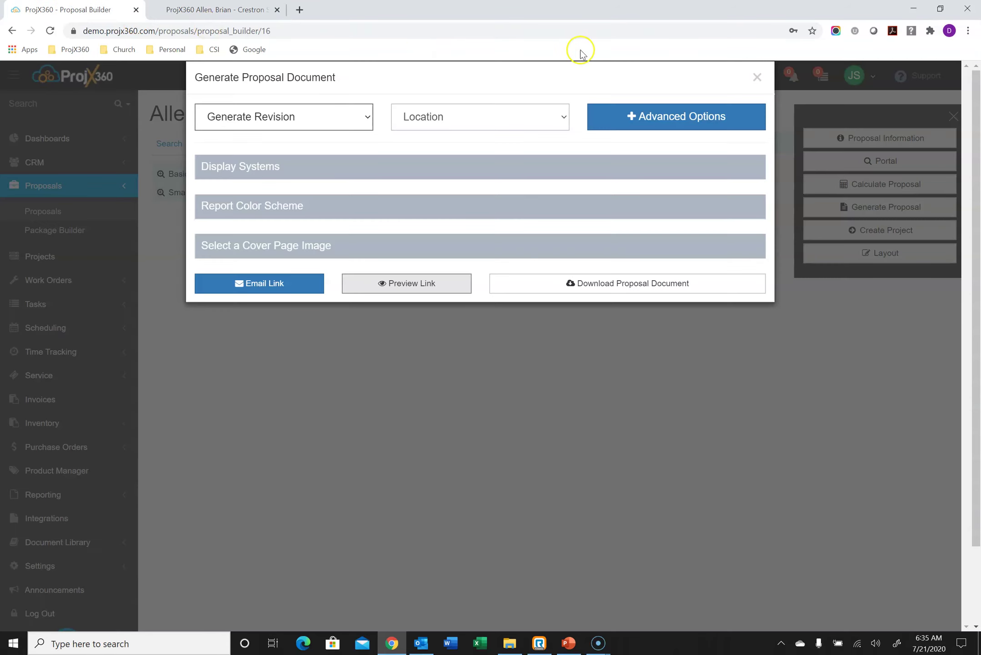
pyautogui.click(756, 78)
pyautogui.click(343, 118)
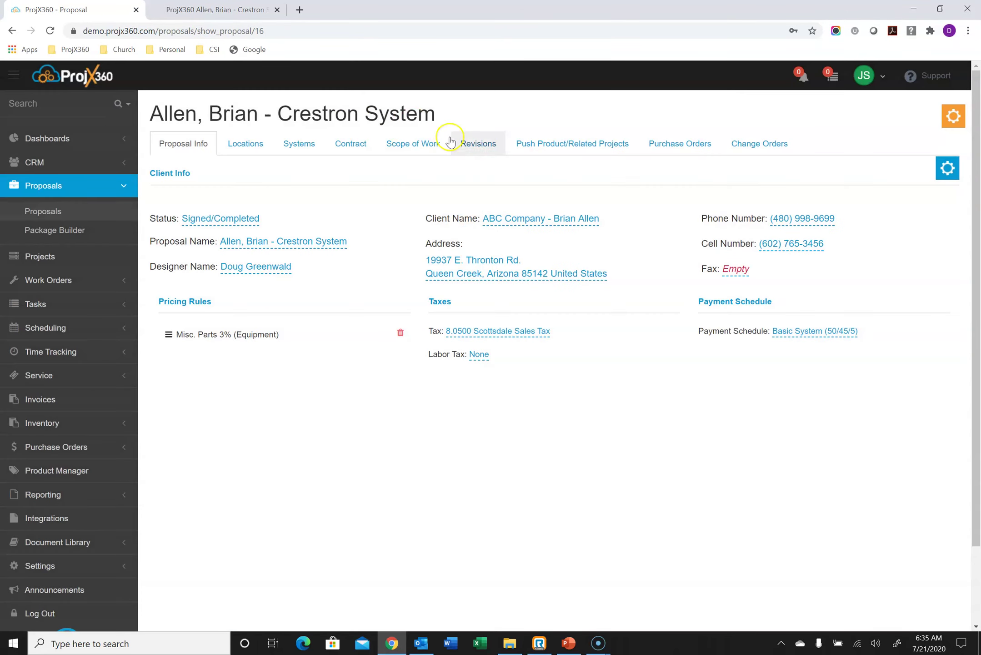
pyautogui.click(478, 142)
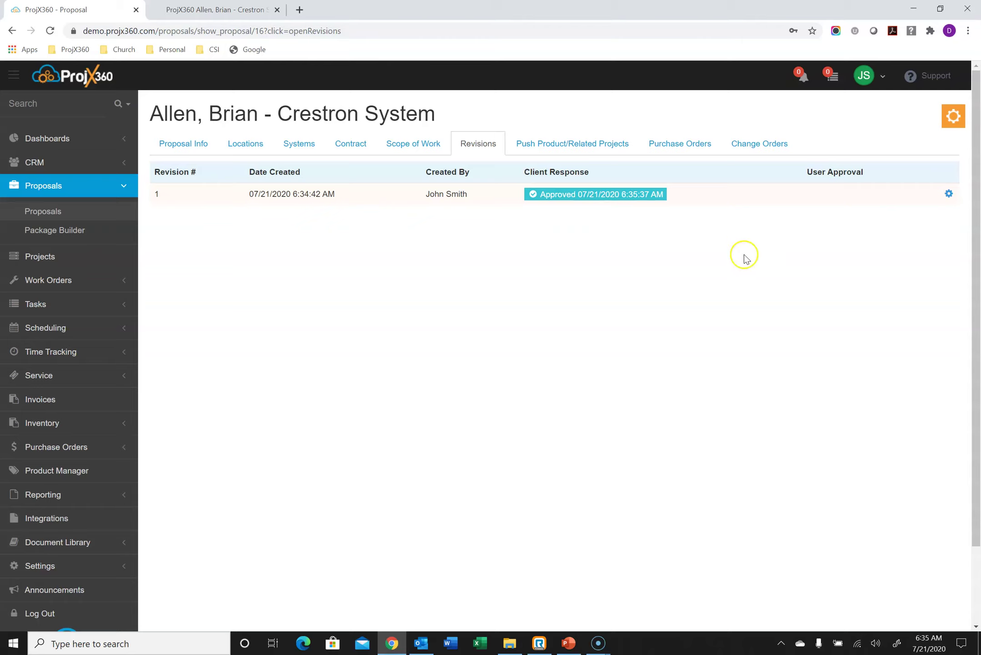
# Start a new project from the approved proposal, choosing a project manager and the status This Week.
pyautogui.click(953, 117)
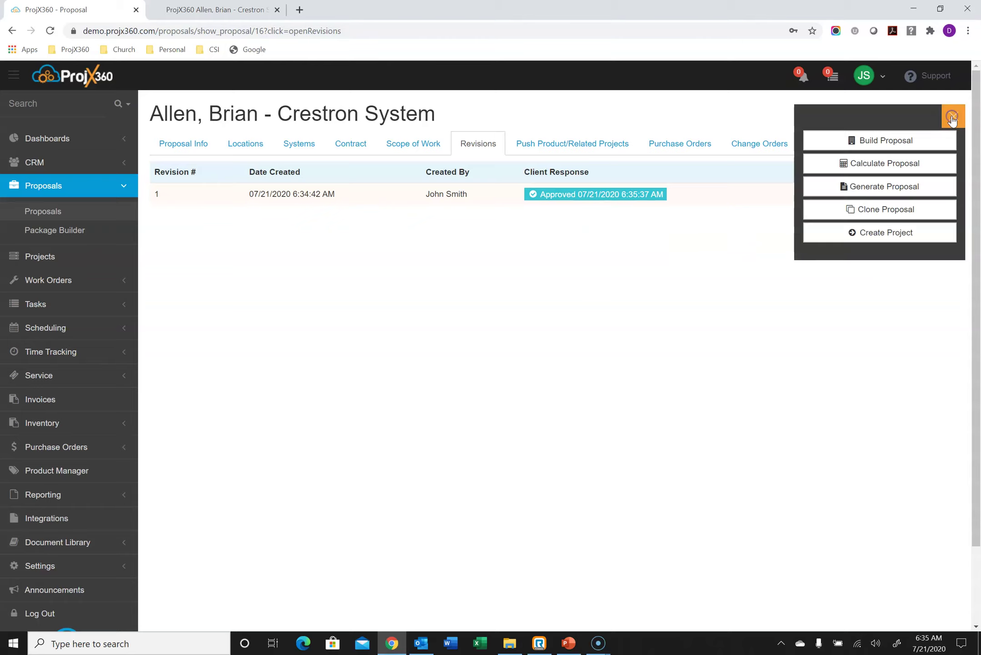
pyautogui.click(887, 233)
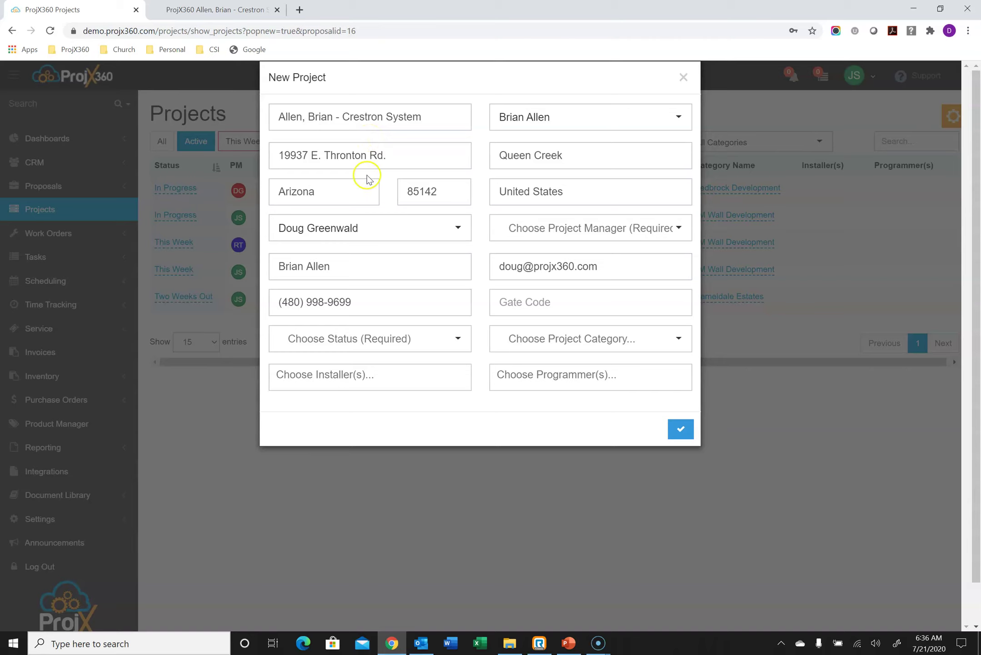
pyautogui.click(559, 225)
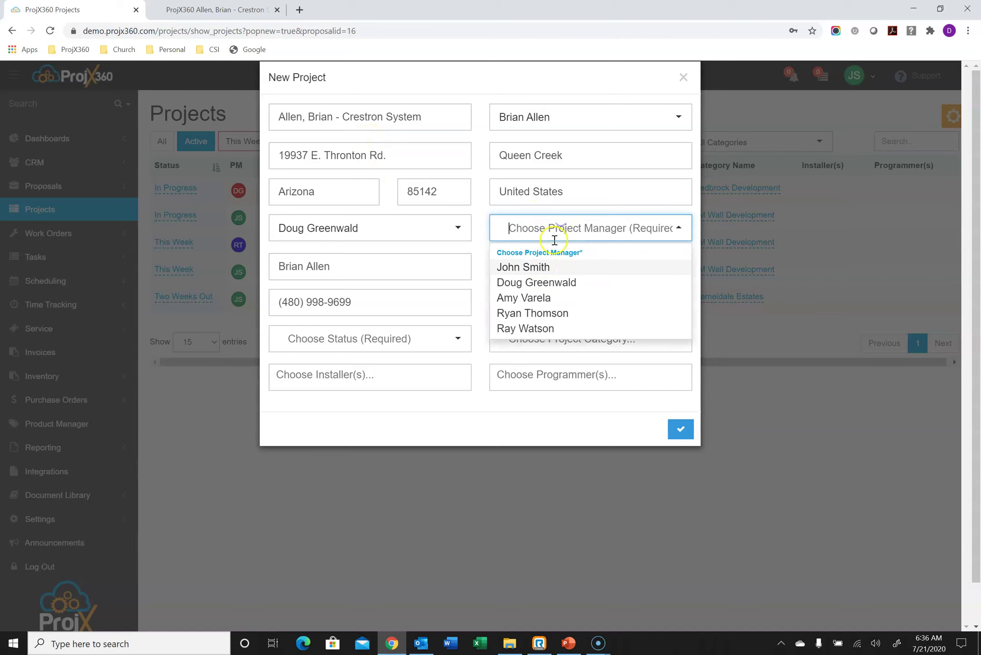
pyautogui.click(536, 313)
pyautogui.click(432, 342)
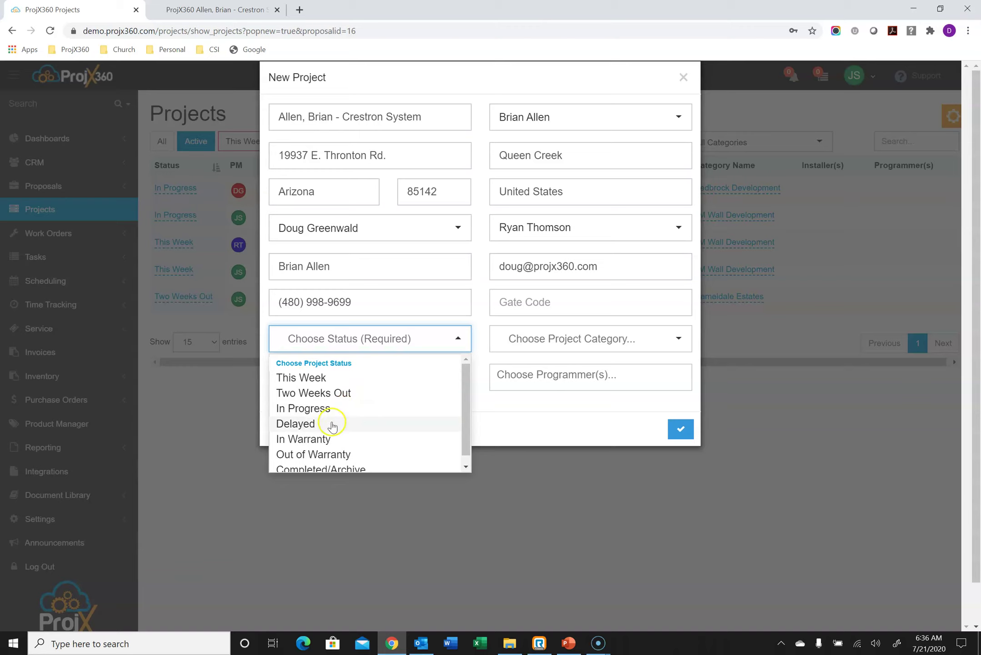
pyautogui.click(327, 377)
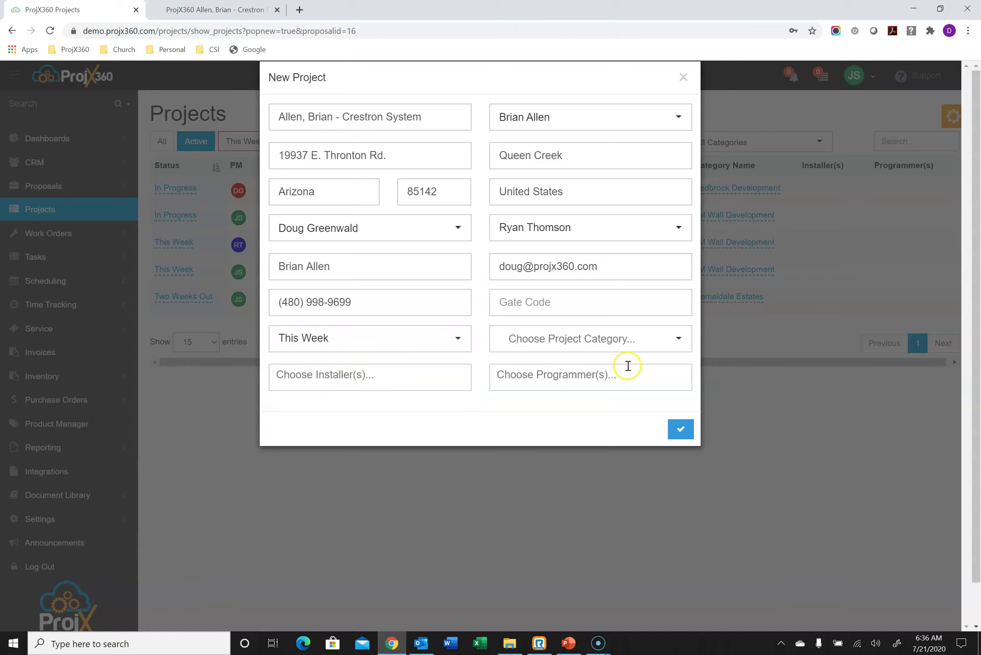
# Set the new project's category to Bedbrock Development, submit the form and close it.
pyautogui.click(663, 339)
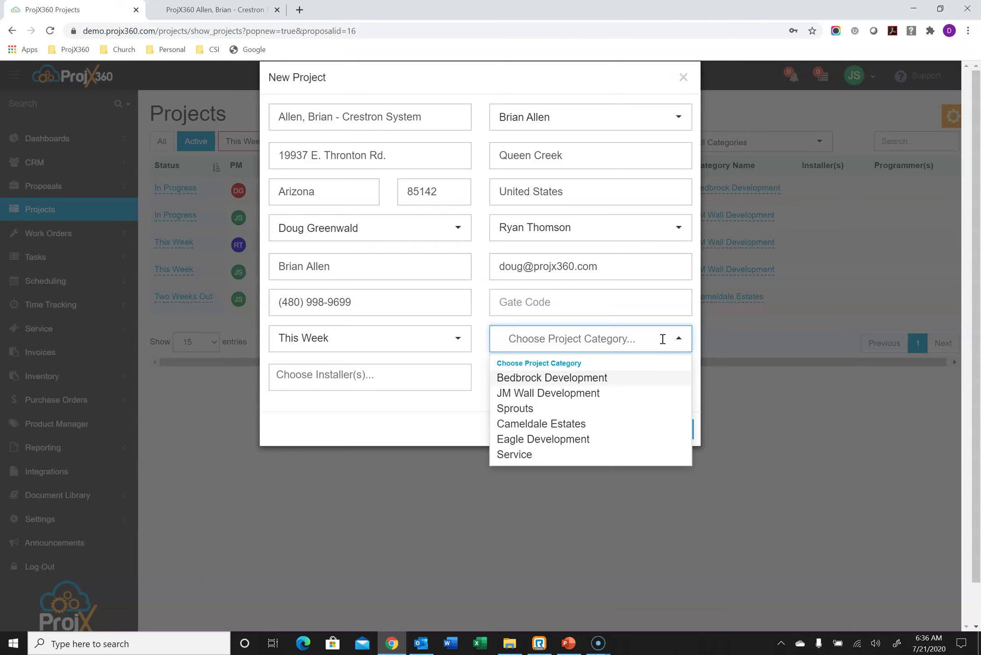
pyautogui.click(617, 376)
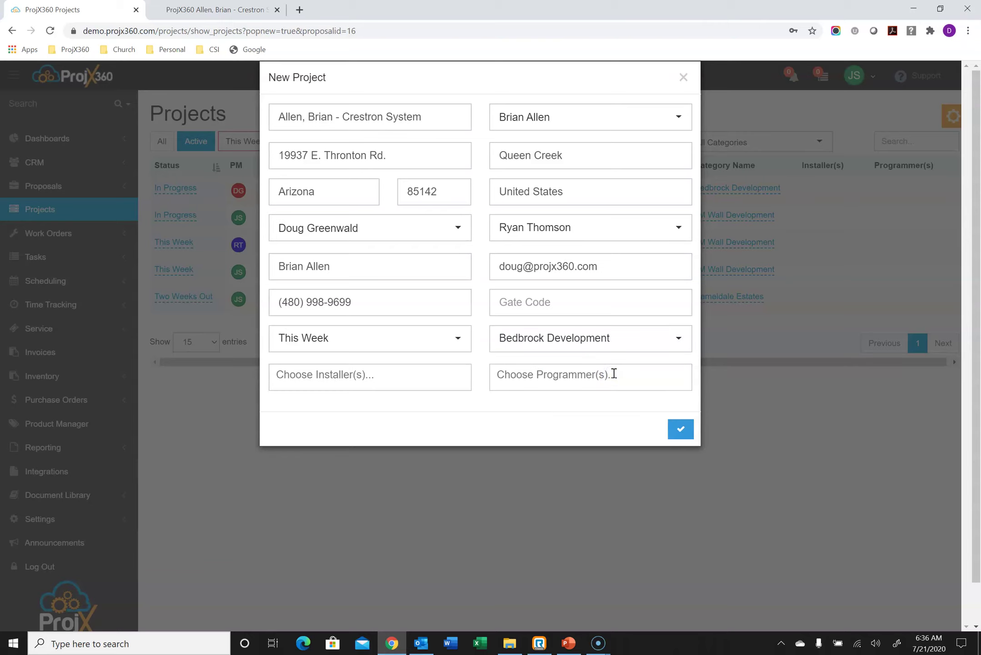
pyautogui.click(683, 427)
pyautogui.click(682, 427)
pyautogui.click(684, 78)
# Open the existing Crestron System project and show its Crestron System proposal products as the Default Pick List.
pyautogui.click(313, 244)
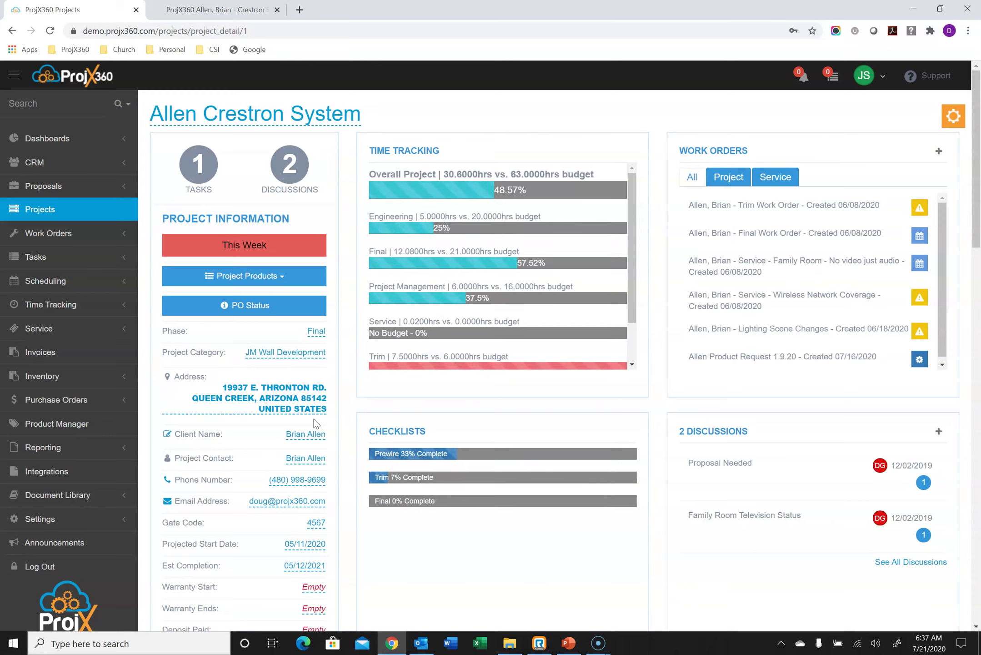
pyautogui.click(284, 281)
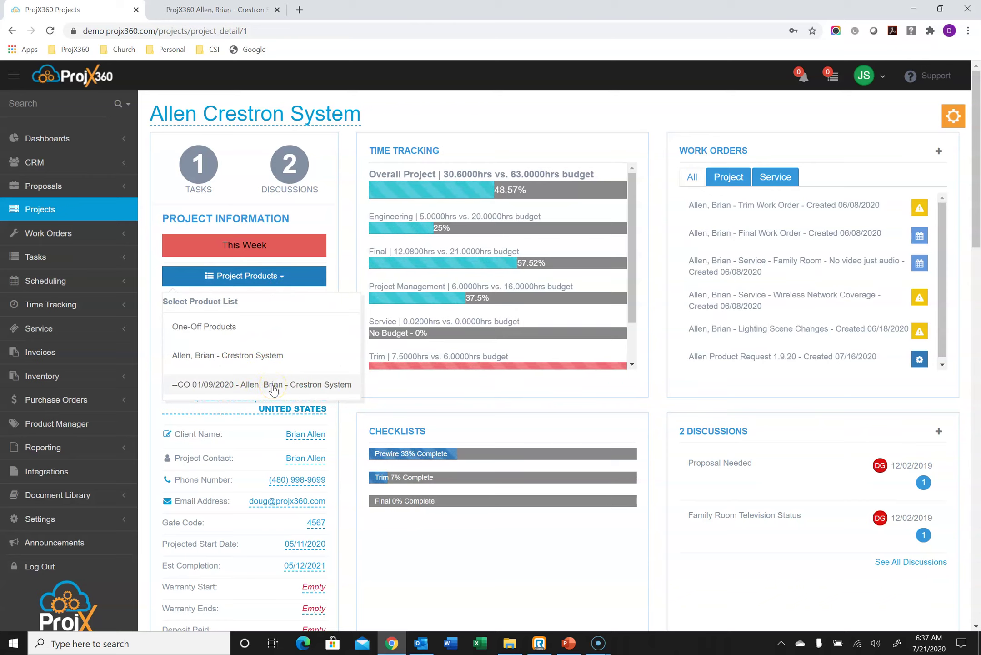
pyautogui.click(262, 356)
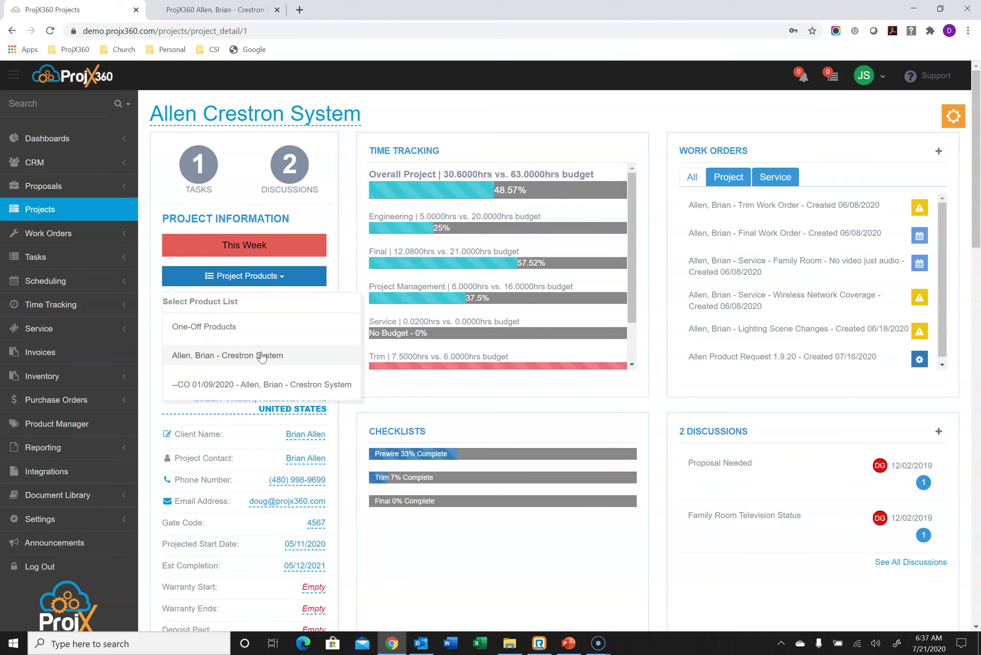
pyautogui.click(262, 356)
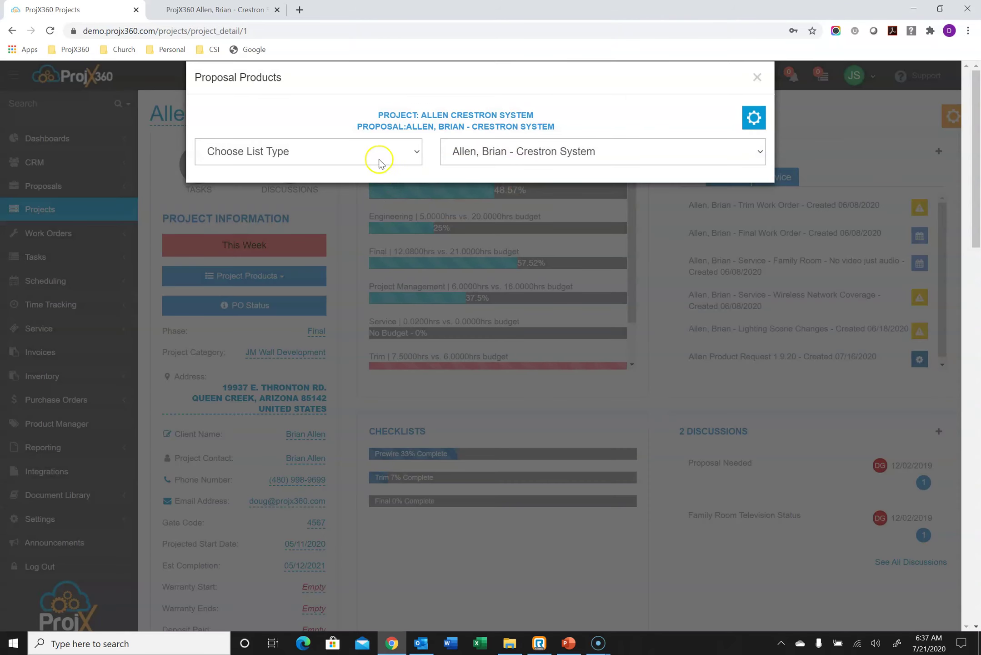
pyautogui.click(379, 158)
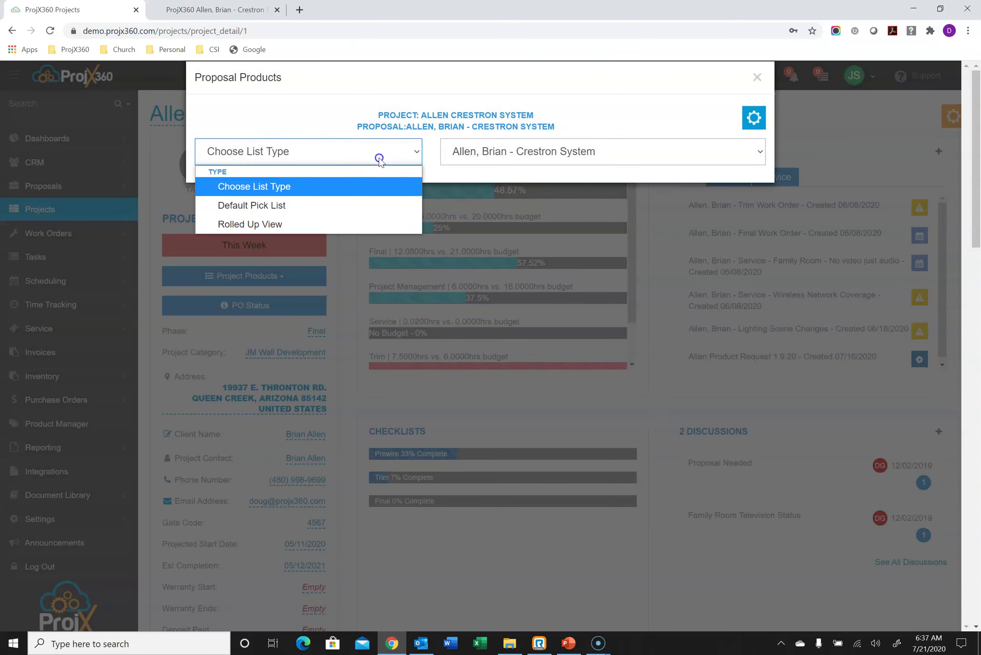
pyautogui.click(314, 205)
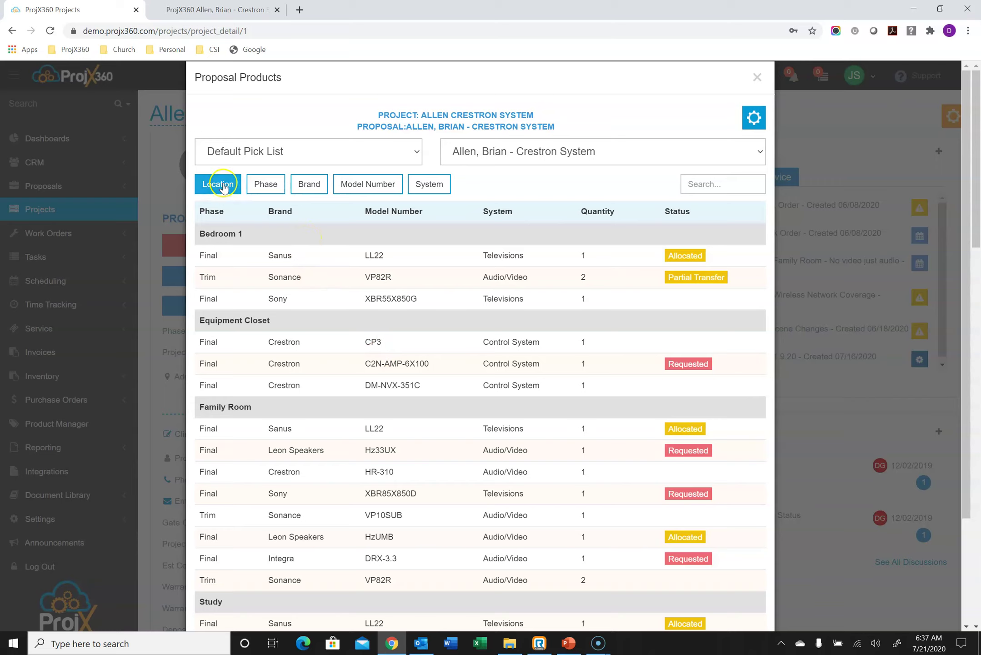
# Look over the pick list's grouping options for phase, brand, model number and system.
pyautogui.click(261, 187)
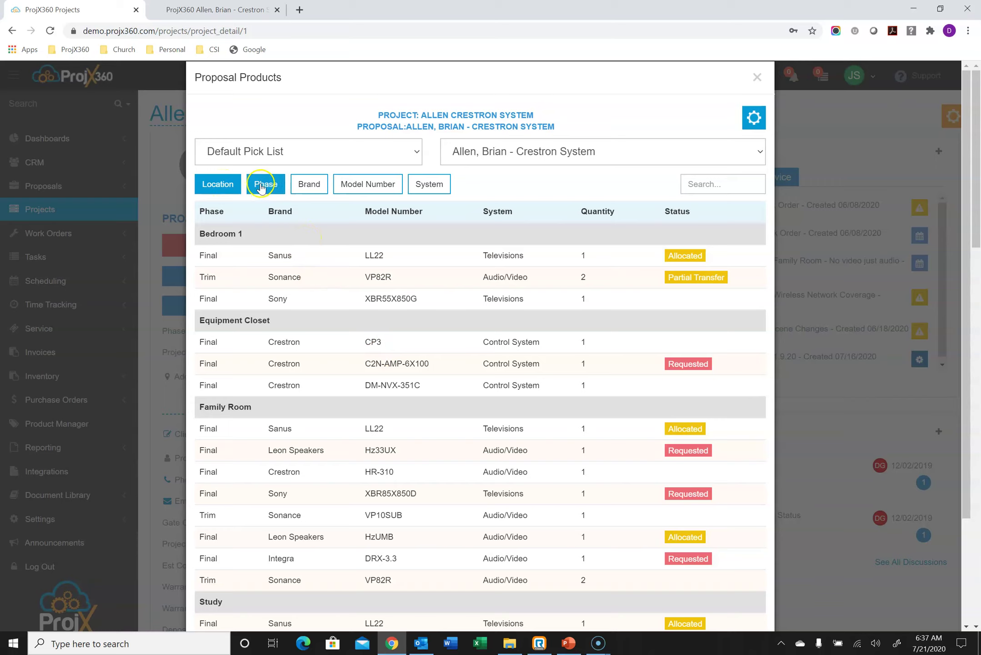
pyautogui.click(311, 187)
pyautogui.click(362, 187)
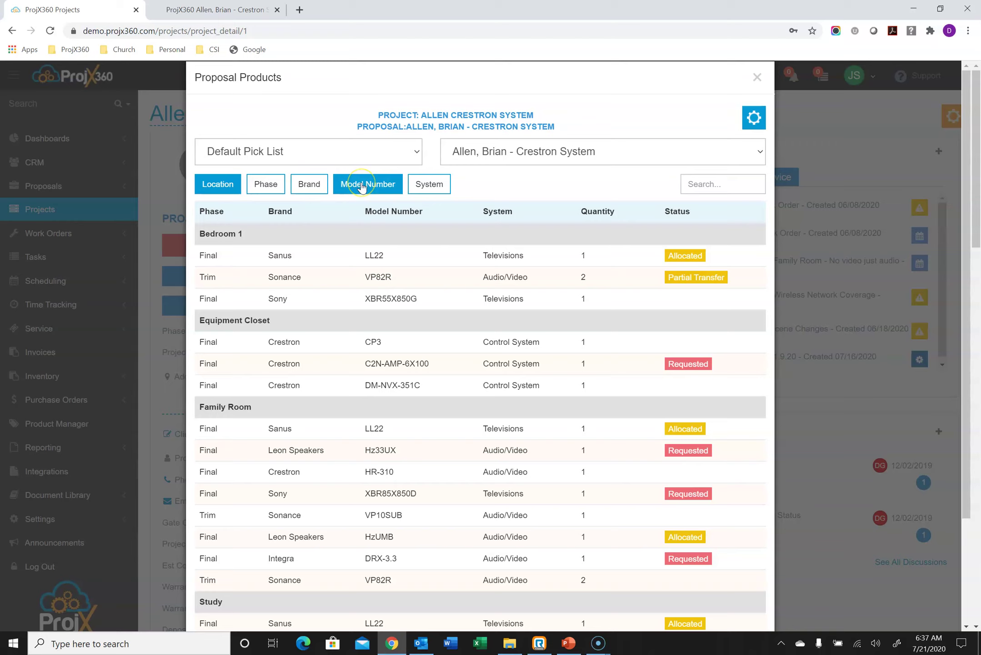
pyautogui.click(432, 186)
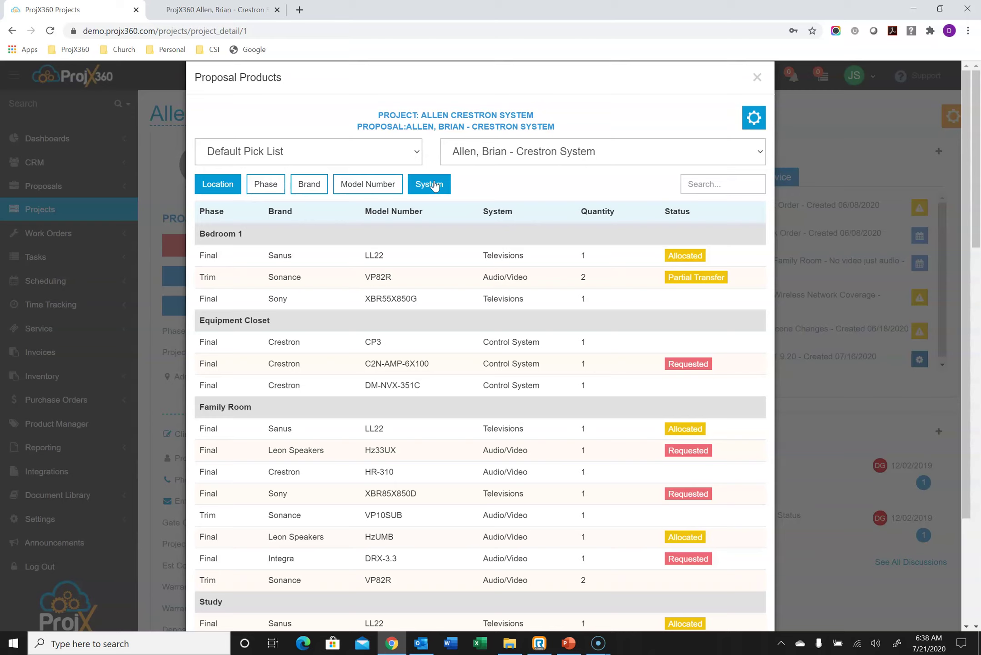
# Select the XBR55X850G, CP3 and HR-310 products, view the actions available for them, and close the product list.
pyautogui.click(464, 305)
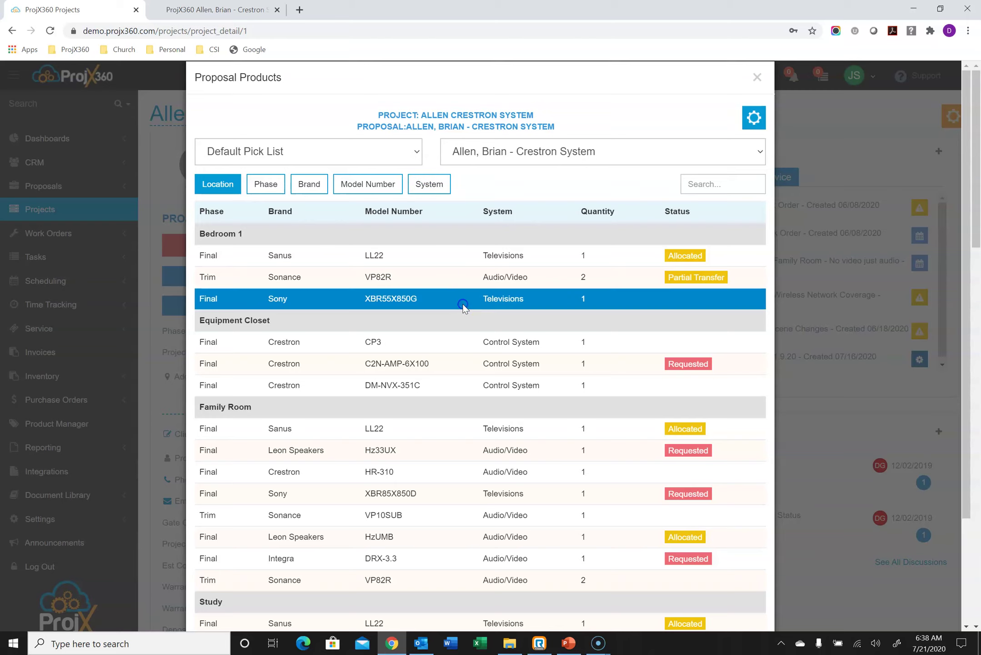
pyautogui.click(453, 347)
pyautogui.click(458, 471)
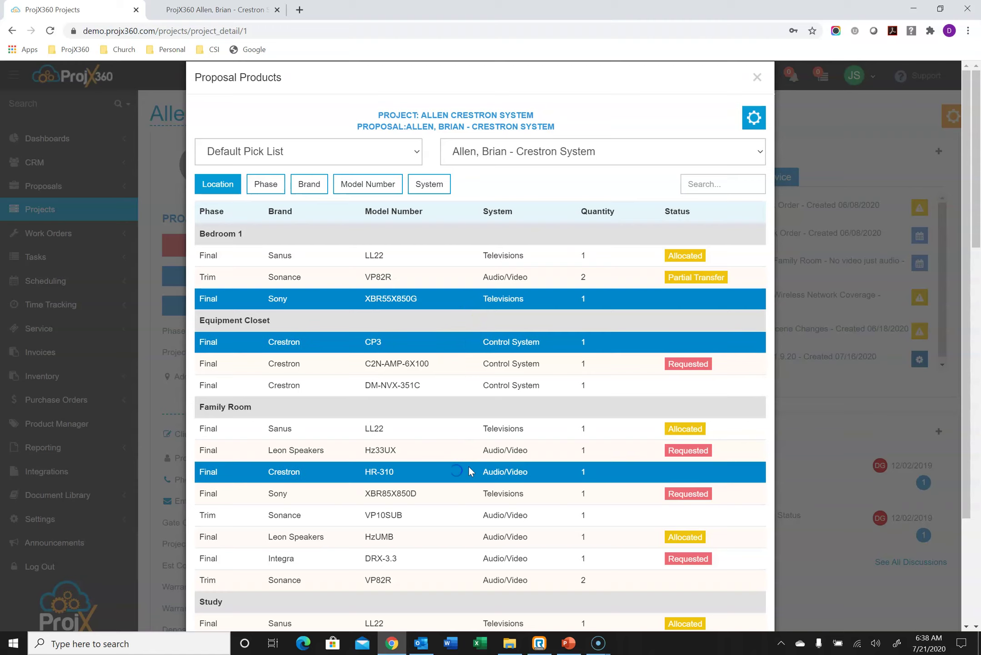
pyautogui.click(754, 118)
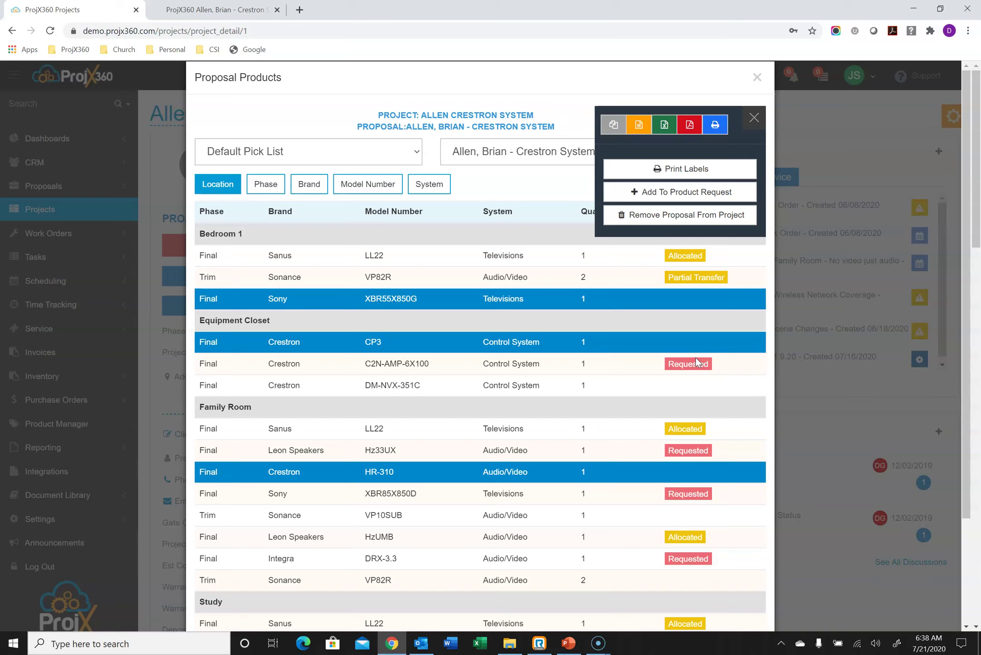
pyautogui.click(751, 121)
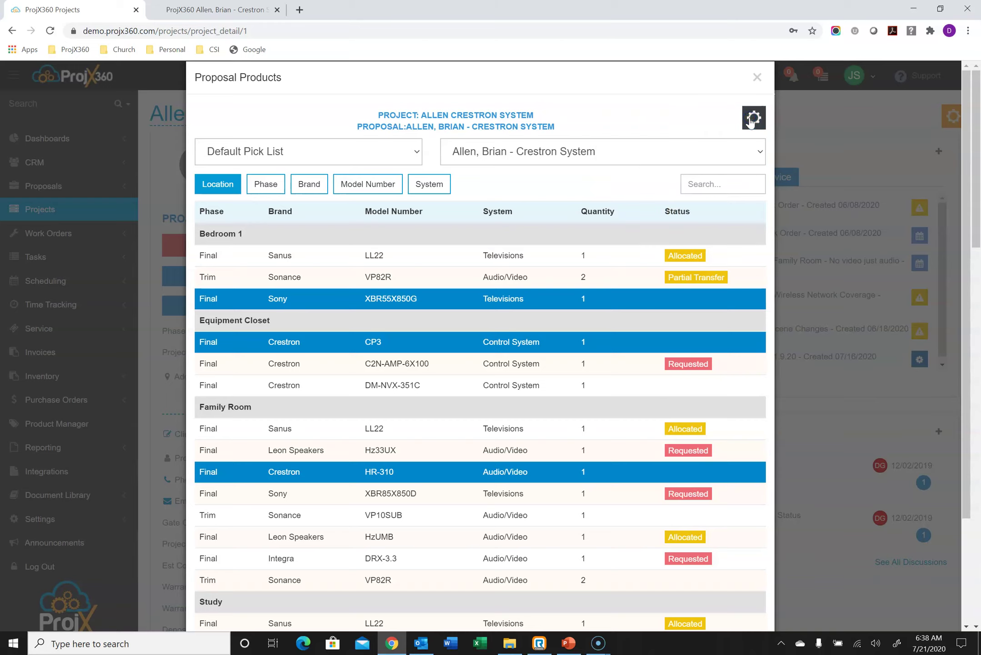
pyautogui.click(757, 78)
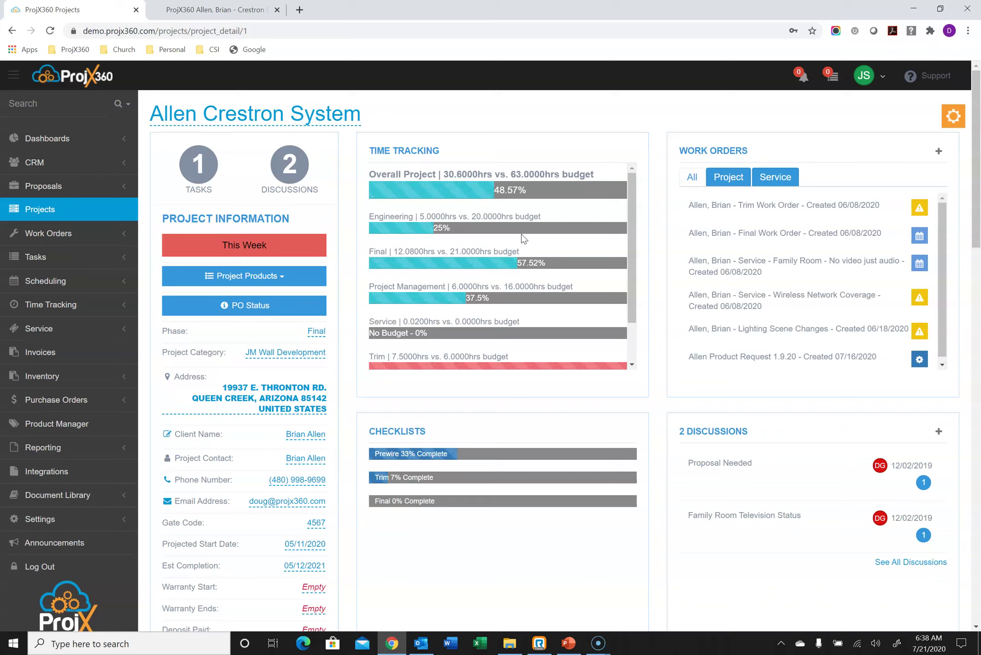
# Examine the project's tracked hours against budget for every labor phase.
pyautogui.scroll(-1, 465, 262)
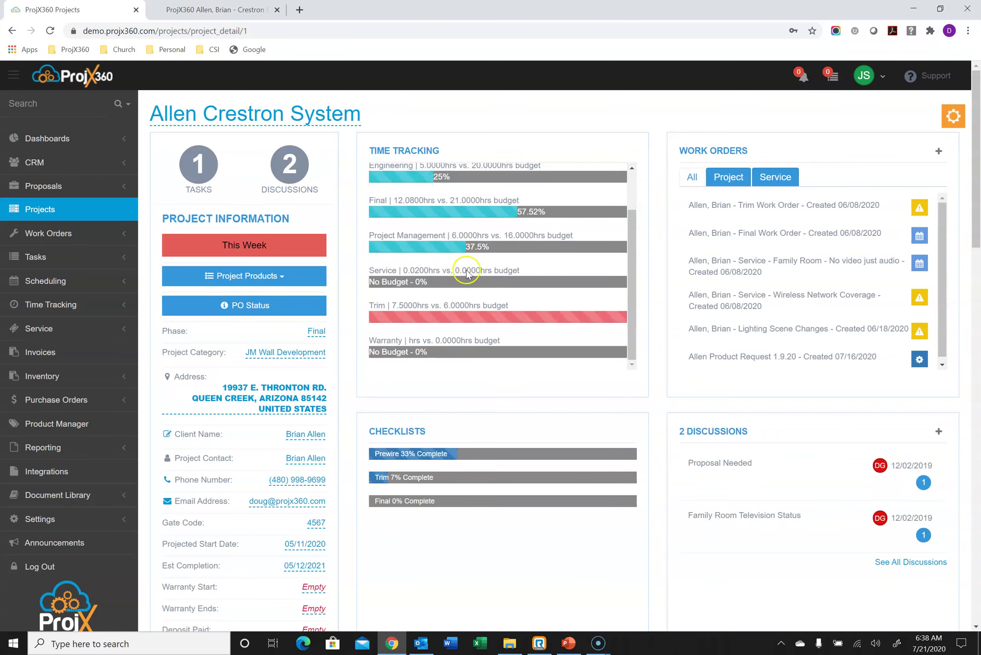
pyautogui.click(483, 309)
pyautogui.scroll(1, 482, 308)
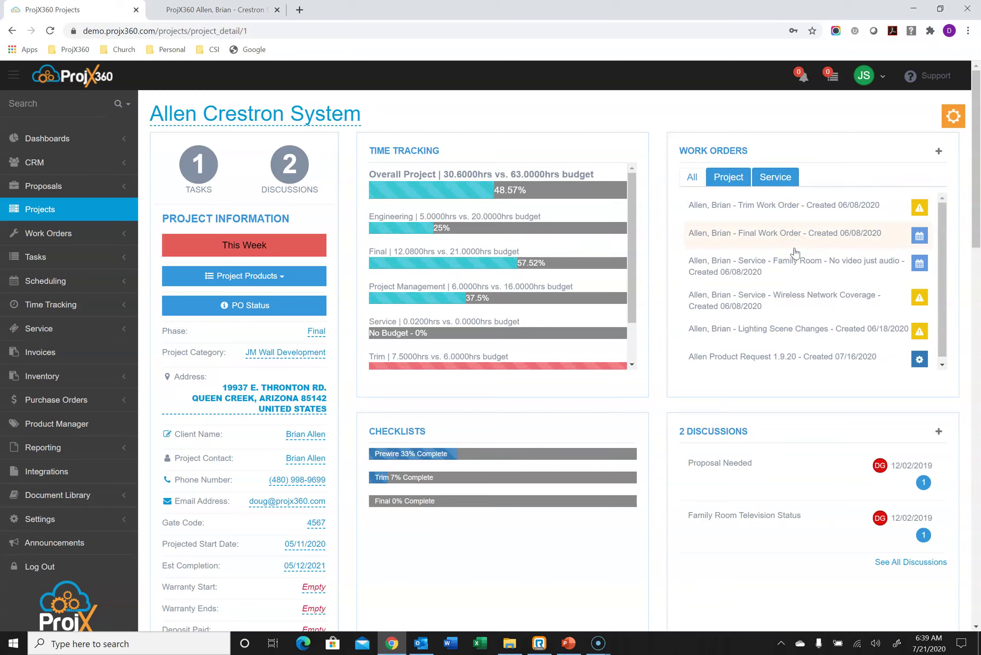
# Filter the work orders by Project and by Service, and view the details of the Family Room no-video service work order.
pyautogui.click(739, 181)
pyautogui.click(739, 178)
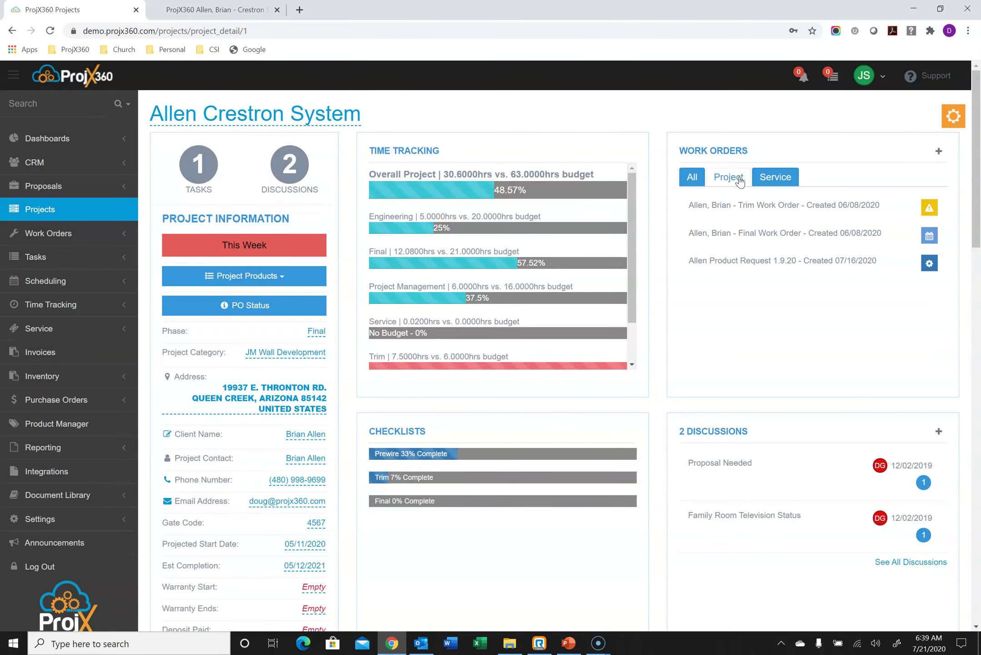
pyautogui.click(773, 177)
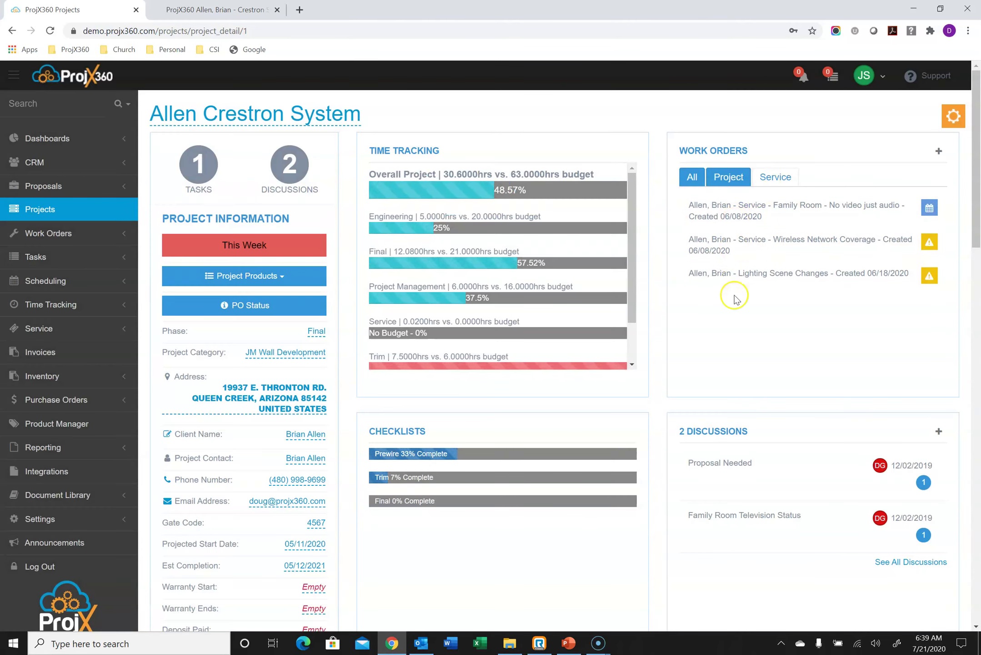
pyautogui.click(773, 221)
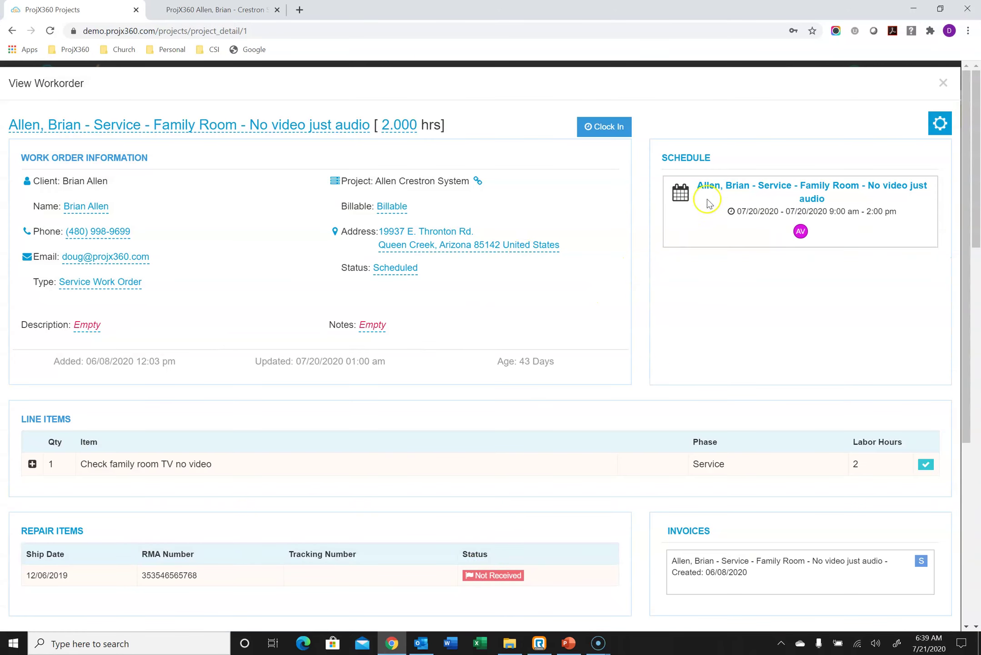
pyautogui.click(944, 84)
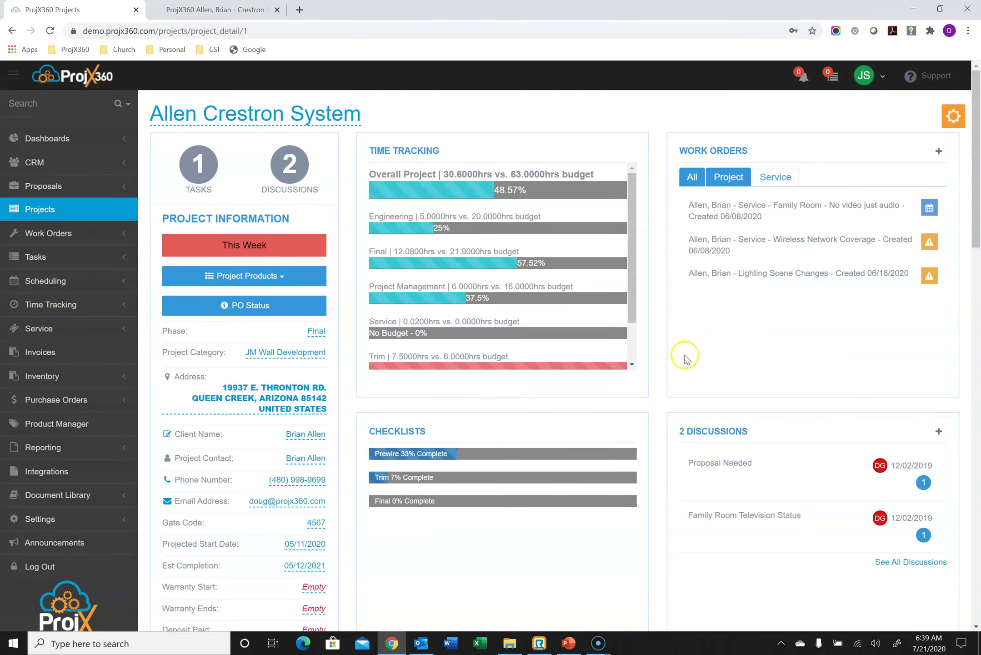
# Mark "All wires secured (stapled/bundled) away from electrical, light cans, etc." as done in the Prewire checklist and collapse the checklist.
pyautogui.scroll(-4, 655, 370)
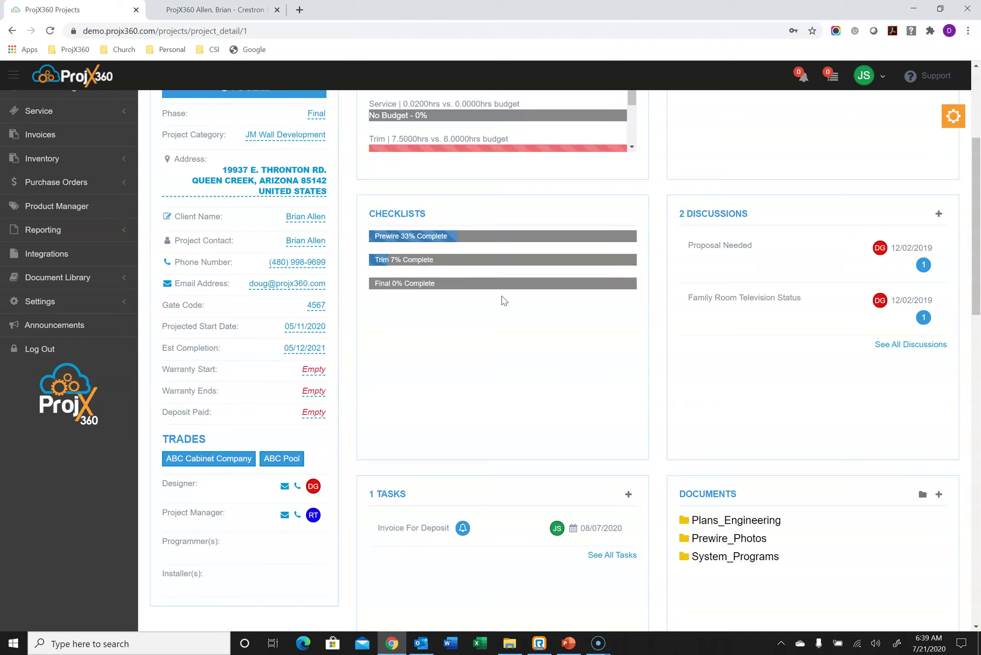
pyautogui.click(478, 234)
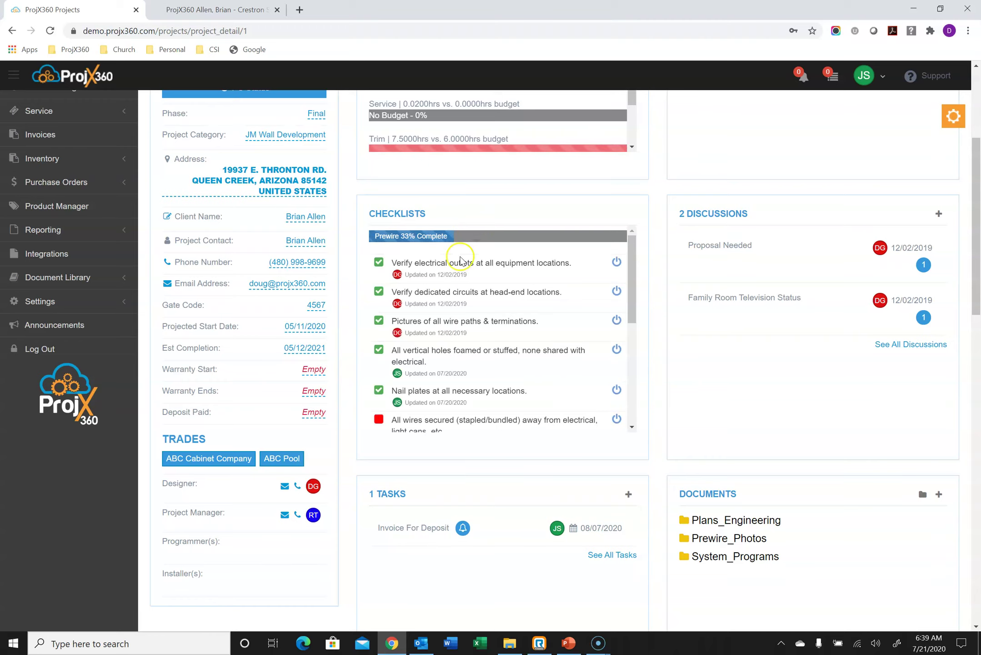
pyautogui.scroll(-3, 398, 360)
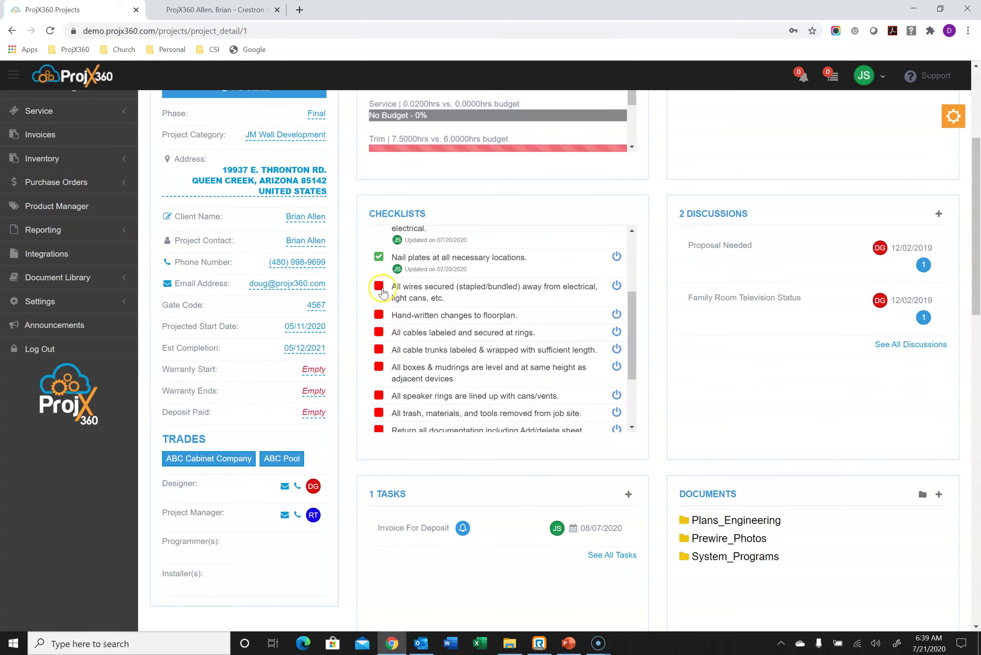
pyautogui.click(380, 287)
pyautogui.scroll(-2, 436, 386)
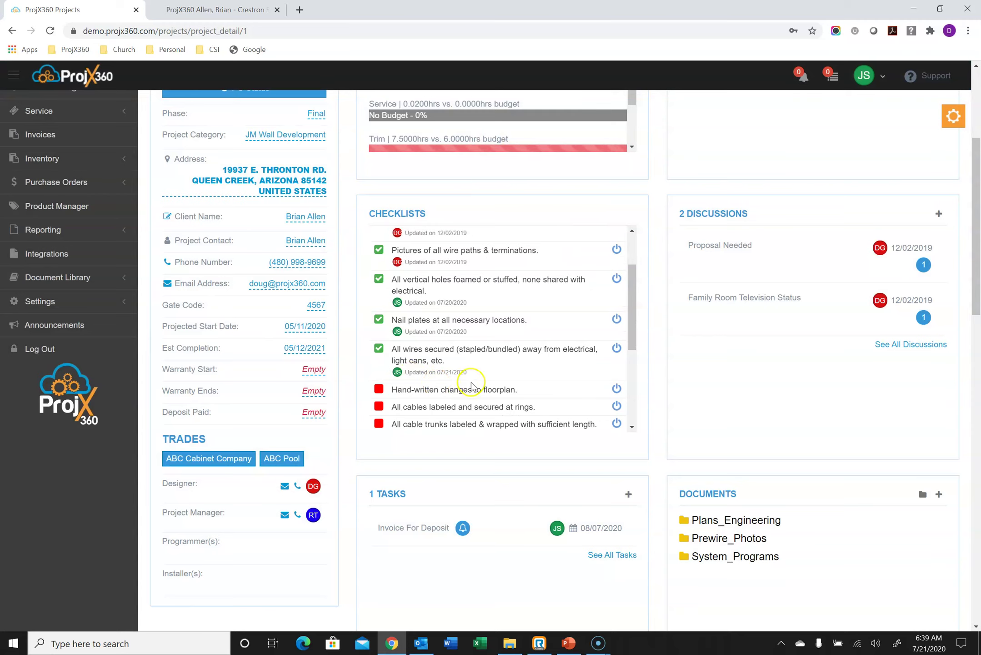
pyautogui.scroll(3, 472, 385)
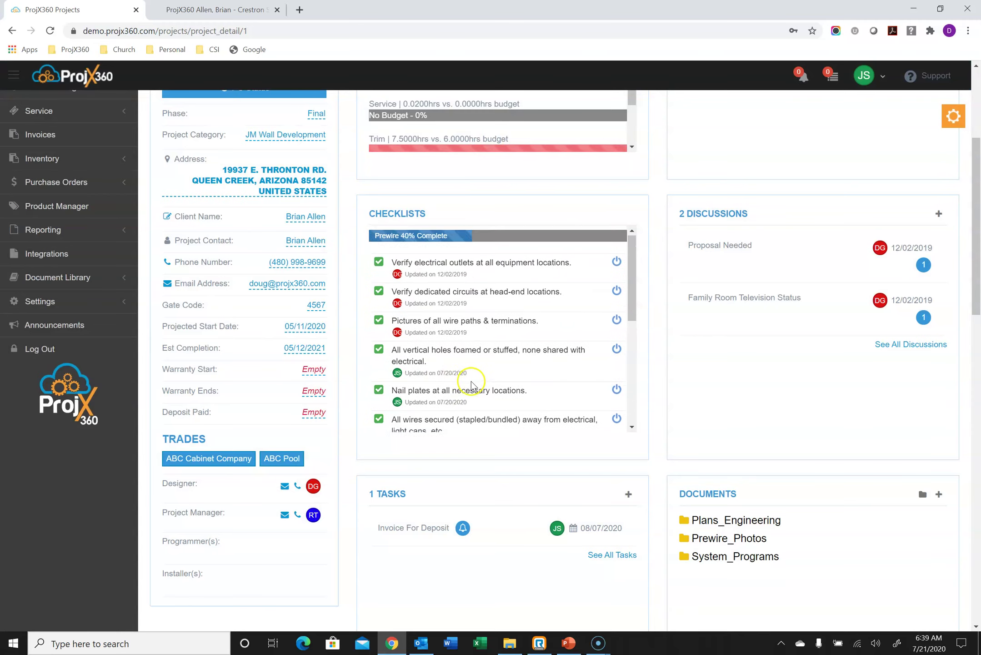
pyautogui.click(486, 238)
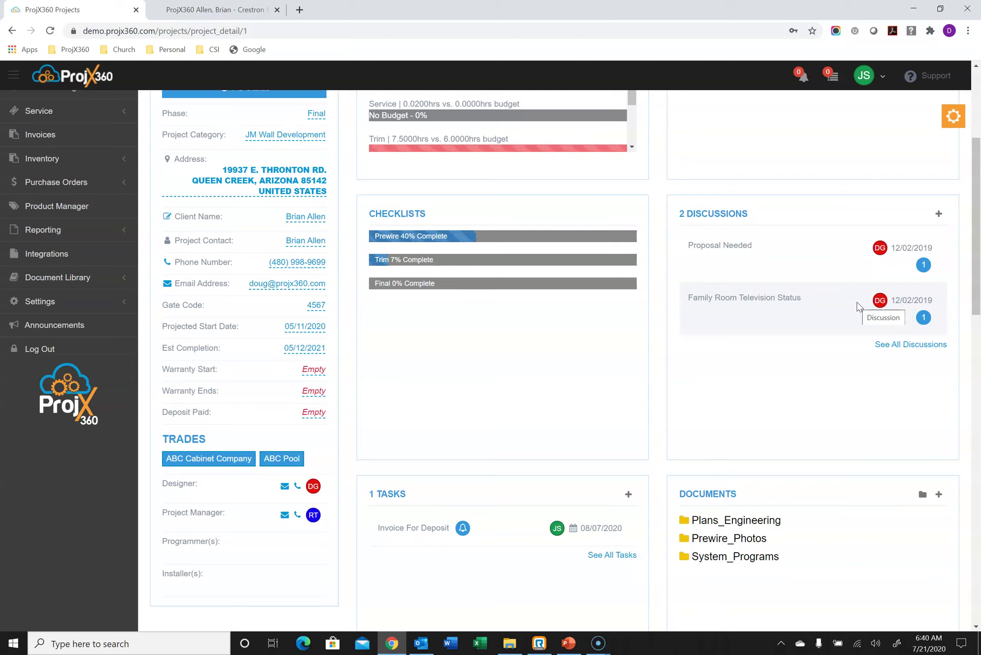
pyautogui.click(940, 214)
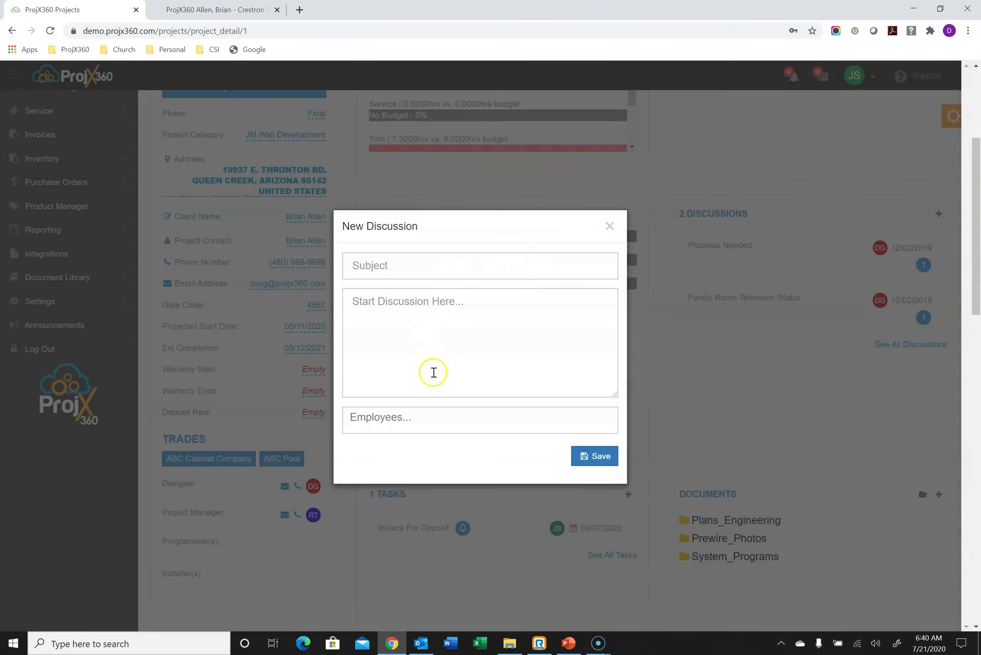
pyautogui.click(427, 417)
pyautogui.click(402, 461)
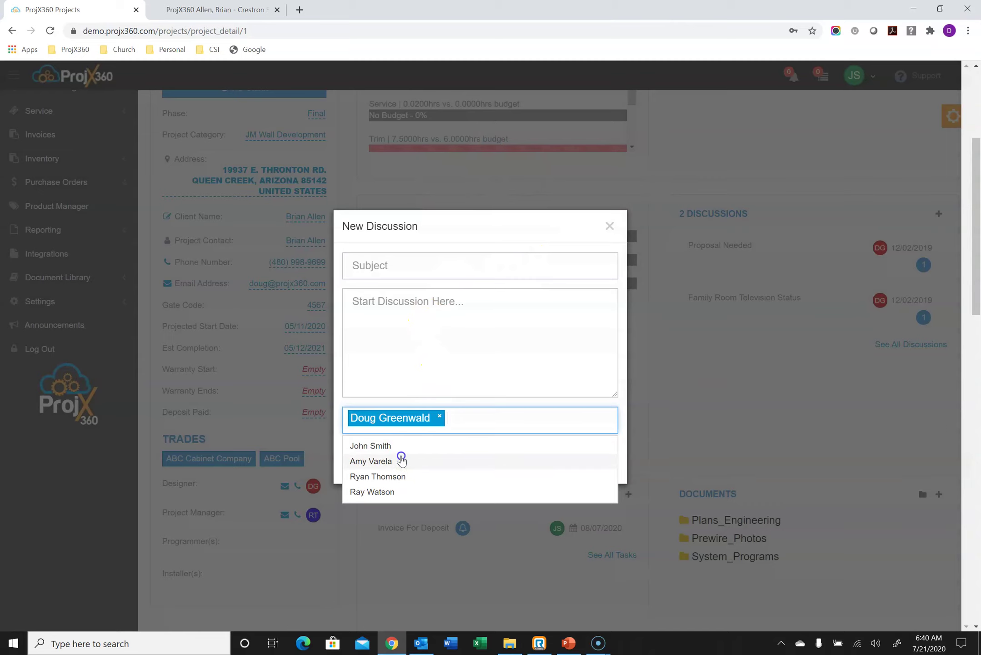
pyautogui.click(401, 461)
pyautogui.click(397, 475)
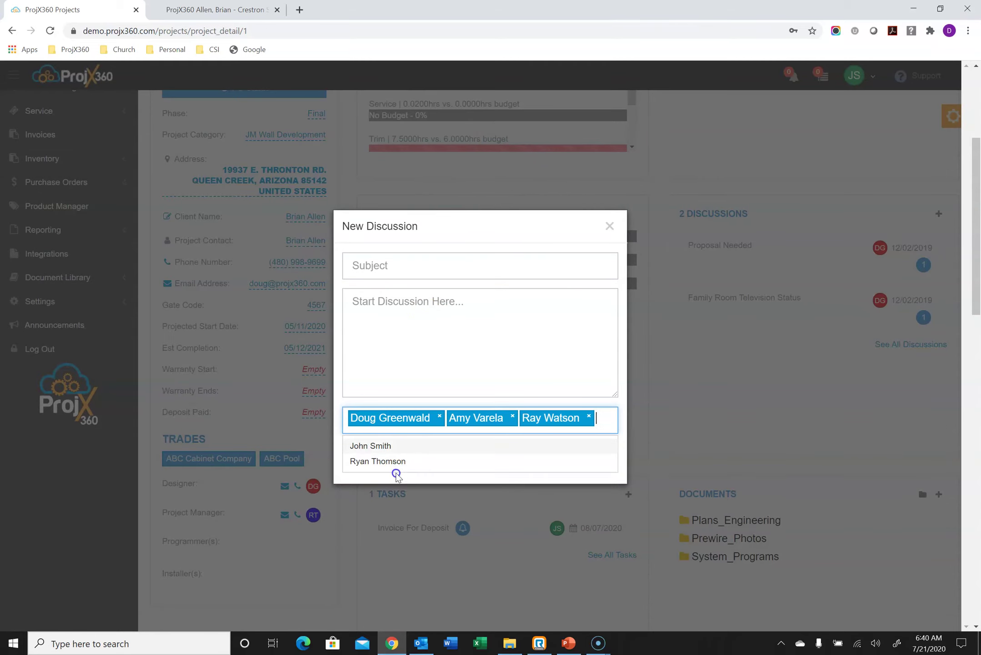
pyautogui.click(609, 226)
# View the Proposal Needed discussion with its message and reply, and close it.
pyautogui.click(692, 252)
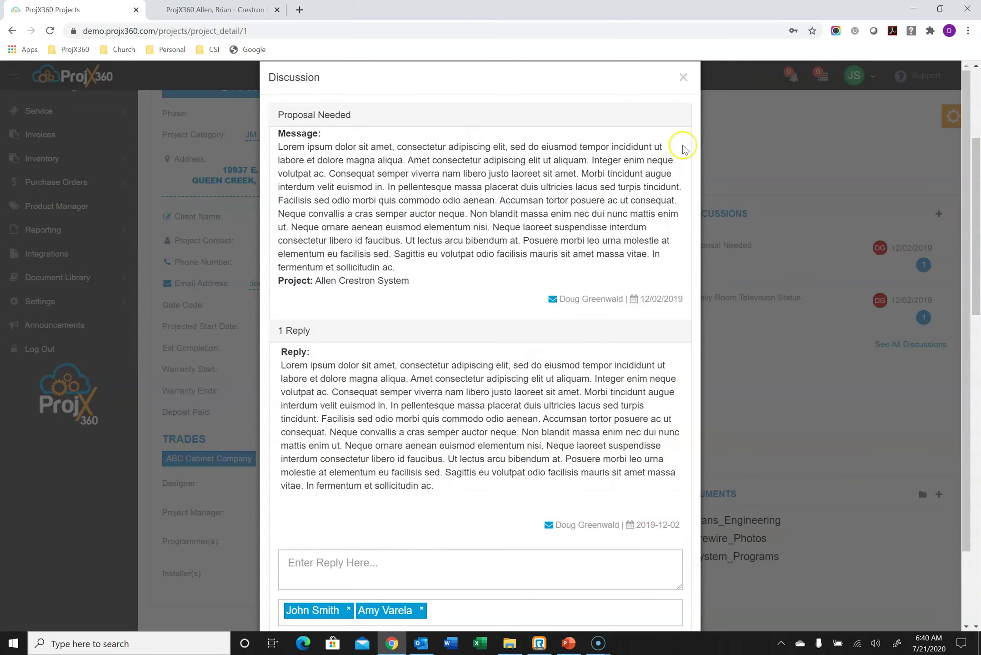
pyautogui.click(683, 78)
pyautogui.click(693, 123)
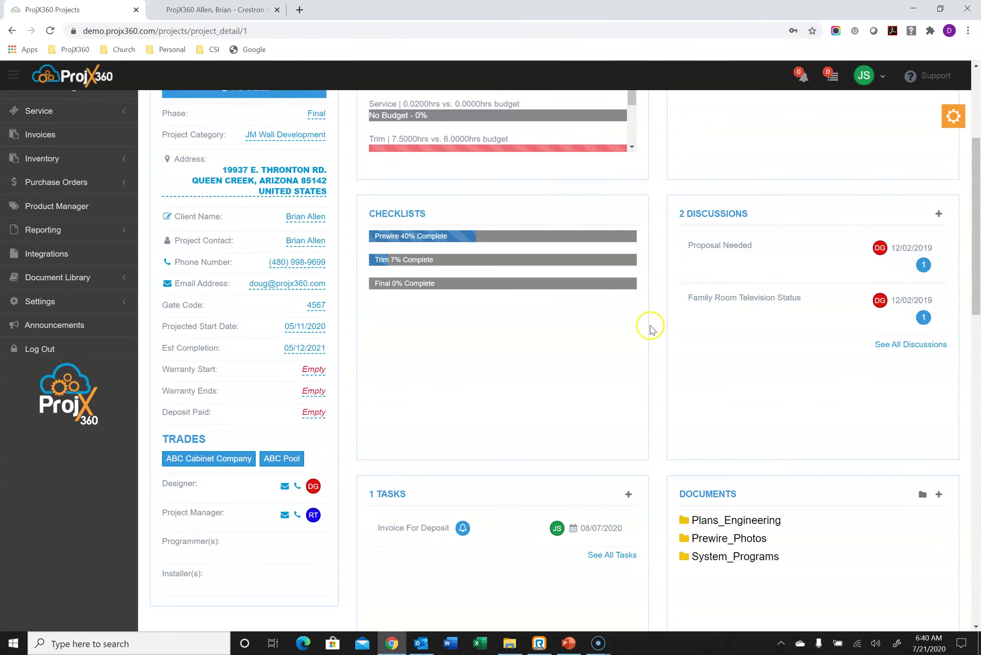
# View the details of the Invoice For Deposit task and close it.
pyautogui.scroll(-5, 650, 326)
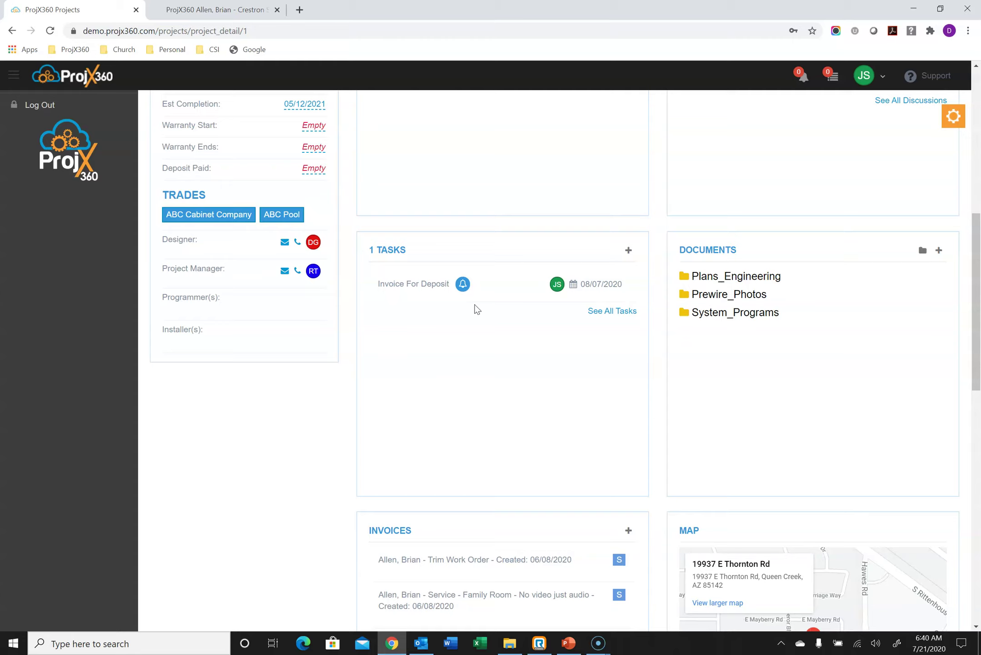
pyautogui.click(506, 290)
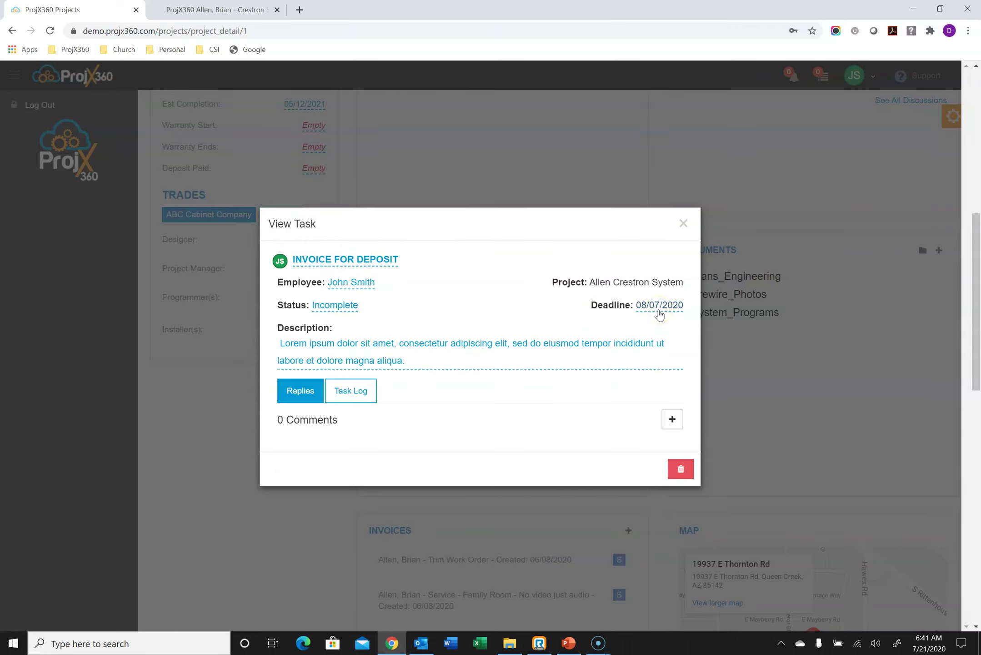
pyautogui.click(683, 222)
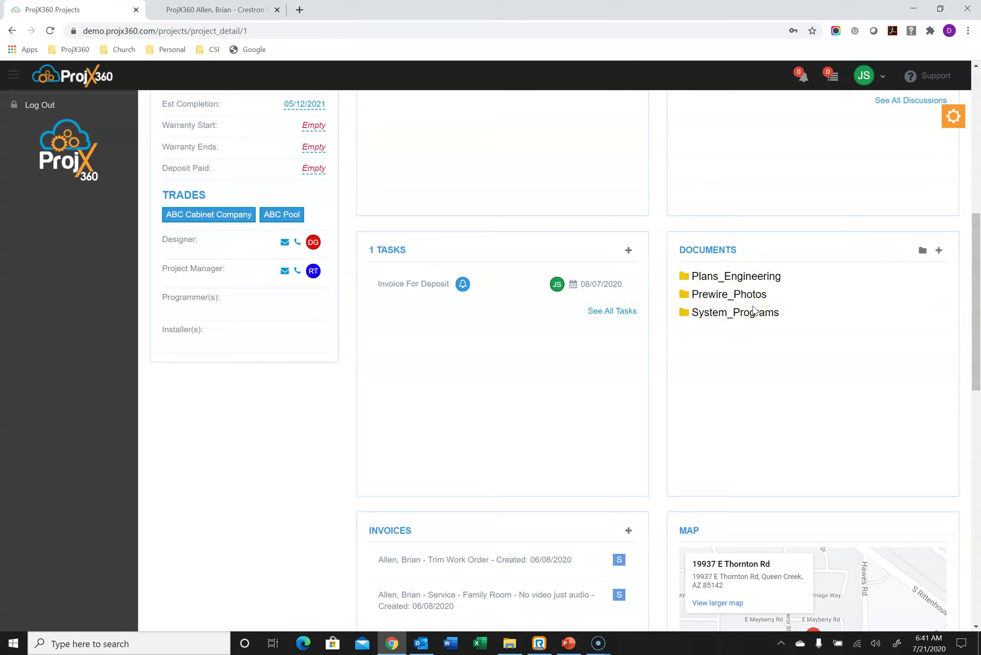
# Expand the Plans_Engineering and Prewire_Photos document folders and review the project's invoices, repair tracking, notes and purchase orders.
pyautogui.click(759, 277)
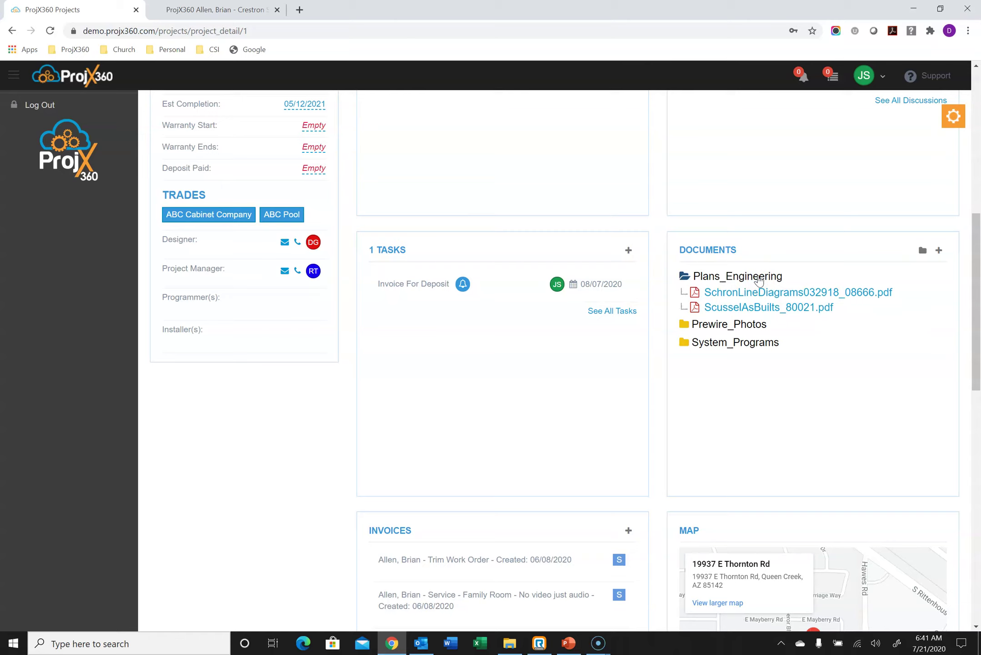
pyautogui.click(752, 324)
pyautogui.scroll(-2, 665, 413)
pyautogui.scroll(-4, 665, 411)
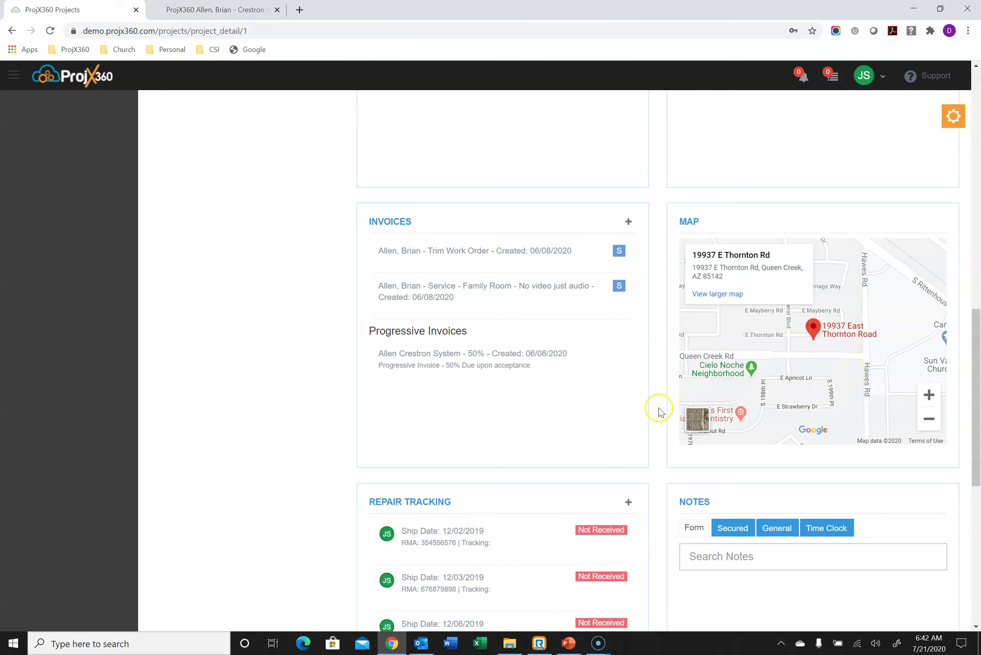
pyautogui.scroll(-6, 660, 412)
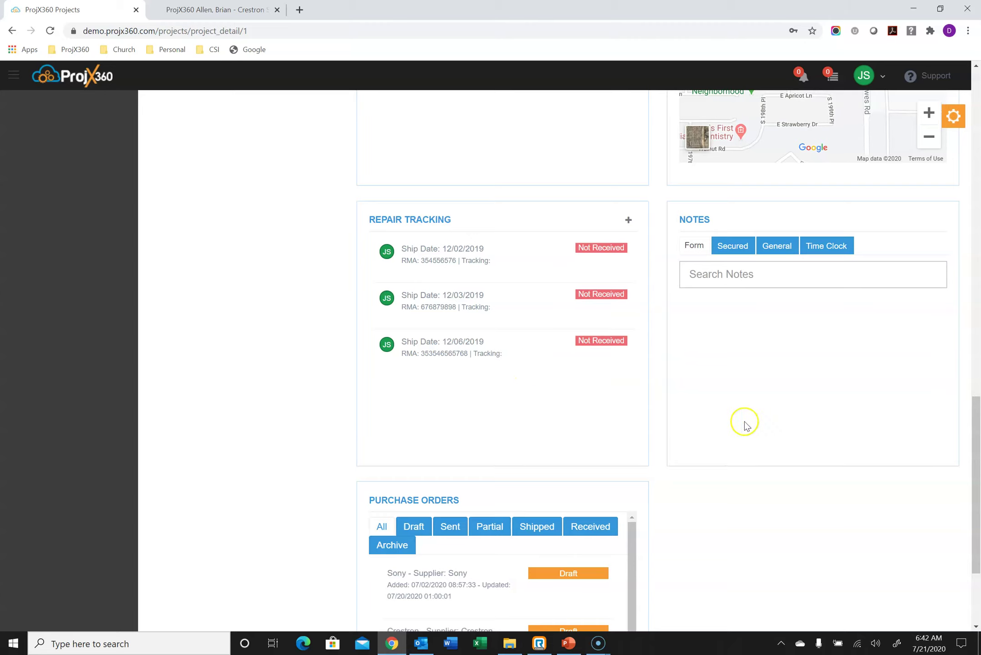
pyautogui.scroll(-3, 791, 325)
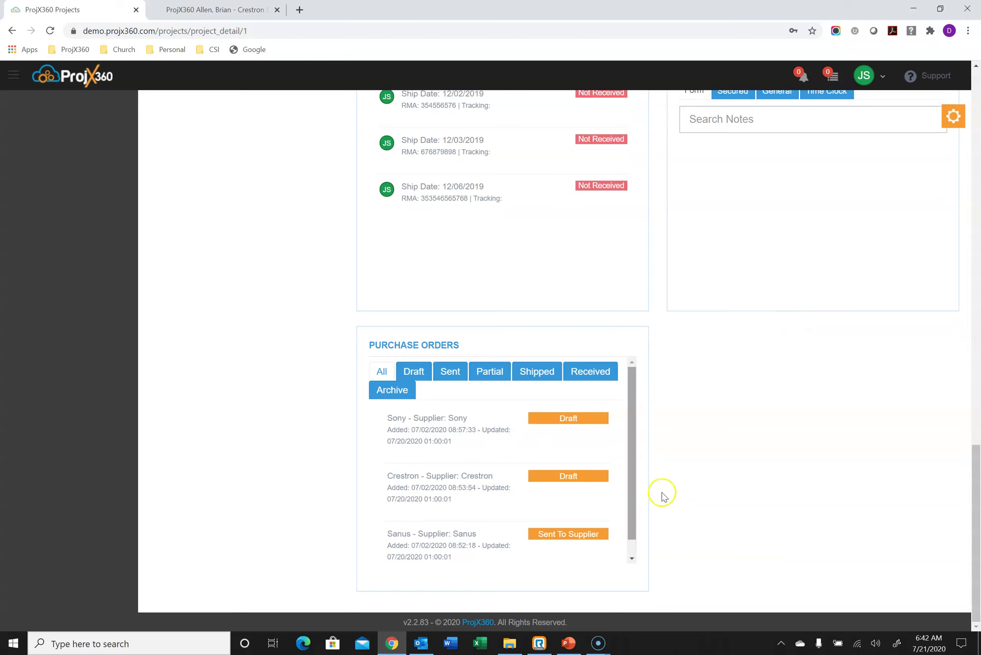
# Open the project's forms and view the network form with its router, access point and device details.
pyautogui.scroll(6, 850, 468)
pyautogui.scroll(8, 853, 460)
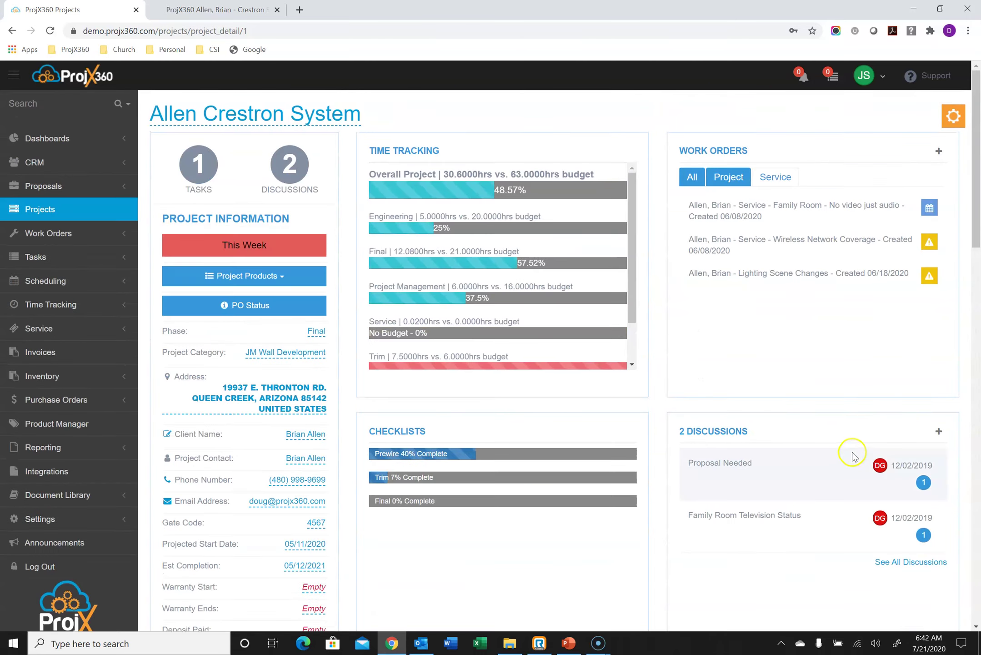
pyautogui.click(954, 115)
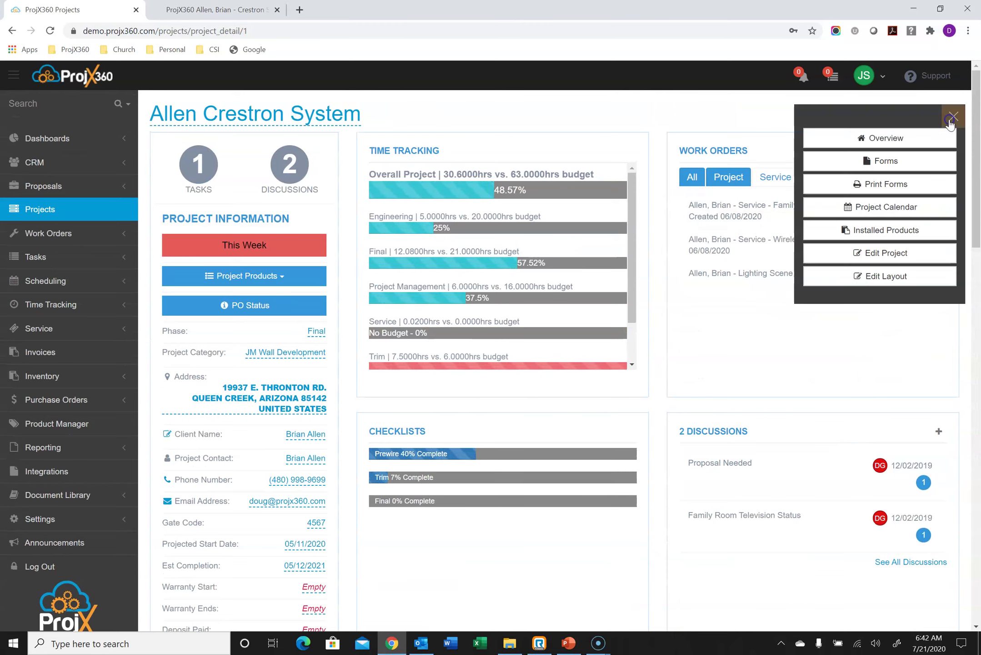
pyautogui.click(901, 169)
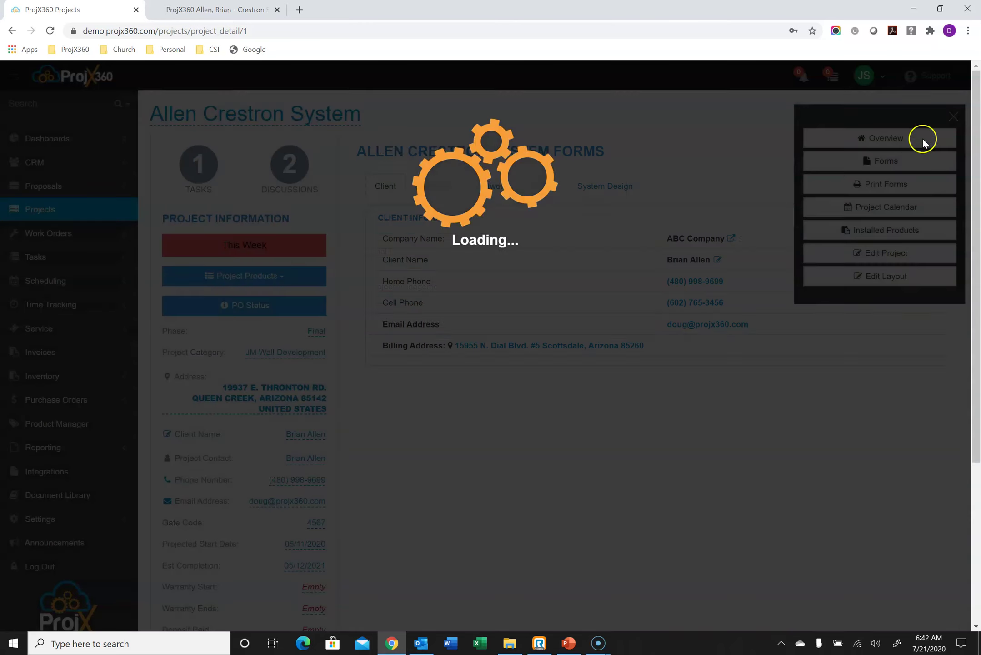
pyautogui.click(953, 123)
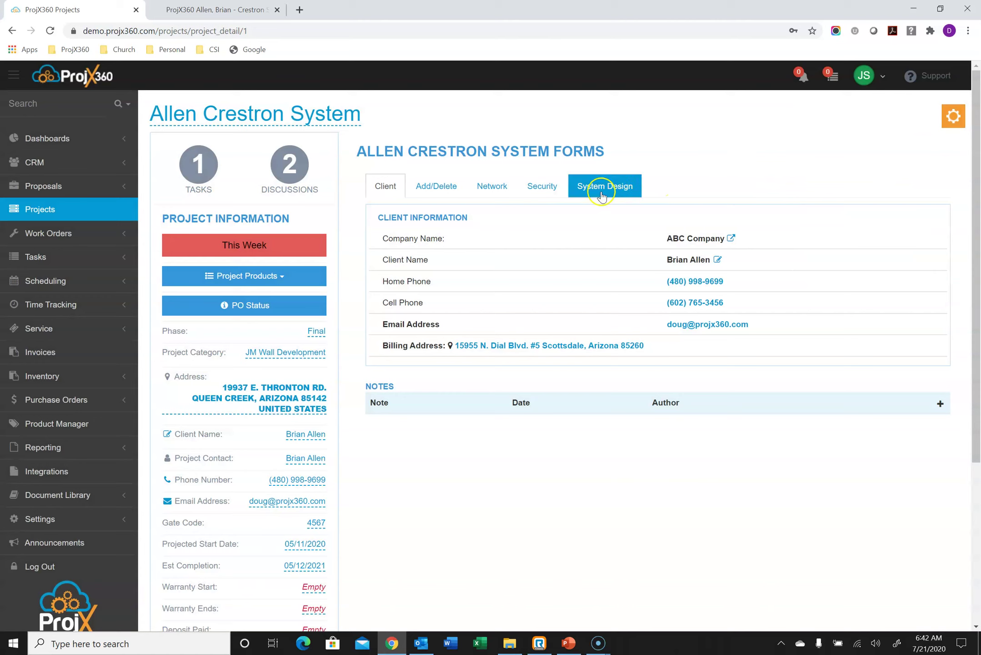
pyautogui.click(499, 187)
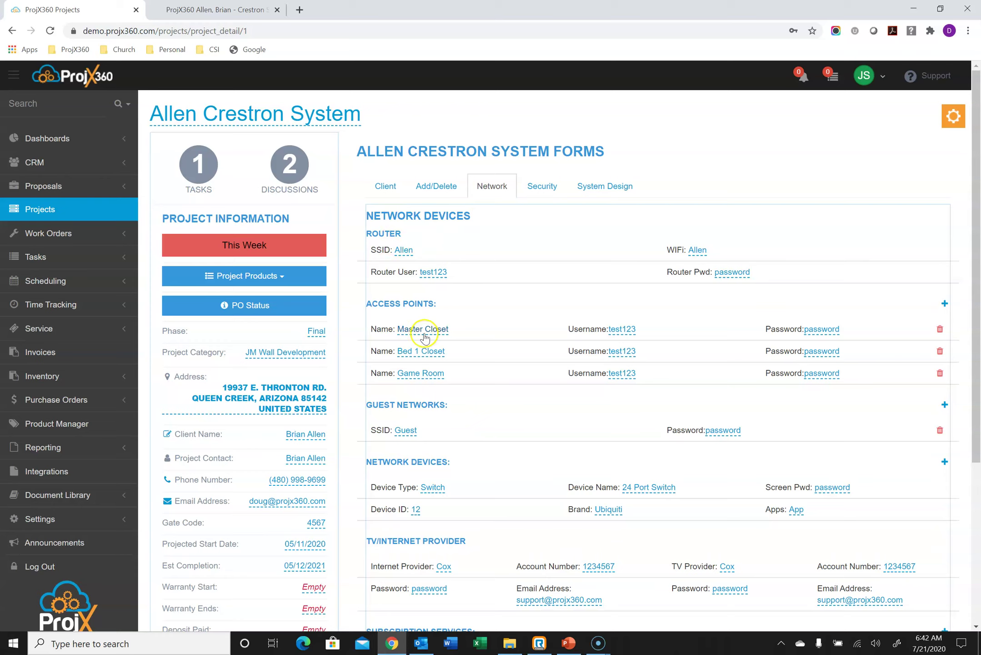
# View the processor, audio distribution and video distribution sections of the System Design form.
pyautogui.click(600, 183)
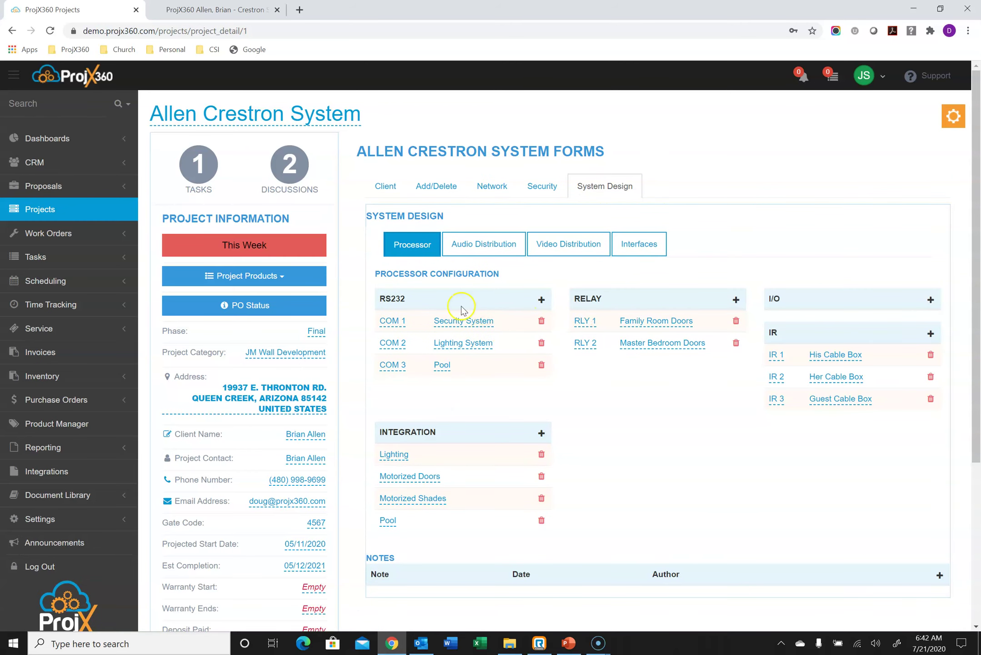
pyautogui.click(484, 246)
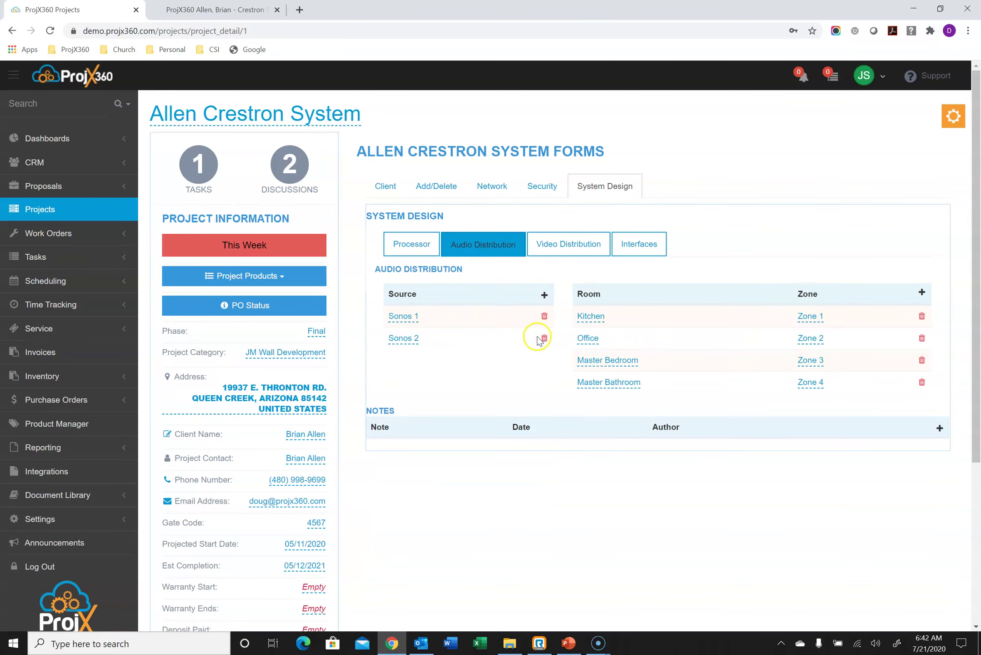
pyautogui.click(570, 245)
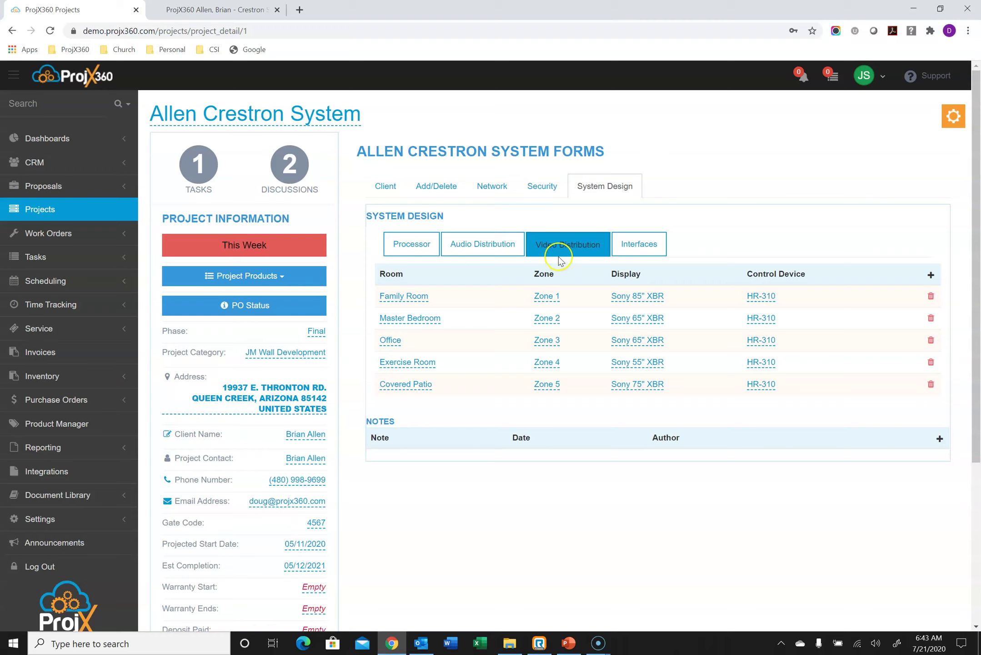
# View the list of products installed on the Allen Crestron System project.
pyautogui.click(949, 125)
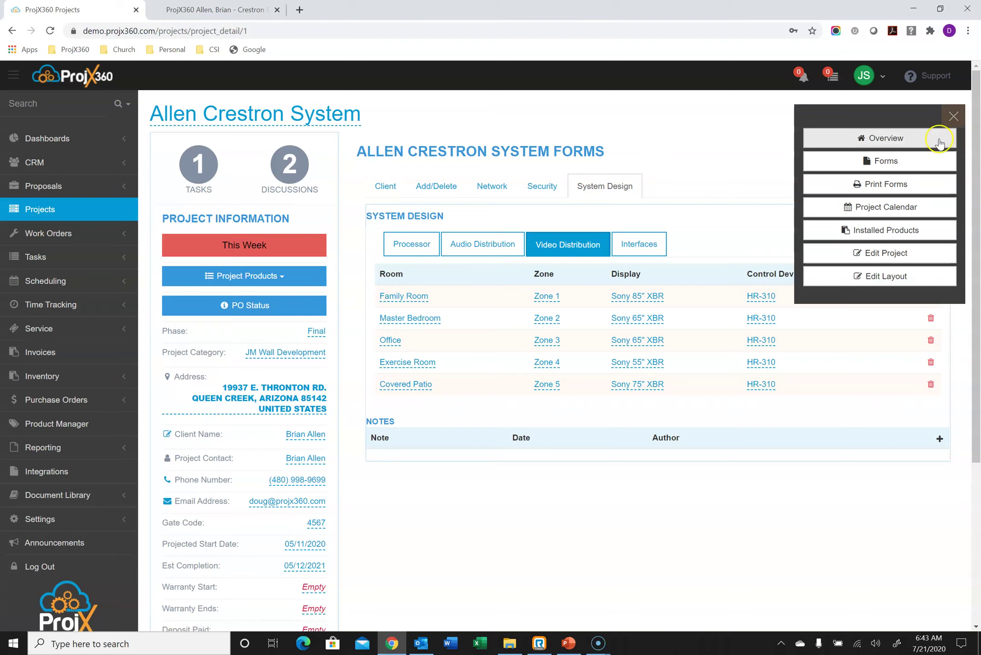
pyautogui.click(870, 231)
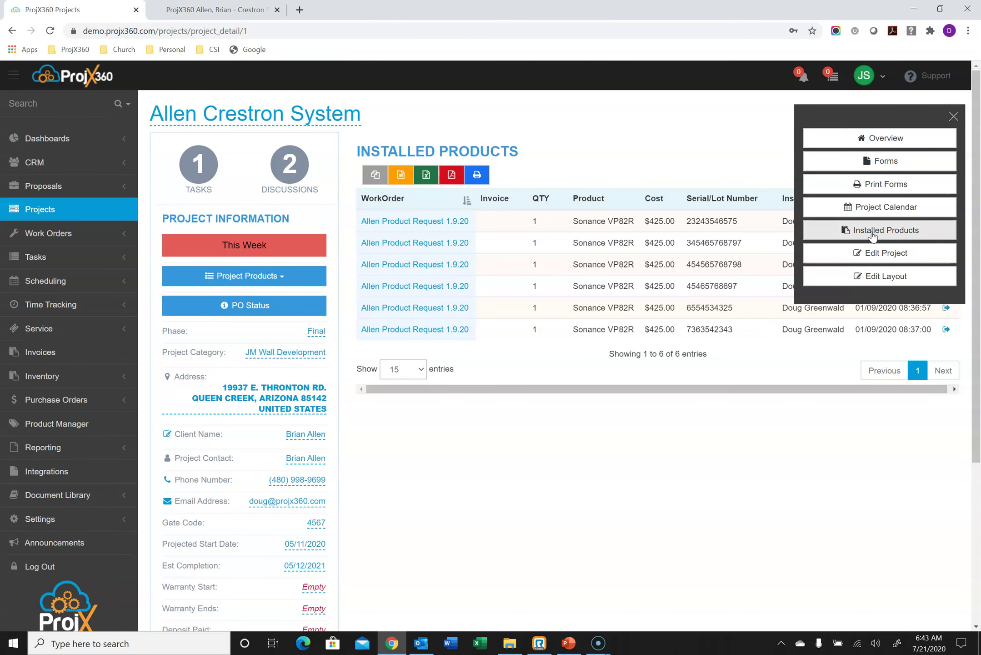
pyautogui.click(952, 116)
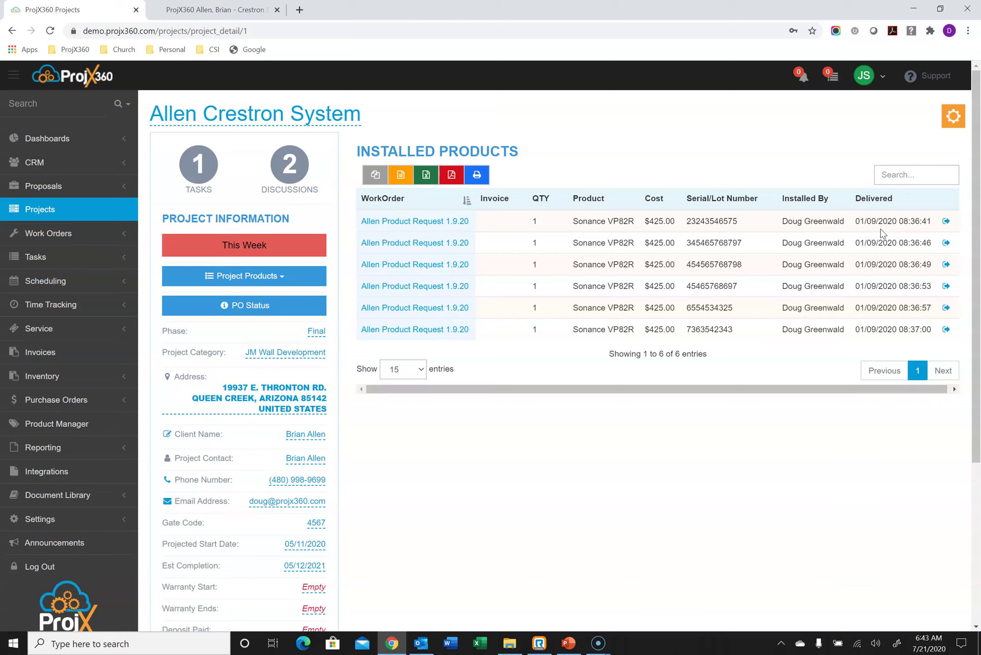
# Go to the list of all work orders and view the Allen Crestron System project's Final Work Order.
pyautogui.click(110, 233)
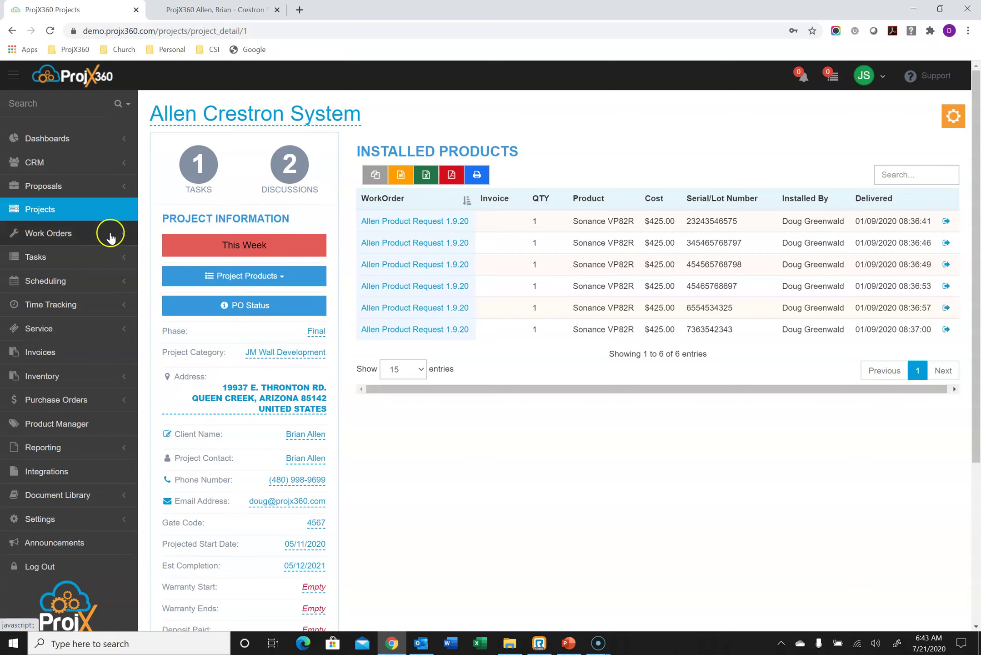
pyautogui.click(80, 253)
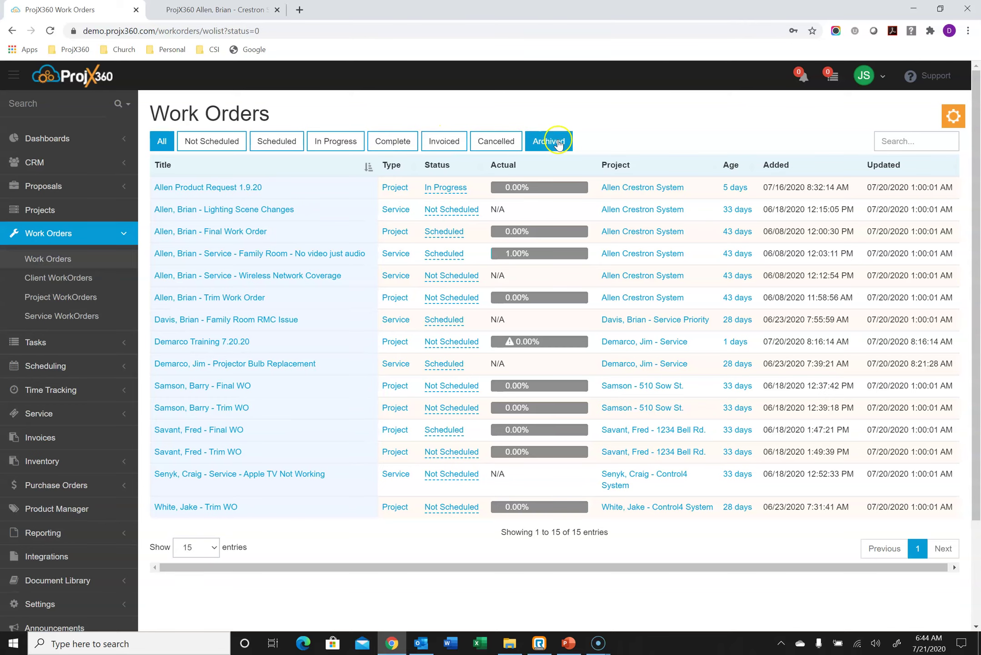
pyautogui.click(226, 229)
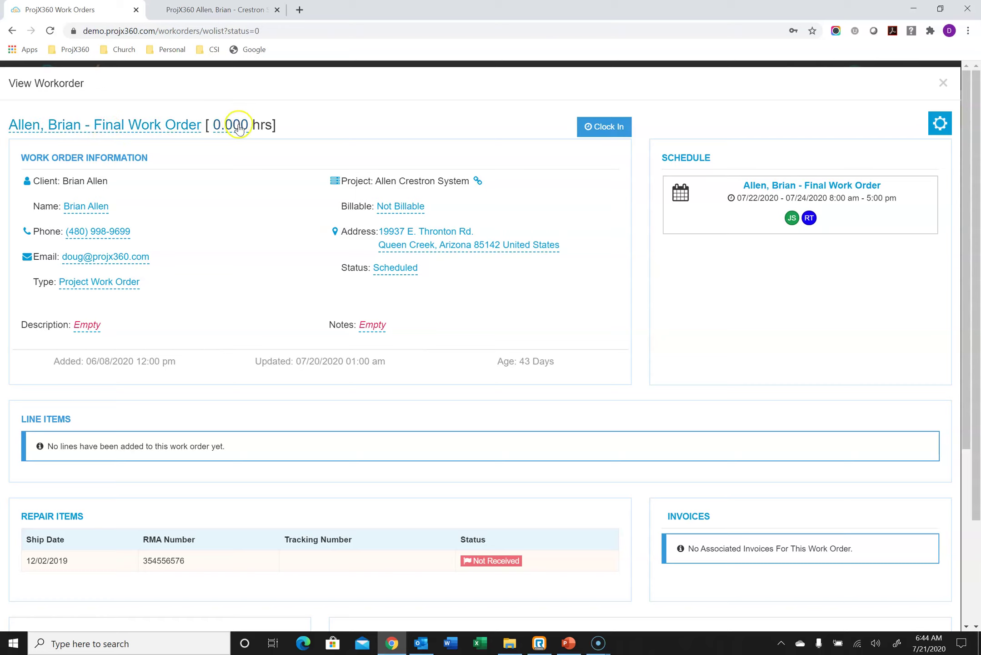
# Clock in to the Final Work Order by choosing a labor phase and starting the time.
pyautogui.click(618, 129)
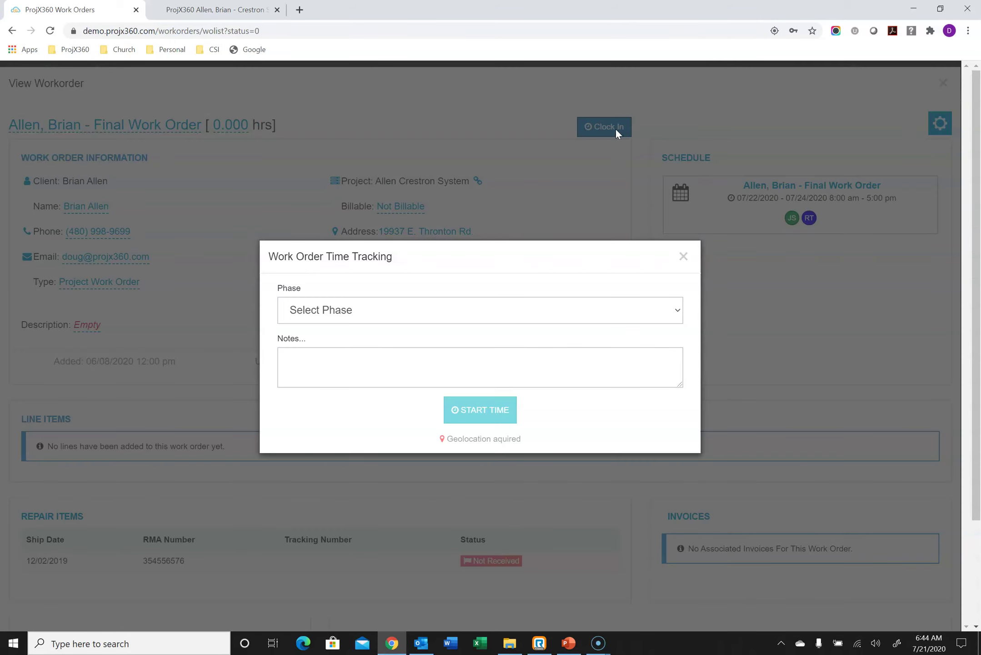
pyautogui.click(368, 310)
pyautogui.click(325, 371)
pyautogui.click(478, 408)
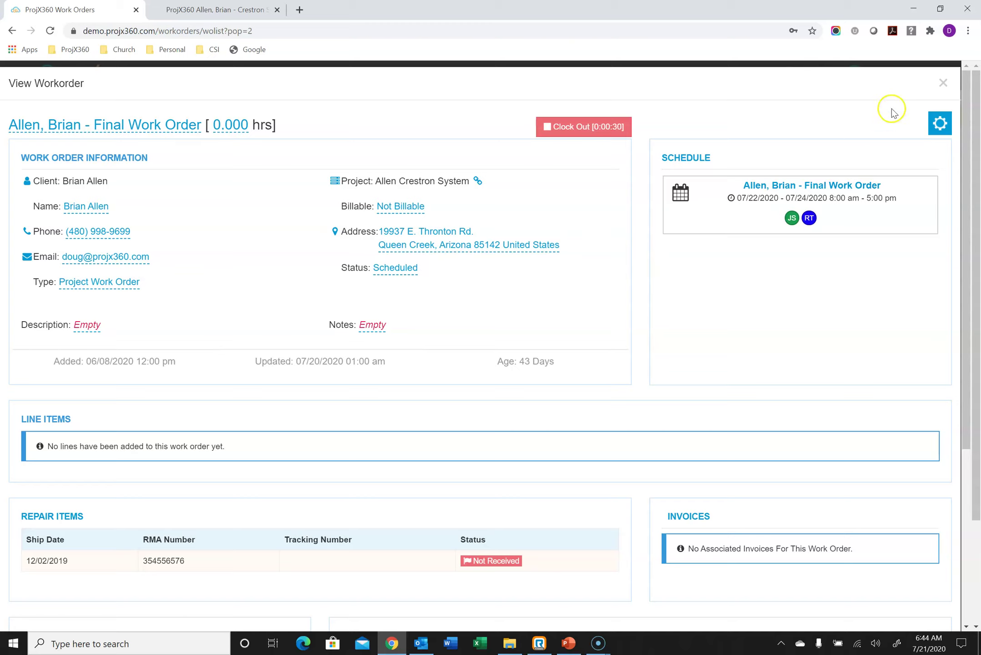
# Add the DM-NVX-351C, DRX-3.3 and Study XBR55X850G items from the Crestron System proposal as line items of the work order.
pyautogui.click(934, 127)
pyautogui.click(882, 146)
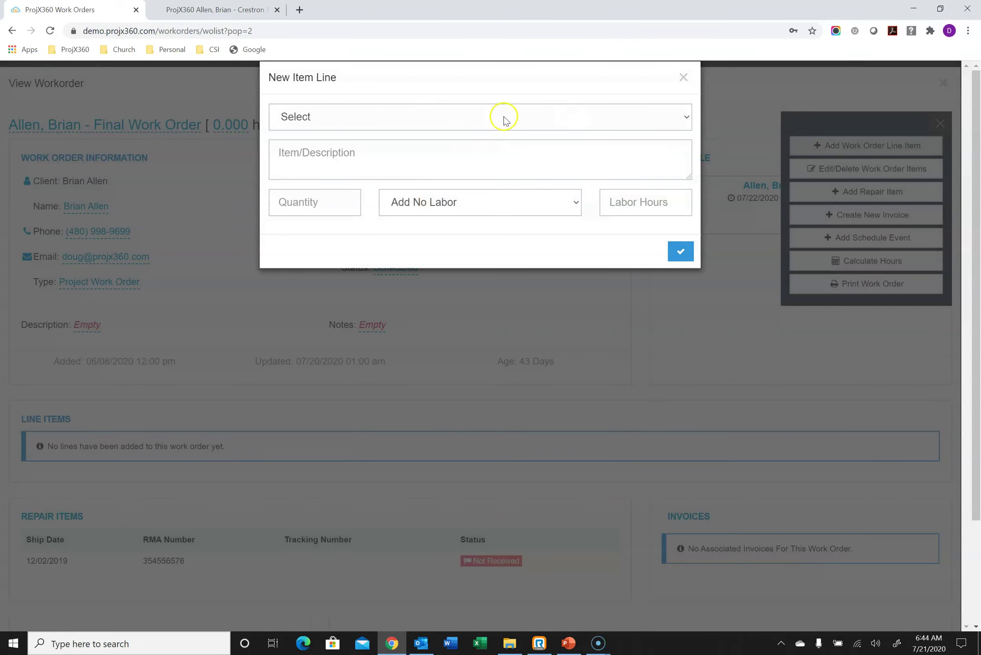
pyautogui.click(348, 111)
pyautogui.click(342, 168)
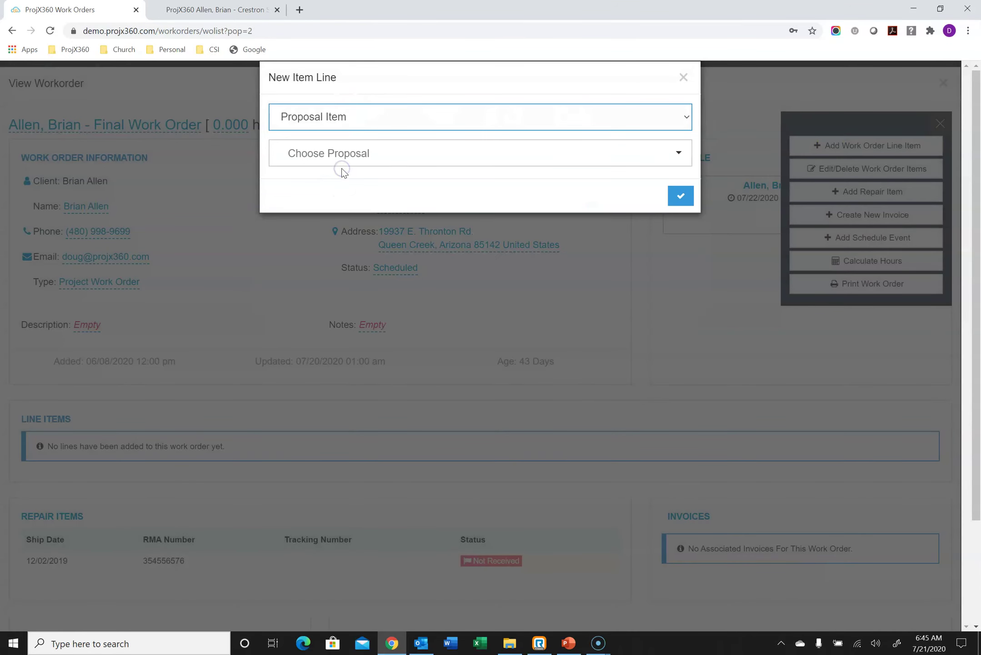
pyautogui.click(372, 153)
pyautogui.click(364, 173)
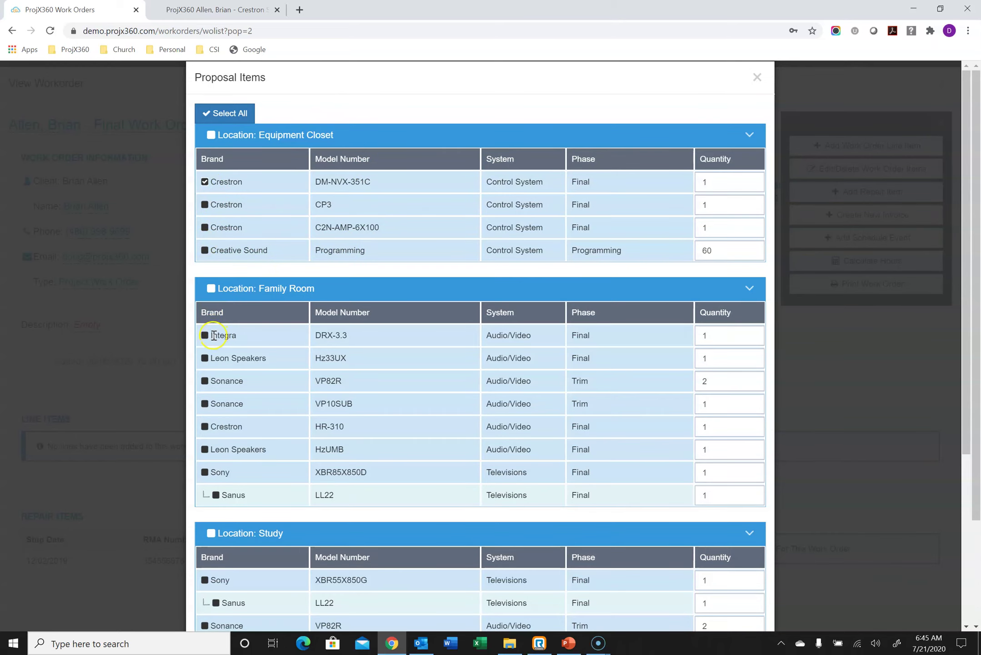
pyautogui.scroll(-3, 232, 371)
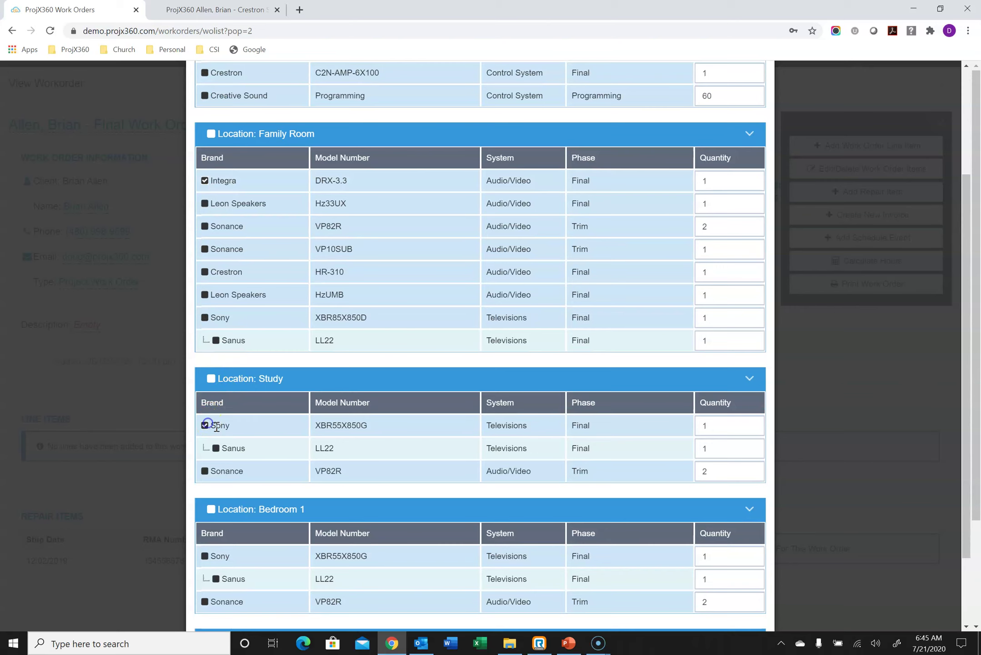
pyautogui.scroll(-2, 246, 423)
pyautogui.click(715, 611)
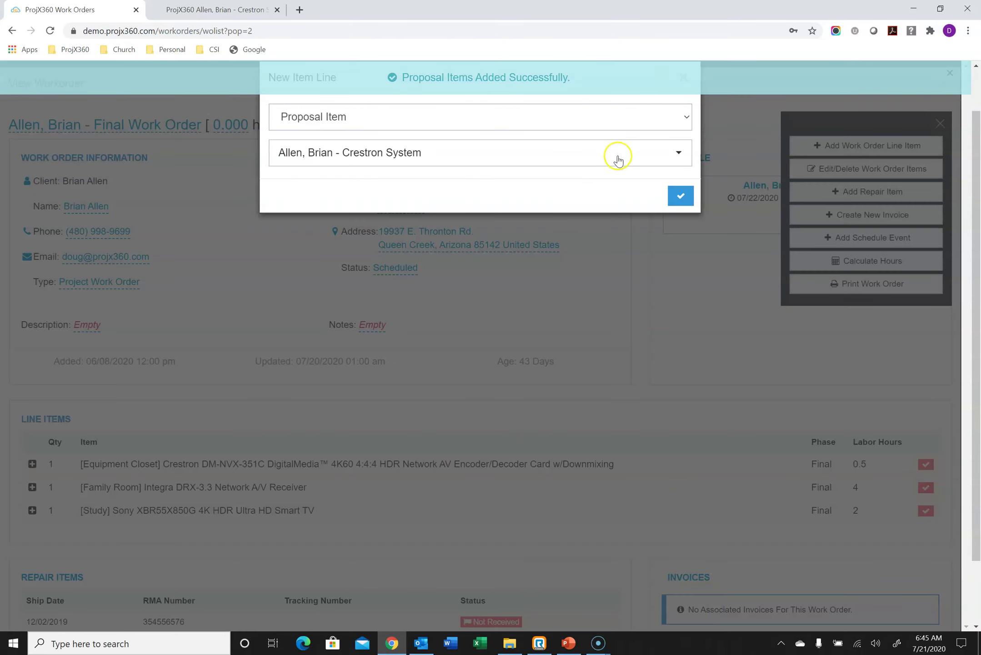
pyautogui.click(684, 78)
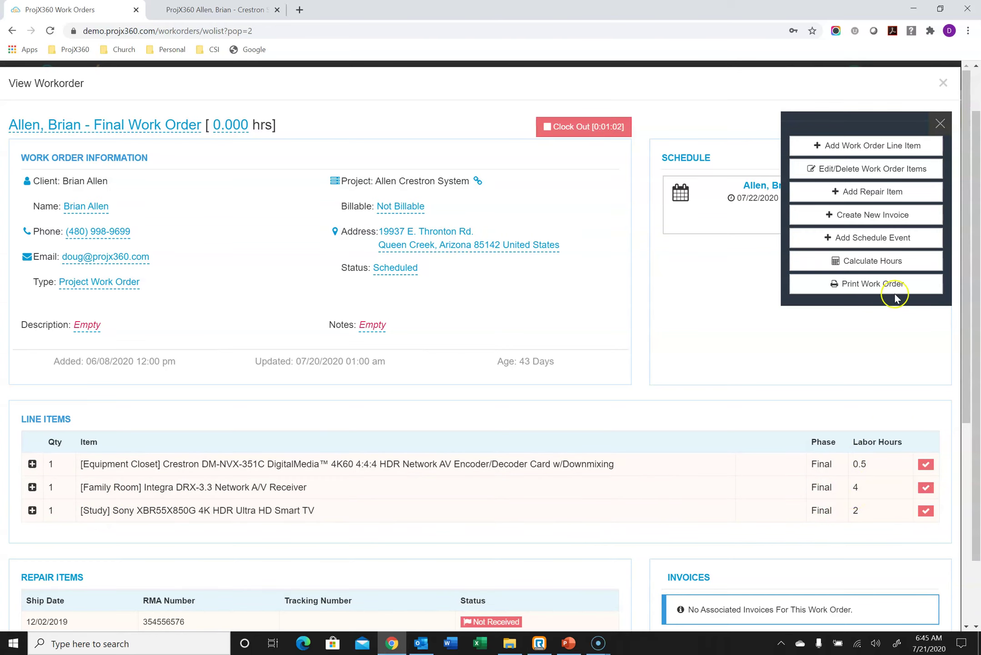
# Start a new work order line item sourced from the Product Manager and choose the Crestron AV3 as its product.
pyautogui.click(850, 150)
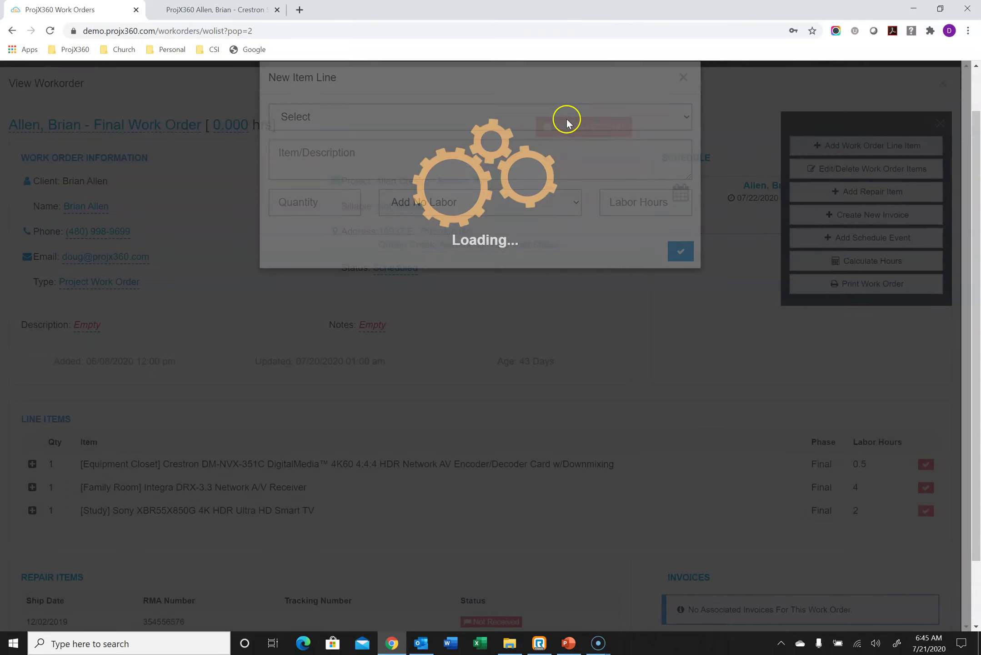
pyautogui.click(506, 118)
pyautogui.click(358, 190)
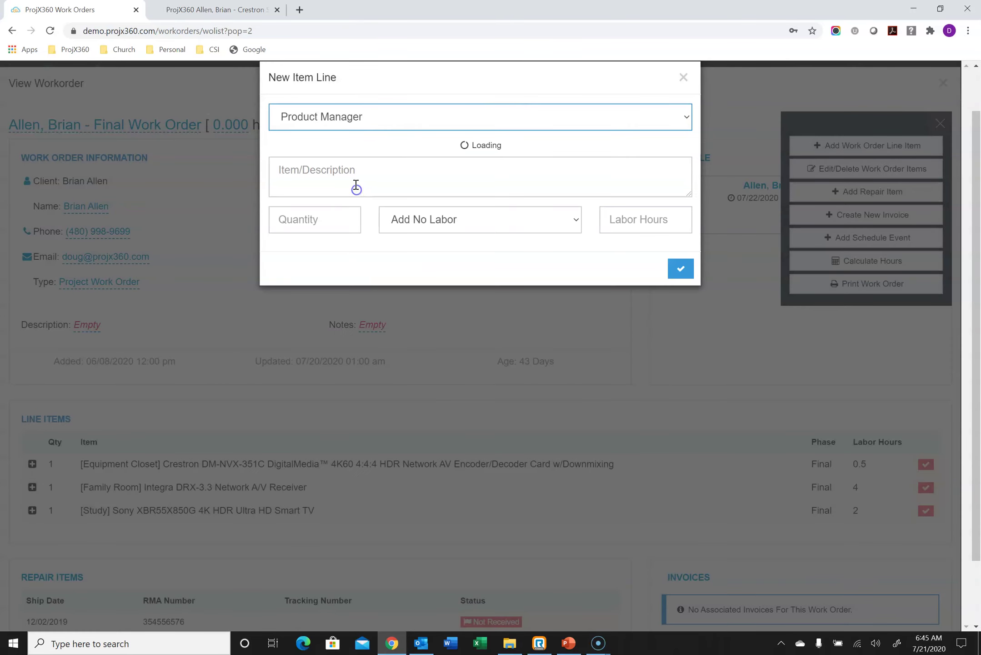
pyautogui.click(354, 155)
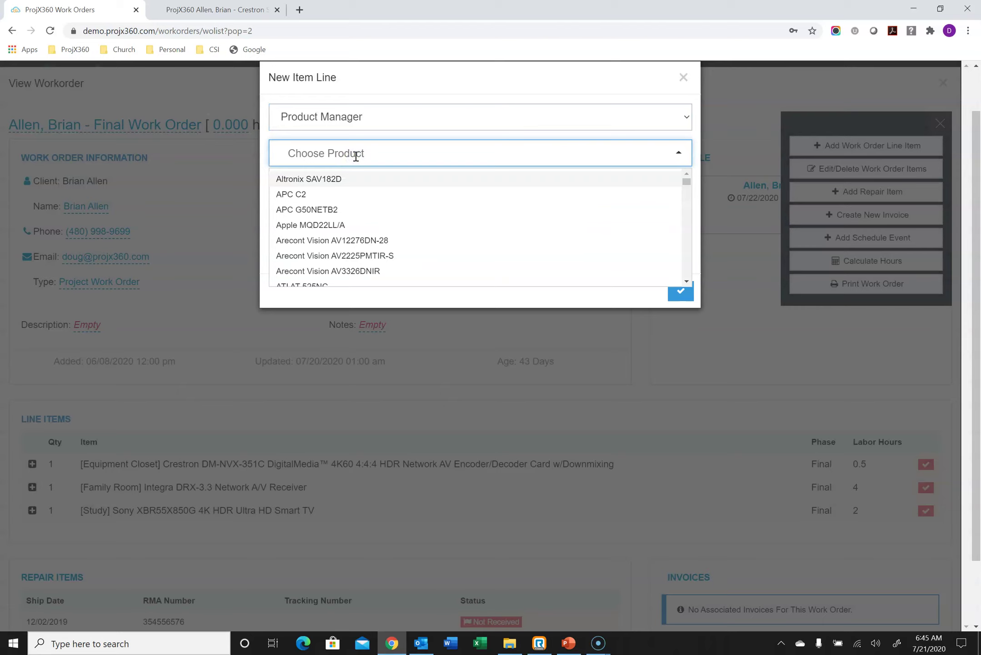
pyautogui.write('cres')
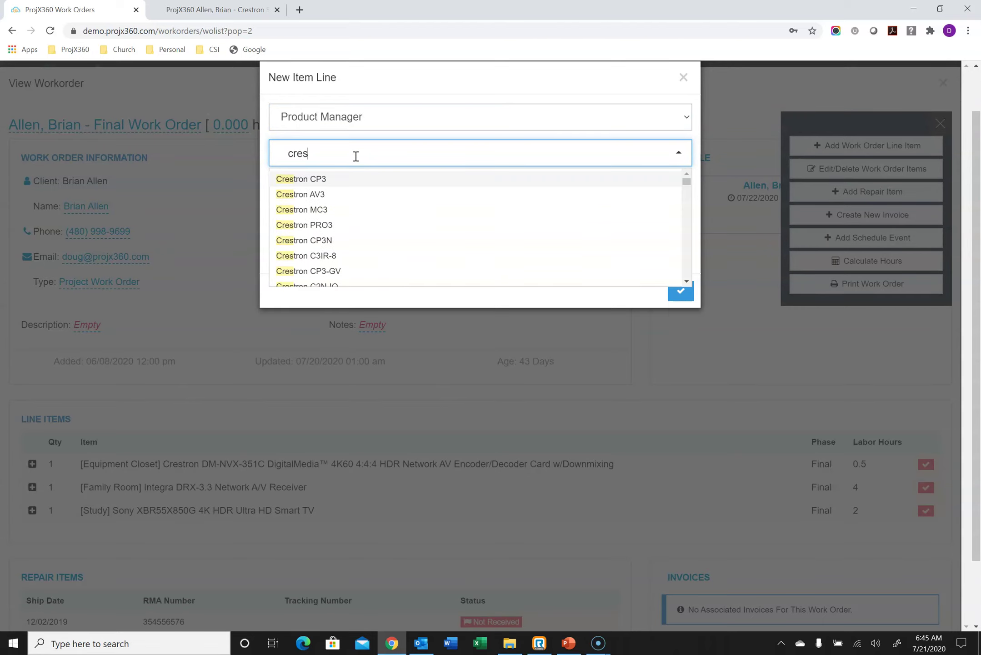
pyautogui.click(310, 193)
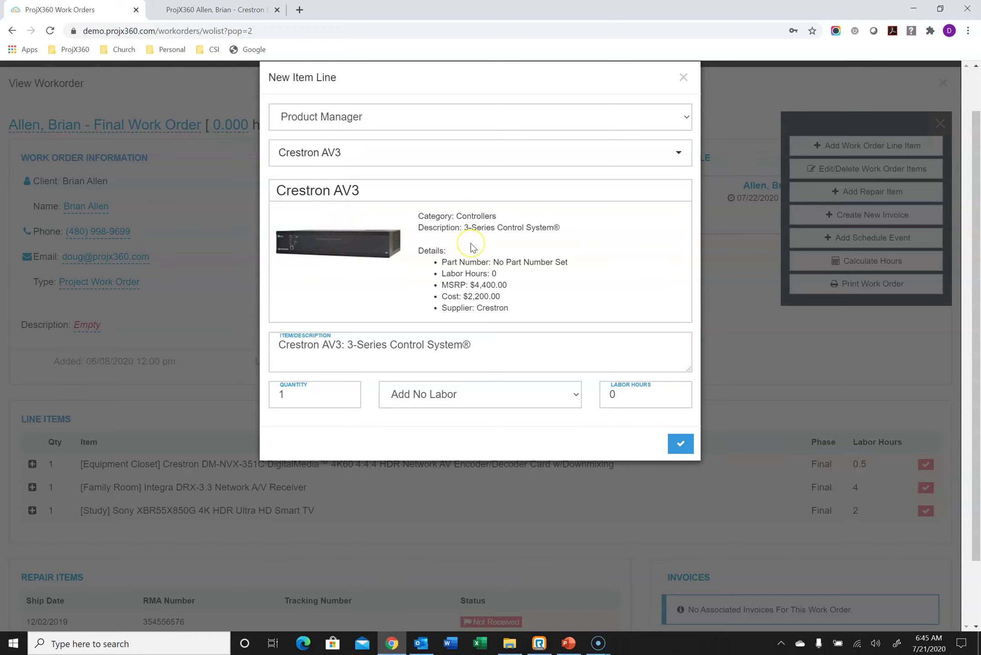
# Assign the Crestron AV3 item to the Final labor phase with 2 labor hours and save it to the work order.
pyautogui.click(487, 392)
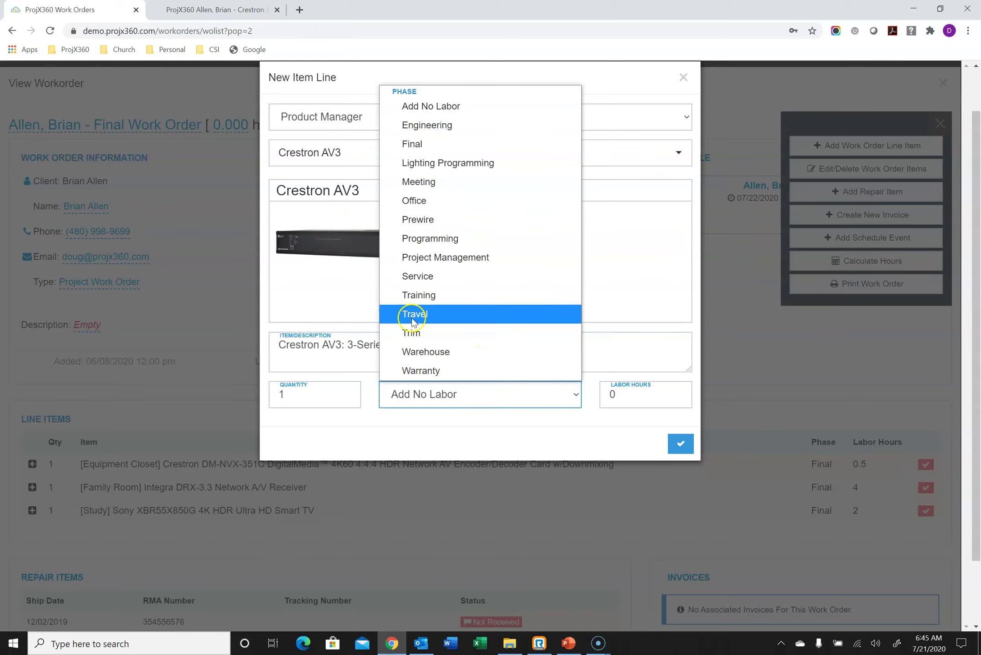
pyautogui.click(394, 140)
pyautogui.doubleClick(642, 394)
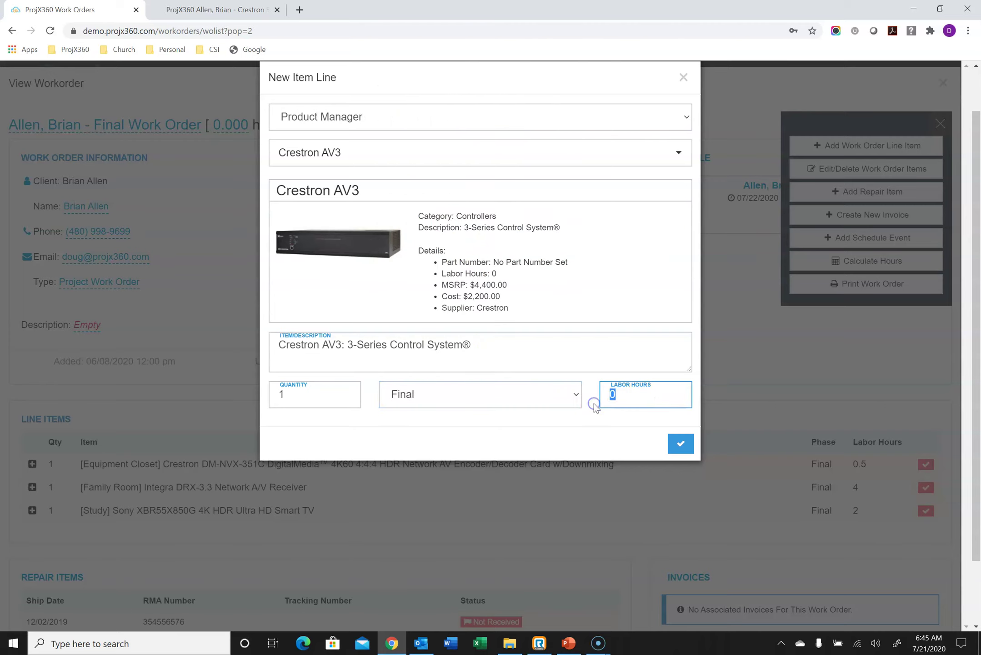
pyautogui.write('2')
pyautogui.click(681, 442)
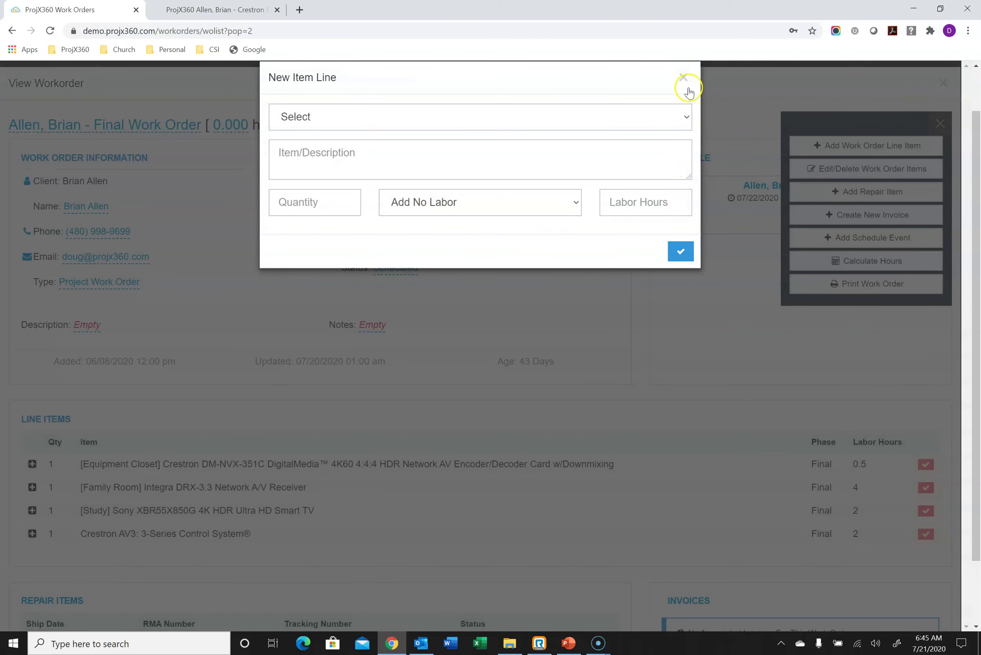
pyautogui.click(685, 79)
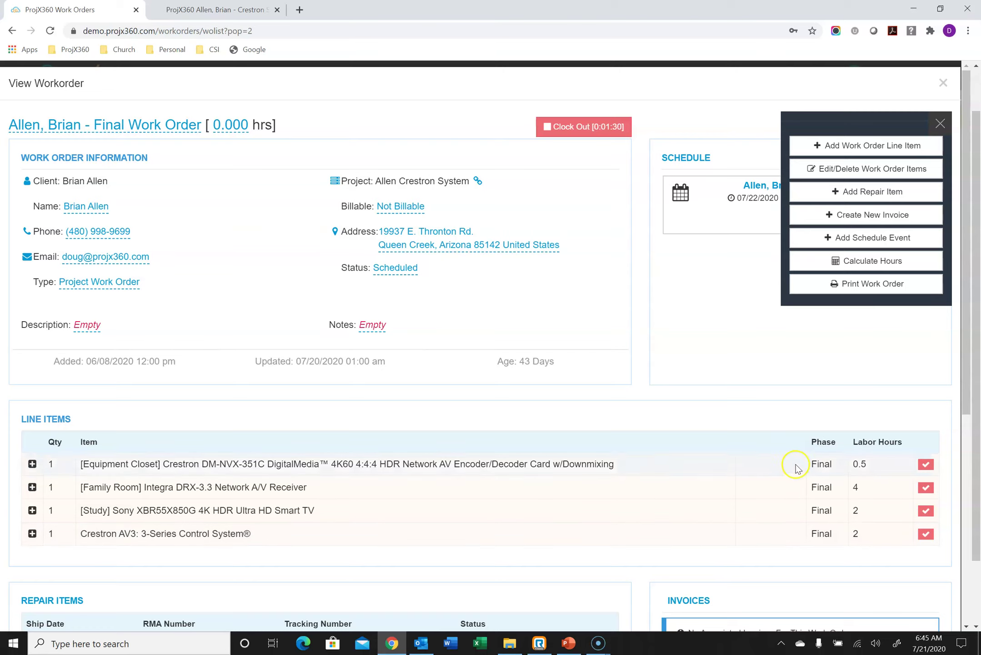
# Start another line item of type Checklist and look through the checklists available for the work order.
pyautogui.click(814, 146)
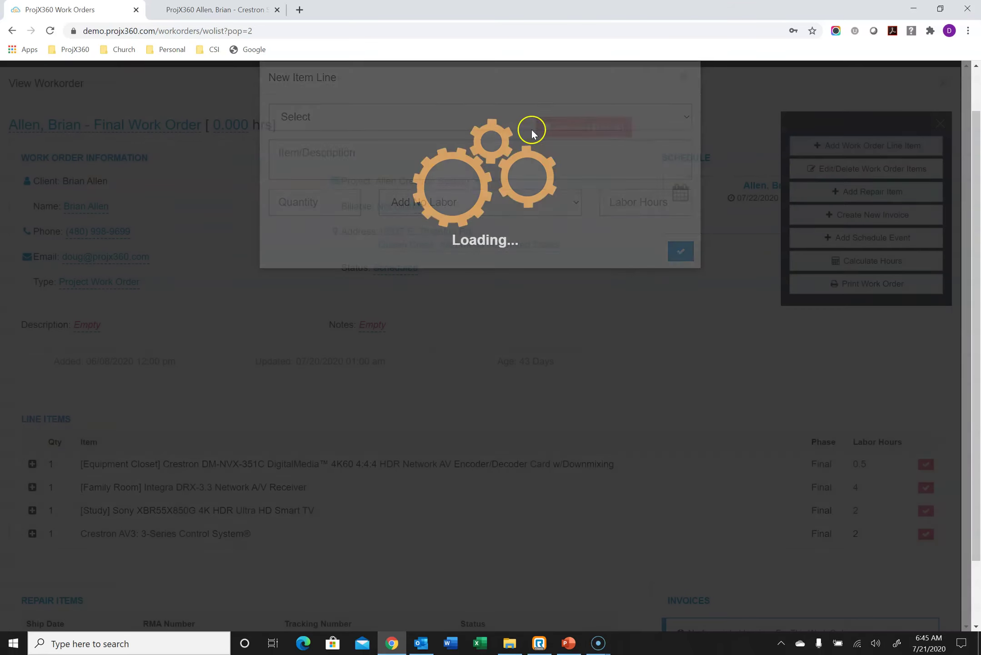
pyautogui.click(523, 123)
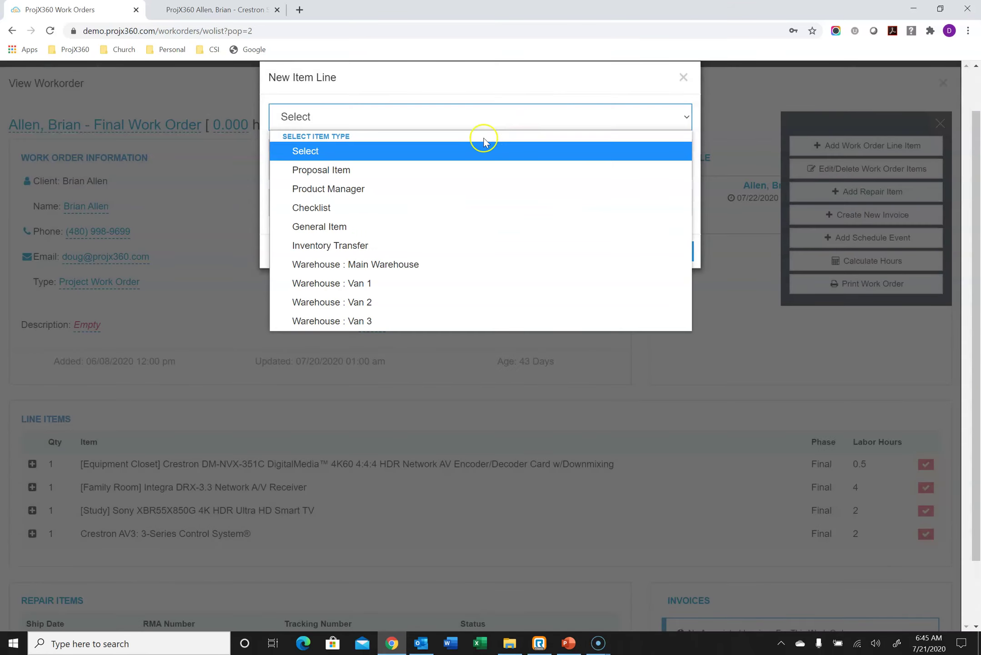
pyautogui.click(337, 205)
pyautogui.click(343, 152)
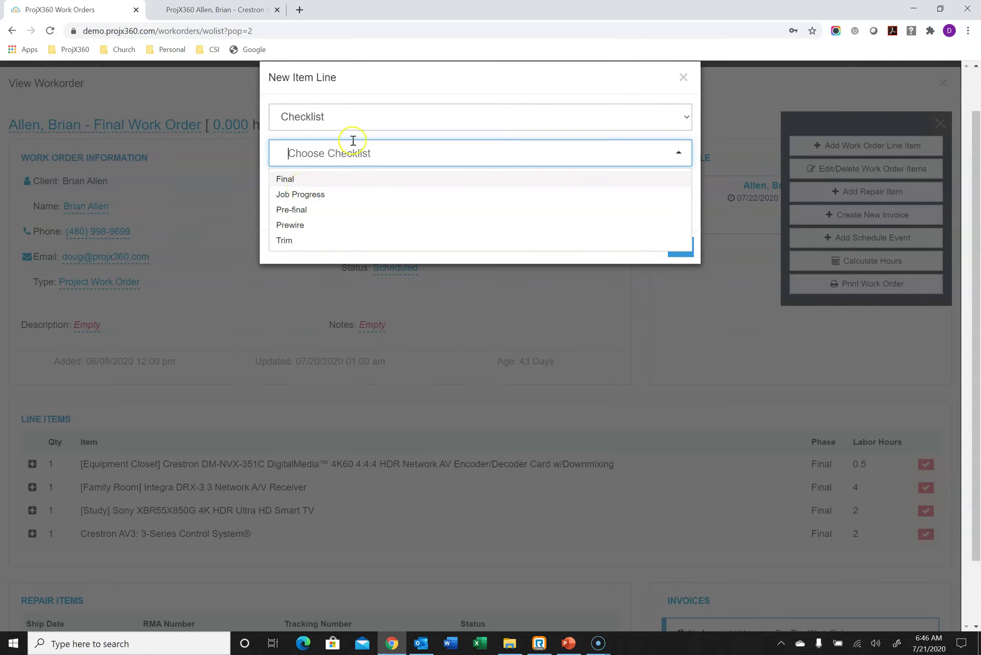
# Add a General Item described as "Check family room TV" in the Final phase with 1 labor hour, and finish adding line items.
pyautogui.click(368, 122)
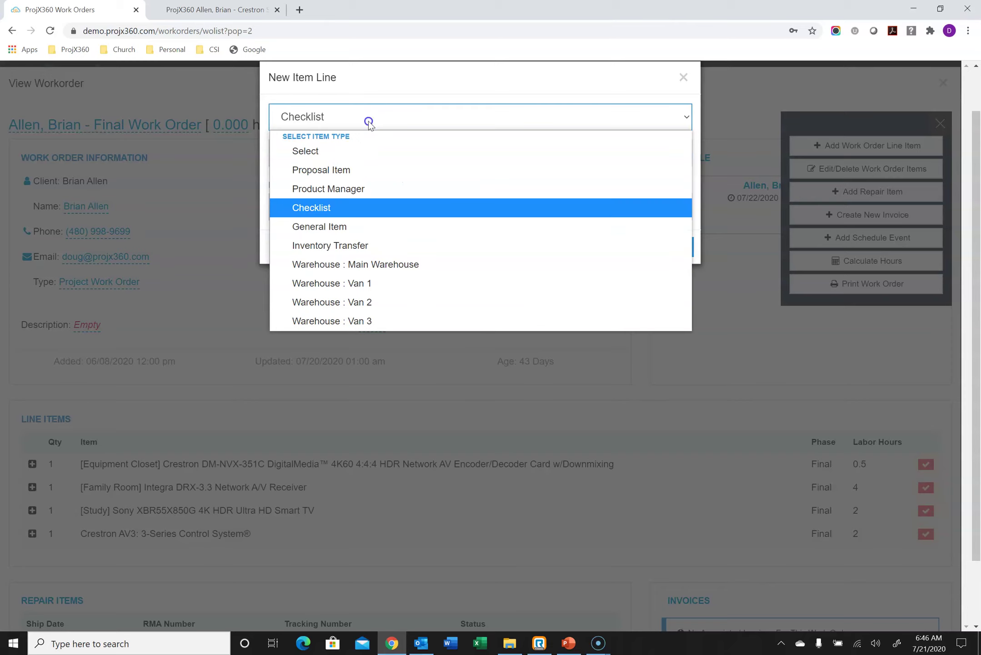
pyautogui.click(348, 228)
pyautogui.click(341, 157)
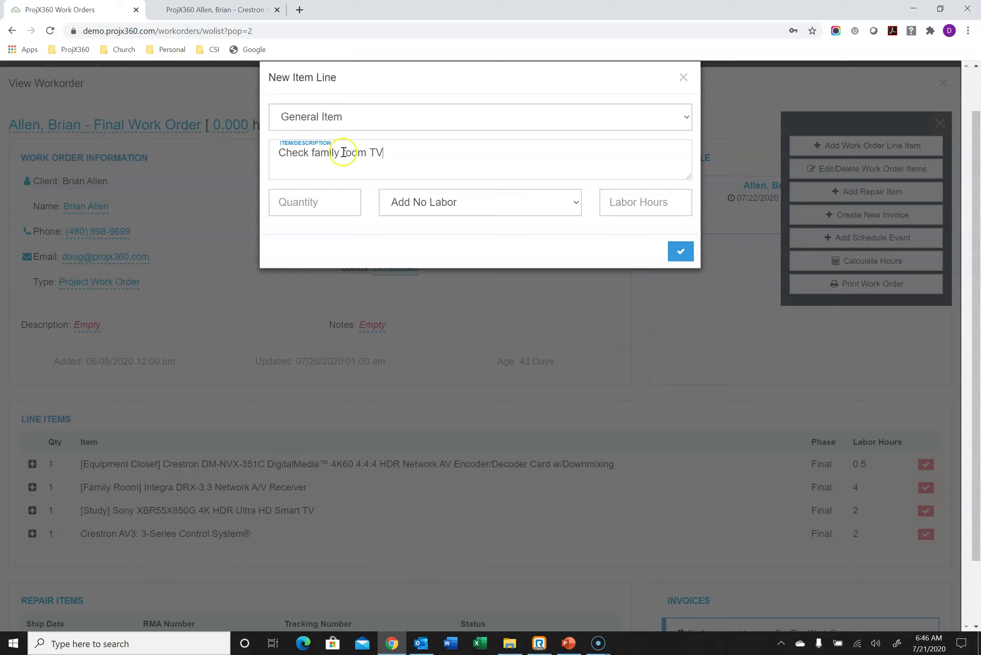
pyautogui.click(431, 202)
pyautogui.click(412, 274)
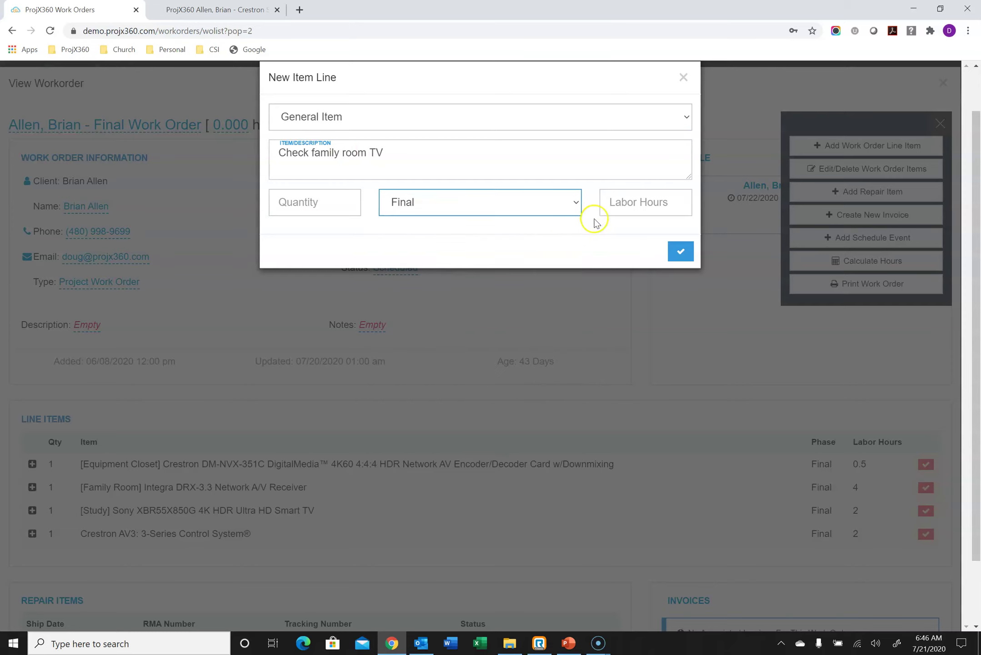
pyautogui.click(631, 202)
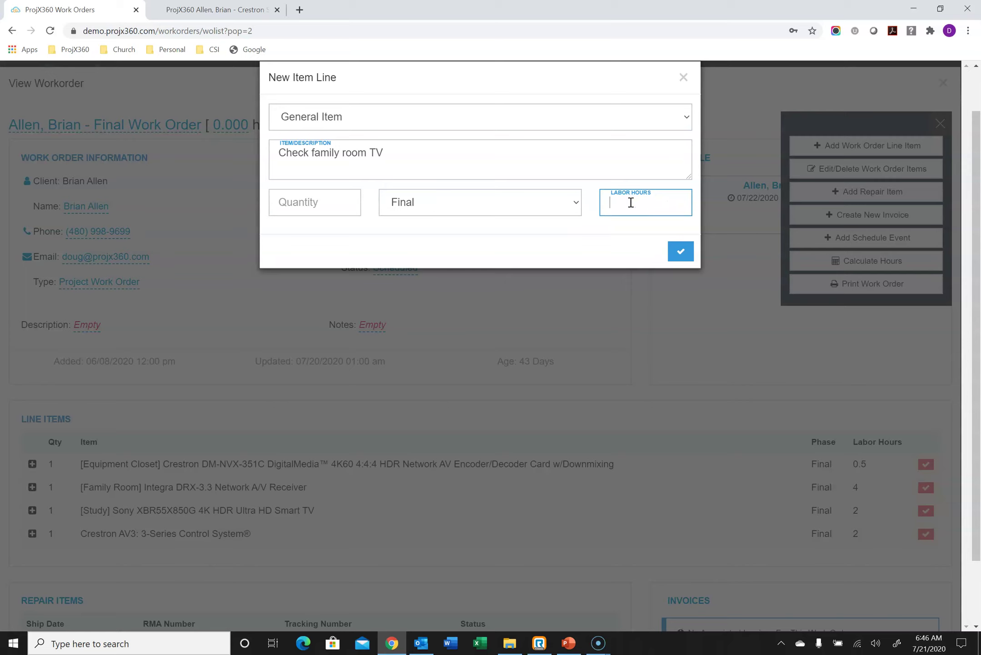
pyautogui.click(680, 252)
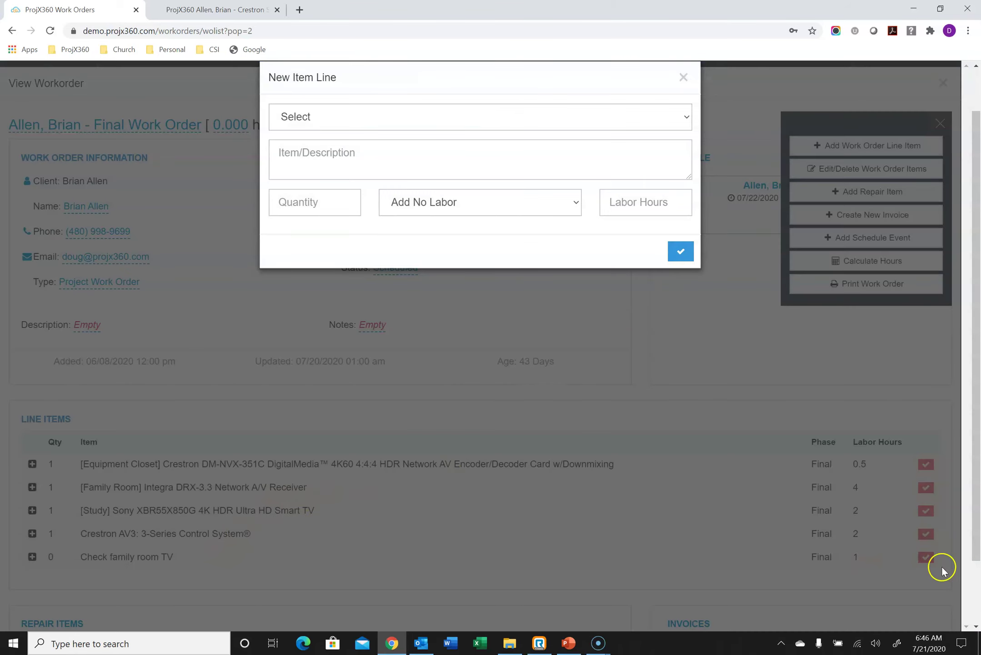
pyautogui.click(376, 121)
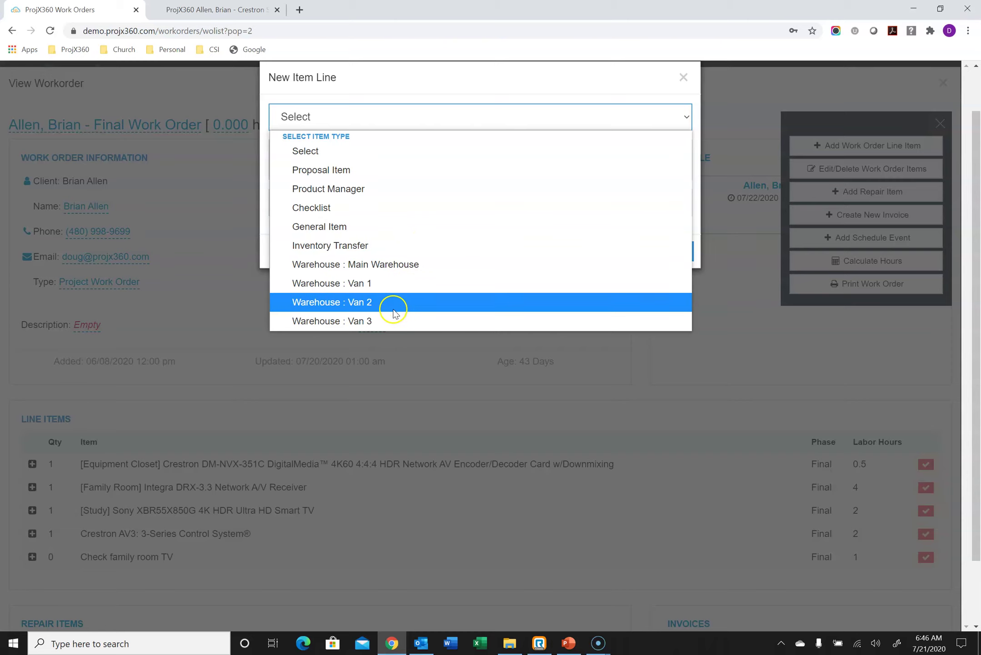
pyautogui.click(689, 81)
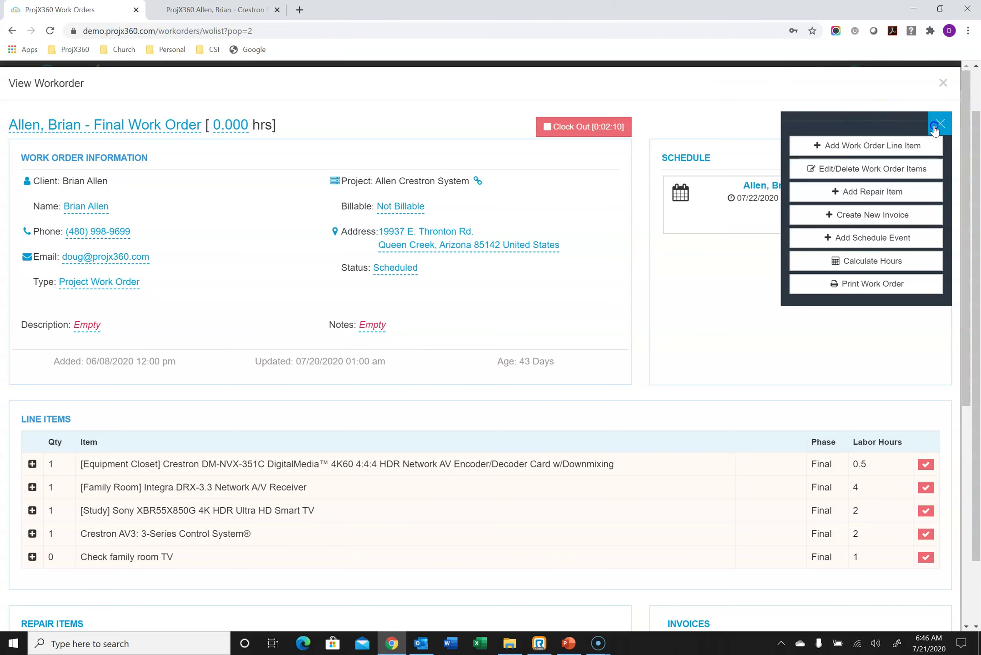
pyautogui.click(935, 130)
# Expand the Equipment Closet DM-NVX-351C line item and save the note "Test" on it.
pyautogui.scroll(-2, 373, 499)
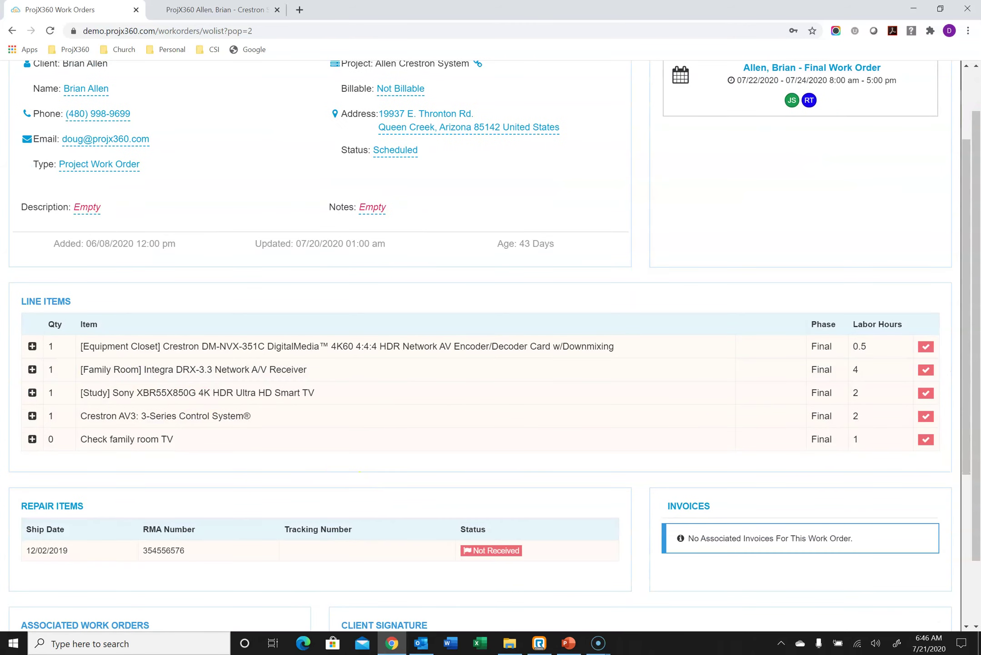
pyautogui.click(32, 346)
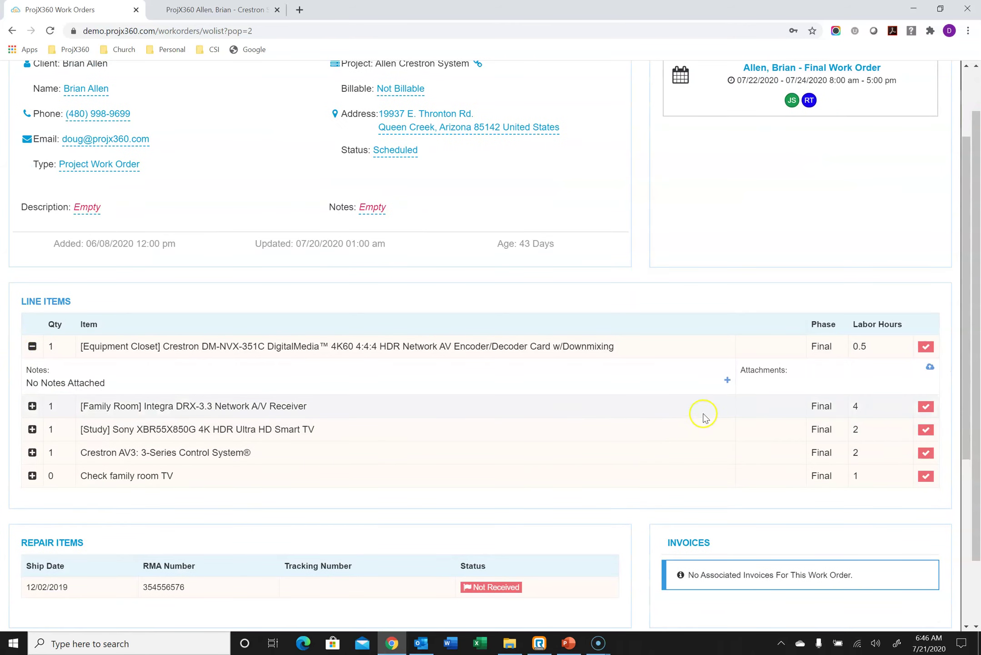
pyautogui.click(728, 381)
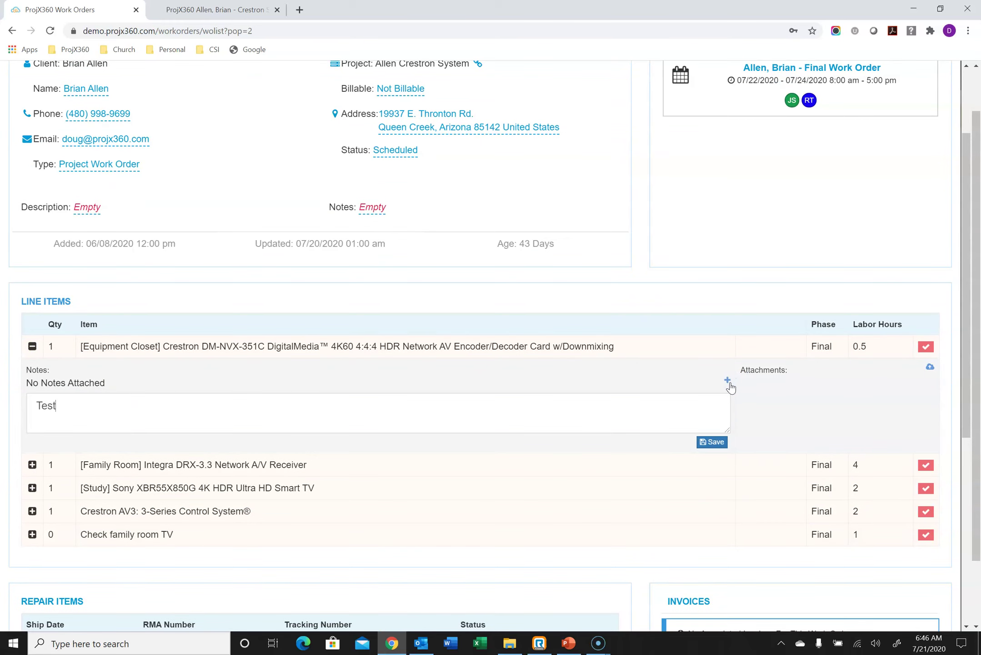
pyautogui.click(710, 442)
pyautogui.click(747, 350)
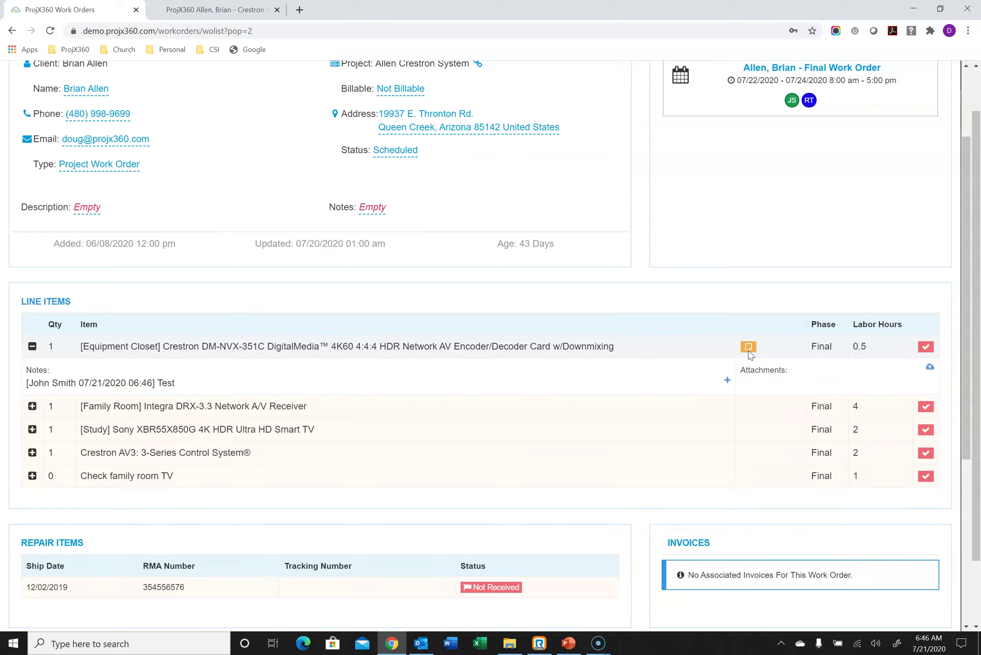
# Attach the Client Existing List file from the Desktop to the DM-NVX-351C line item.
pyautogui.click(930, 368)
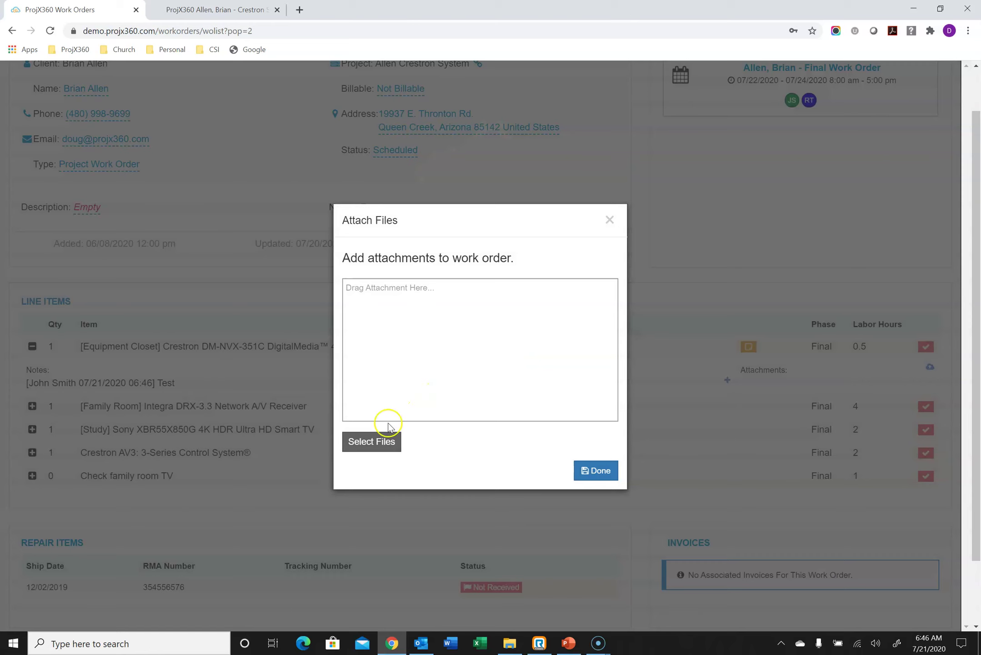
pyautogui.click(382, 441)
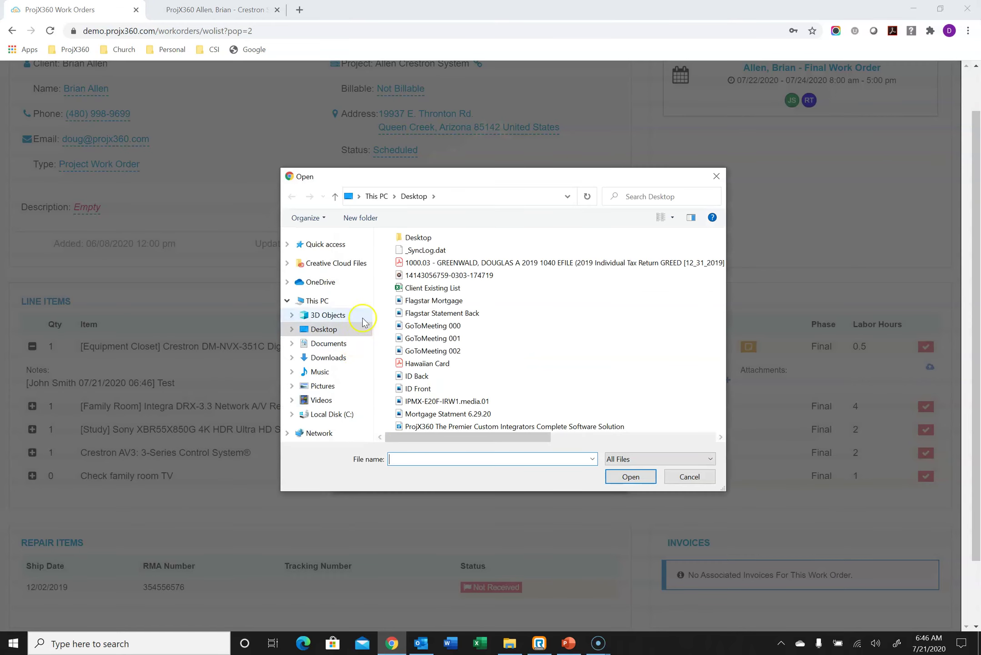
pyautogui.click(440, 289)
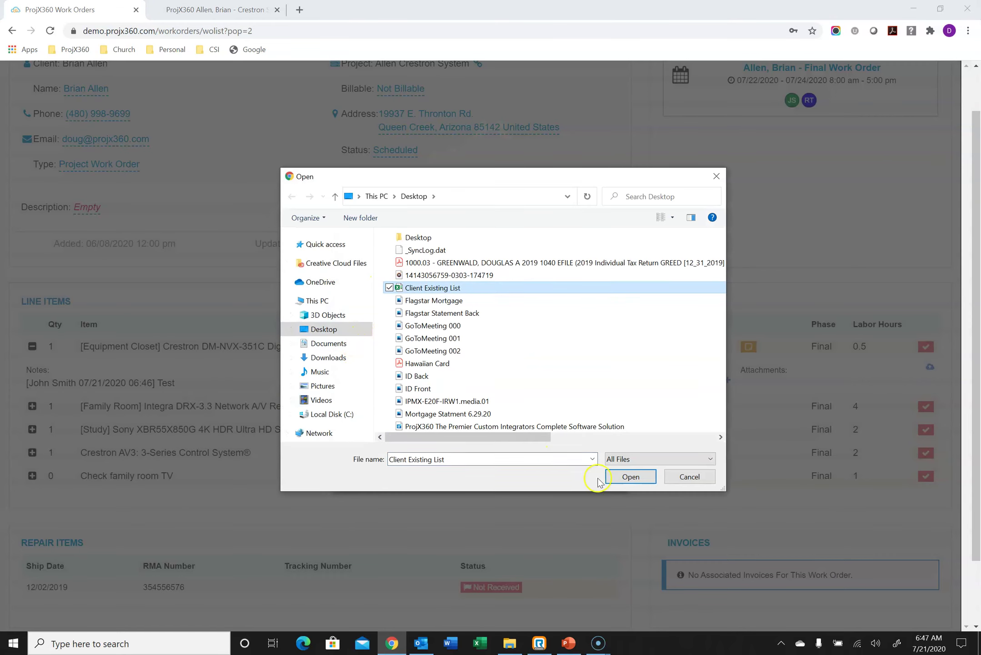
pyautogui.click(627, 477)
pyautogui.click(603, 468)
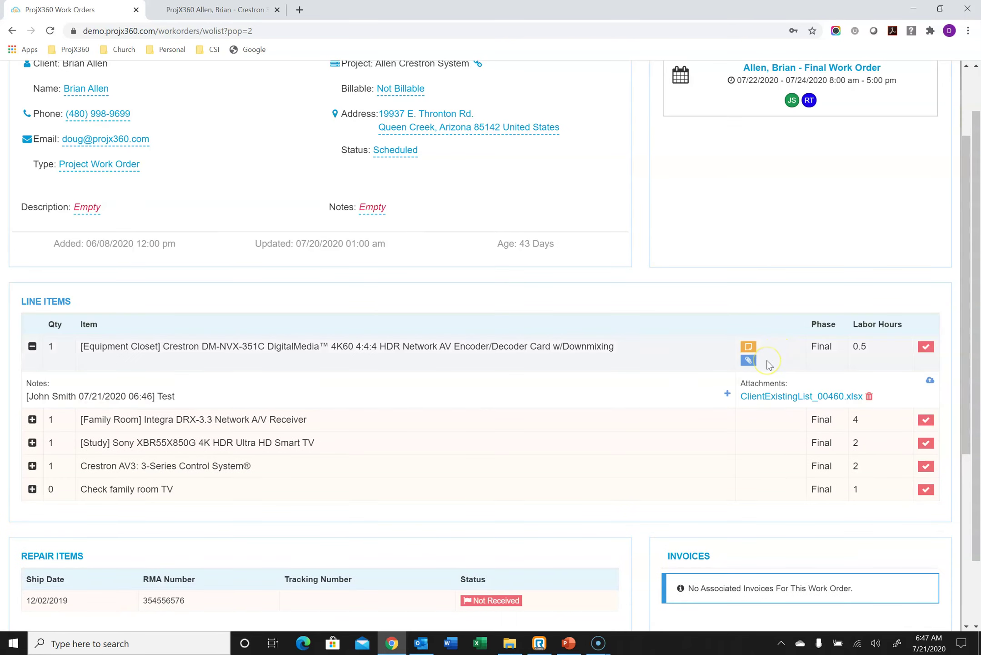
# Mark the DM-NVX-351C, DRX-3.3, XBR55X850G and Crestron AV3 line items as completed and view the AV3's notes.
pyautogui.click(926, 348)
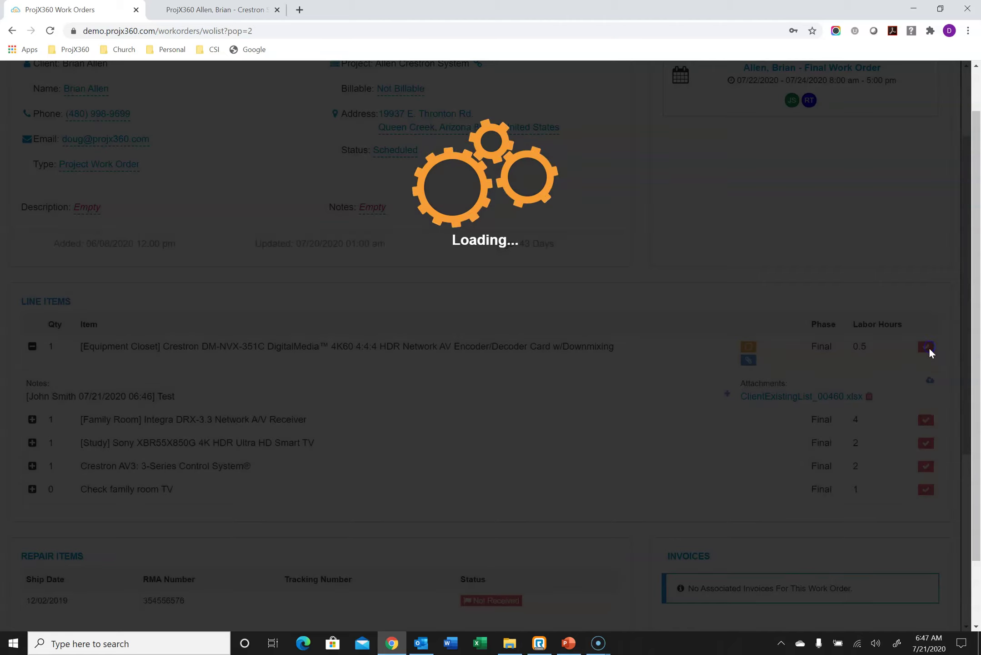
pyautogui.click(927, 384)
pyautogui.click(926, 406)
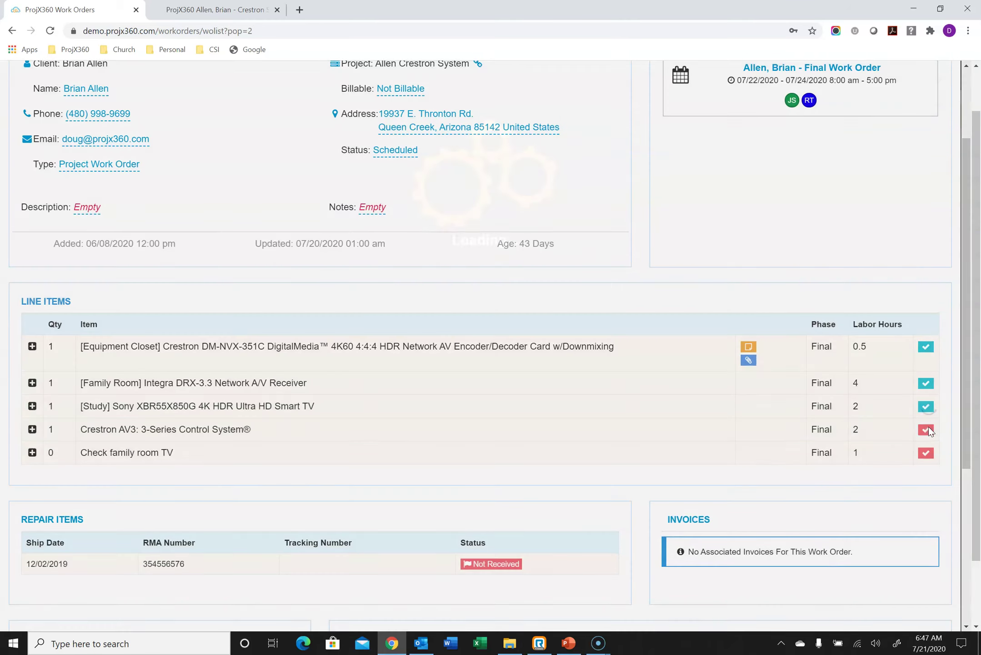
pyautogui.click(928, 430)
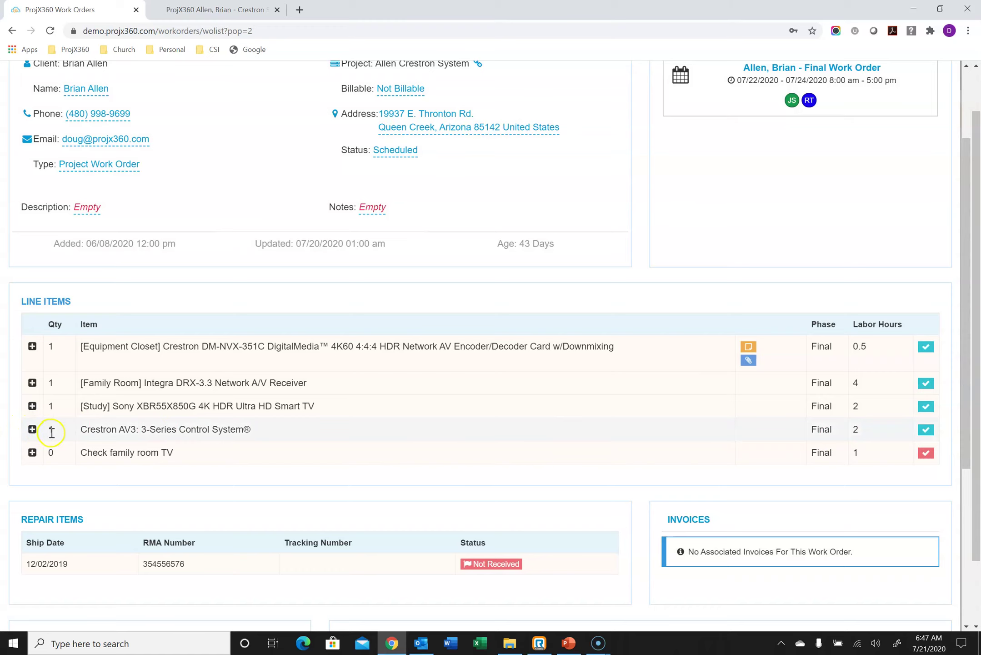
pyautogui.click(33, 429)
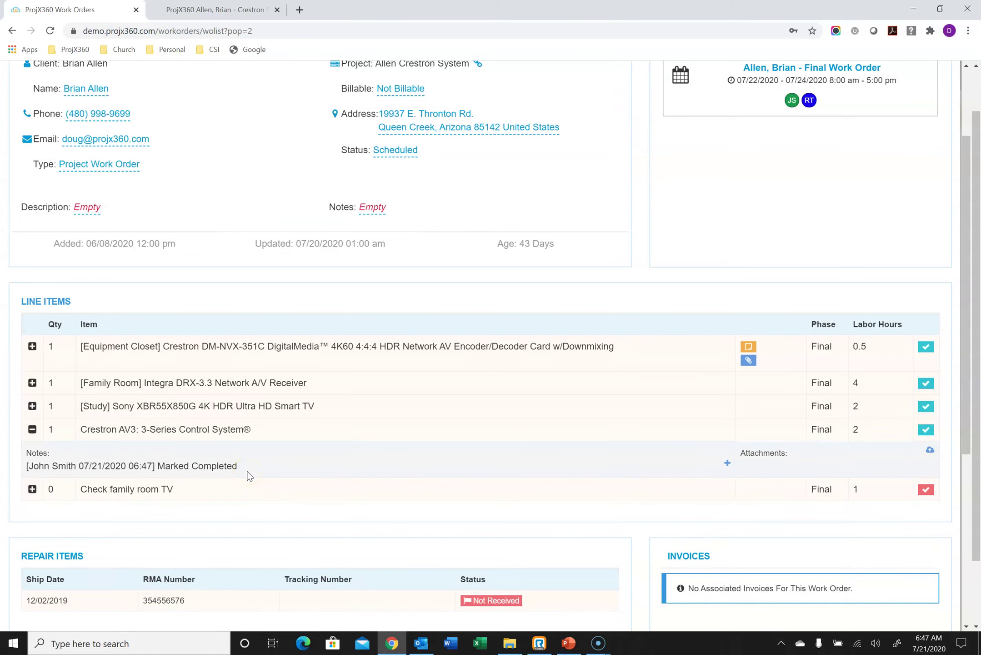
pyautogui.scroll(-5, 234, 423)
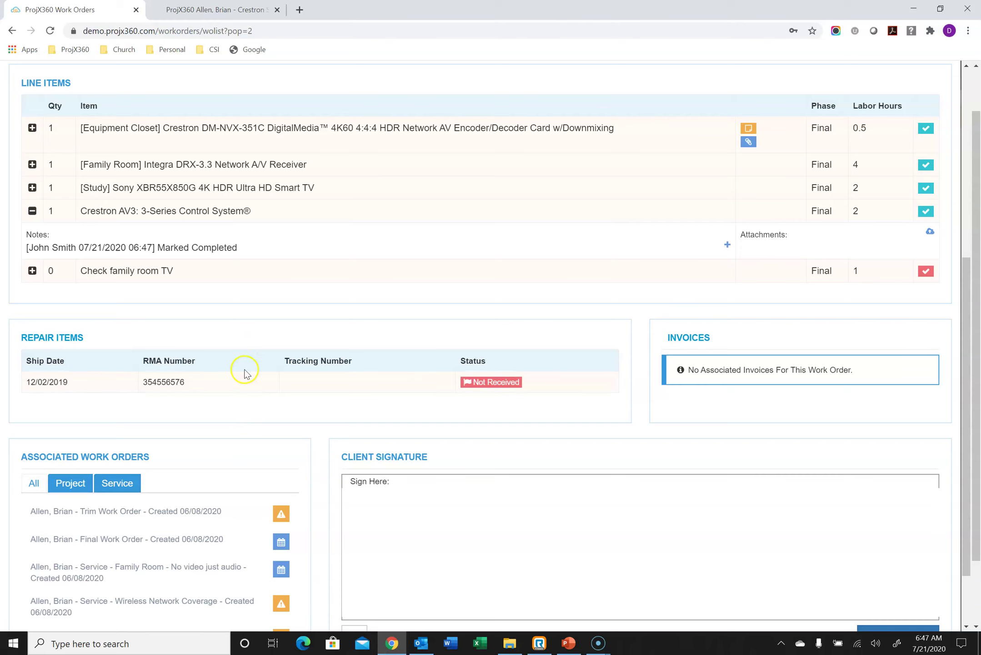
pyautogui.scroll(3, 243, 384)
pyautogui.scroll(6, 247, 369)
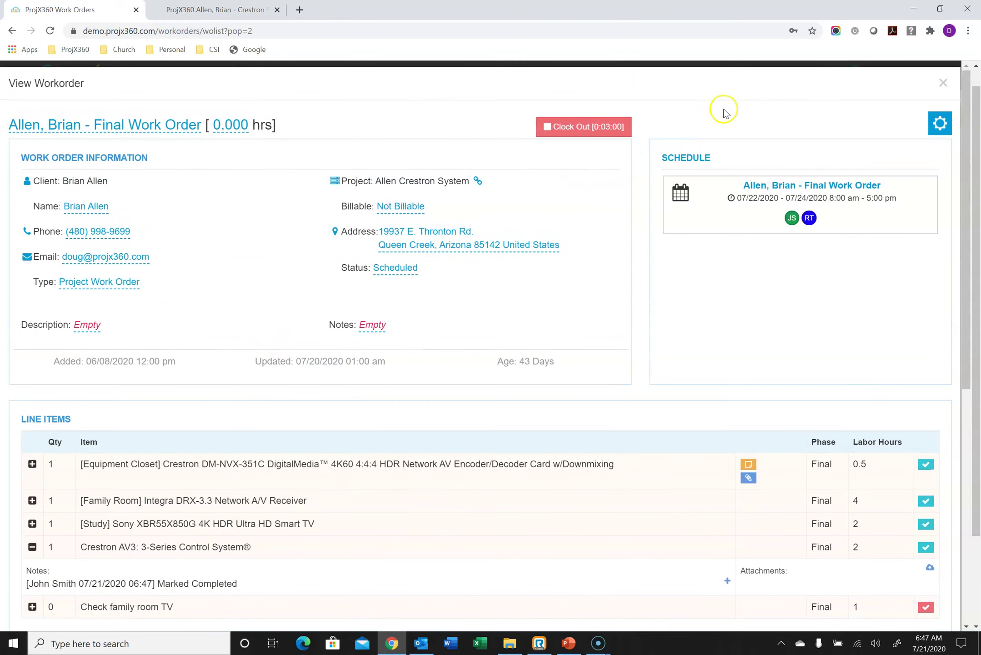
pyautogui.click(937, 140)
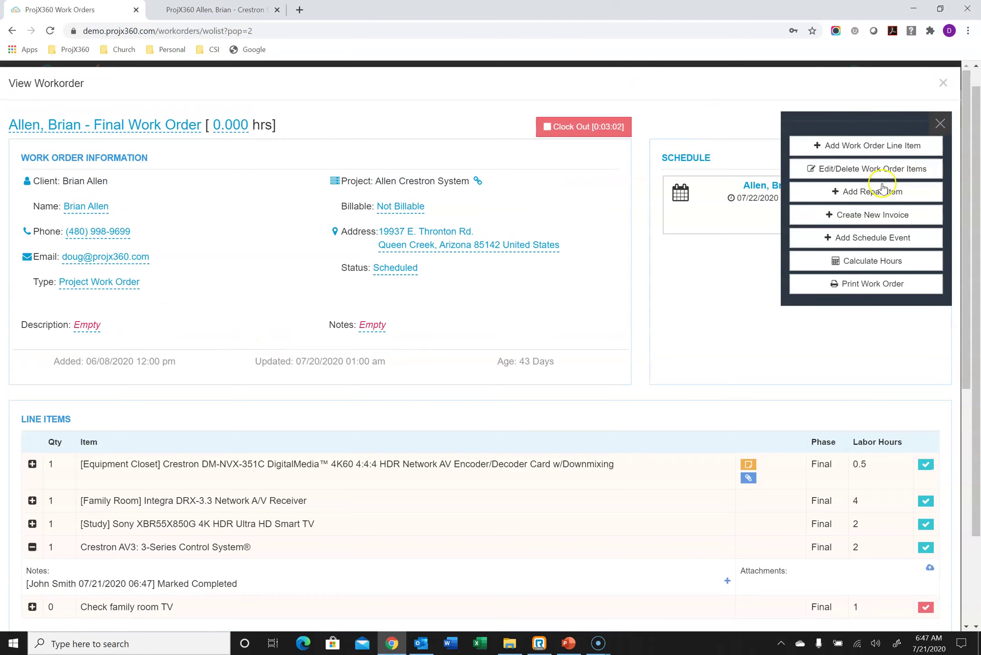
pyautogui.click(875, 192)
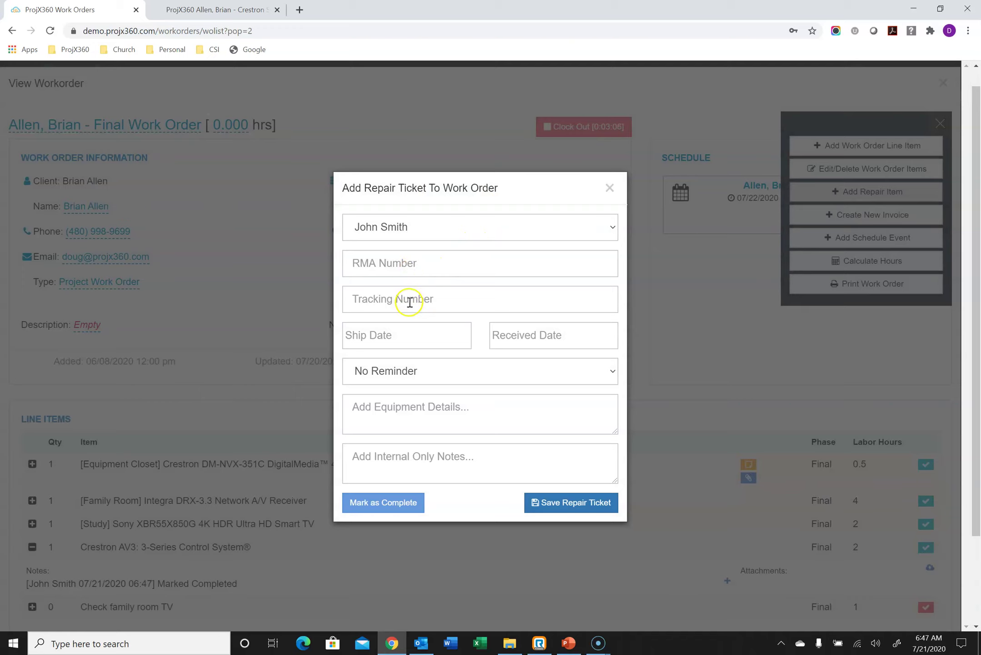
pyautogui.click(403, 335)
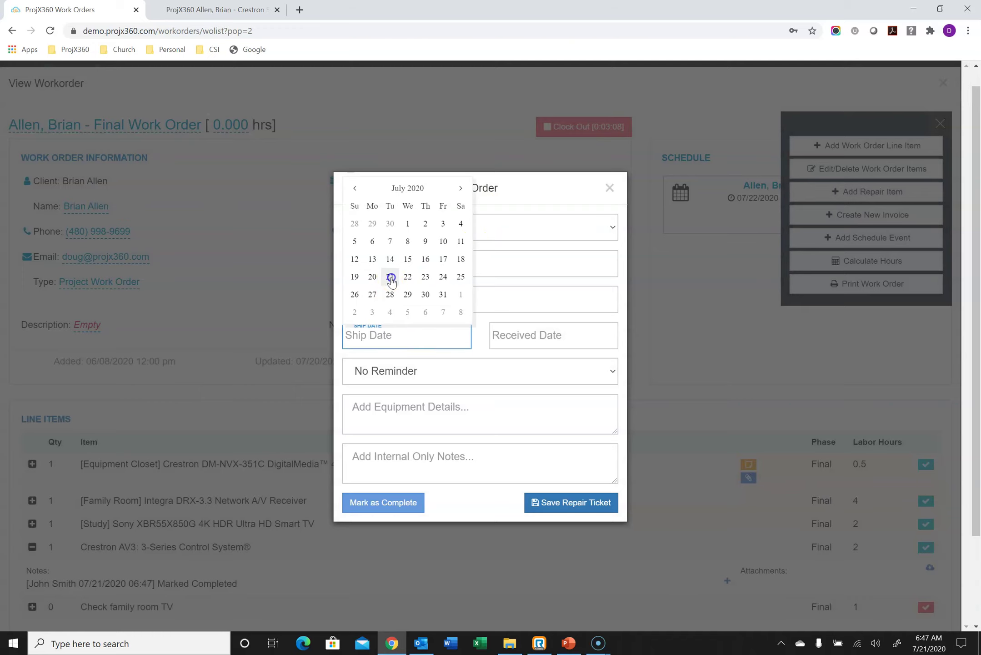
pyautogui.click(390, 278)
pyautogui.click(468, 371)
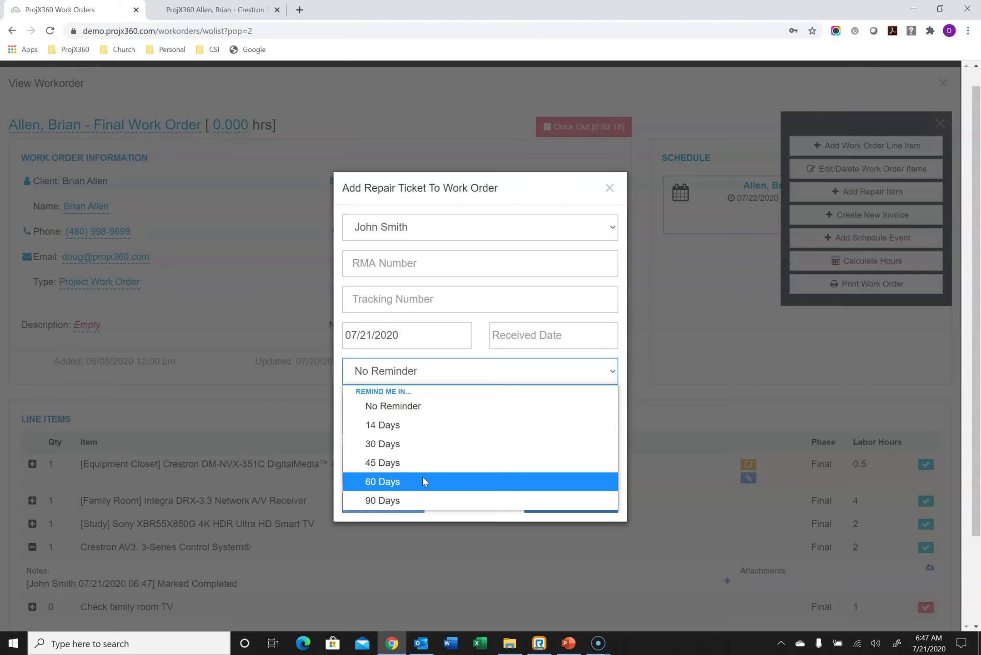
pyautogui.click(610, 187)
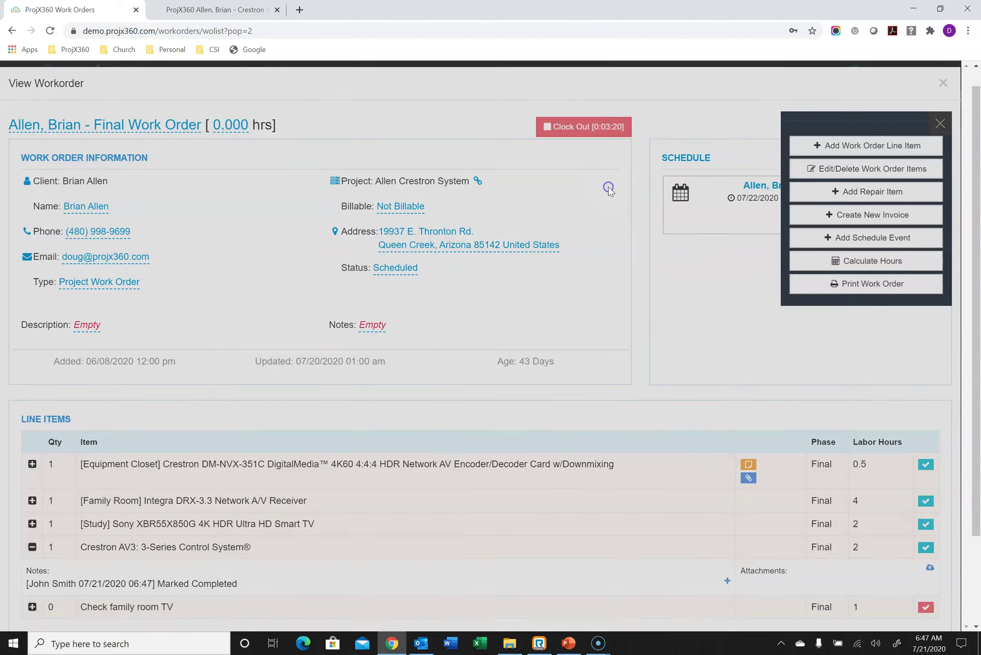
# Clock out of the Final Work Order and draw the client's signature in its signature area.
pyautogui.click(596, 130)
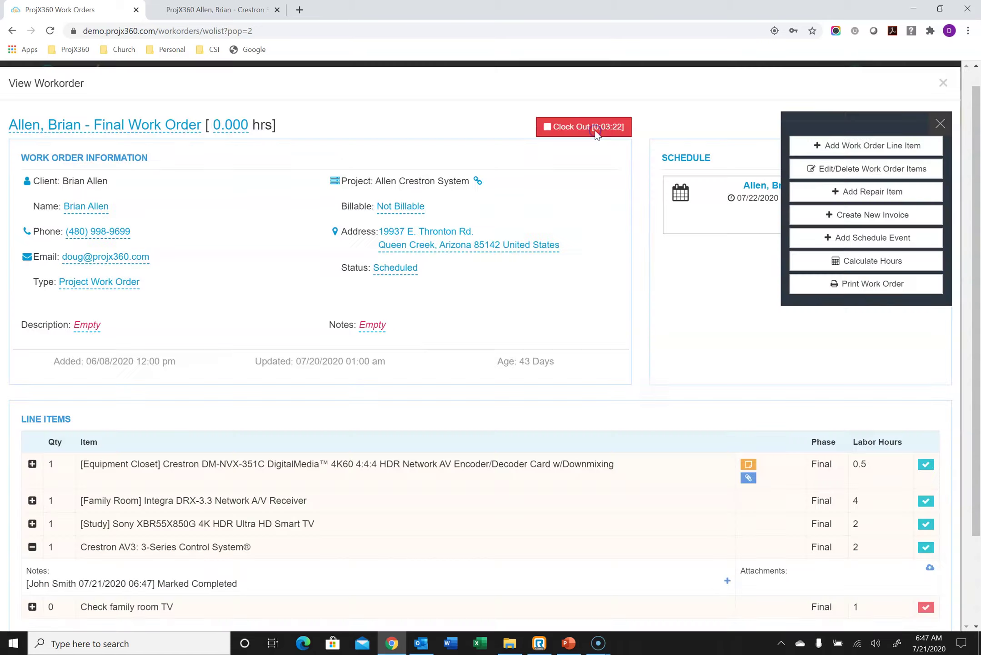
pyautogui.click(488, 395)
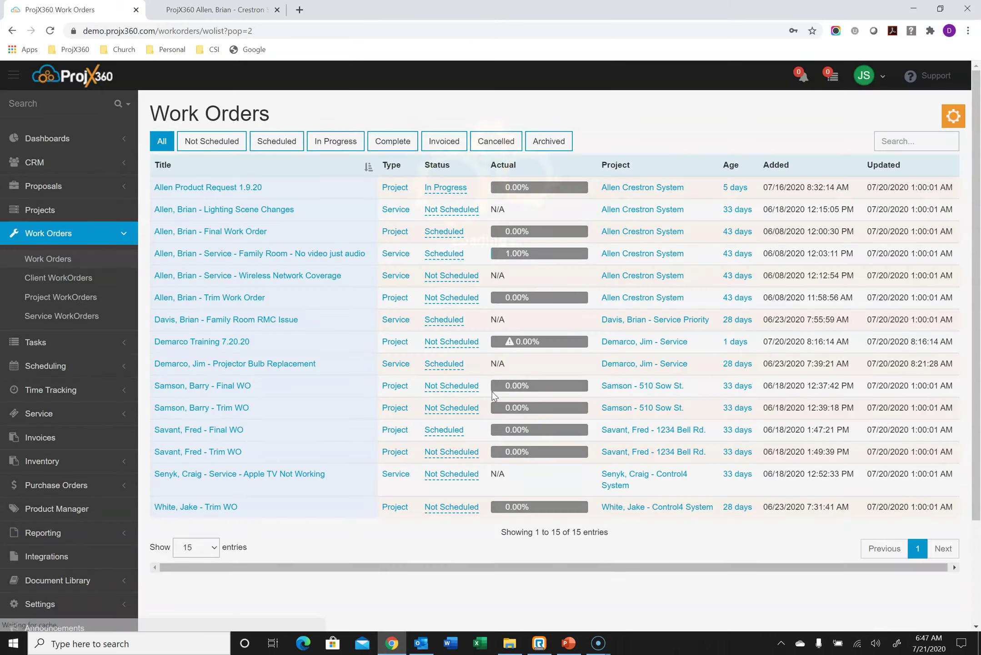
pyautogui.click(540, 324)
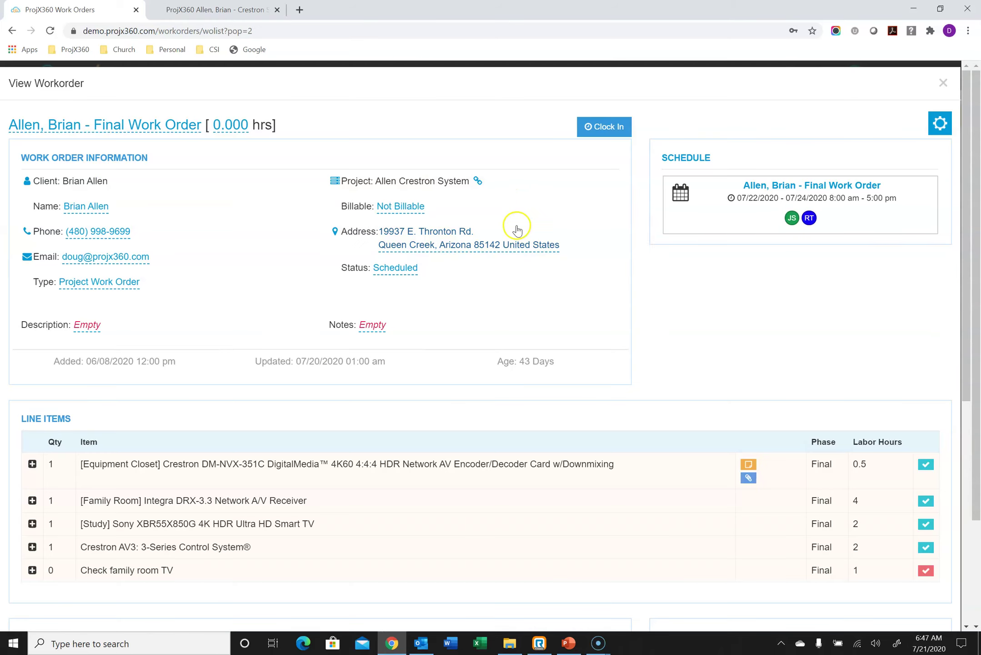
pyautogui.scroll(-10, 518, 227)
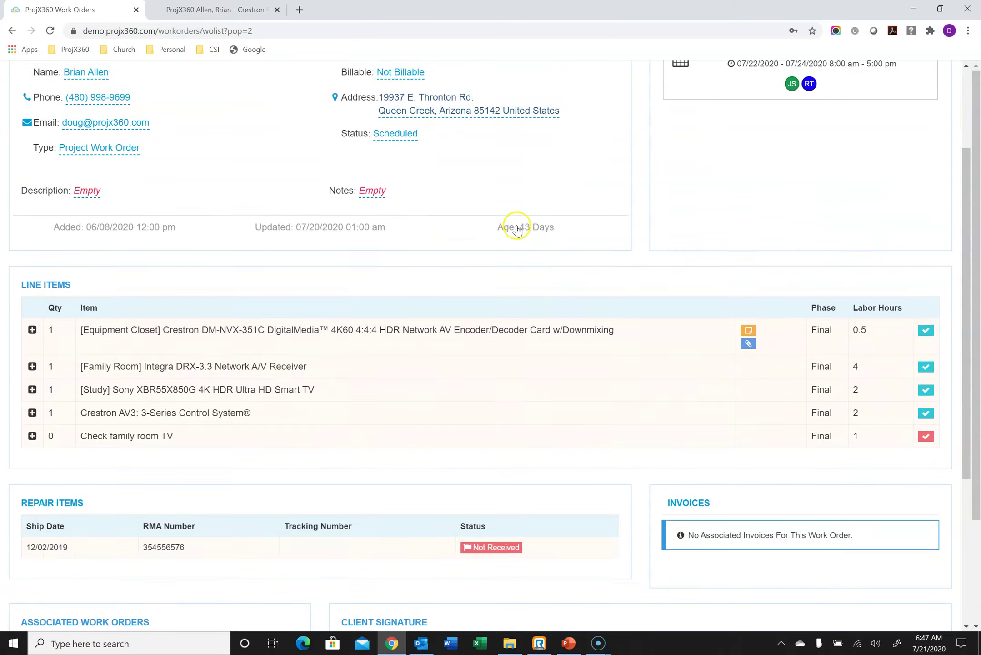
pyautogui.moveTo(435, 443)
pyautogui.mouseDown()
pyautogui.moveTo(404, 494)
pyautogui.moveTo(521, 455)
pyautogui.moveTo(654, 470)
pyautogui.mouseUp()
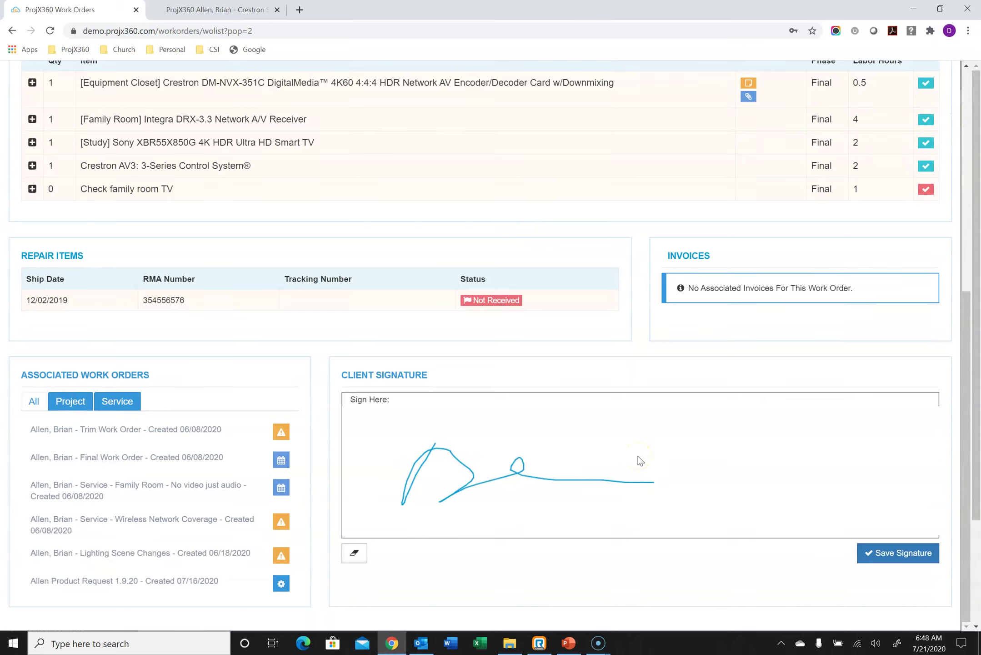
# Create a new invoice from the Final Work Order and add its uninvoiced Final phase time tracking entry.
pyautogui.scroll(8, 640, 461)
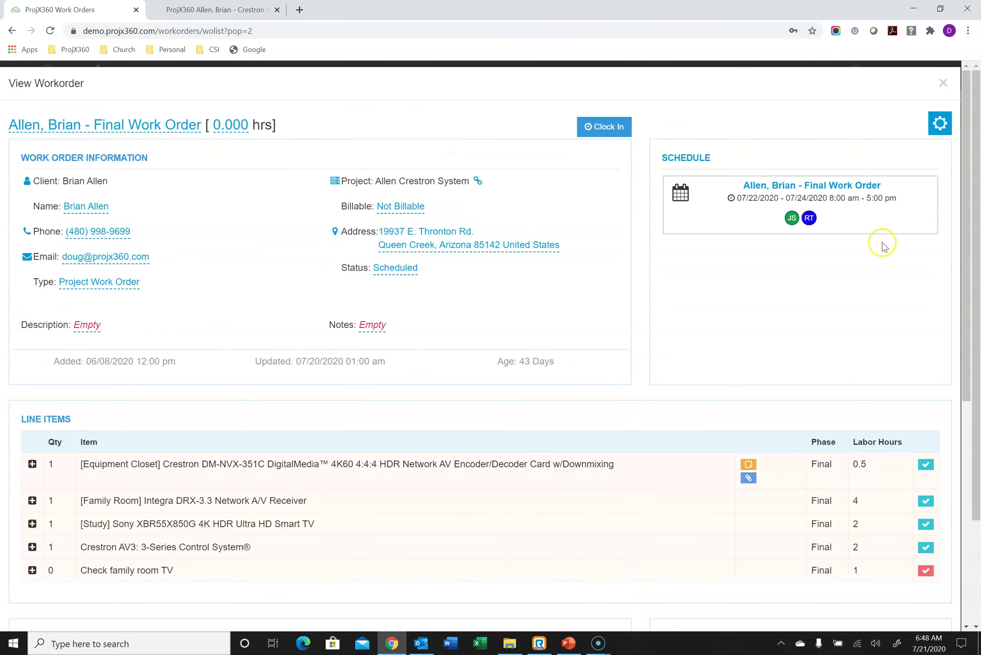
pyautogui.click(942, 125)
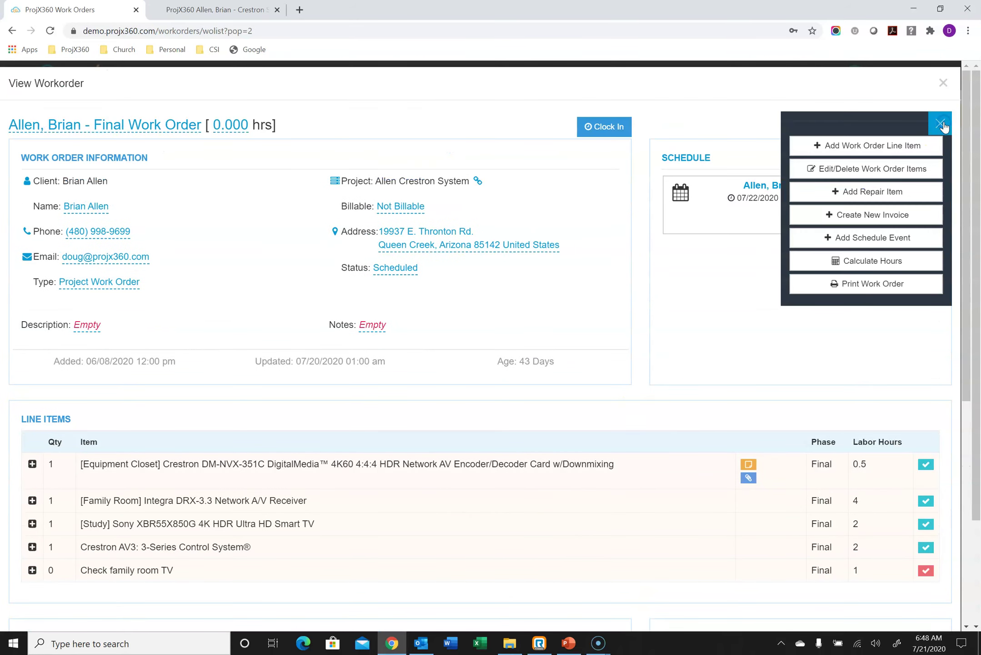
pyautogui.click(877, 216)
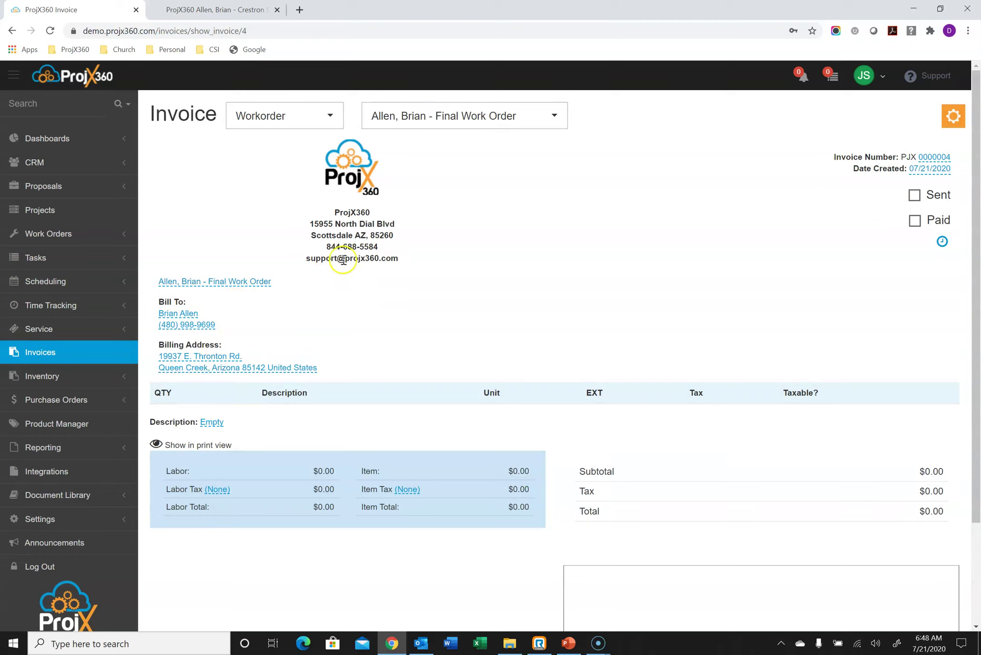
pyautogui.click(941, 243)
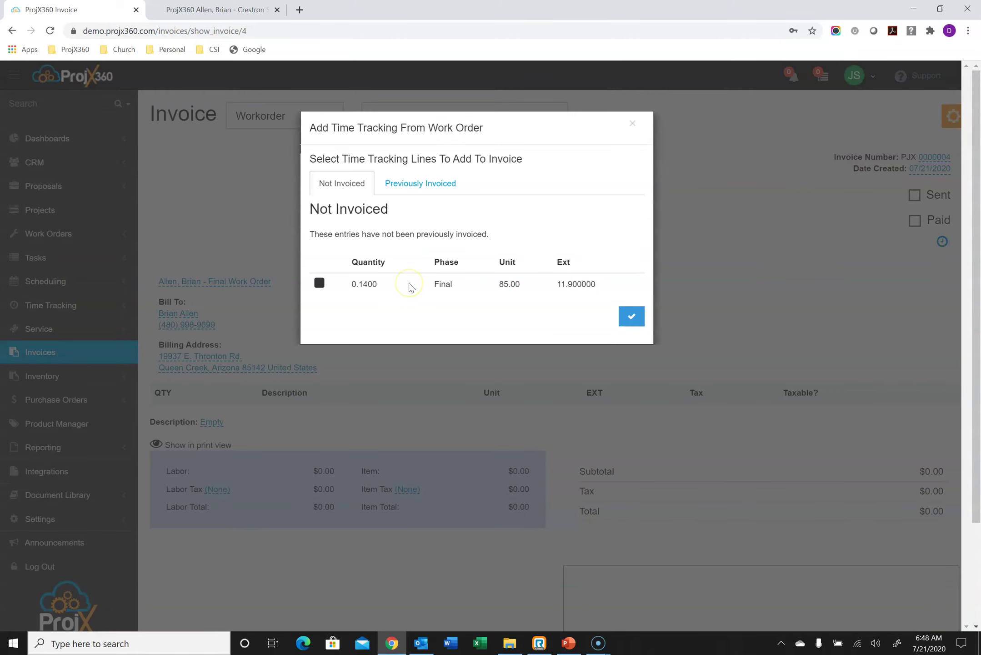
pyautogui.click(320, 285)
pyautogui.click(632, 317)
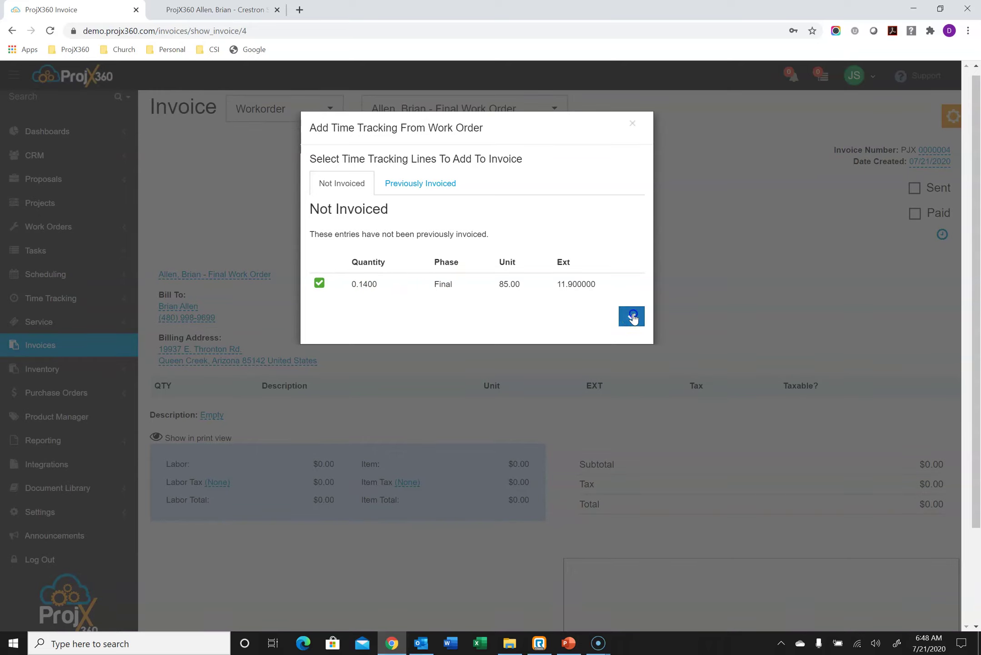
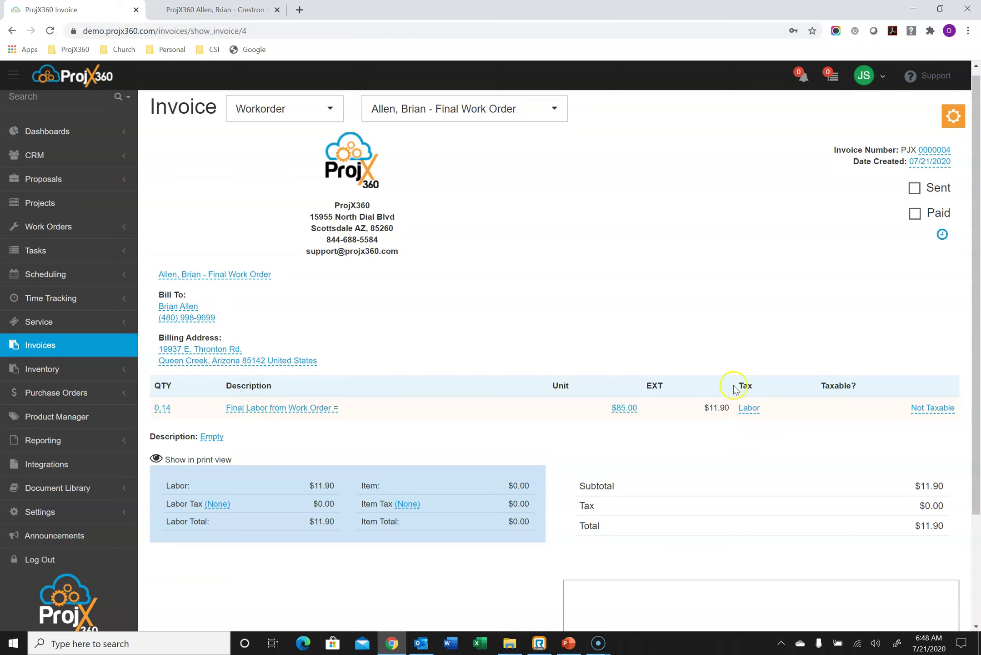
# Add the Crestron AV3: 3-Series Control System item from the Final Work Order as an invoice line, and finish adding lines.
pyautogui.click(955, 118)
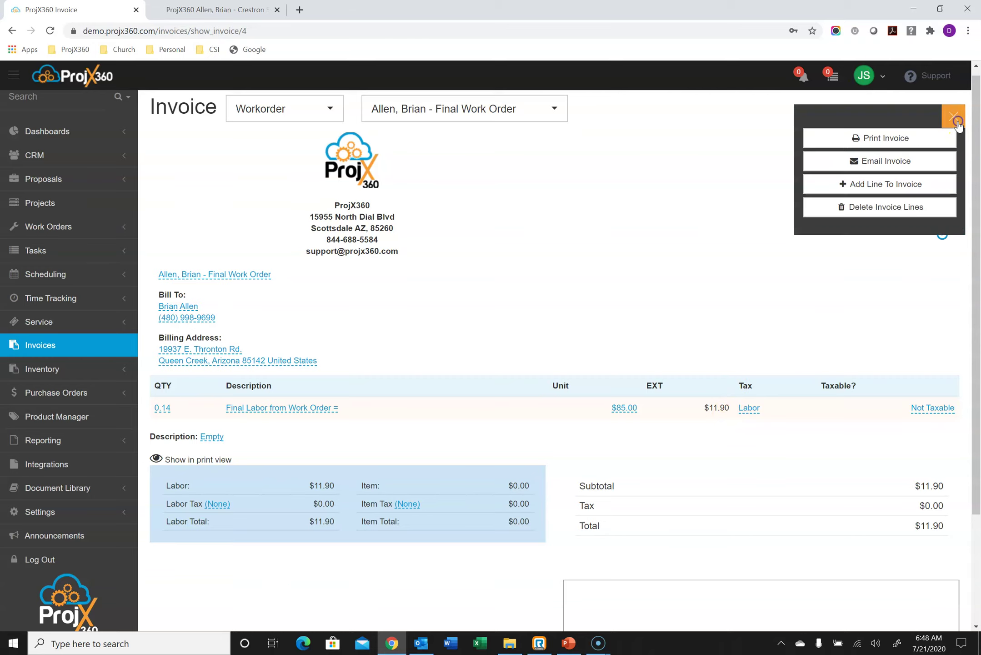
pyautogui.click(862, 186)
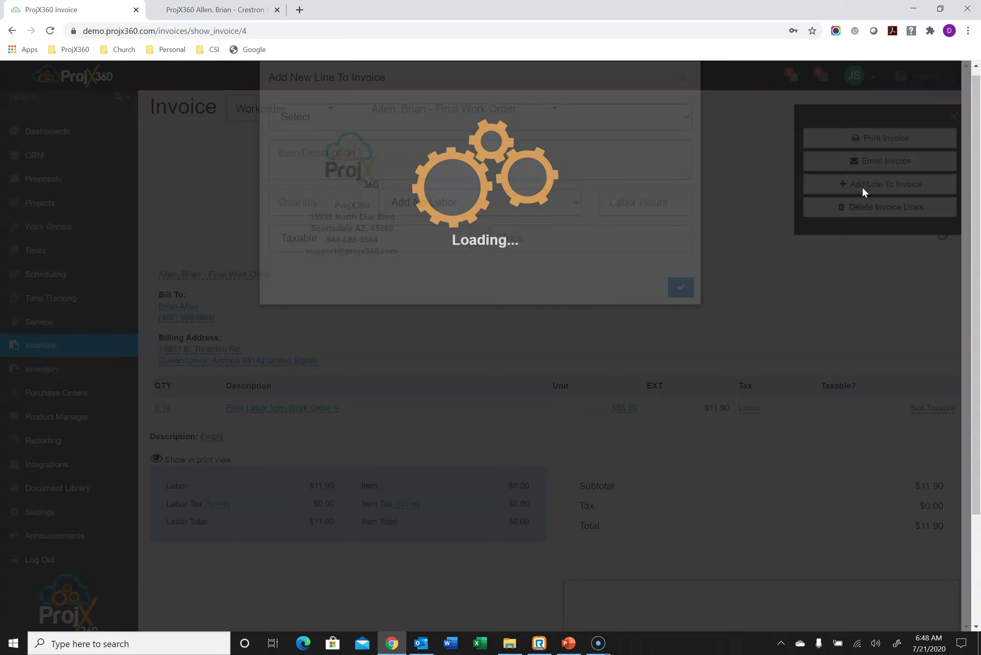
pyautogui.click(401, 117)
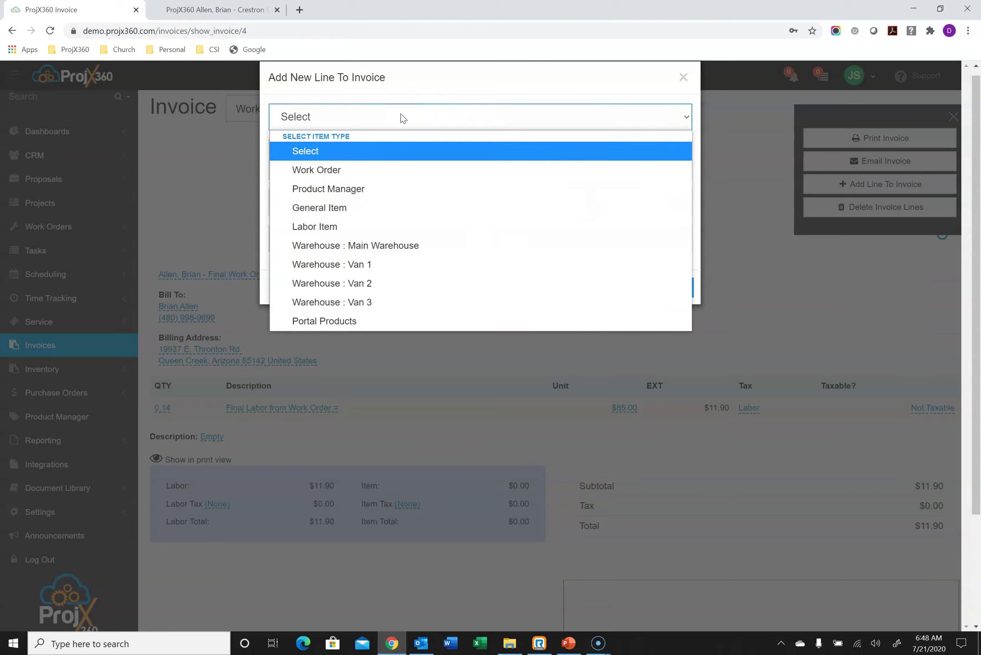
pyautogui.click(342, 169)
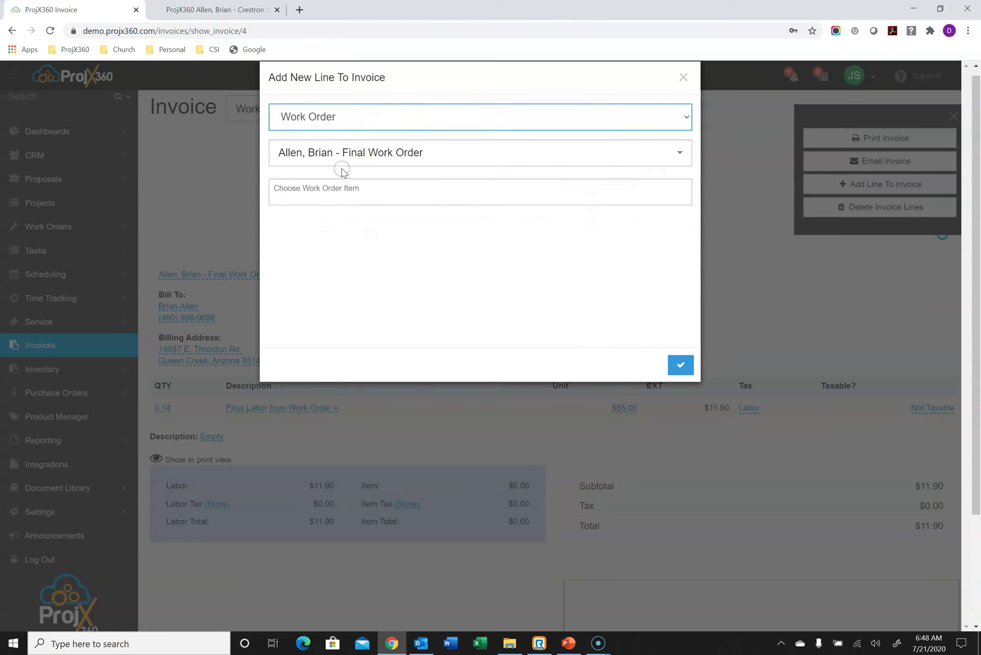
pyautogui.click(390, 182)
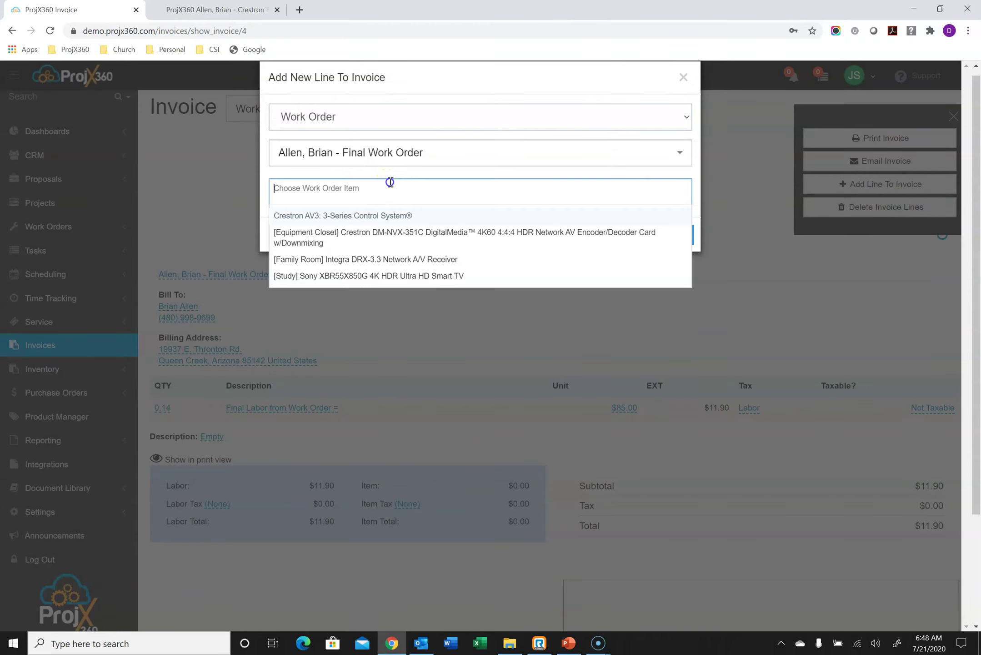
pyautogui.click(374, 214)
pyautogui.click(490, 85)
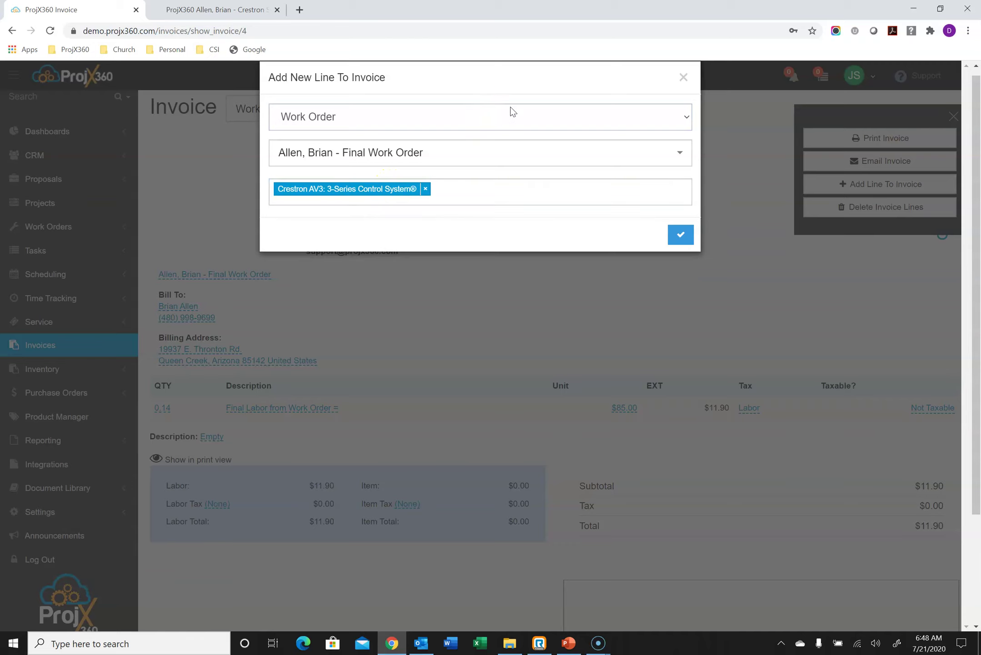
pyautogui.click(678, 235)
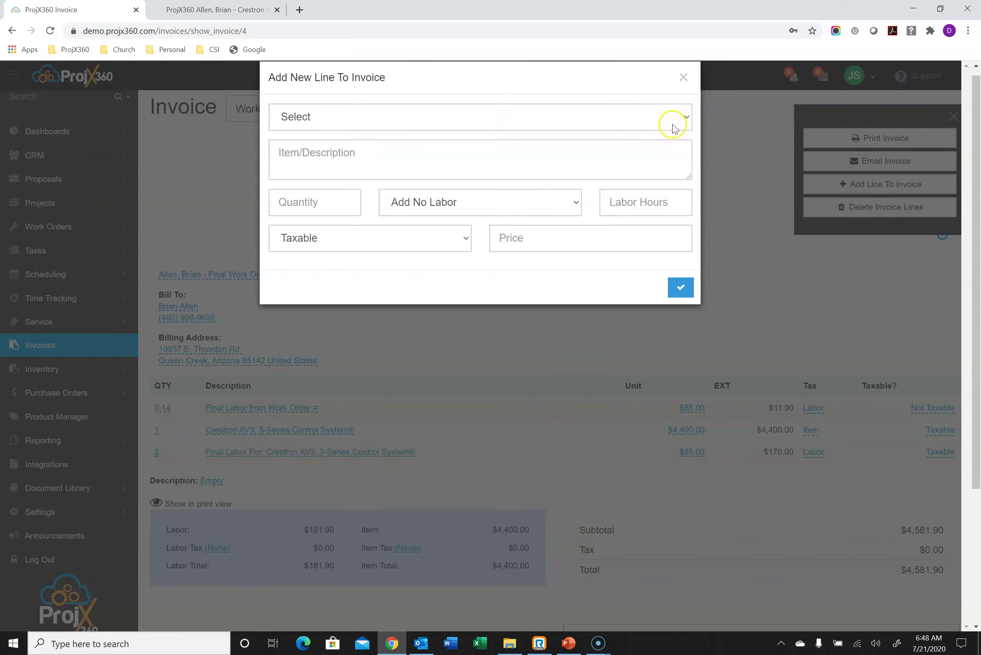
pyautogui.click(683, 78)
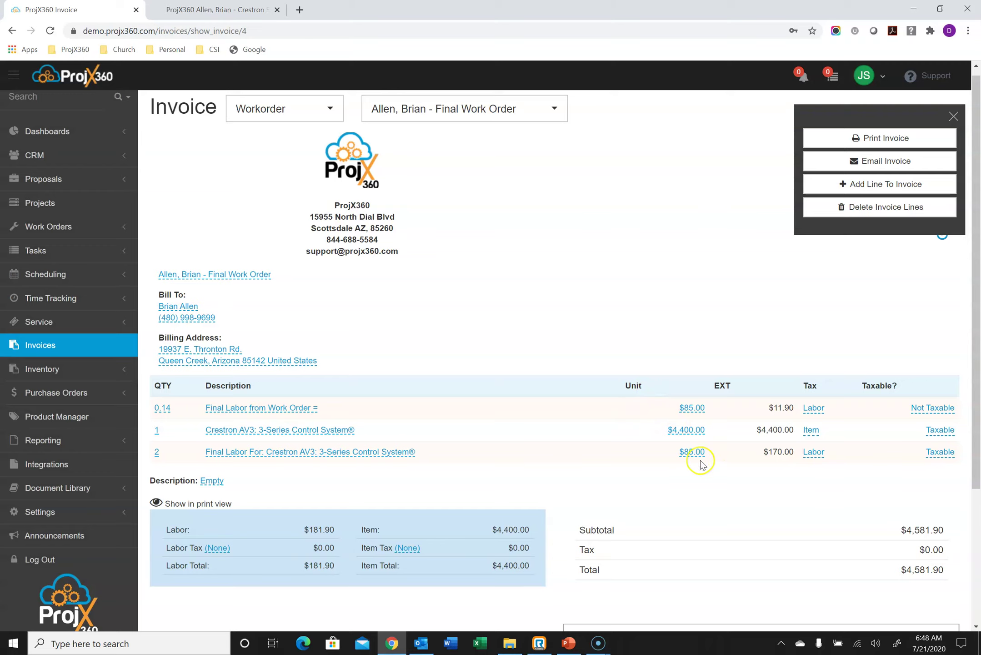
pyautogui.click(839, 184)
pyautogui.click(384, 119)
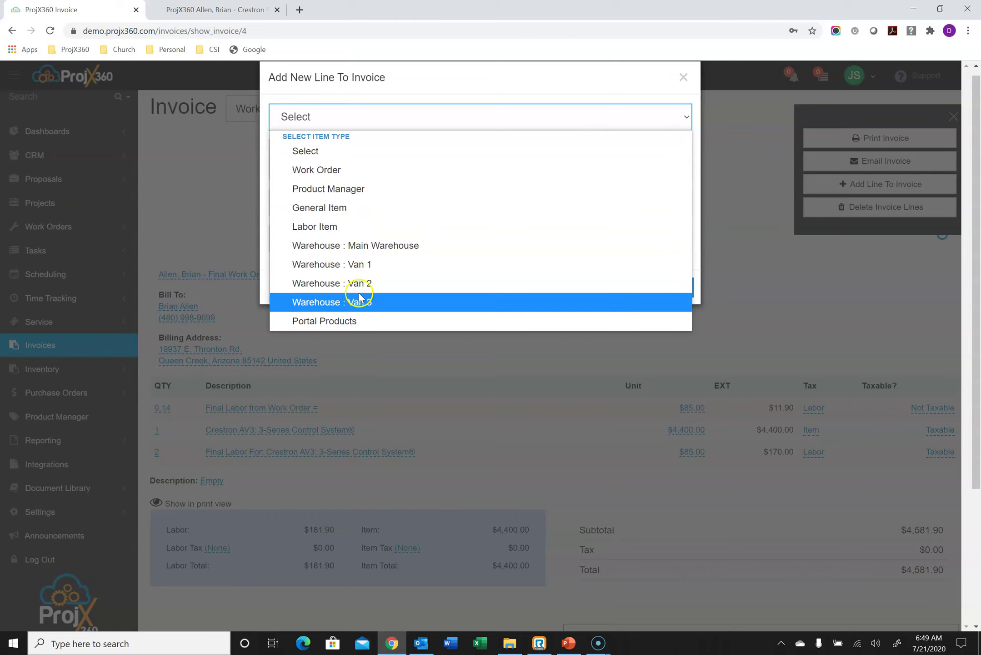
pyautogui.click(684, 80)
# Set the invoice's item tax to Scottsdale Sales Tax 8.0500 and draw a signature in the invoice's signature area.
pyautogui.scroll(-5, 635, 225)
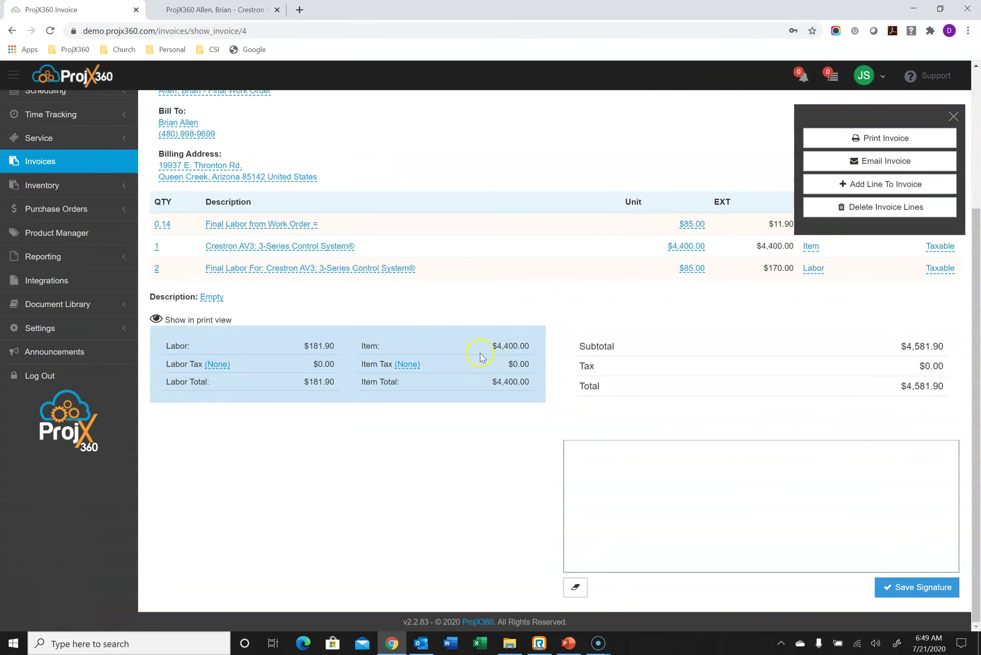
pyautogui.click(406, 367)
pyautogui.click(439, 363)
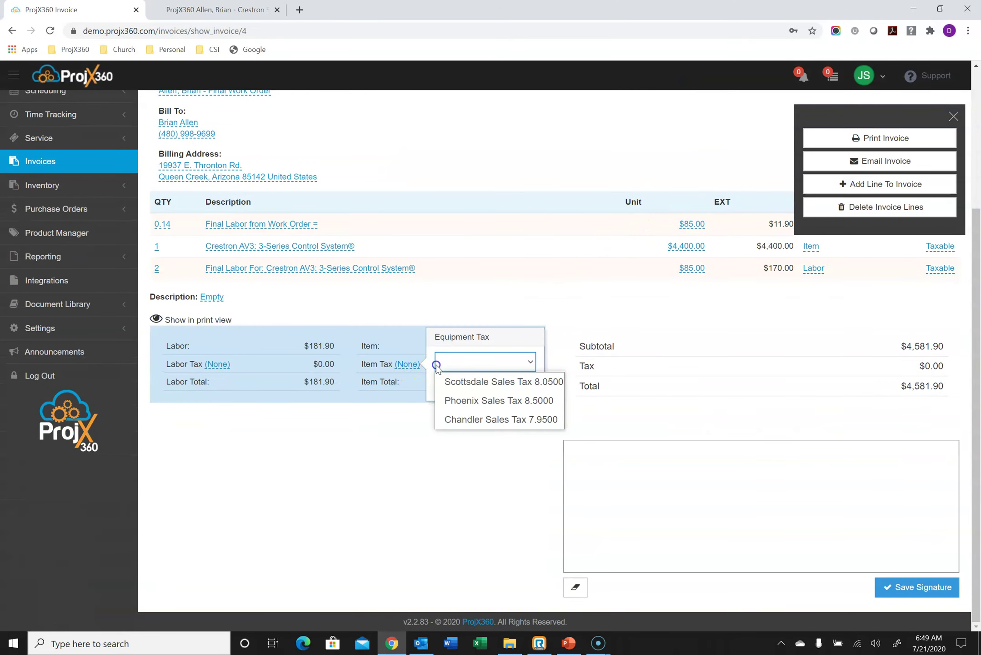
pyautogui.click(452, 382)
pyautogui.click(507, 384)
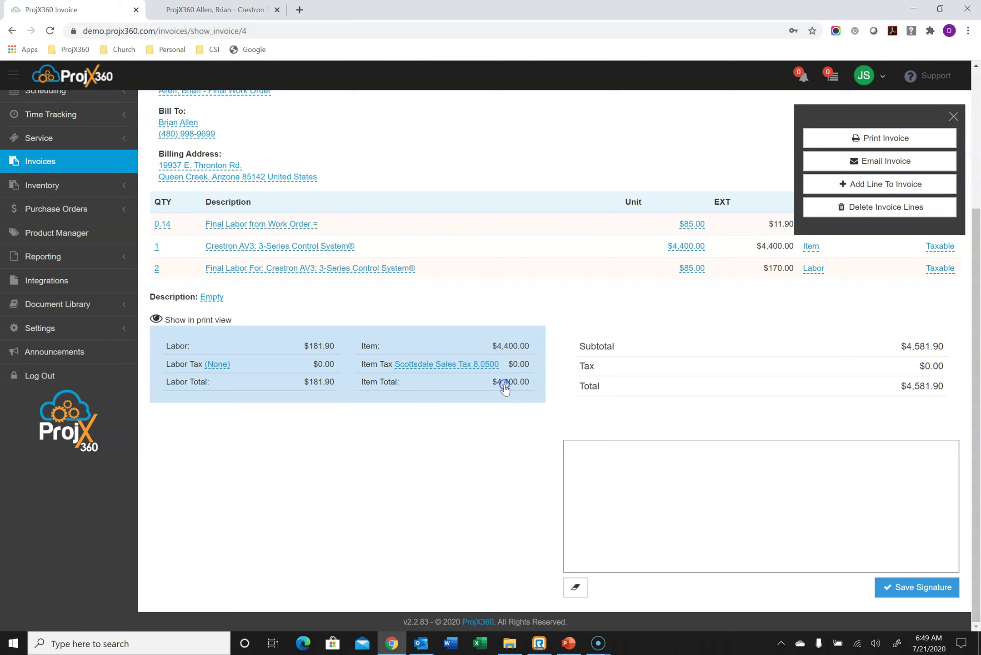
pyautogui.moveTo(624, 462)
pyautogui.mouseDown()
pyautogui.moveTo(592, 539)
pyautogui.moveTo(679, 485)
pyautogui.moveTo(889, 549)
pyautogui.mouseUp()
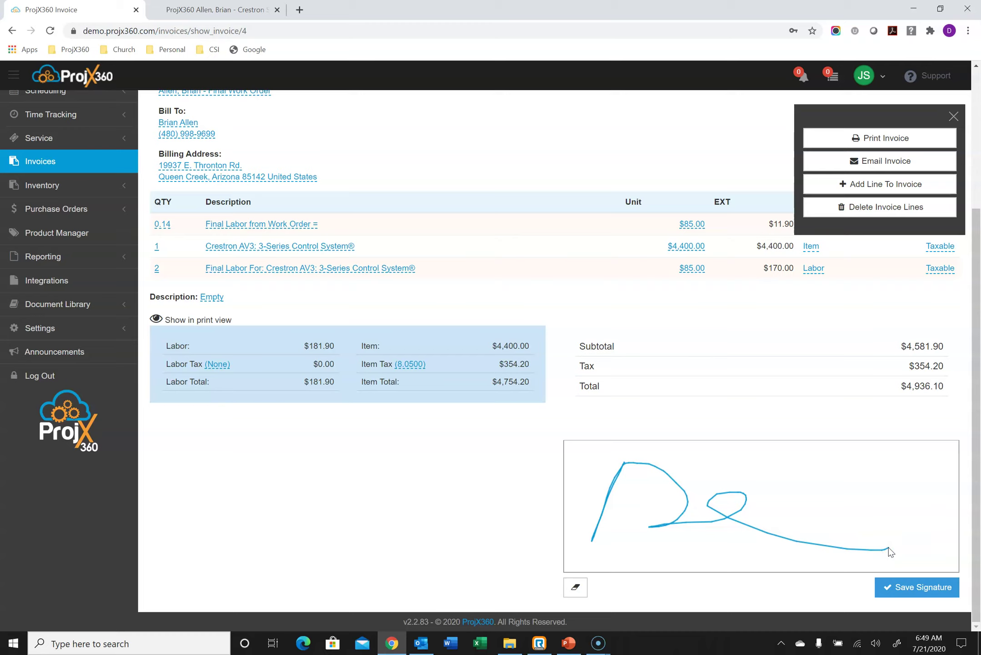
# Open the master schedule and view the availability of employee DG.
pyautogui.scroll(3, 340, 330)
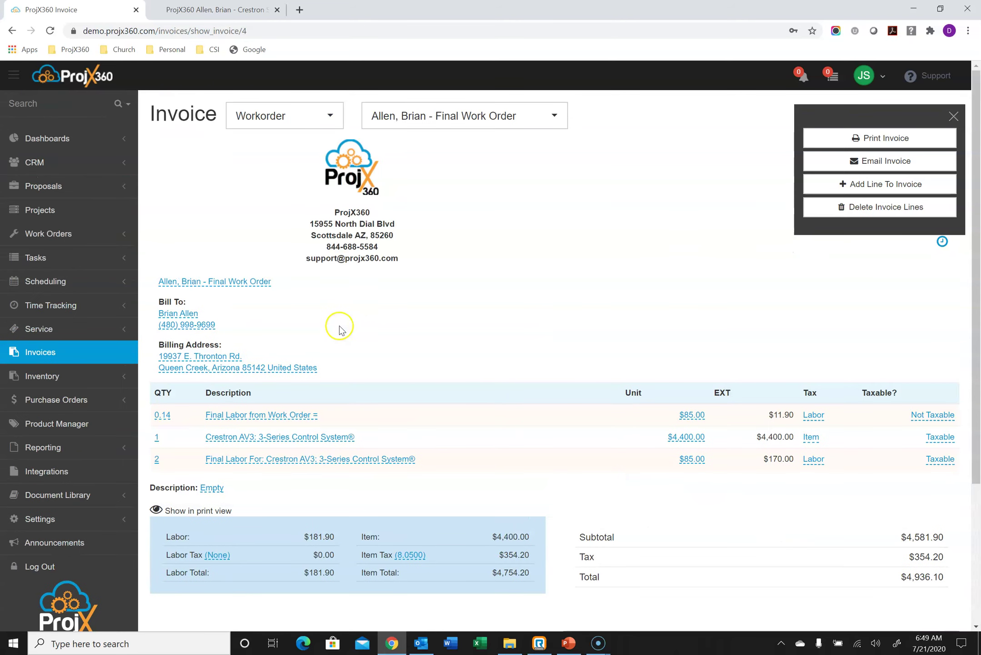
pyautogui.click(94, 288)
pyautogui.scroll(-1, 94, 294)
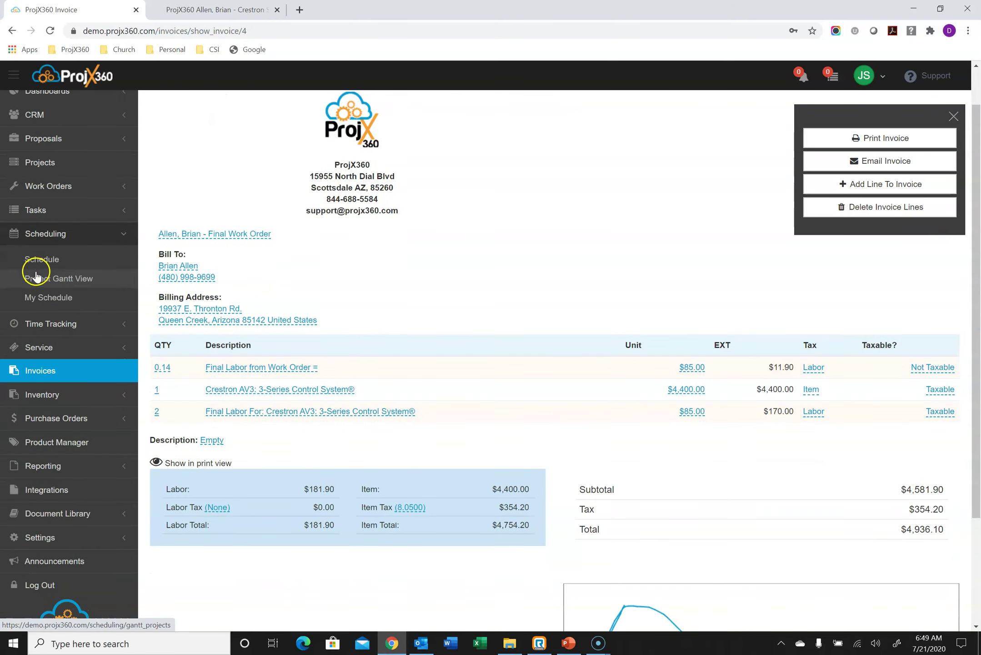
pyautogui.click(42, 249)
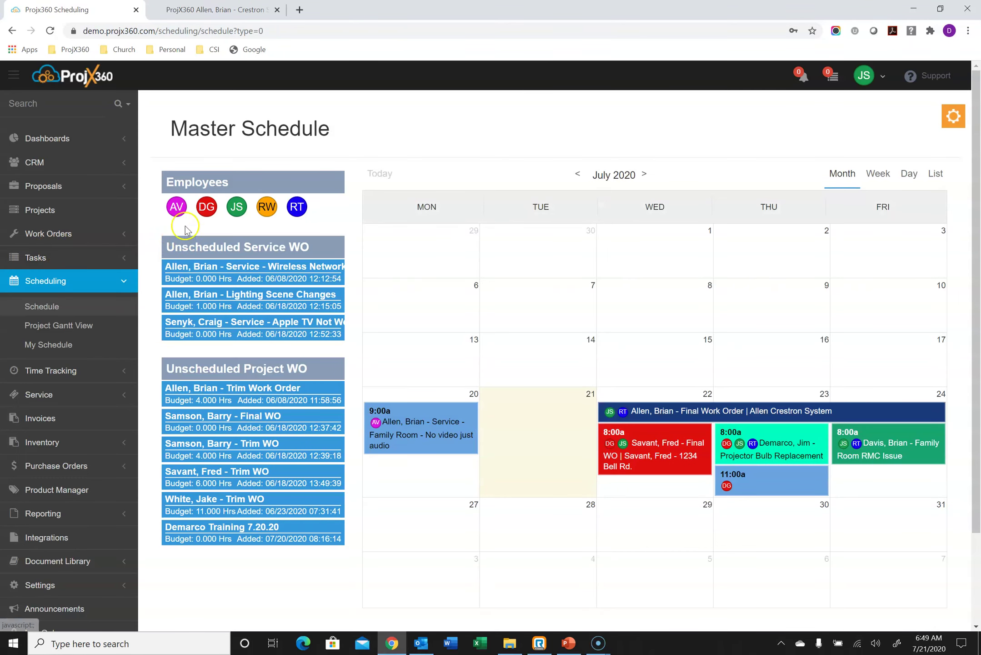
pyautogui.click(207, 208)
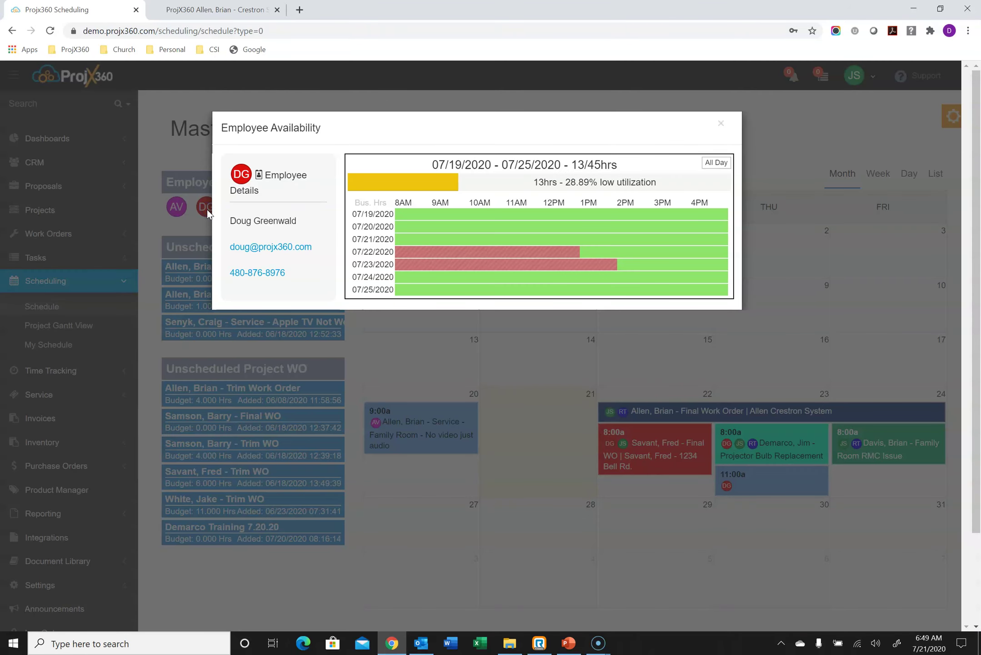
# Close the employee availability and compare the master schedule's week, day and list layouts, ending on the week layout.
pyautogui.click(720, 124)
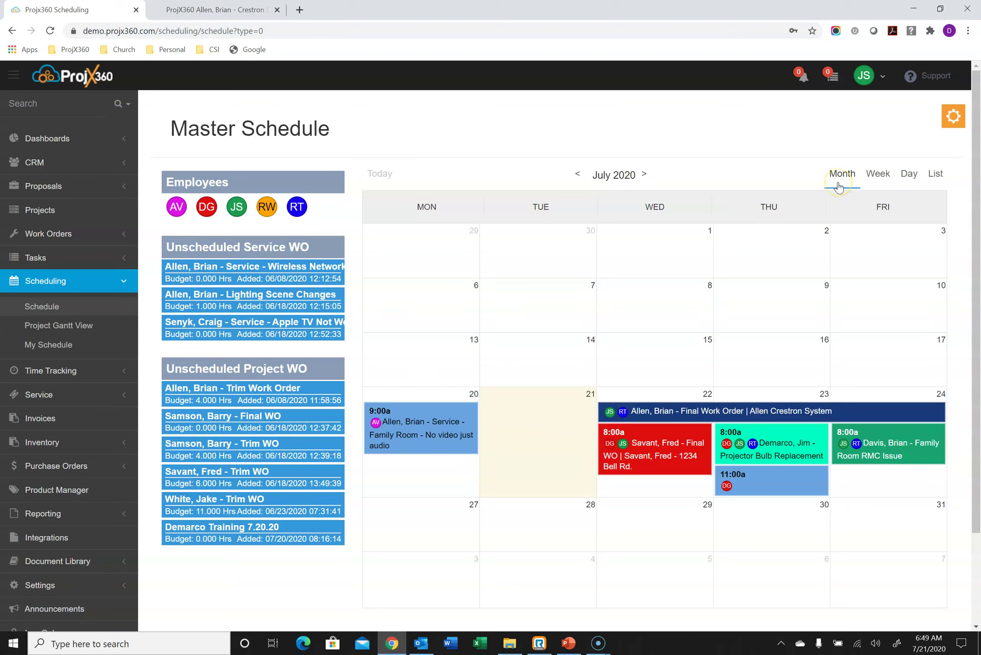
pyautogui.click(873, 175)
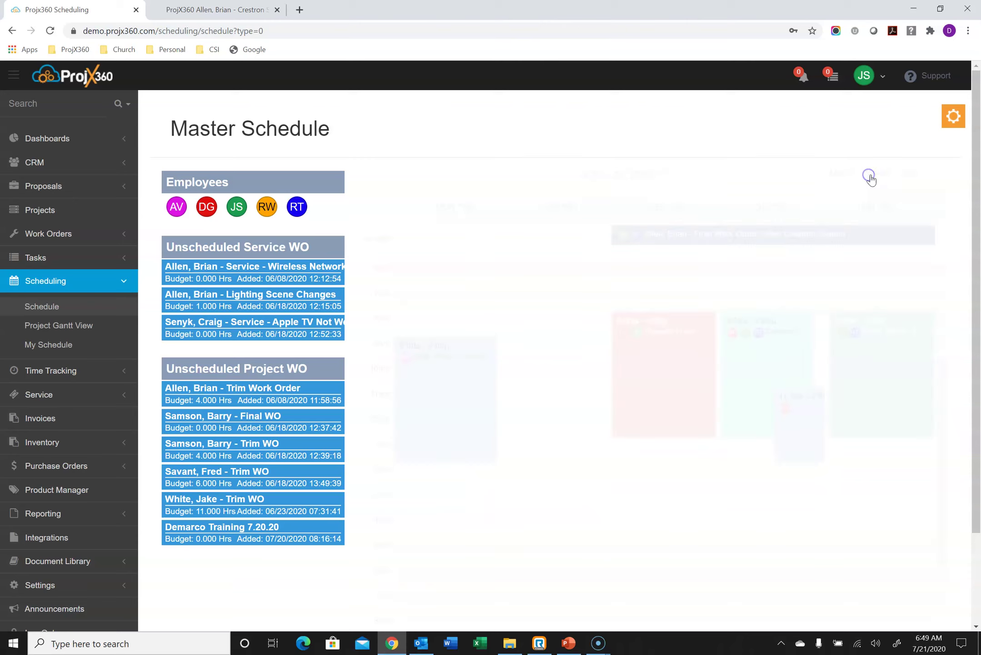
pyautogui.click(907, 175)
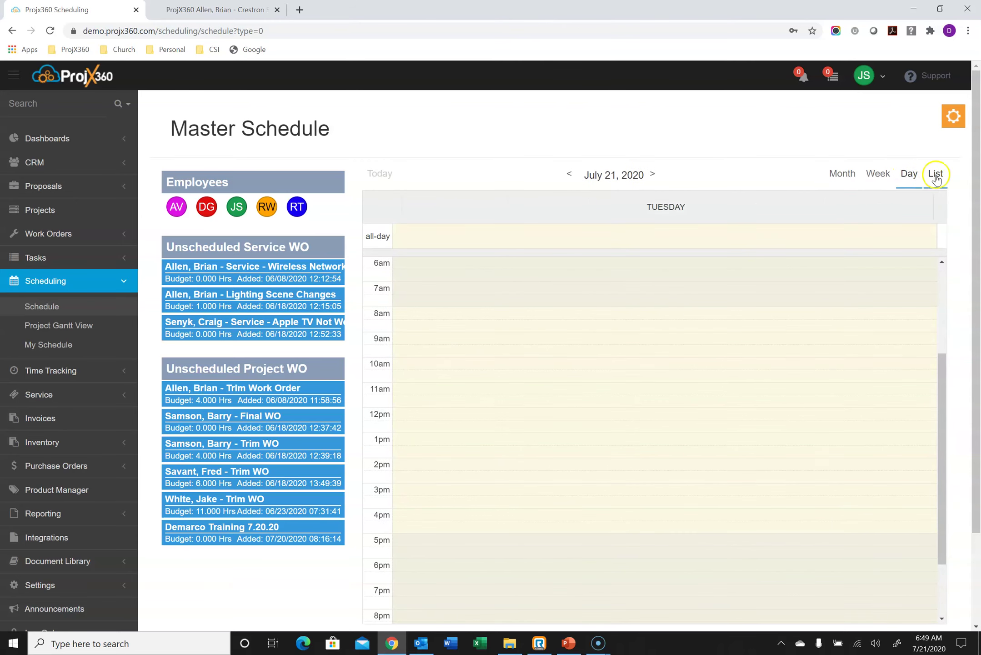
pyautogui.click(936, 177)
pyautogui.click(871, 176)
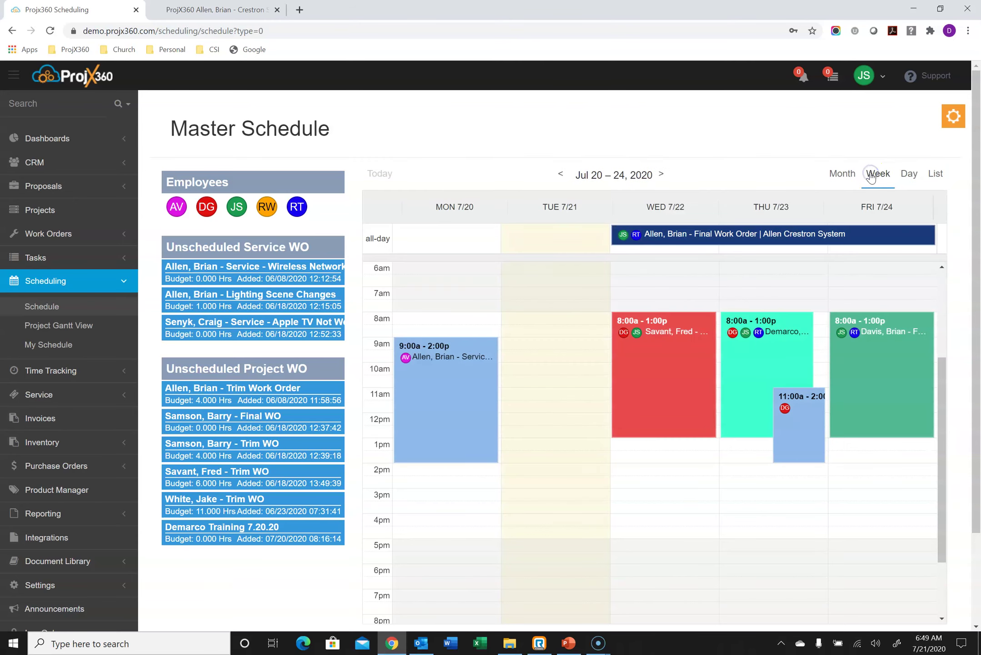
# View the service work order schedule and switch to the project work order schedule.
pyautogui.click(945, 122)
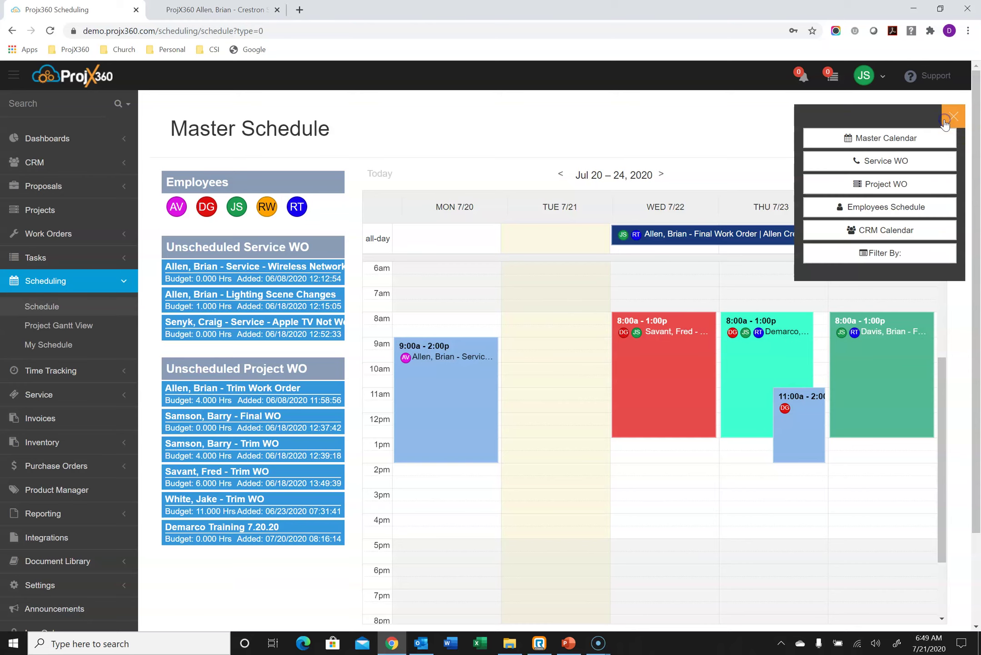
pyautogui.click(878, 161)
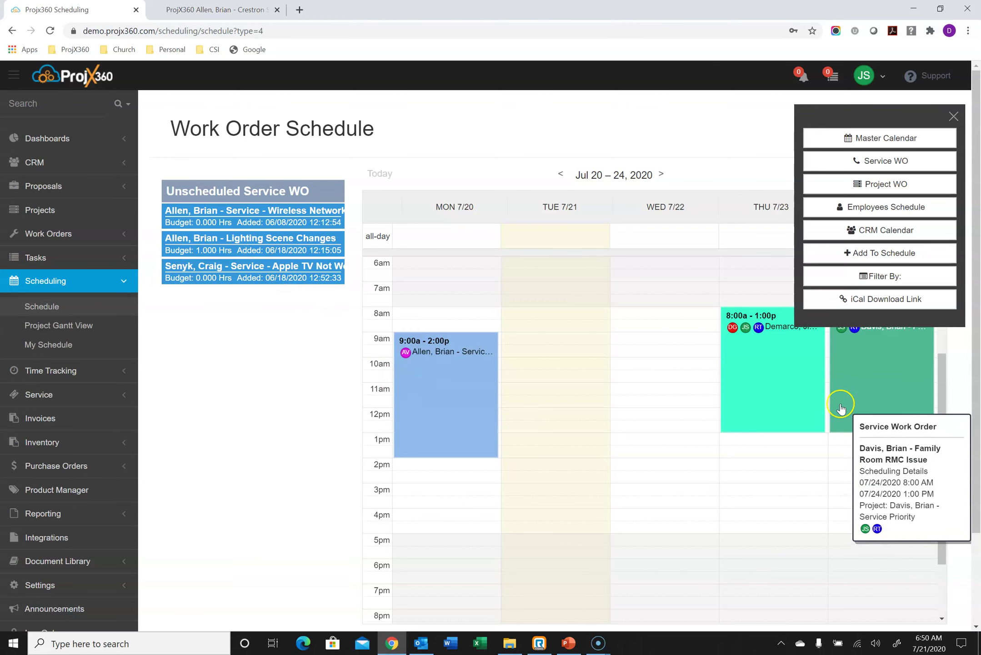
pyautogui.click(876, 190)
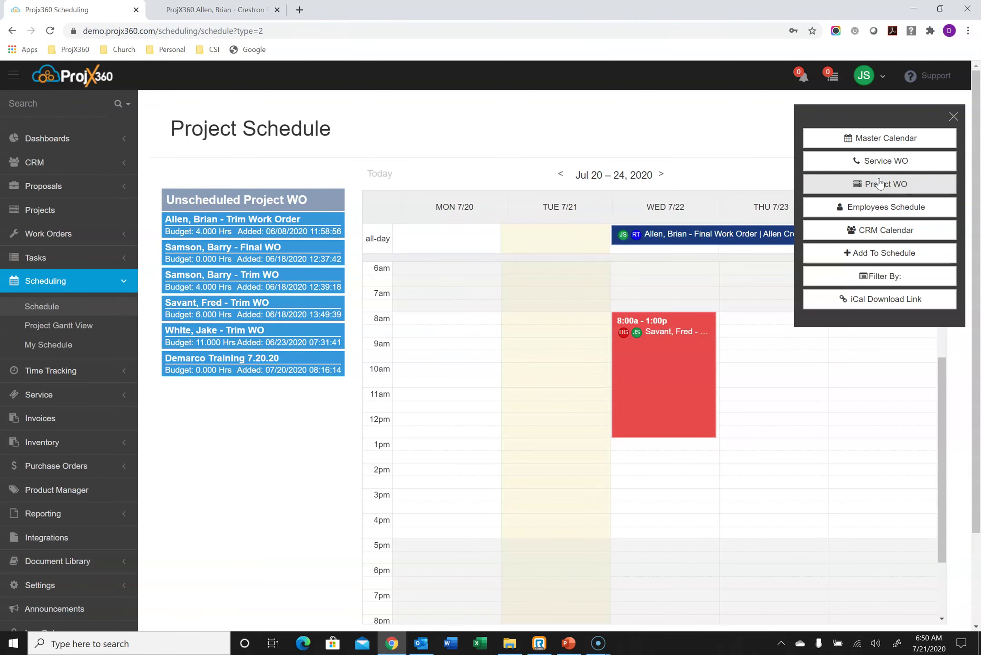
pyautogui.click(953, 117)
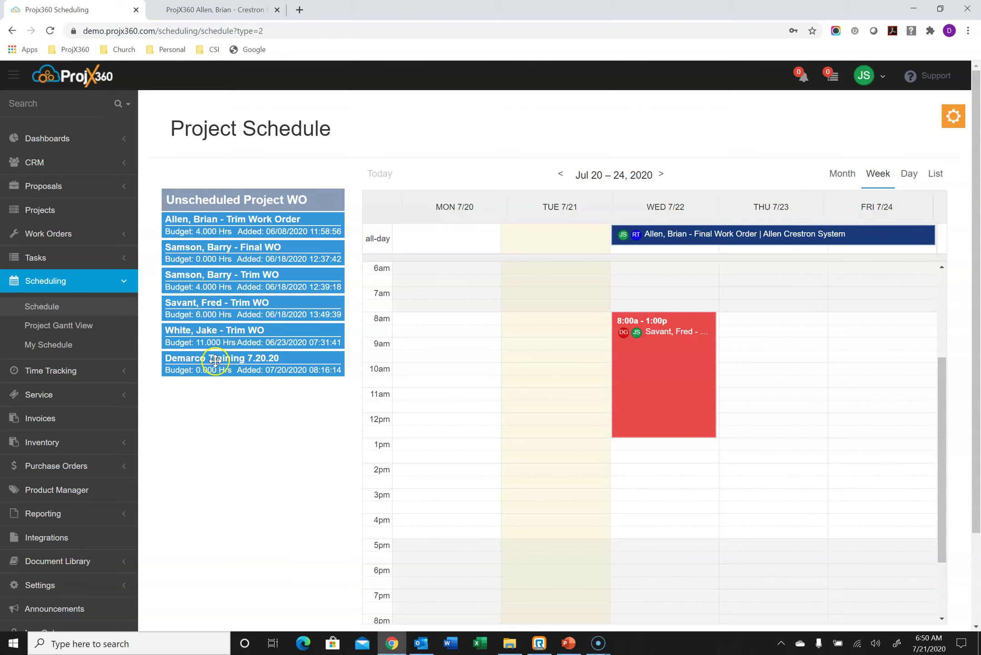
# Schedule the unscheduled Training 7.20.20 work order on 07/23/2020 from 11:30 AM to 1:30 PM and color the event orange.
pyautogui.moveTo(215, 360); pyautogui.dragTo(771, 404)
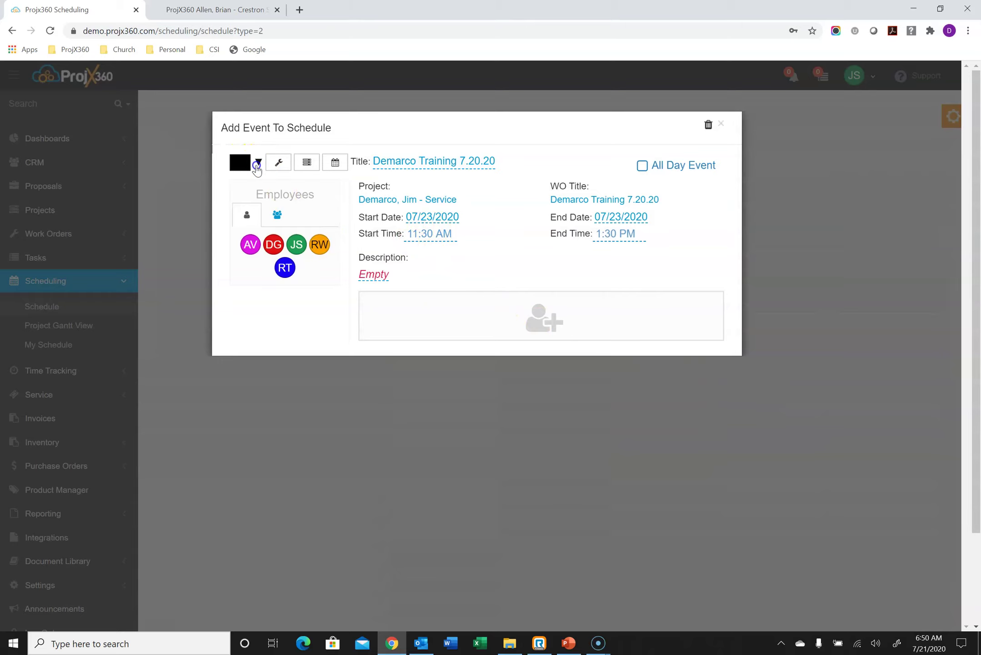
pyautogui.click(258, 166)
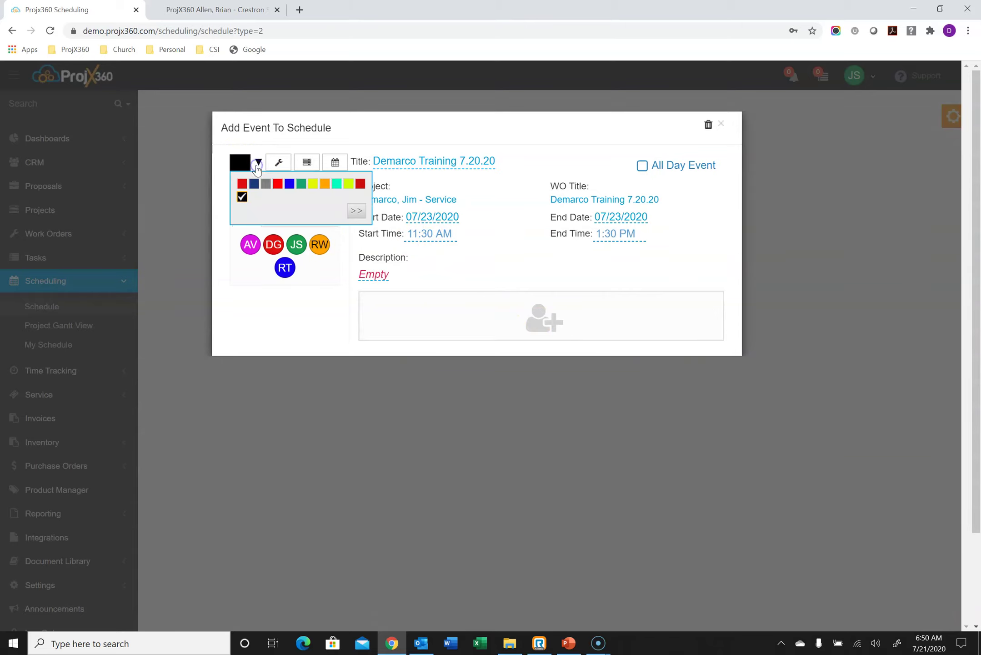
pyautogui.click(325, 184)
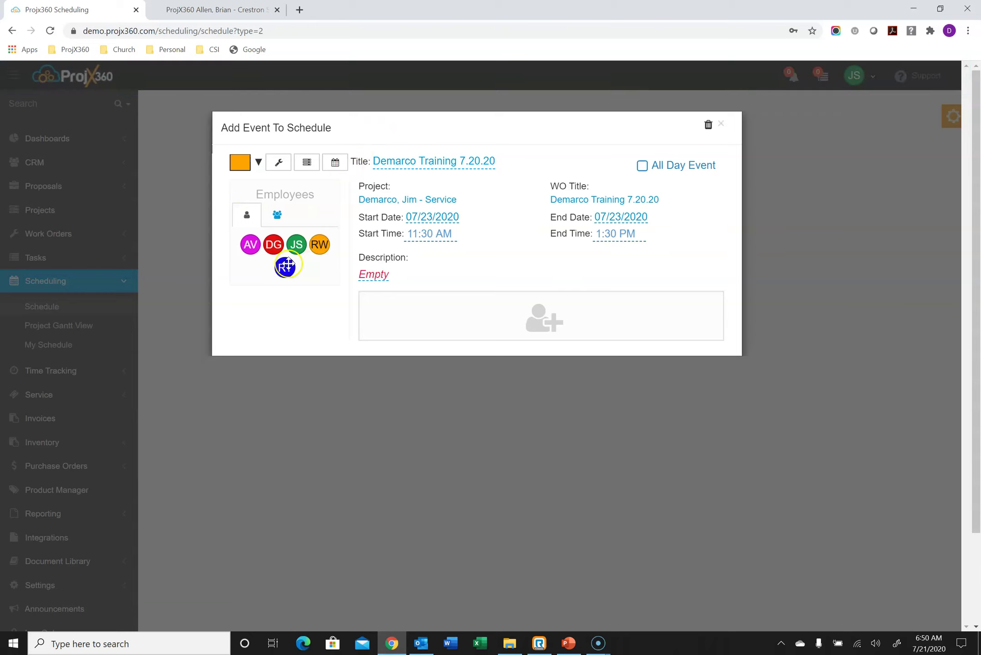
# Assign employee RT and the Service team to the Training 7.20.20 event and close its details.
pyautogui.moveTo(299, 269); pyautogui.dragTo(409, 305)
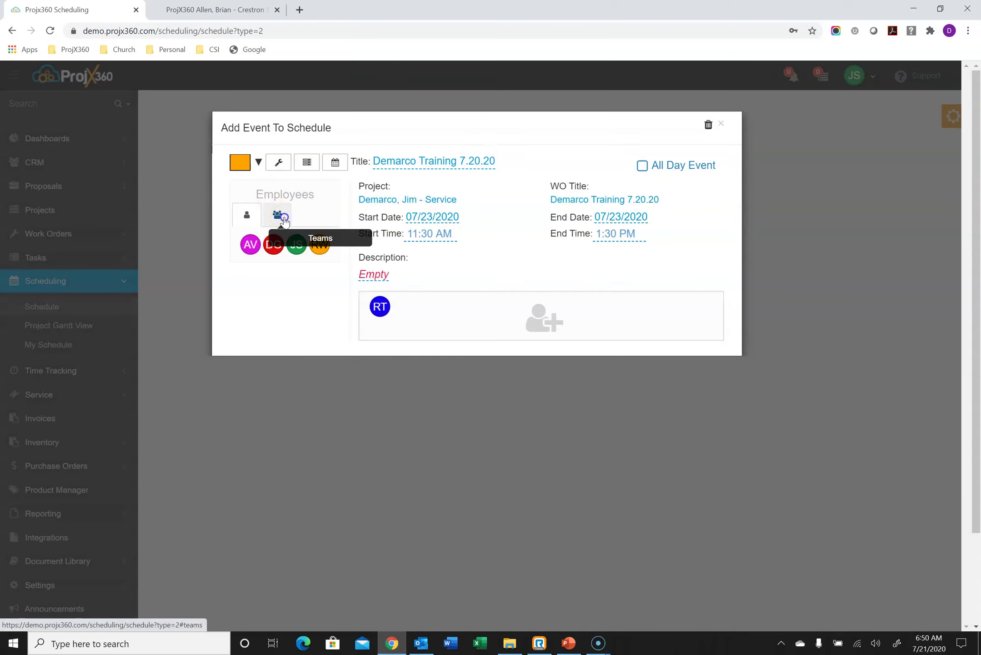
pyautogui.click(277, 215)
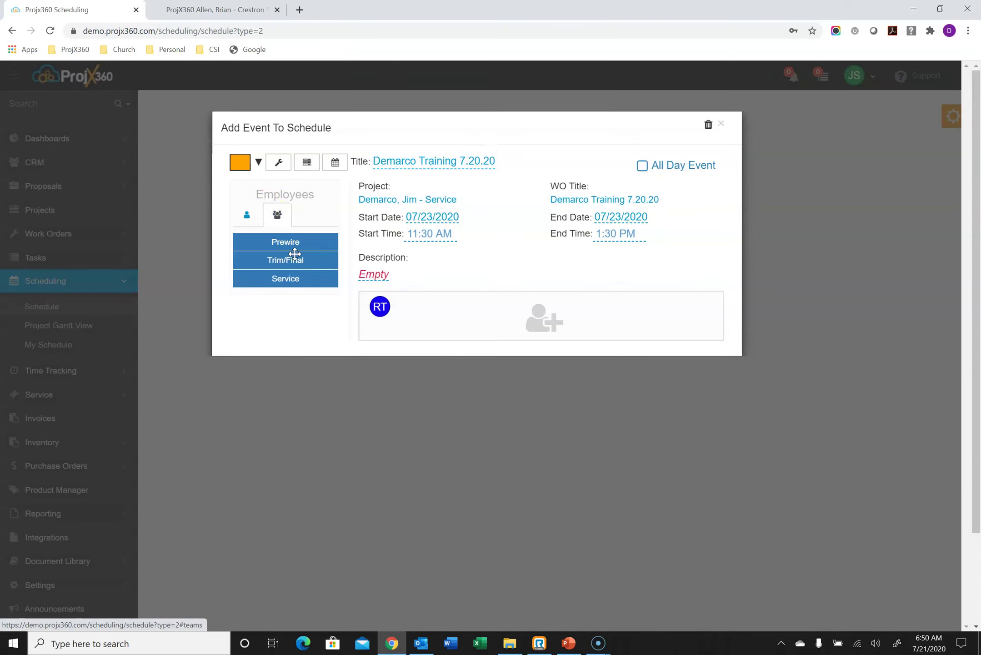
pyautogui.moveTo(295, 278); pyautogui.dragTo(521, 311)
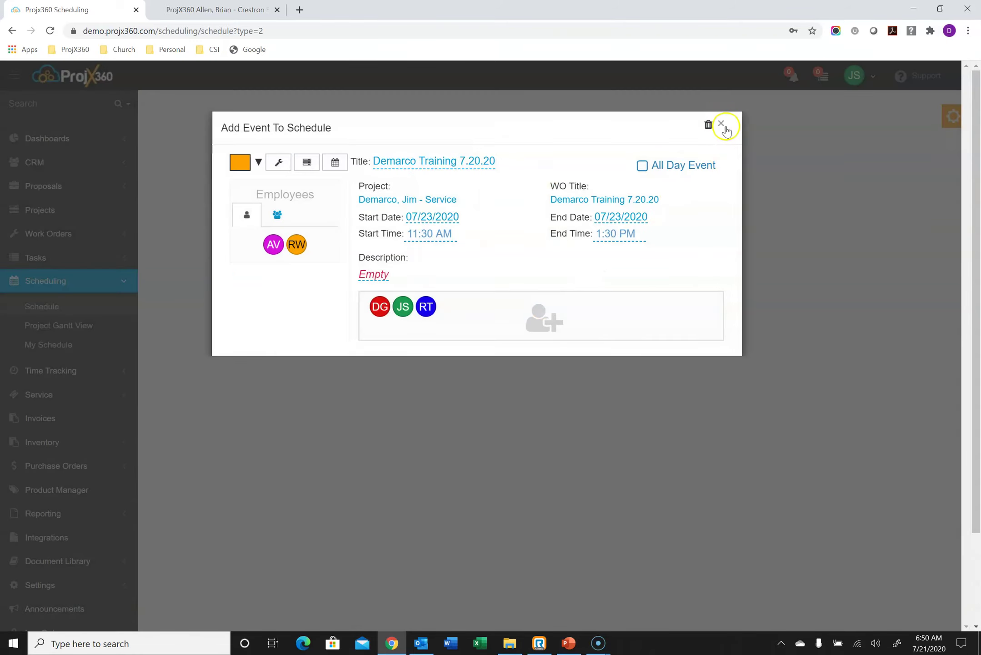
pyautogui.click(725, 126)
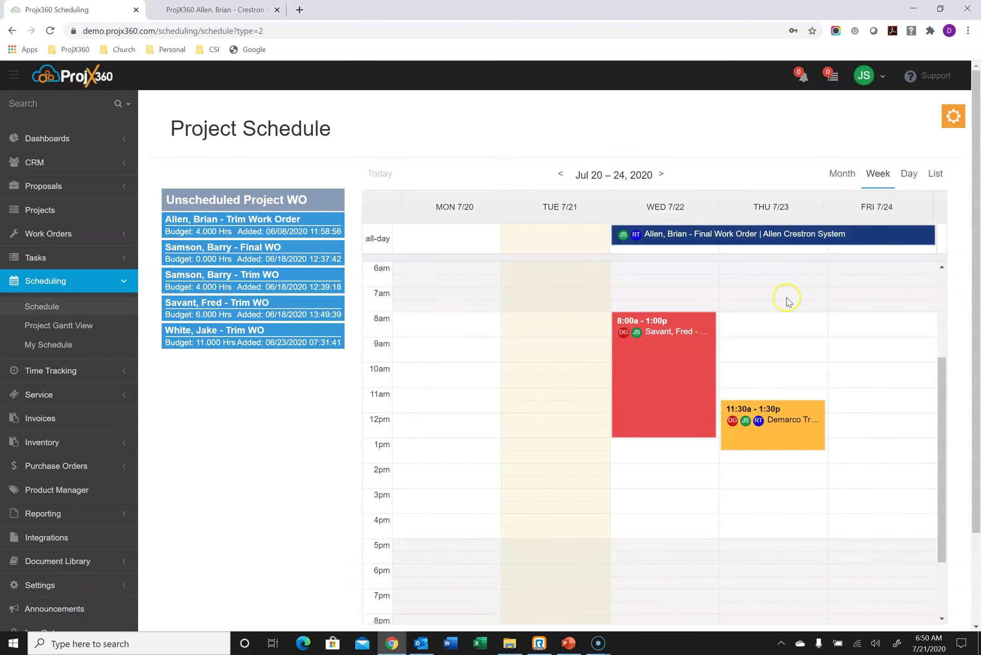
# Lengthen the Training 7.20.20 event to five hours and reschedule it to 07/24/2020 from 8:00 AM to 1:00 PM.
pyautogui.moveTo(766, 444)
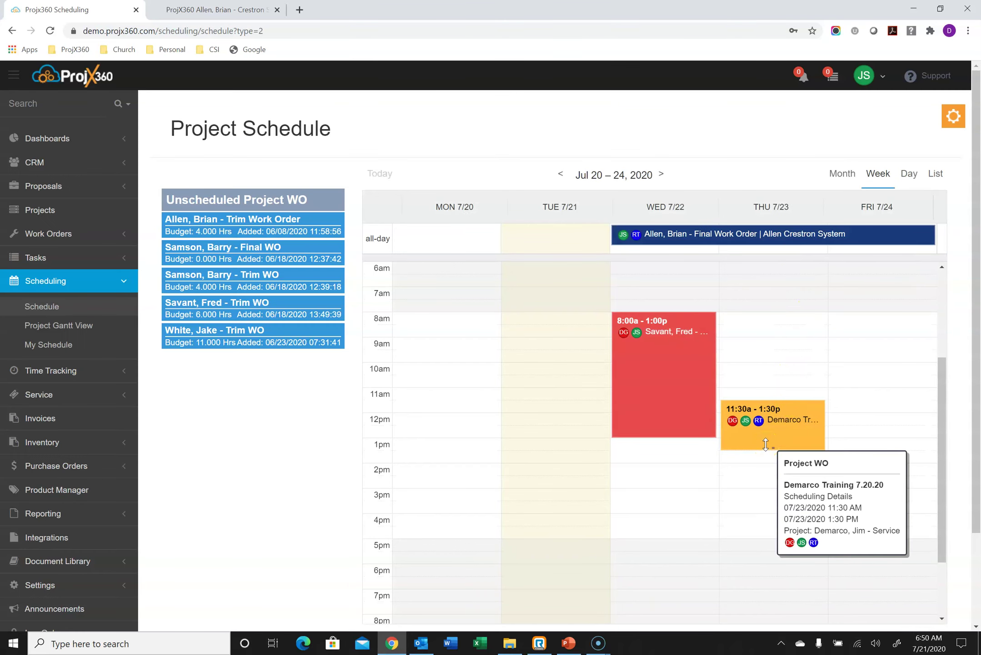
pyautogui.moveTo(765, 444); pyautogui.dragTo(767, 509)
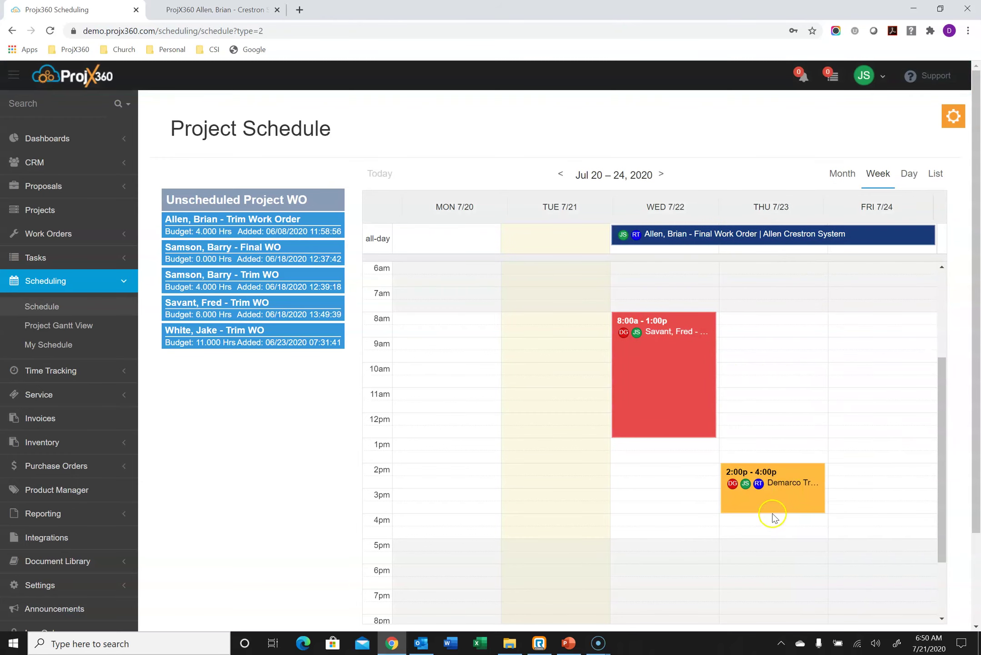
pyautogui.moveTo(771, 511); pyautogui.dragTo(771, 582)
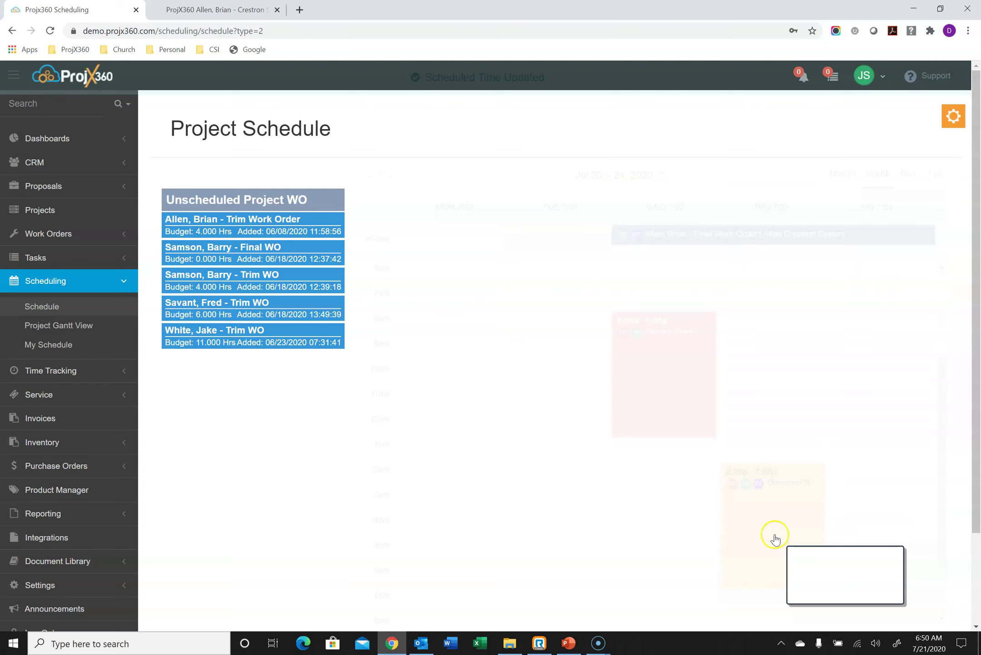
pyautogui.moveTo(777, 524); pyautogui.dragTo(877, 366)
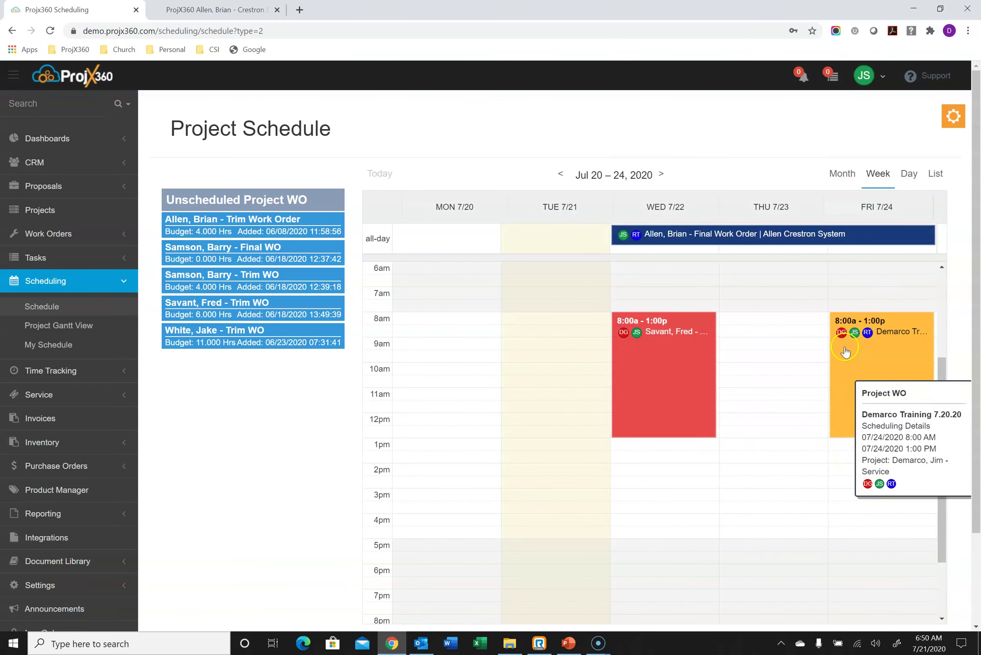
# Show the project schedule's filter options for employees, projects and date.
pyautogui.click(951, 116)
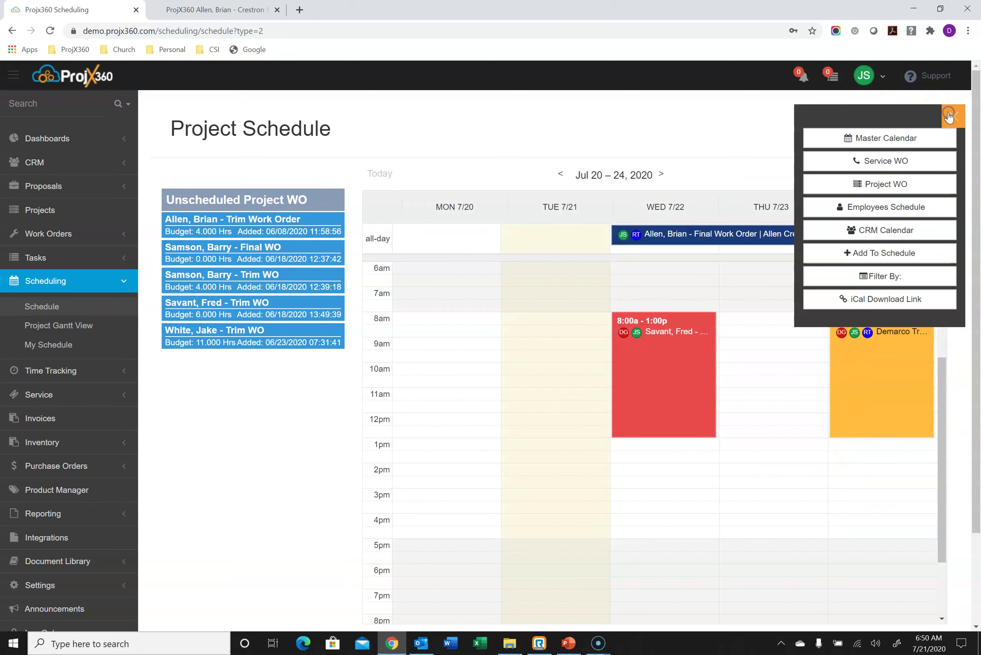
pyautogui.click(866, 277)
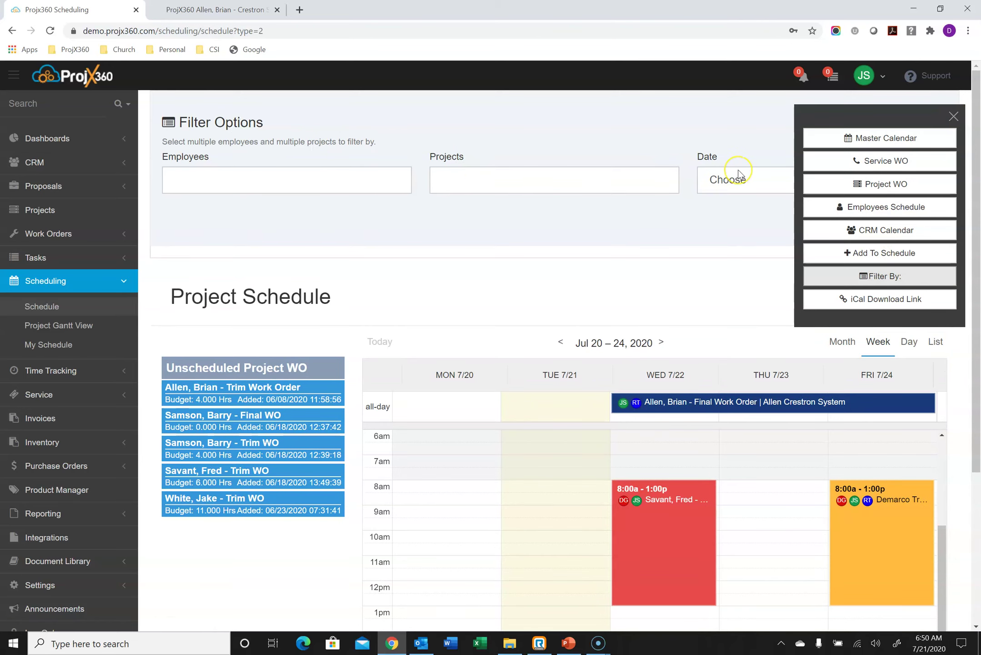
# Open time entry and clock in to the Crestron System project under the Final phase.
pyautogui.click(97, 370)
pyautogui.scroll(-2, 93, 359)
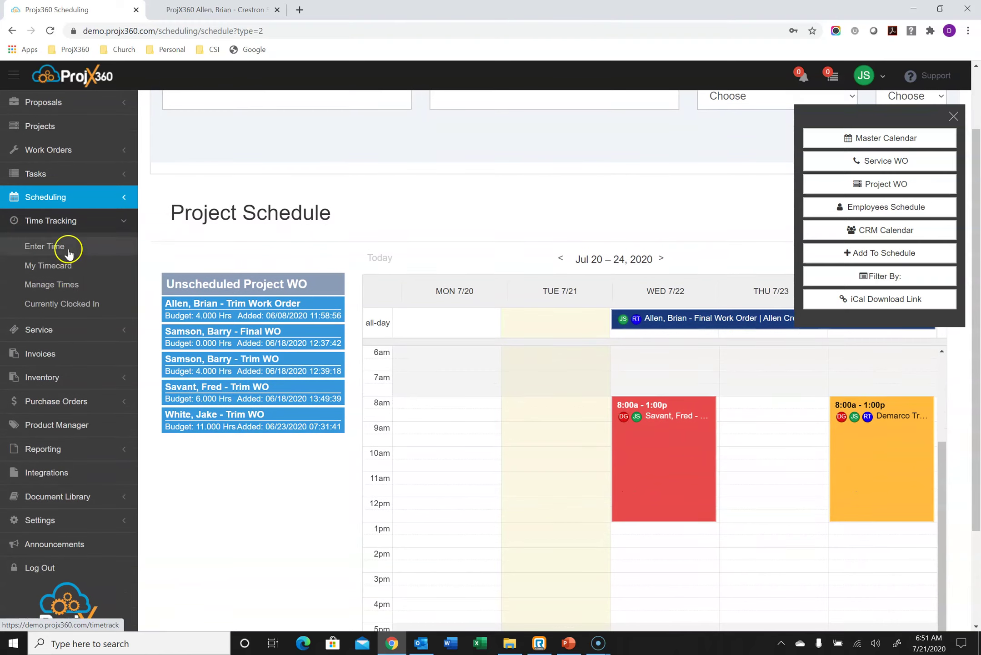
pyautogui.click(68, 252)
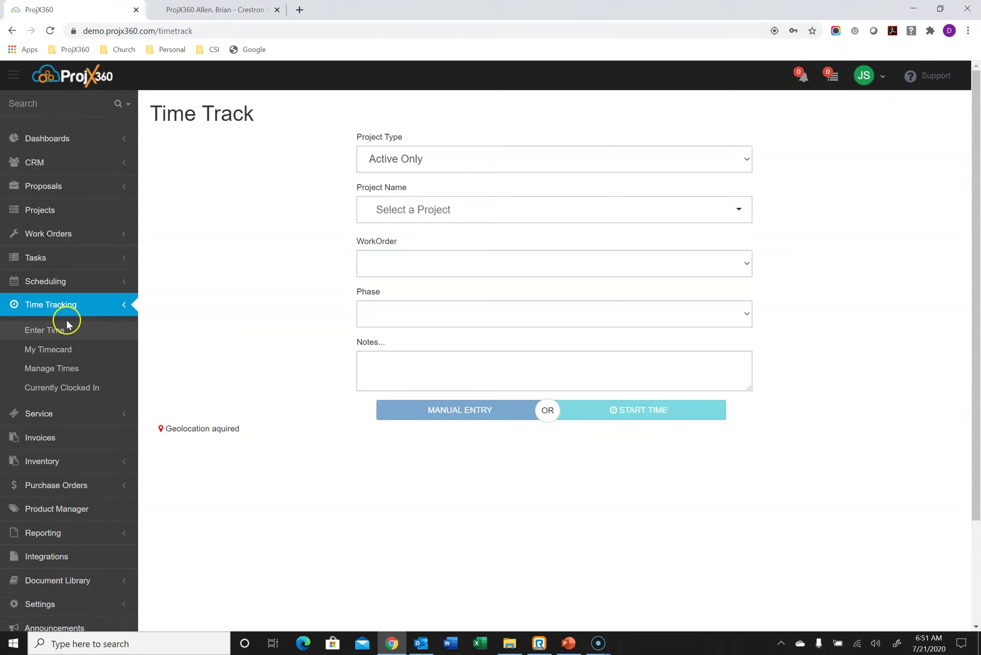
pyautogui.click(487, 205)
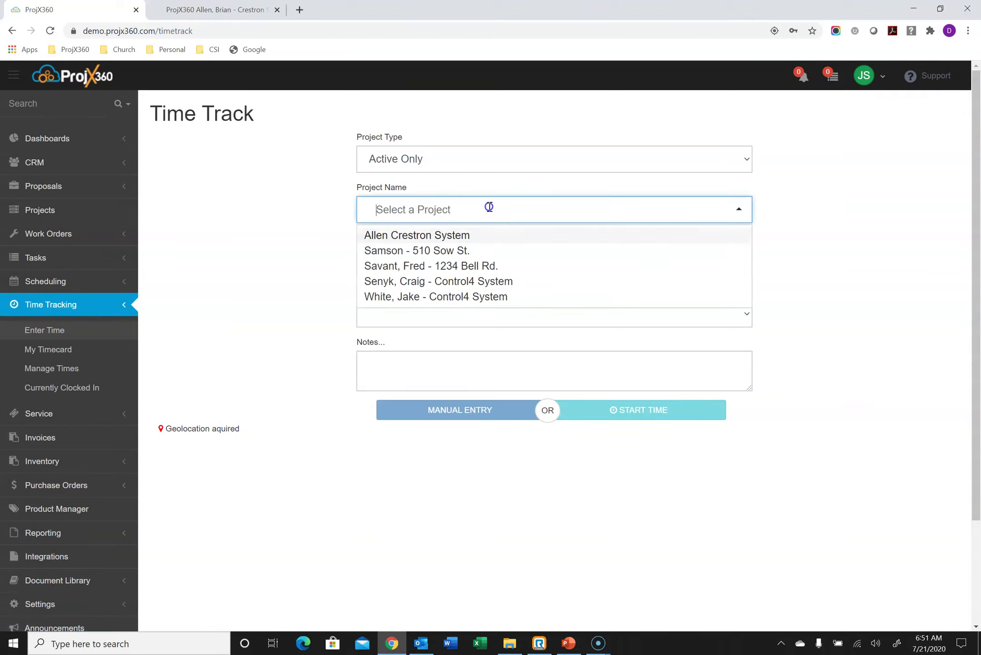
pyautogui.click(457, 237)
pyautogui.click(457, 318)
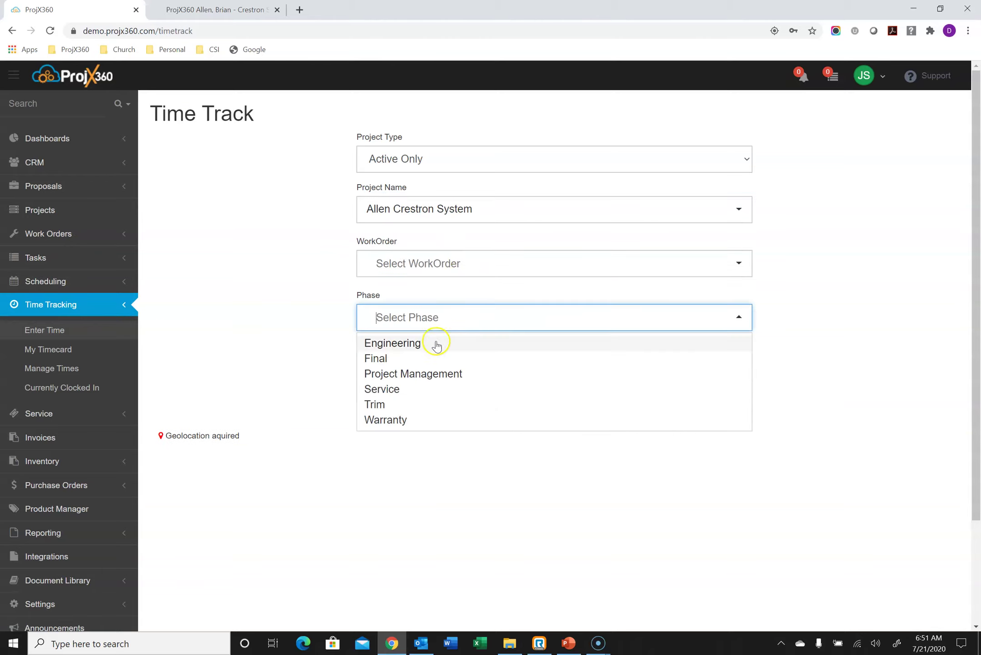
pyautogui.click(423, 357)
pyautogui.click(627, 420)
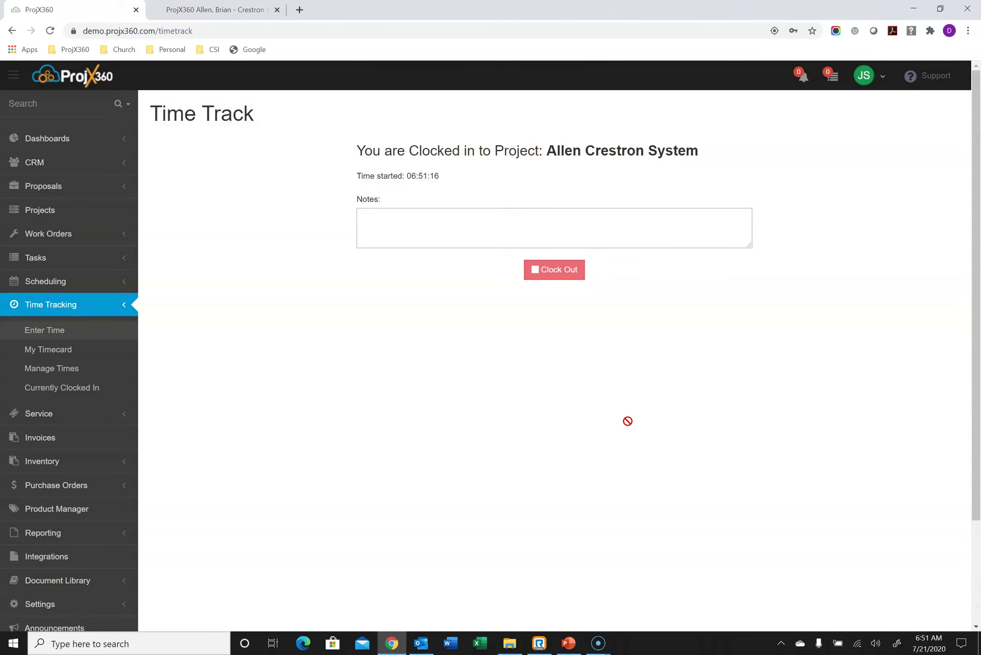
# Open the list of currently clocked-in employees and clock out the Crestron System entry.
pyautogui.click(97, 390)
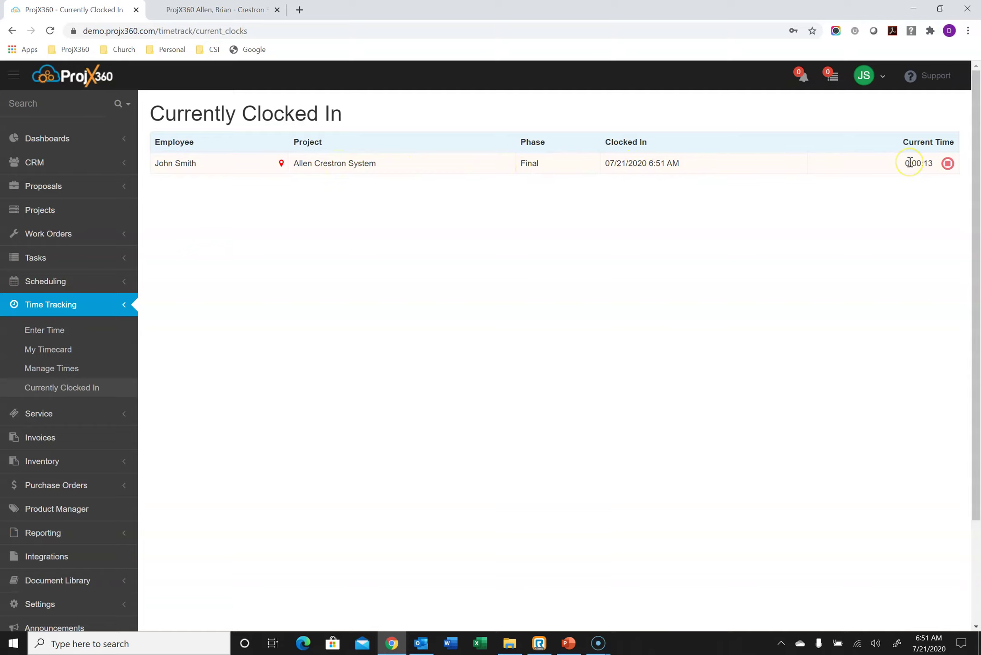
pyautogui.click(948, 165)
pyautogui.click(623, 189)
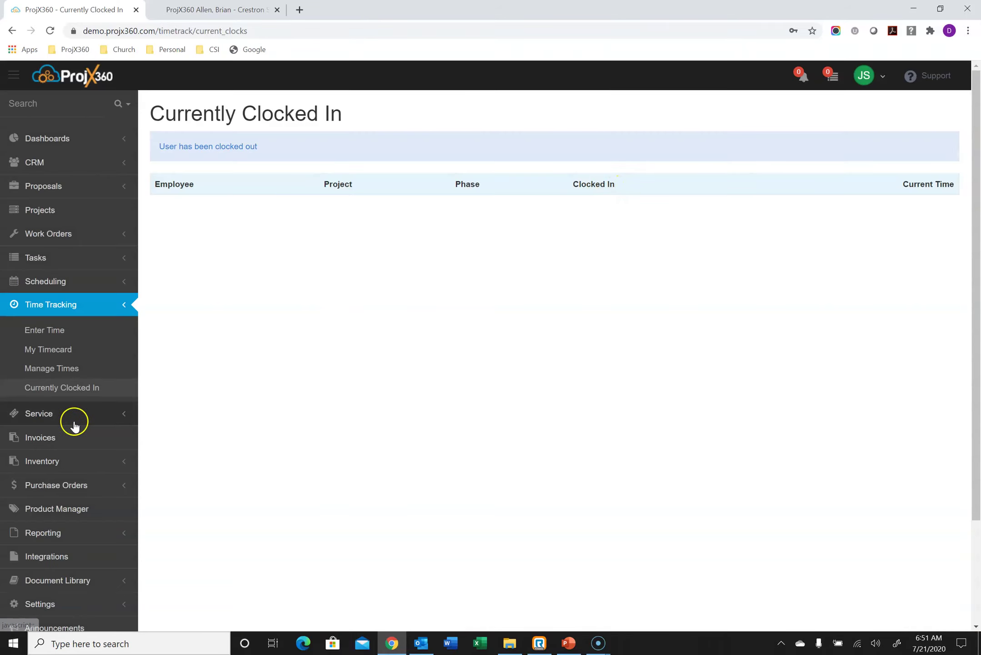
# View the list of service projects.
pyautogui.click(74, 423)
pyautogui.scroll(-4, 74, 423)
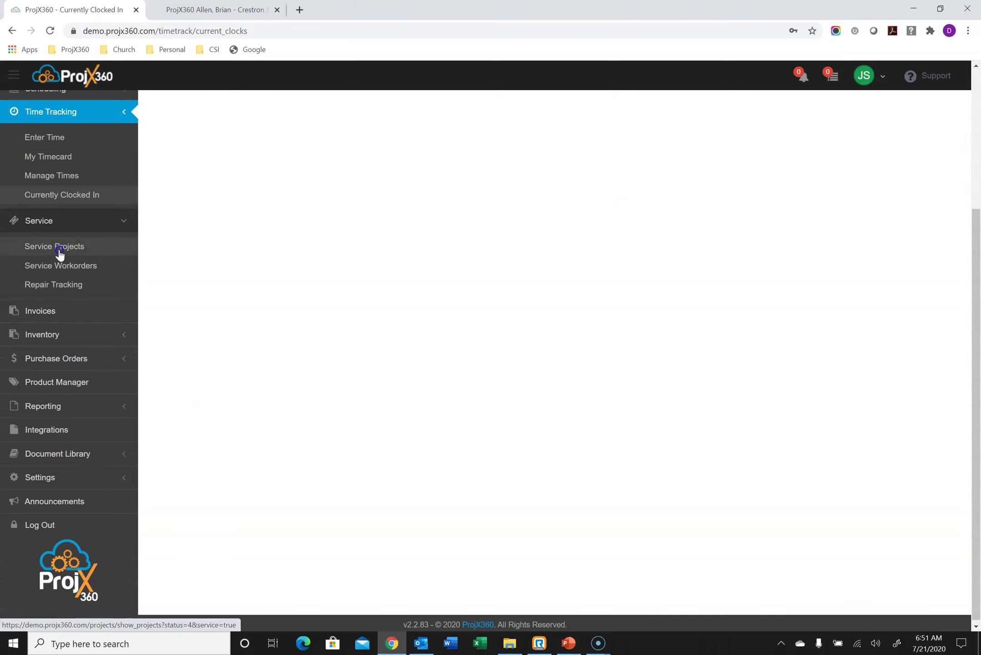
pyautogui.click(59, 248)
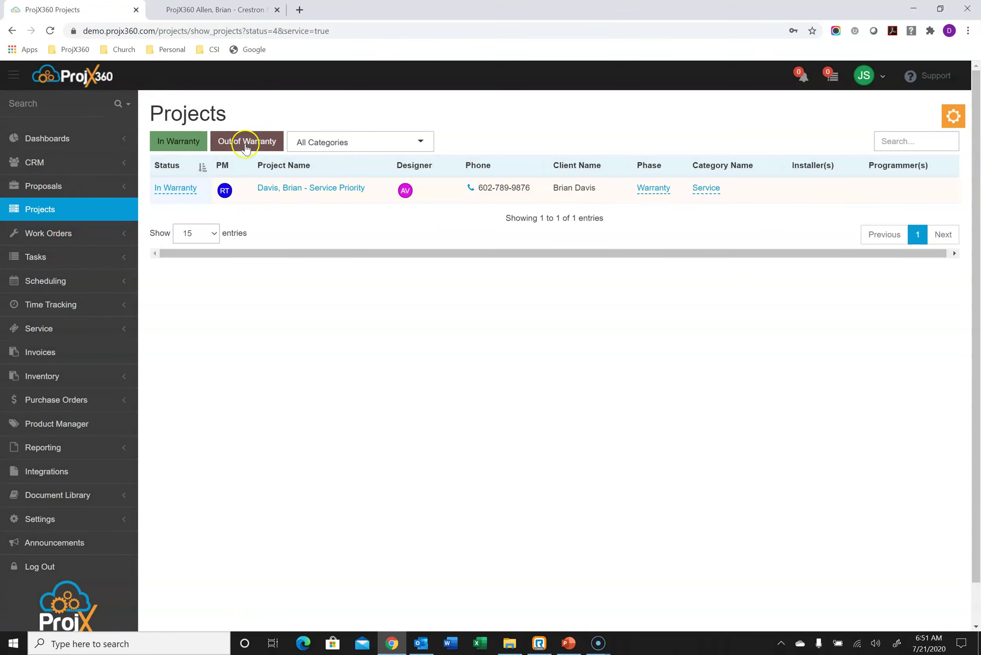
# Open the Main Warehouse from the inventory warehouses and examine its low stock and minimum warning summaries.
pyautogui.click(68, 378)
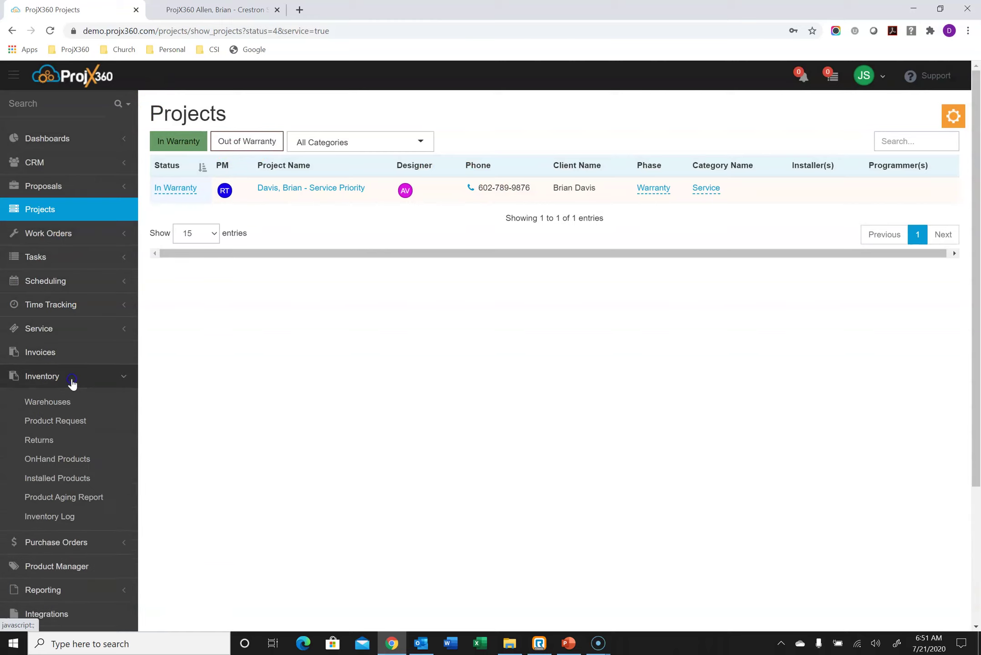
pyautogui.scroll(-3, 63, 355)
pyautogui.click(51, 252)
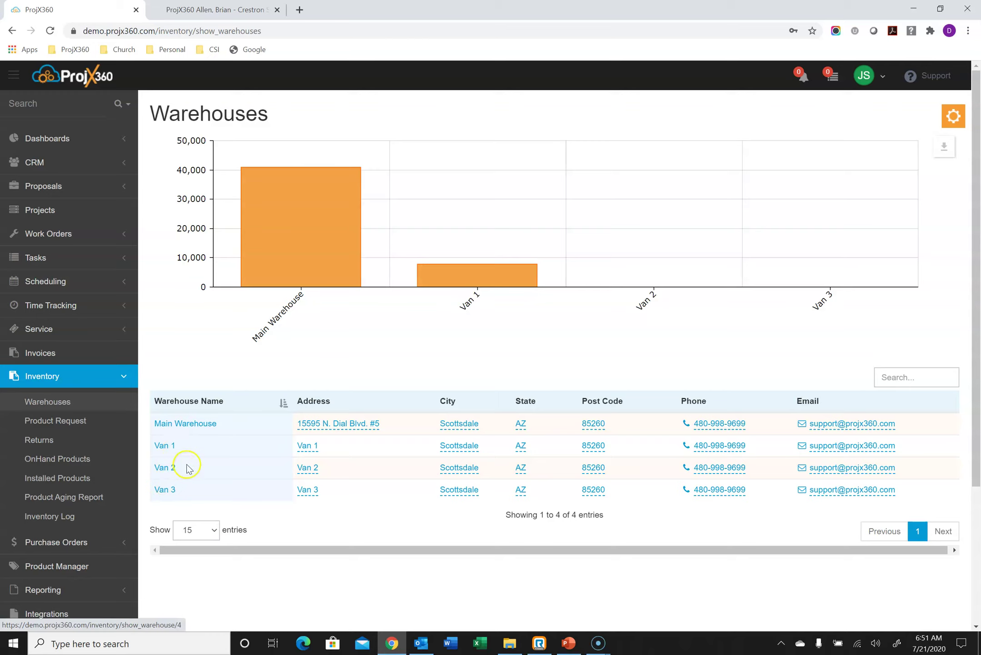
pyautogui.click(192, 423)
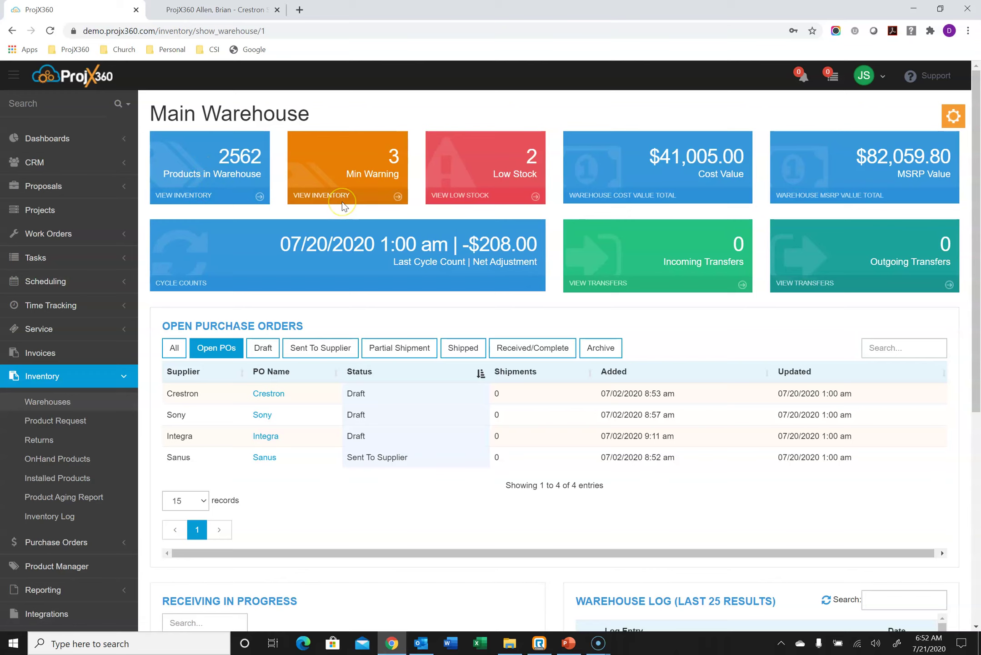
pyautogui.click(447, 184)
pyautogui.click(484, 204)
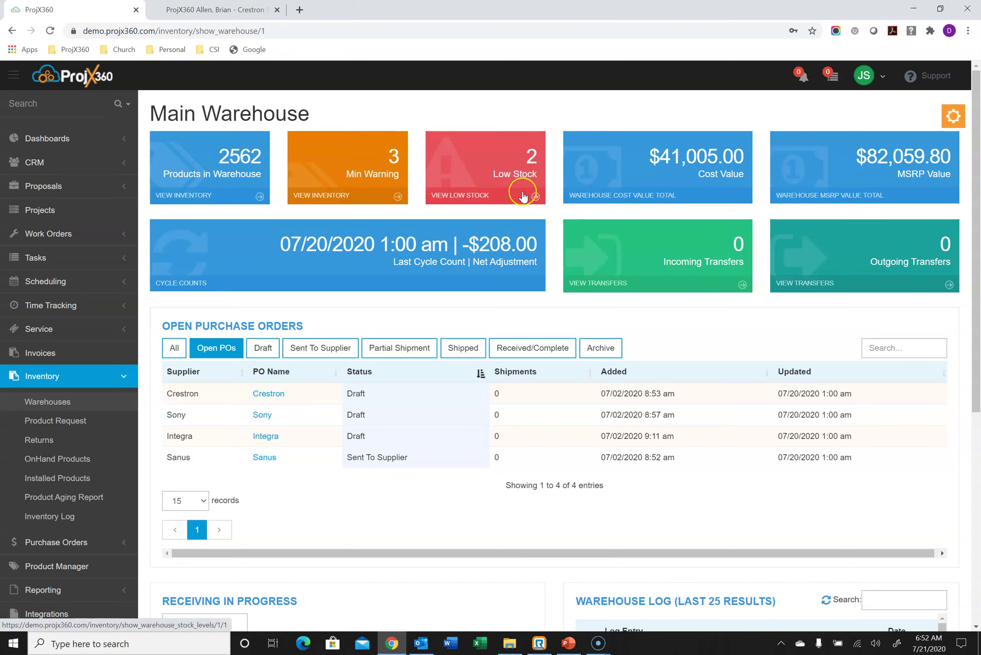
pyautogui.click(353, 201)
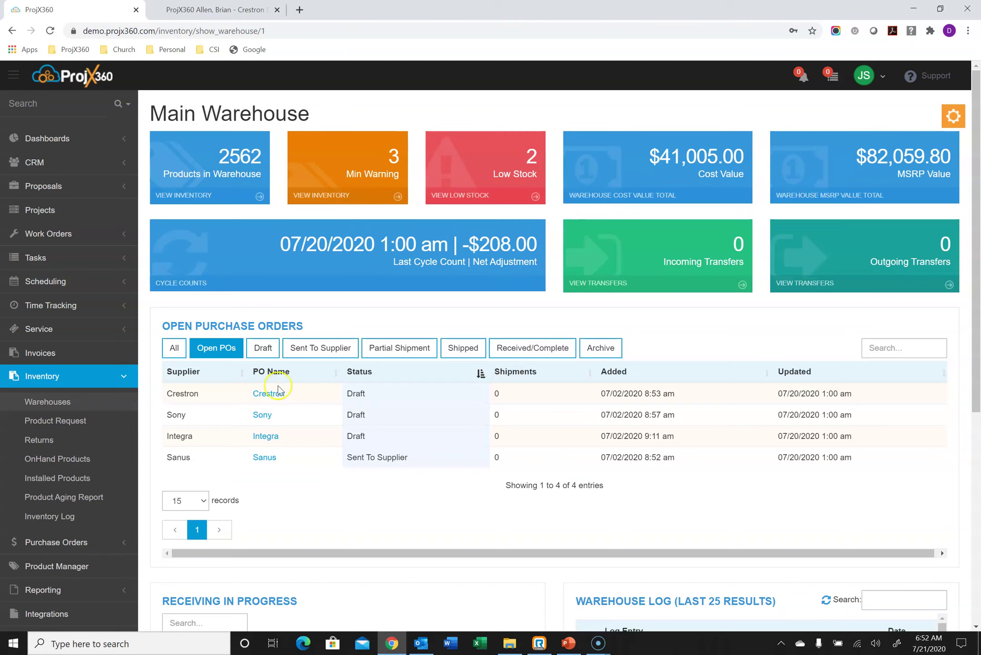
pyautogui.click(87, 420)
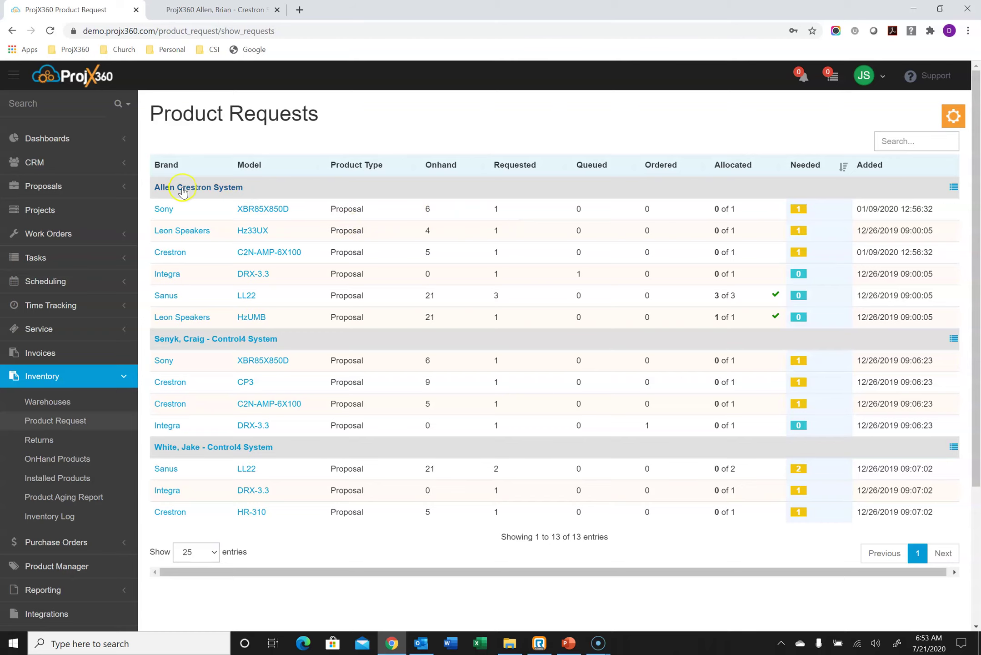
pyautogui.click(245, 210)
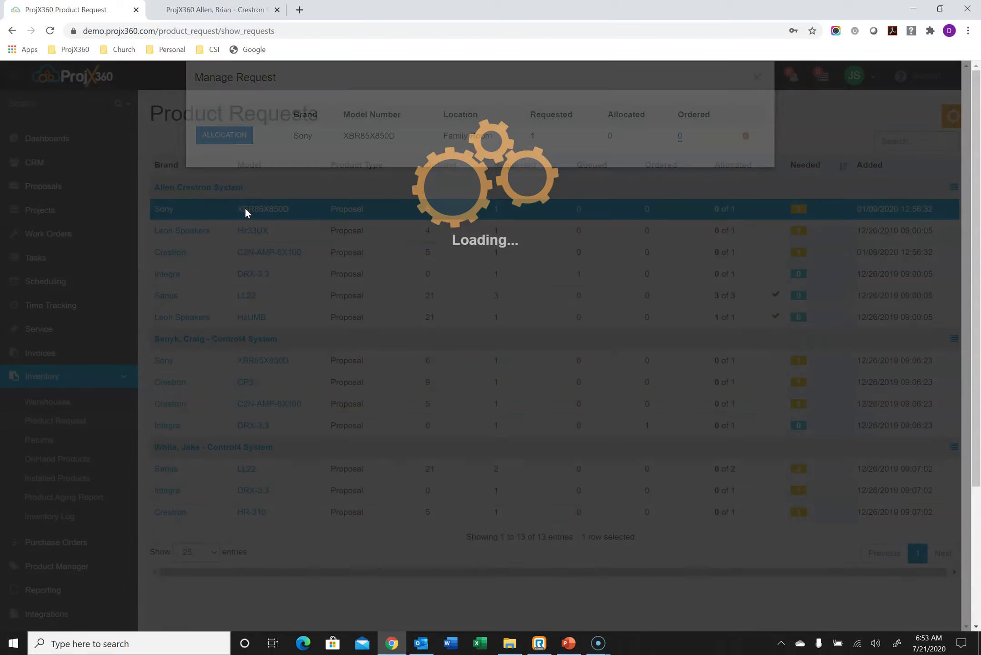
pyautogui.click(228, 136)
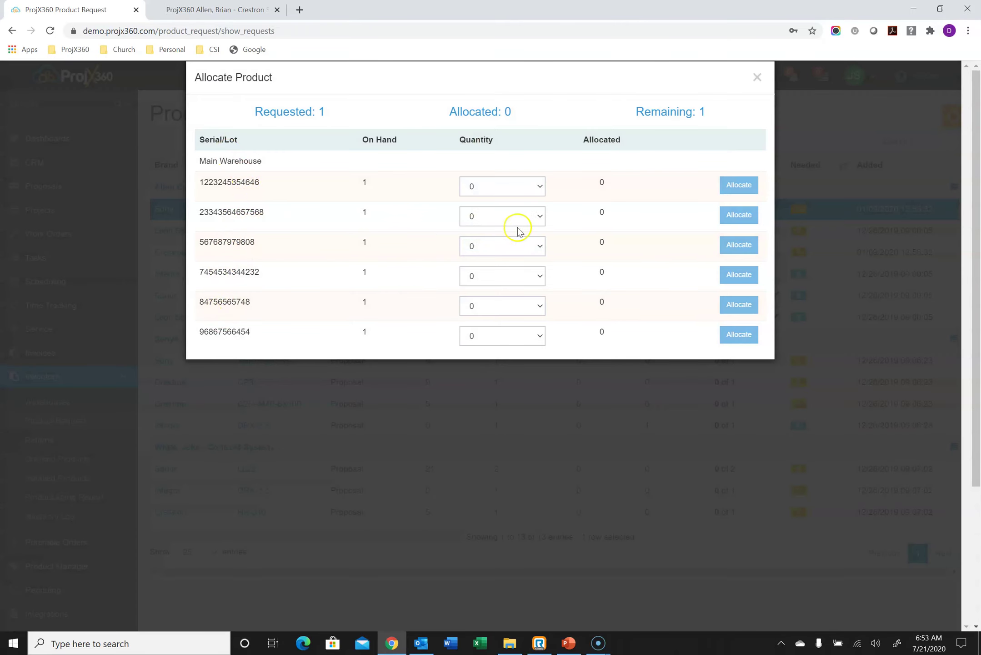
pyautogui.click(528, 216)
pyautogui.click(499, 254)
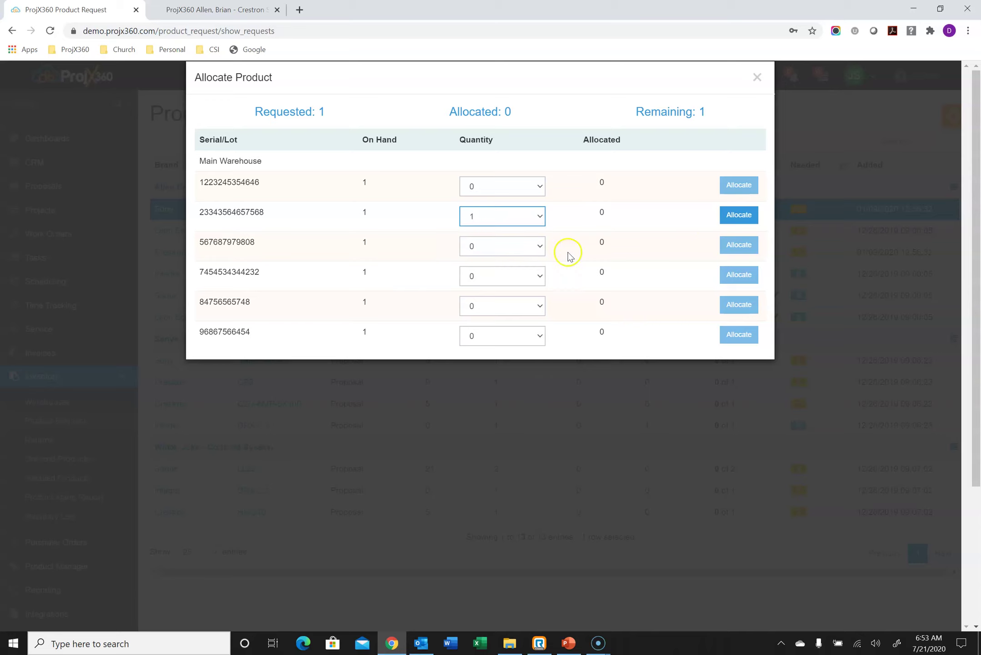
pyautogui.click(731, 214)
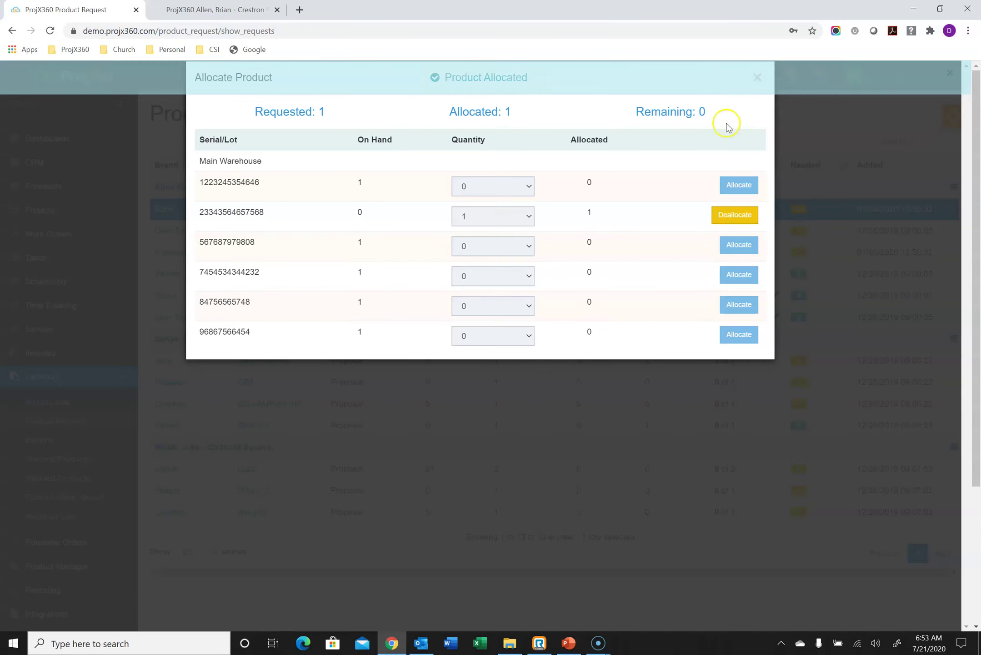
pyautogui.click(757, 74)
pyautogui.click(758, 74)
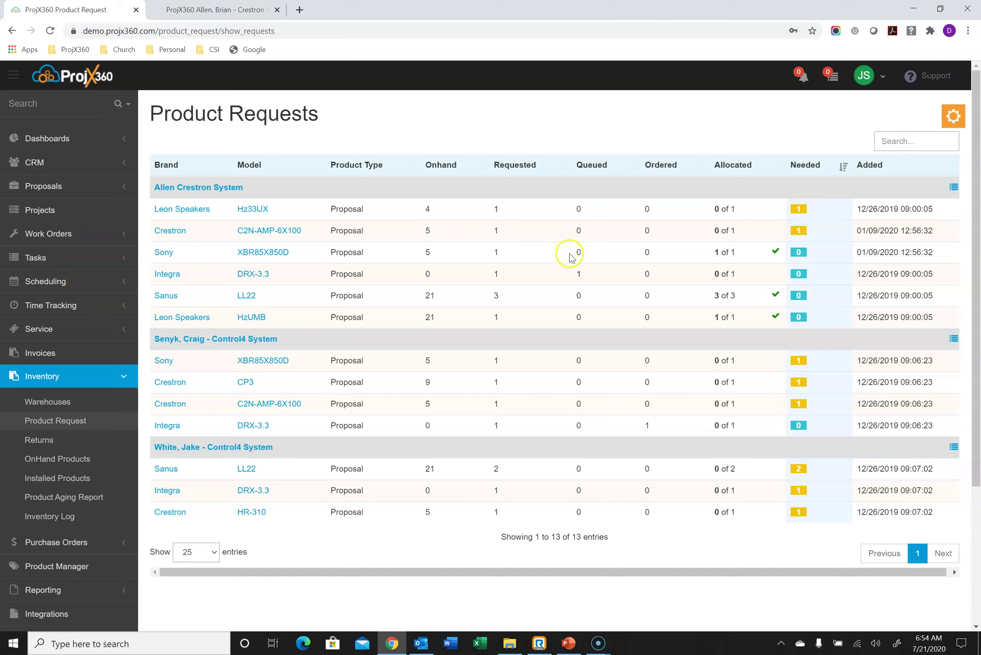
# Select the Integra DRX-3.3 request under the Crestron System project and examine the purchase order and transfer actions available for it.
pyautogui.click(292, 280)
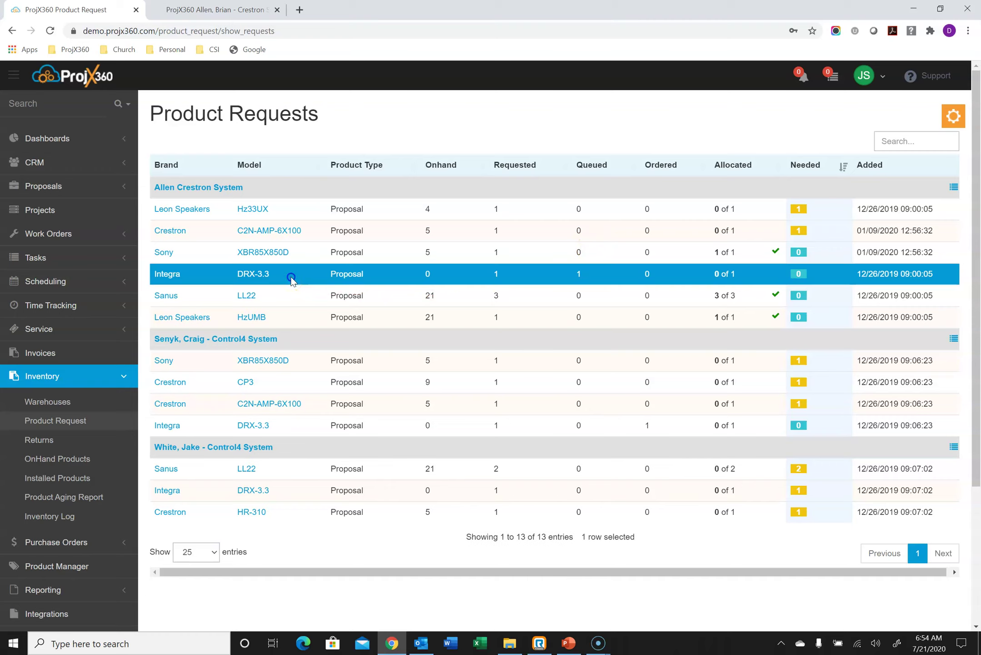
pyautogui.click(954, 117)
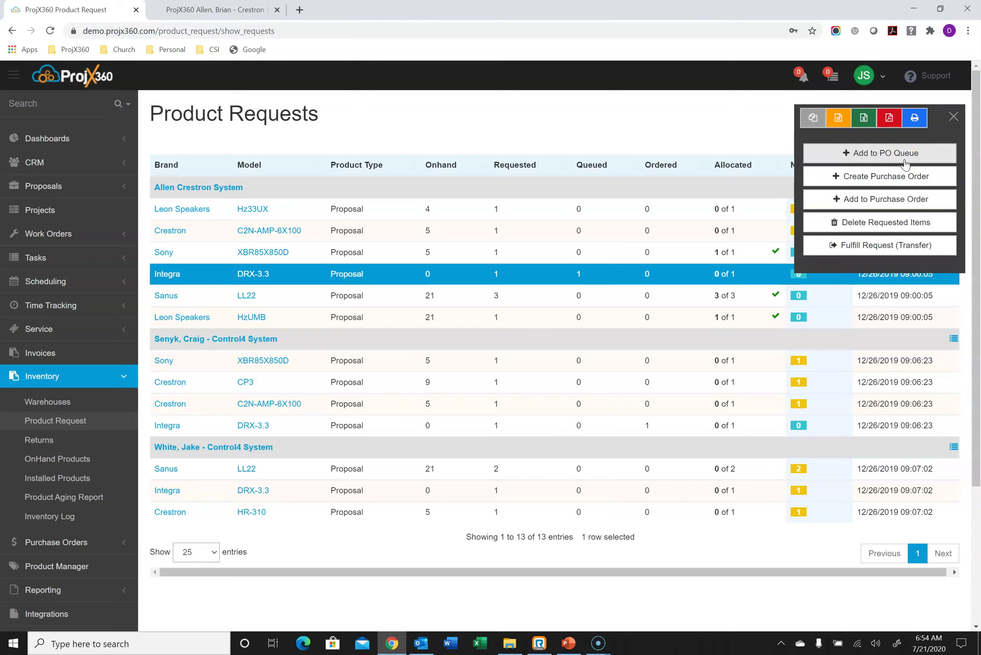
pyautogui.click(896, 177)
pyautogui.click(892, 201)
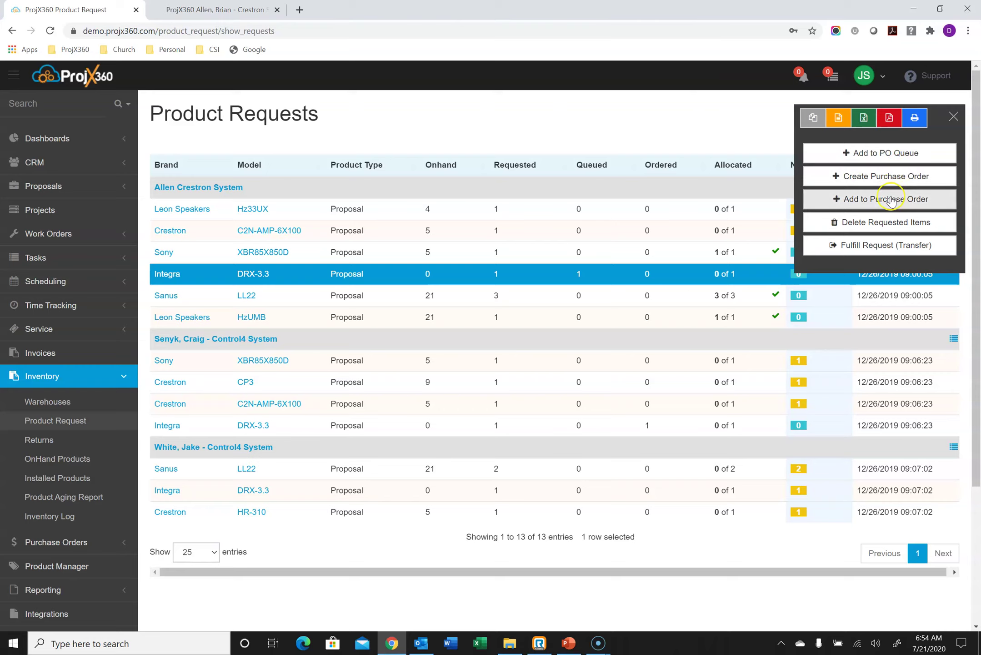
pyautogui.click(956, 121)
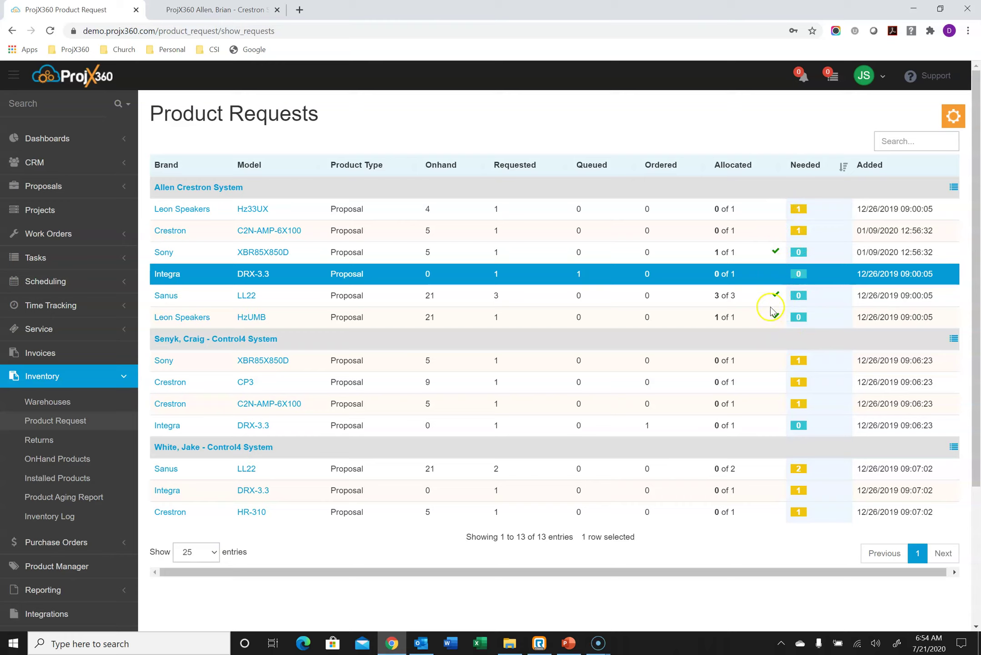
pyautogui.click(960, 119)
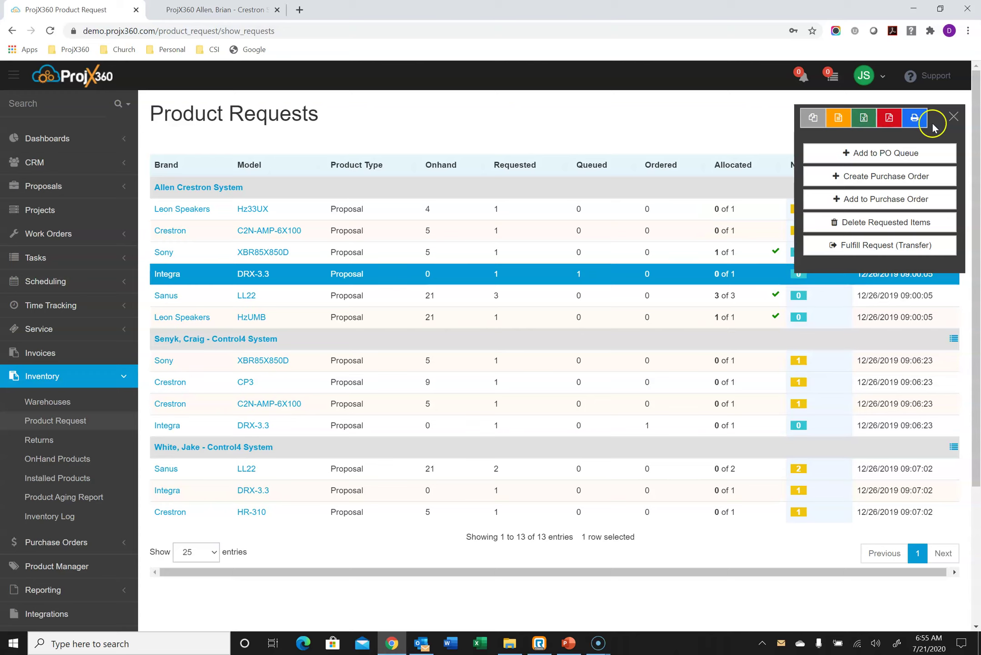
pyautogui.click(952, 120)
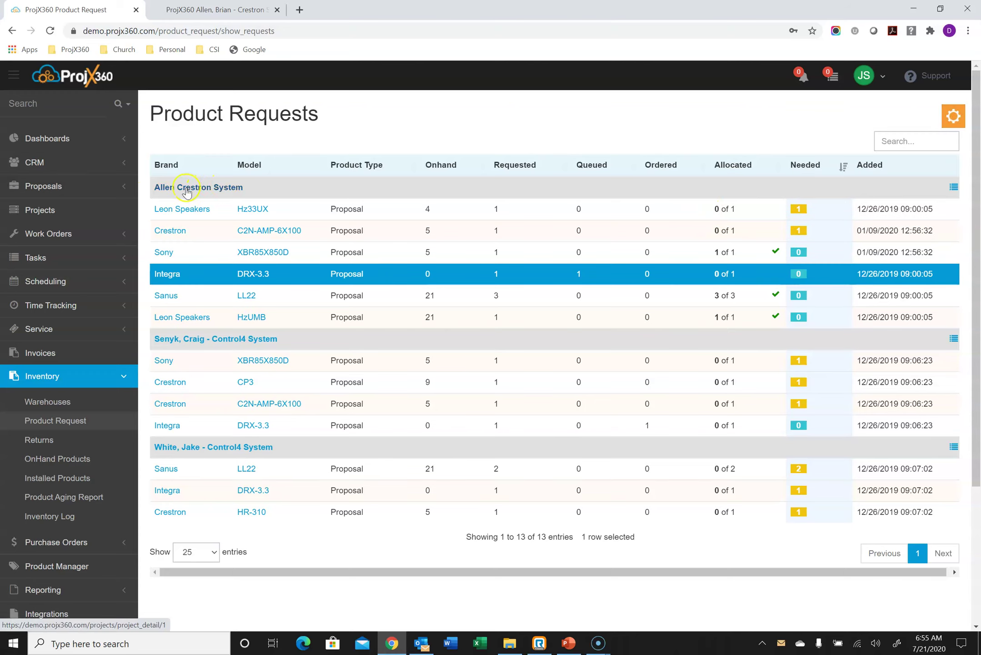
pyautogui.click(189, 255)
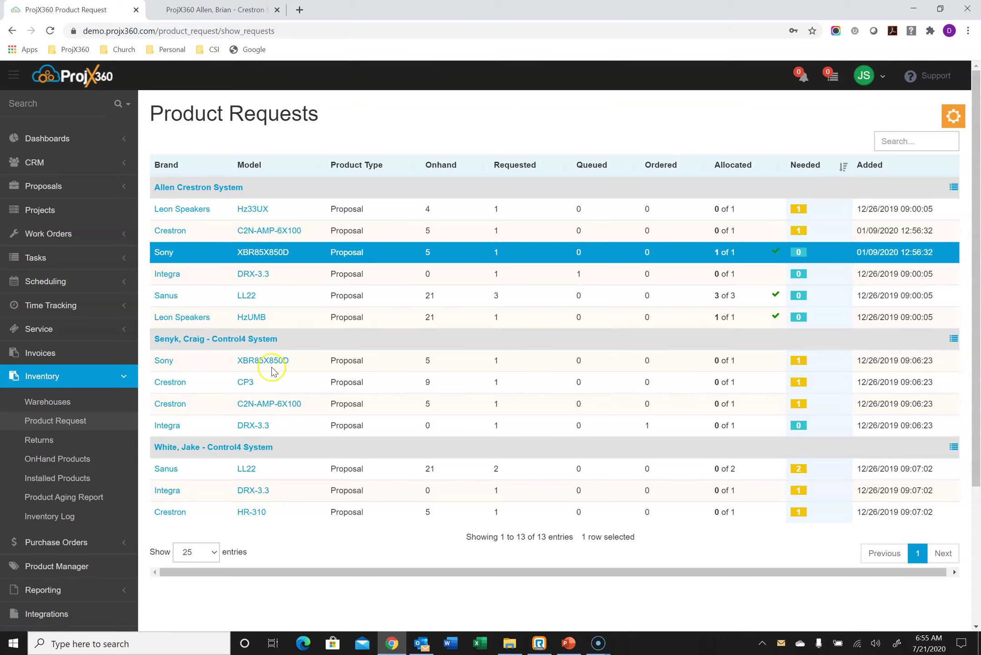
pyautogui.click(259, 252)
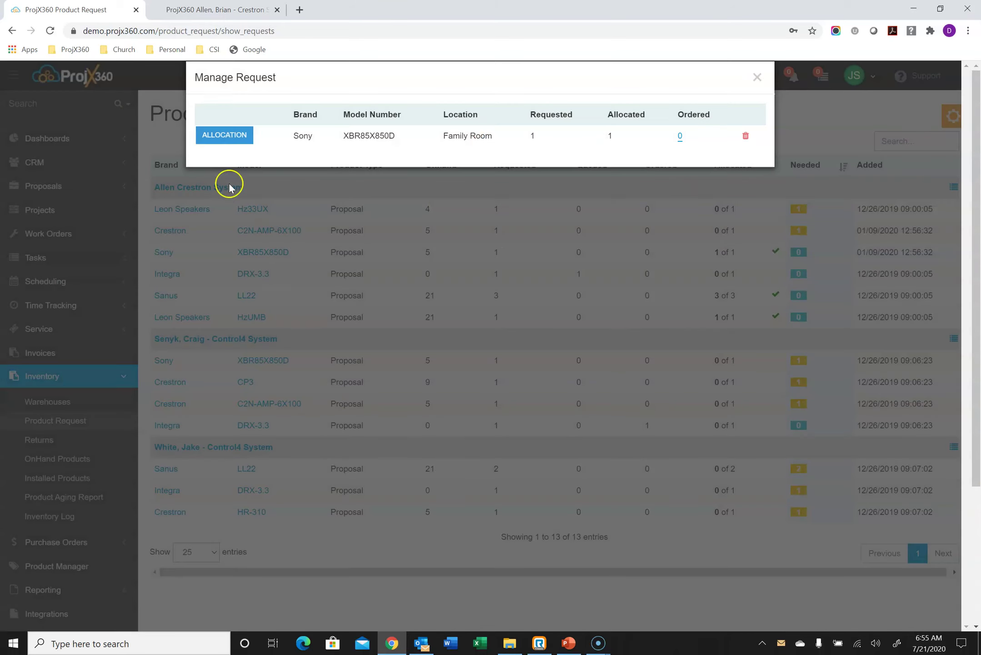
pyautogui.click(234, 134)
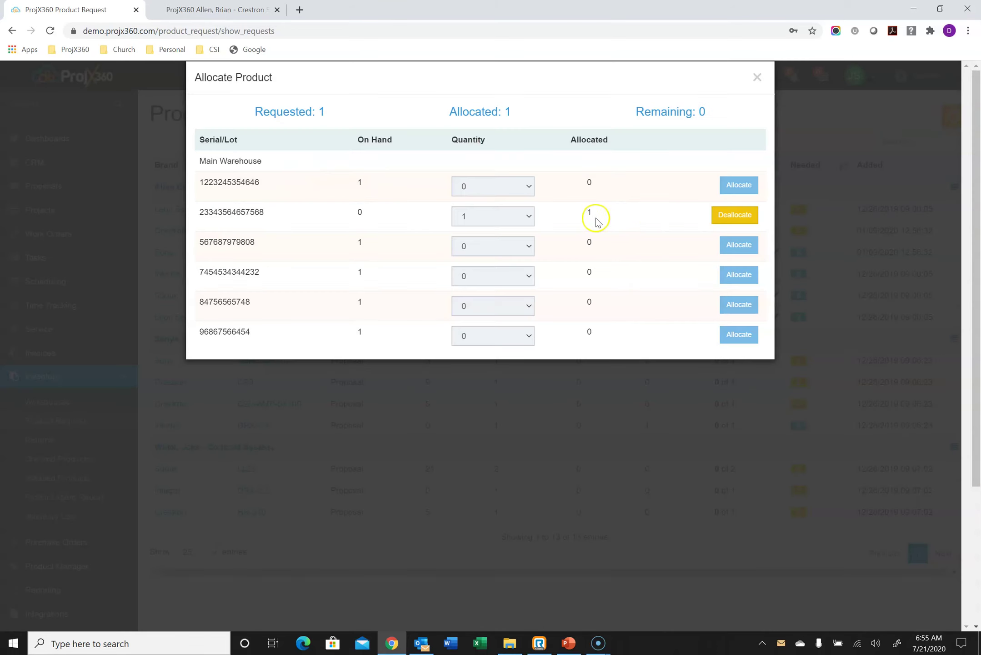
pyautogui.click(739, 218)
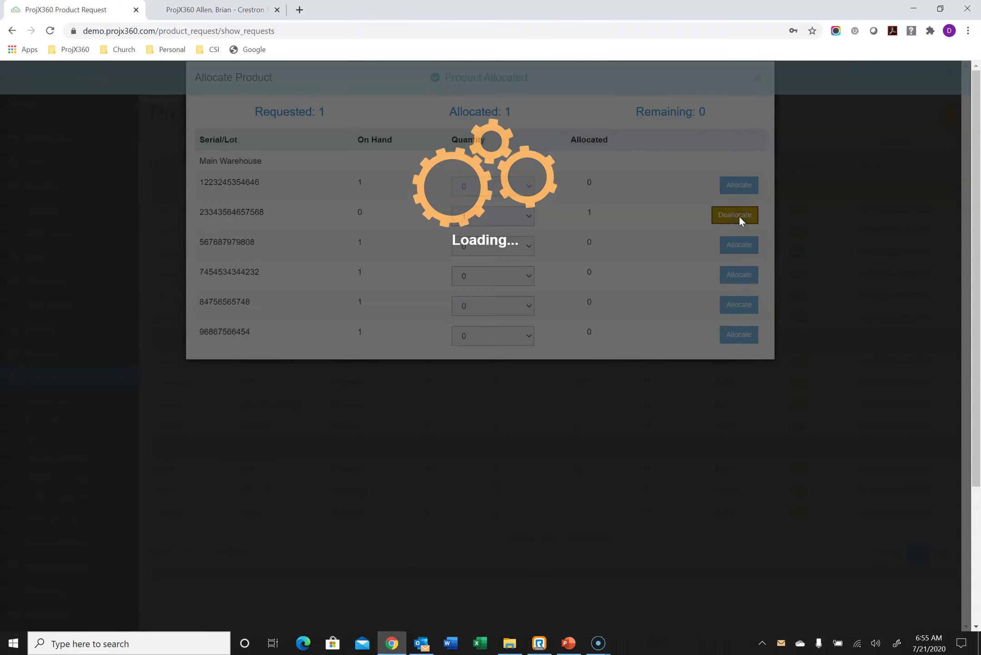
pyautogui.click(757, 77)
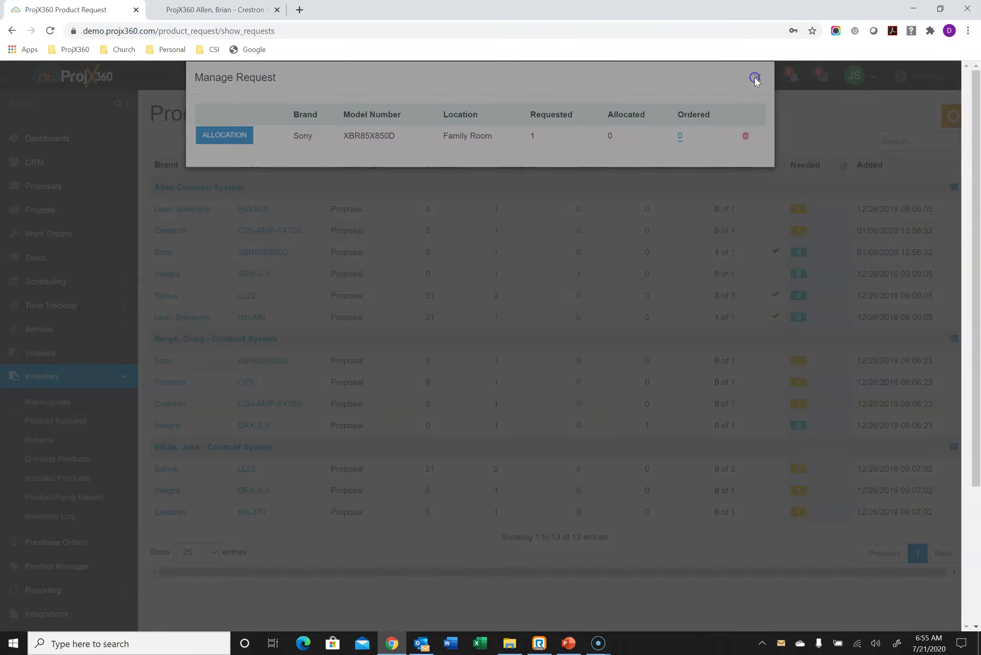
pyautogui.click(756, 77)
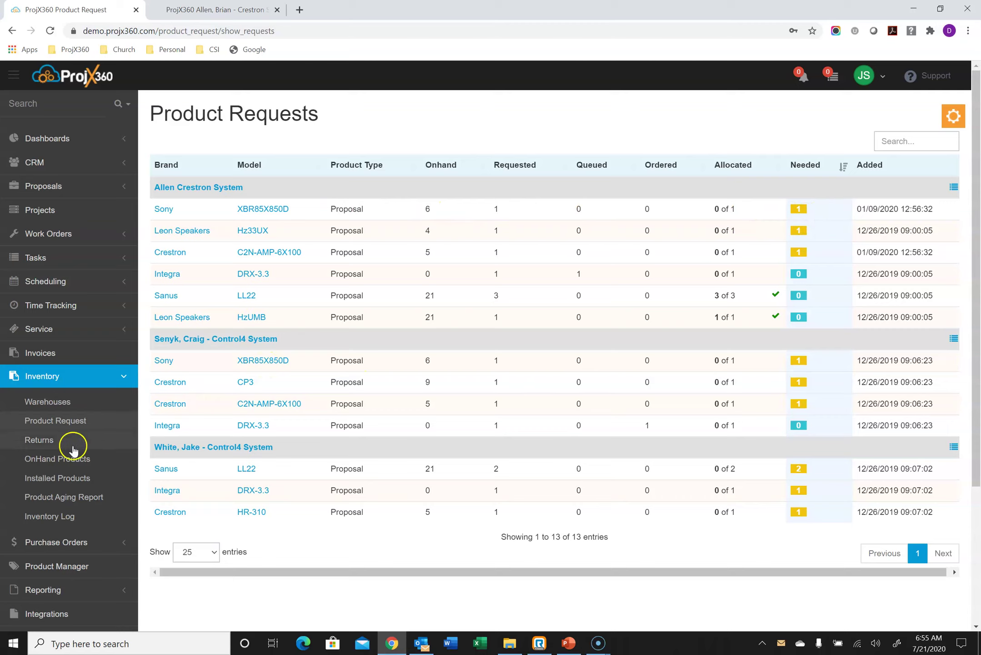
# View the on-hand products and their warehouse filter choices, and open the list of installed products.
pyautogui.click(67, 460)
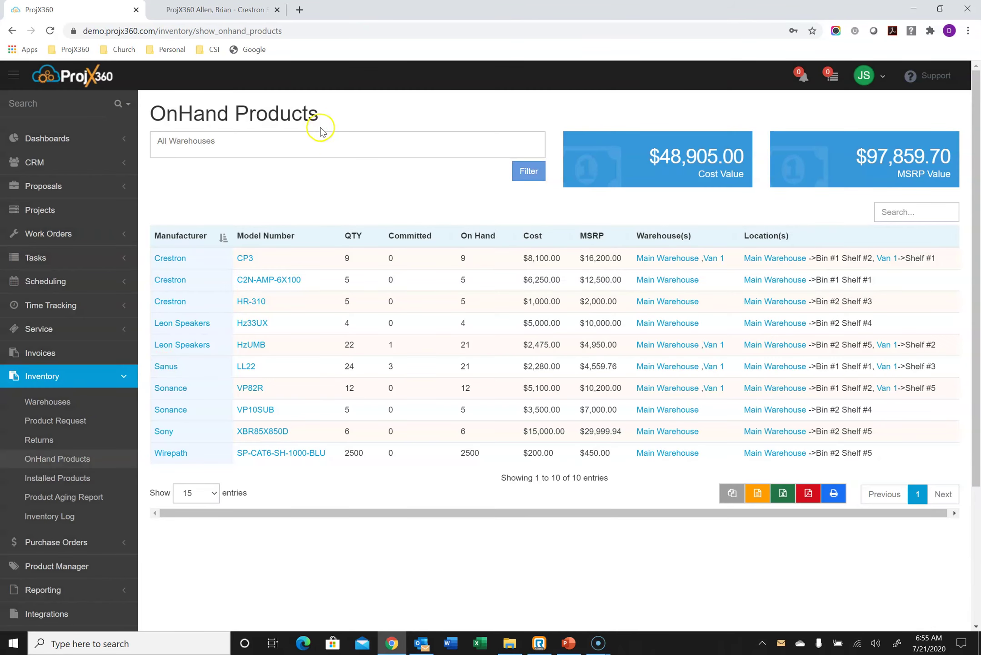
pyautogui.click(316, 142)
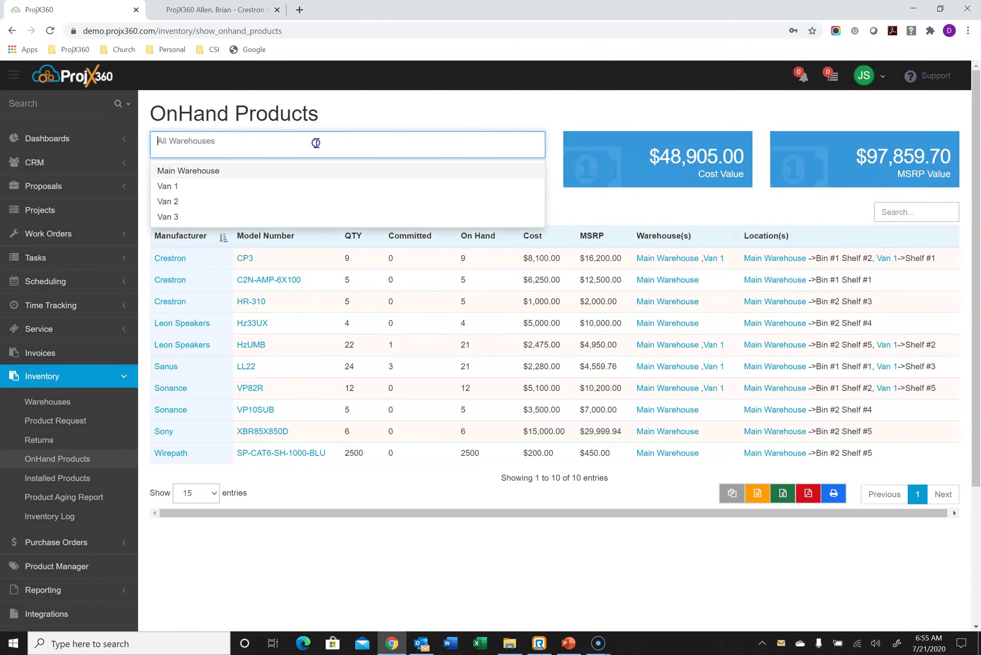
pyautogui.click(417, 125)
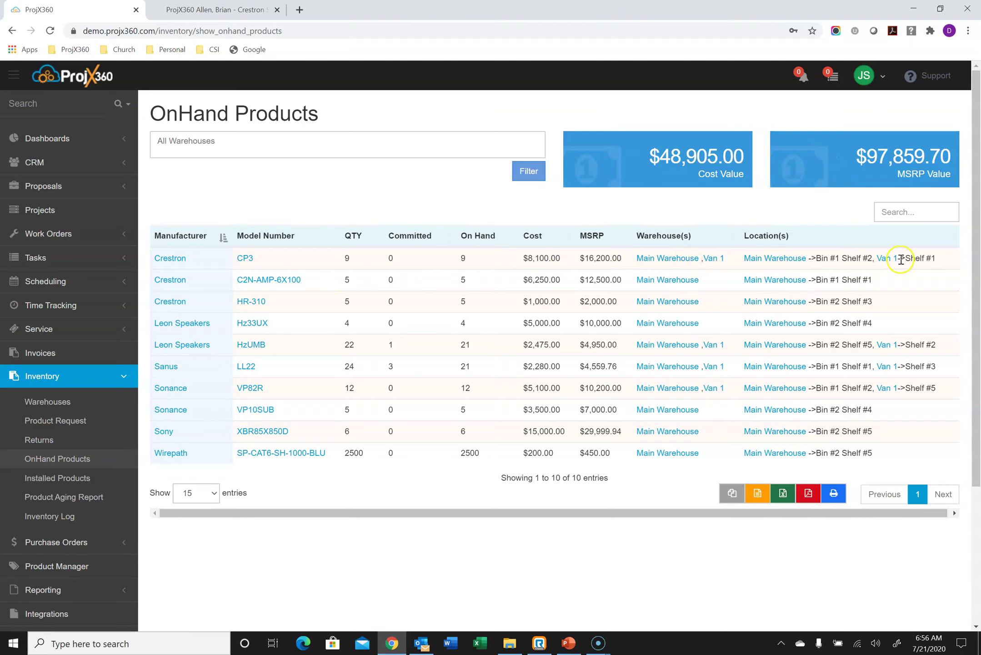
pyautogui.click(91, 481)
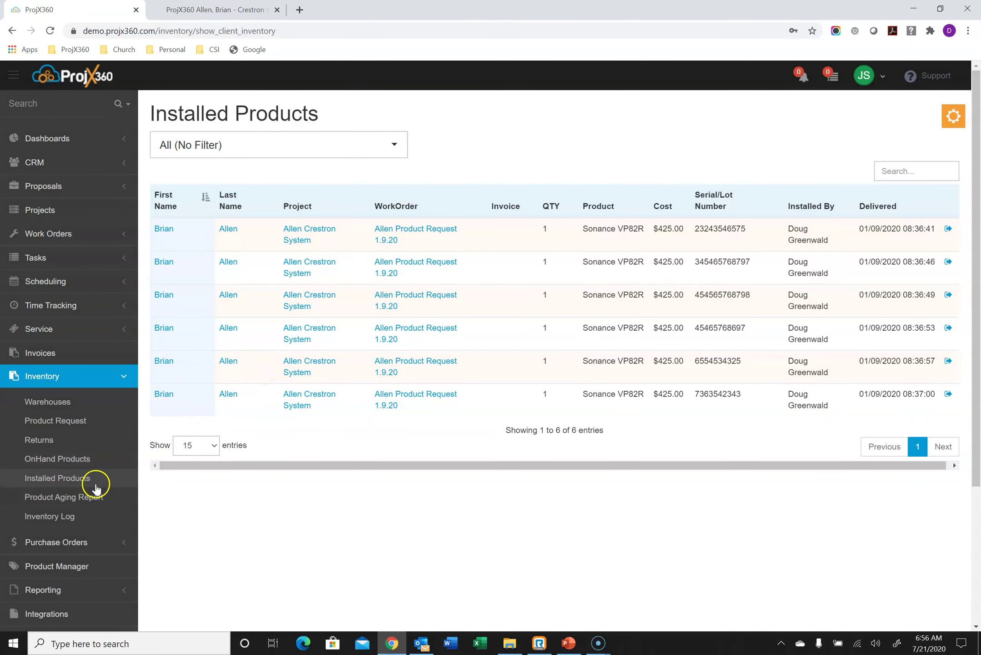
# Open the product aging report and limit it to products last received before 2020-01-01.
pyautogui.click(69, 500)
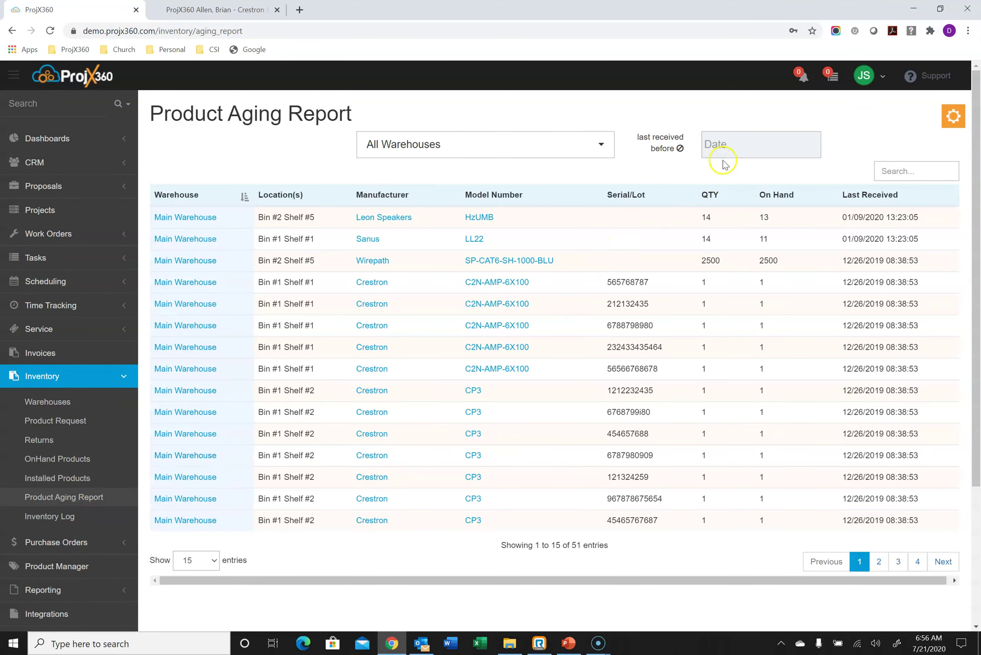
pyautogui.click(731, 146)
pyautogui.click(714, 167)
pyautogui.click(715, 168)
pyautogui.click(715, 168)
pyautogui.click(714, 168)
pyautogui.click(716, 167)
pyautogui.click(716, 168)
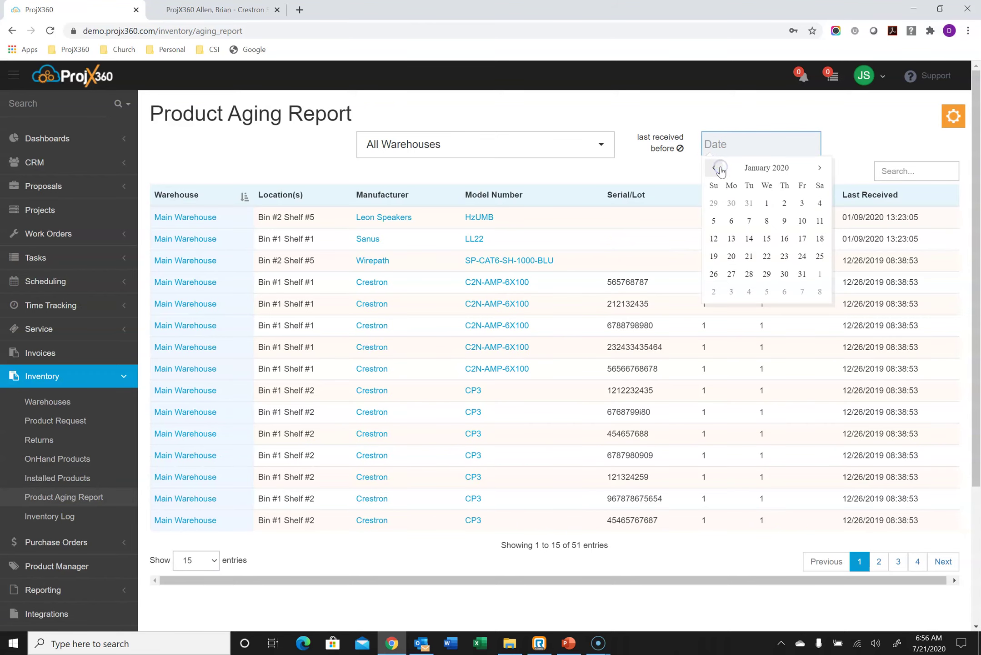
pyautogui.click(768, 205)
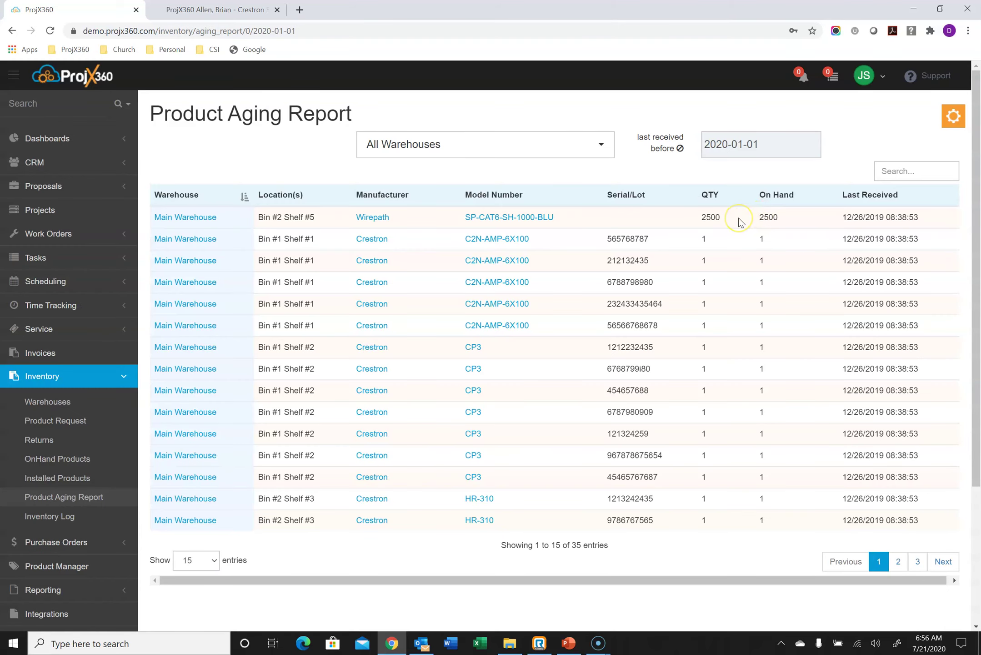
# Open the custom Report Builder and set the report type to Deals.
pyautogui.scroll(-2, 66, 541)
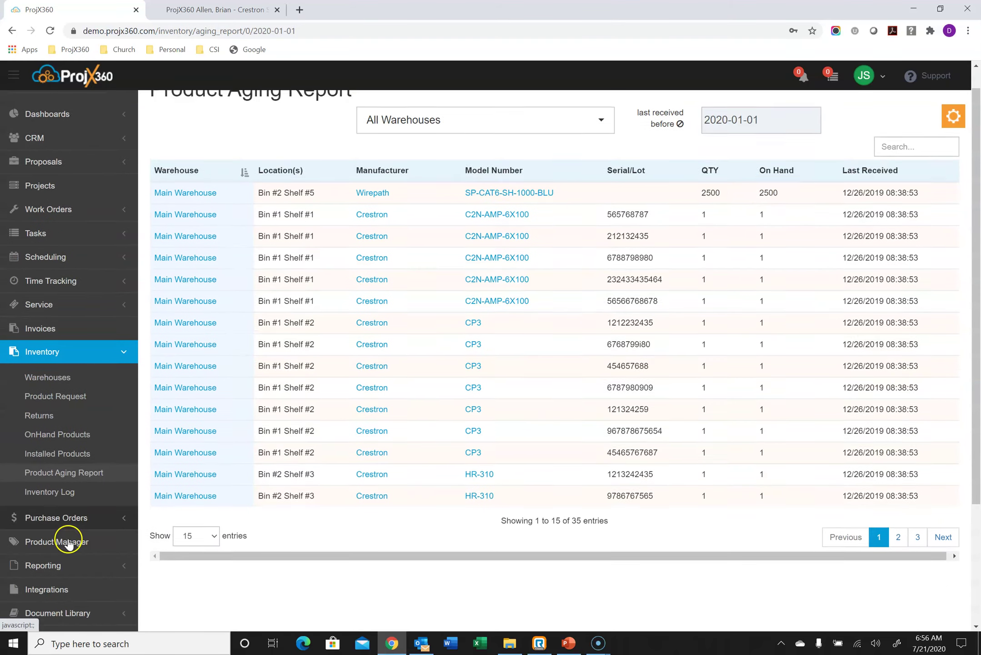
pyautogui.click(72, 499)
pyautogui.scroll(-4, 75, 477)
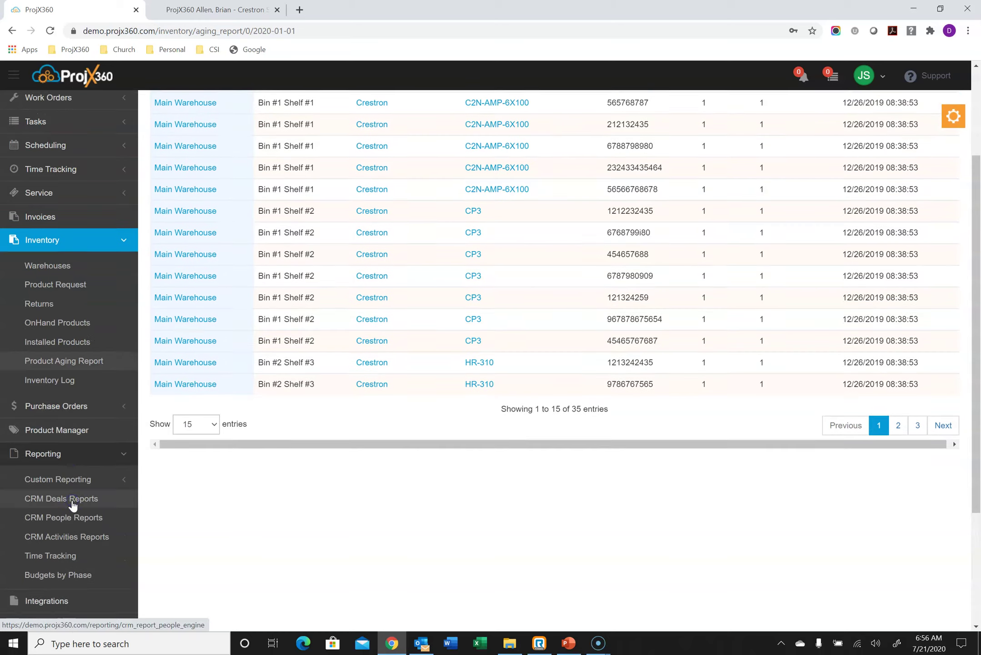
pyautogui.click(67, 309)
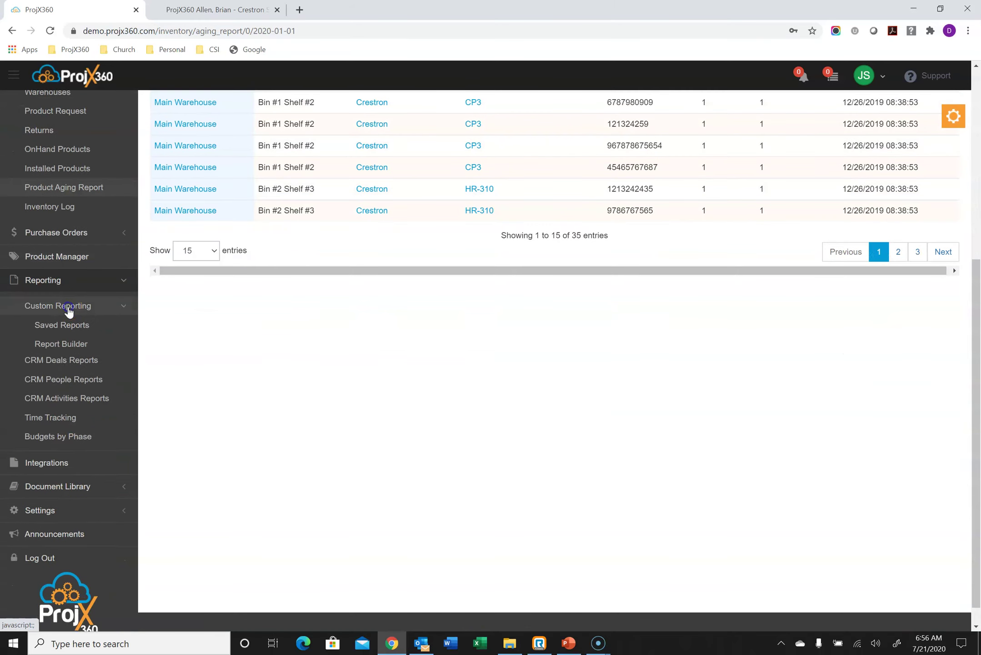
pyautogui.scroll(-2, 68, 313)
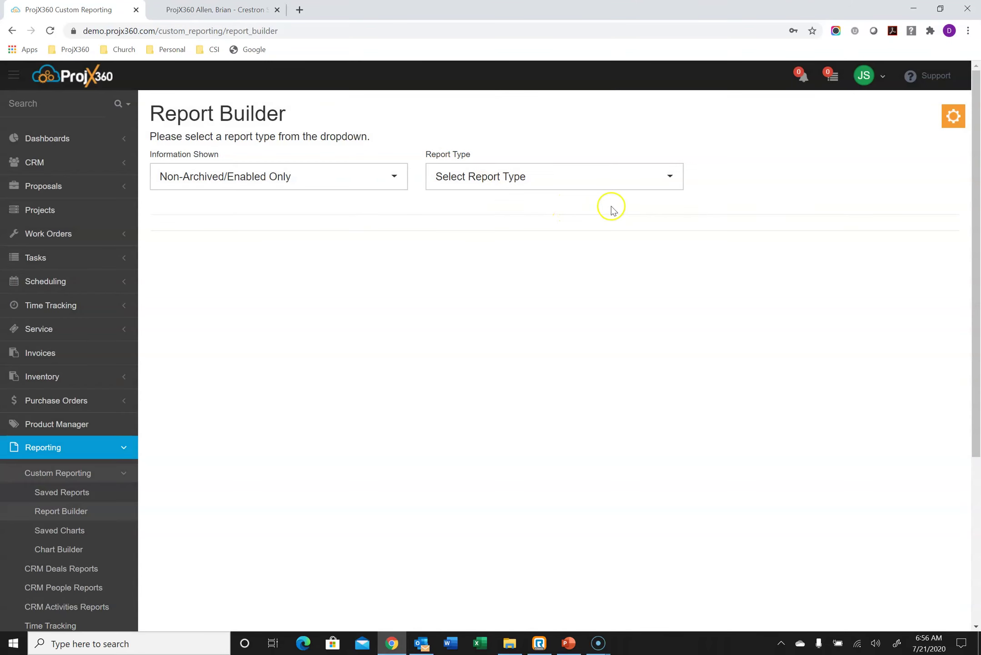
pyautogui.click(574, 181)
pyautogui.click(479, 235)
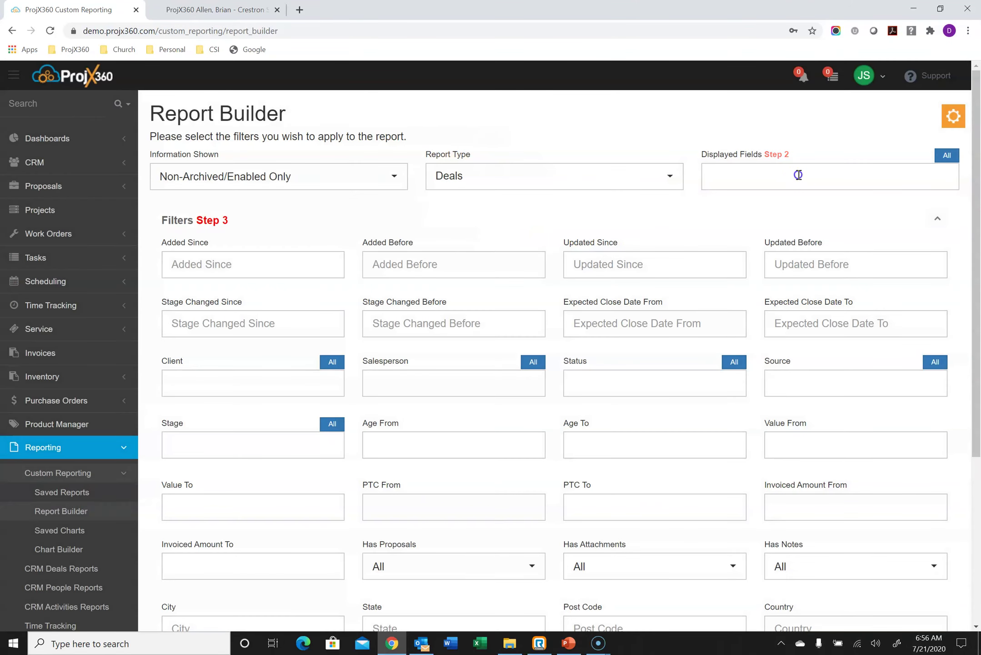
# Add Name, Client, Company, Salesperson, Age, Value, Status and Expected Close as the displayed fields of the Deals report.
pyautogui.click(798, 175)
pyautogui.click(740, 204)
pyautogui.click(740, 204)
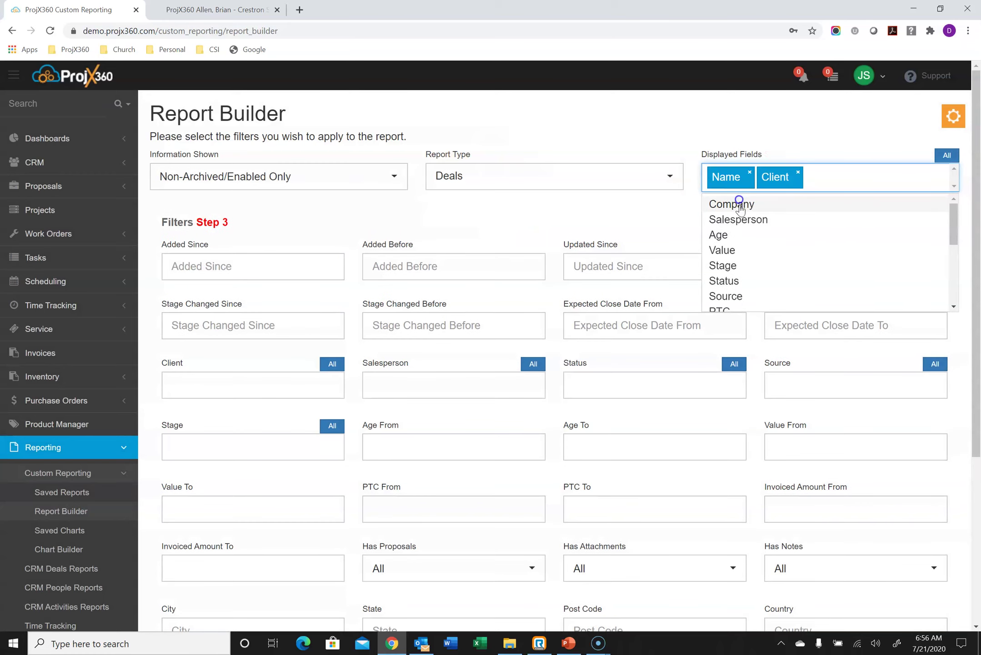
pyautogui.click(740, 203)
pyautogui.click(740, 204)
pyautogui.click(728, 227)
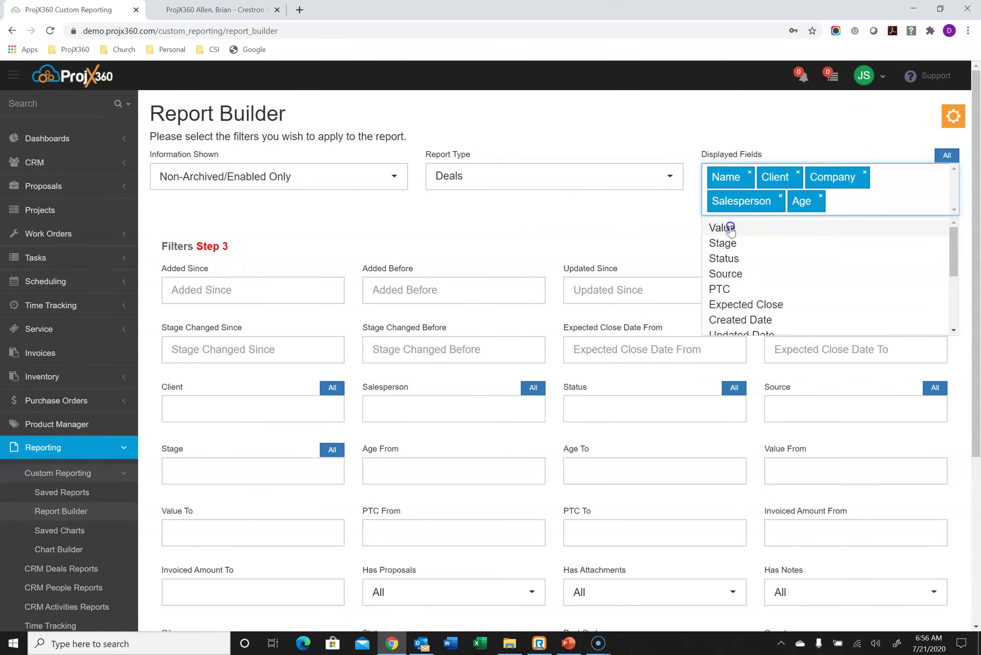
pyautogui.click(727, 228)
pyautogui.click(724, 242)
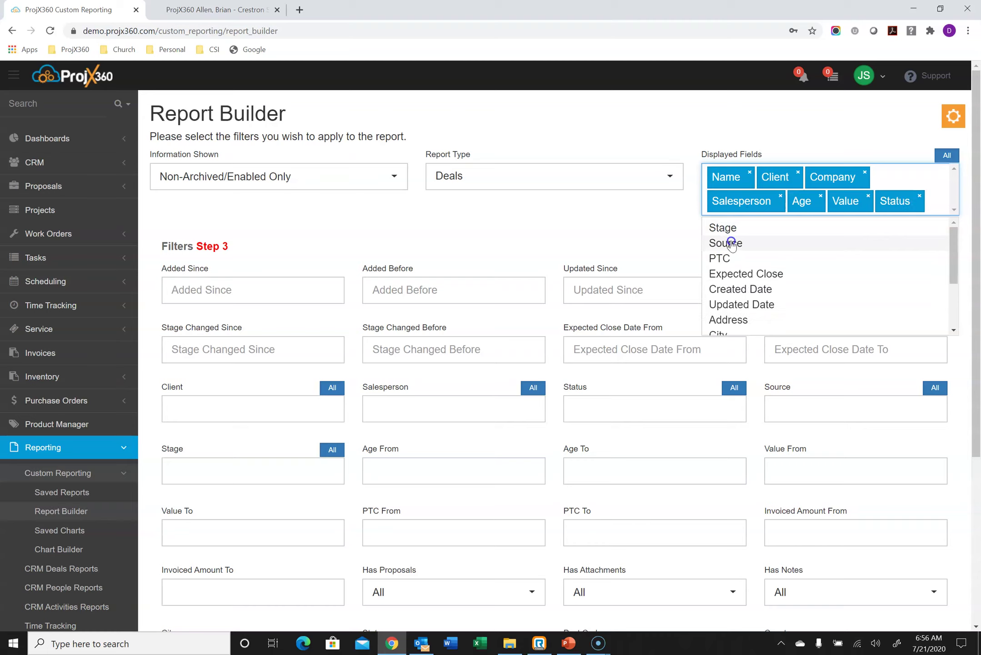
pyautogui.click(750, 272)
pyautogui.click(654, 273)
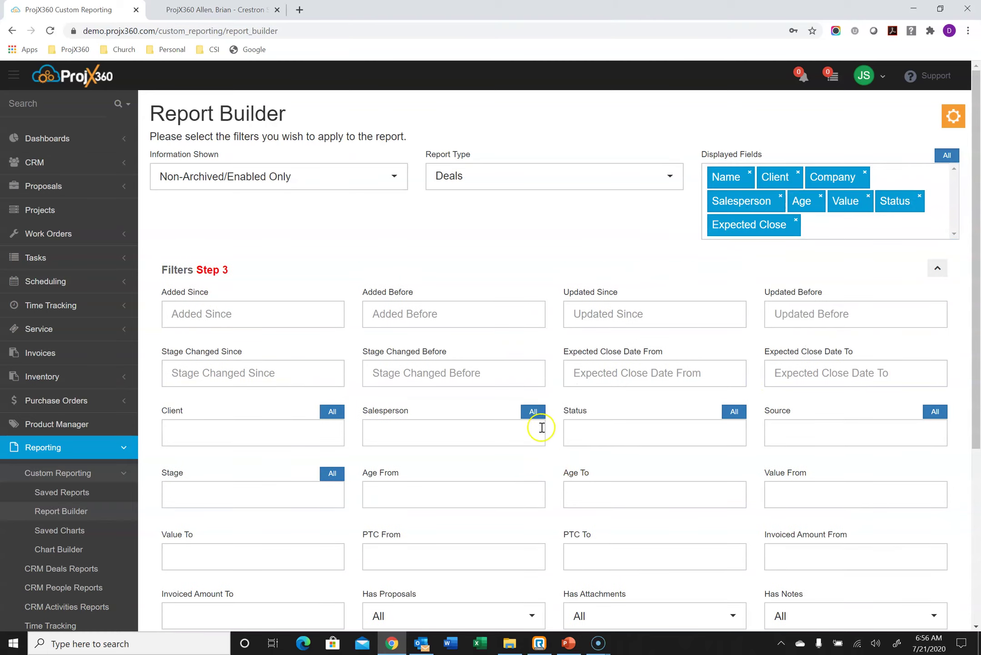
# Filter the Deals report to all salespersons and the Qualified, Request for Information, Presentation and Negotiation stages, and generate it.
pyautogui.click(533, 411)
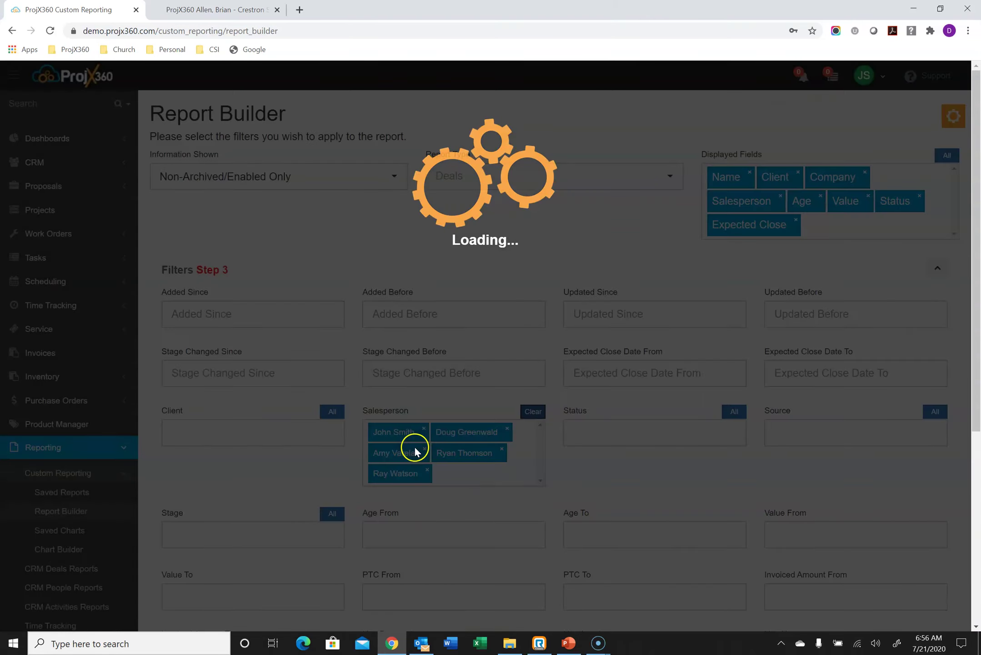
pyautogui.scroll(-3, 411, 446)
pyautogui.scroll(-1, 411, 446)
pyautogui.click(247, 344)
pyautogui.click(225, 400)
pyautogui.click(224, 400)
pyautogui.click(223, 400)
pyautogui.click(222, 400)
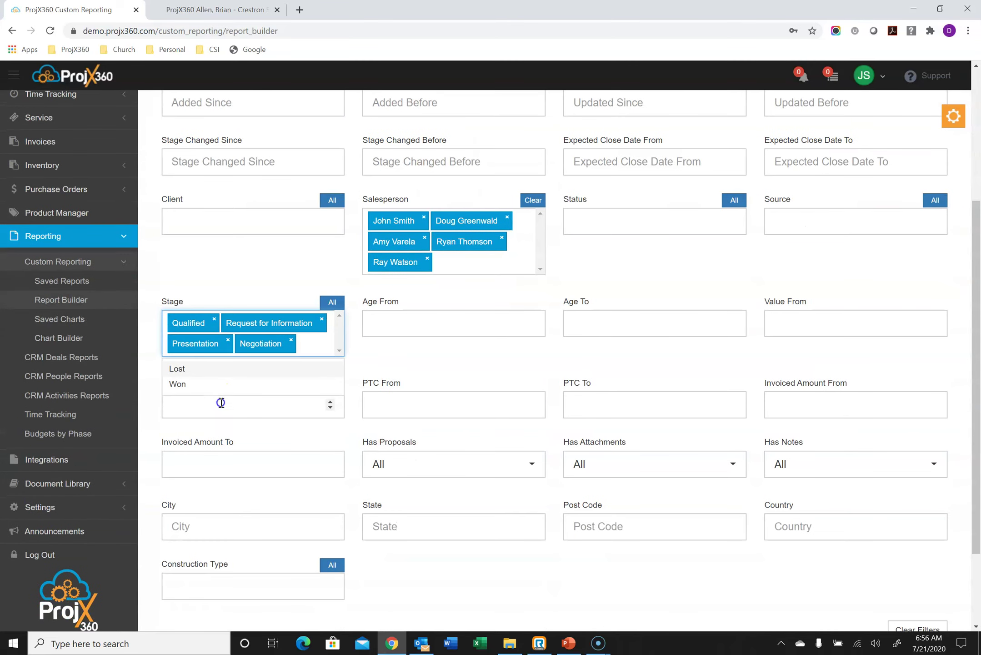
pyautogui.scroll(-2, 221, 401)
pyautogui.click(182, 562)
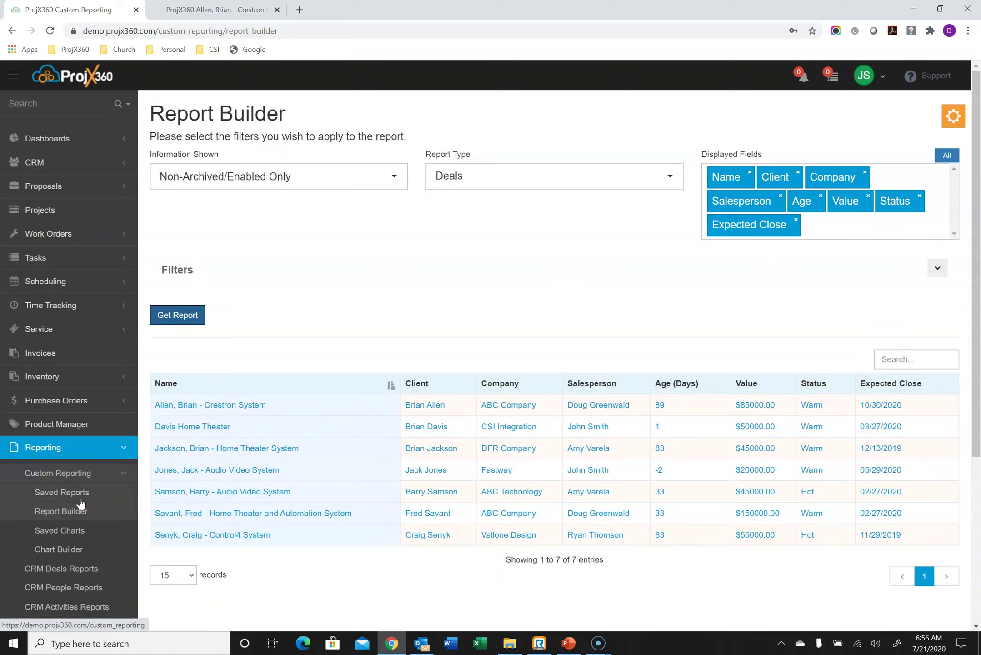
# Draw the Client - Sales Persons and Deal Stages chart in the Chart Builder for all salespersons and all deal stages.
pyautogui.click(66, 550)
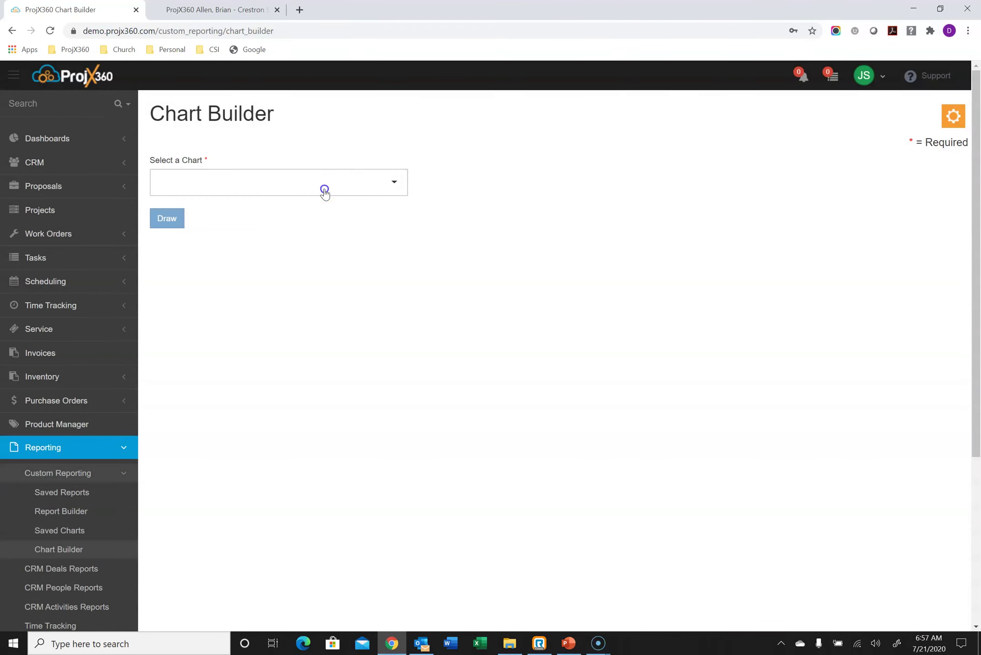
pyautogui.click(324, 190)
pyautogui.scroll(-5, 291, 241)
pyautogui.click(296, 275)
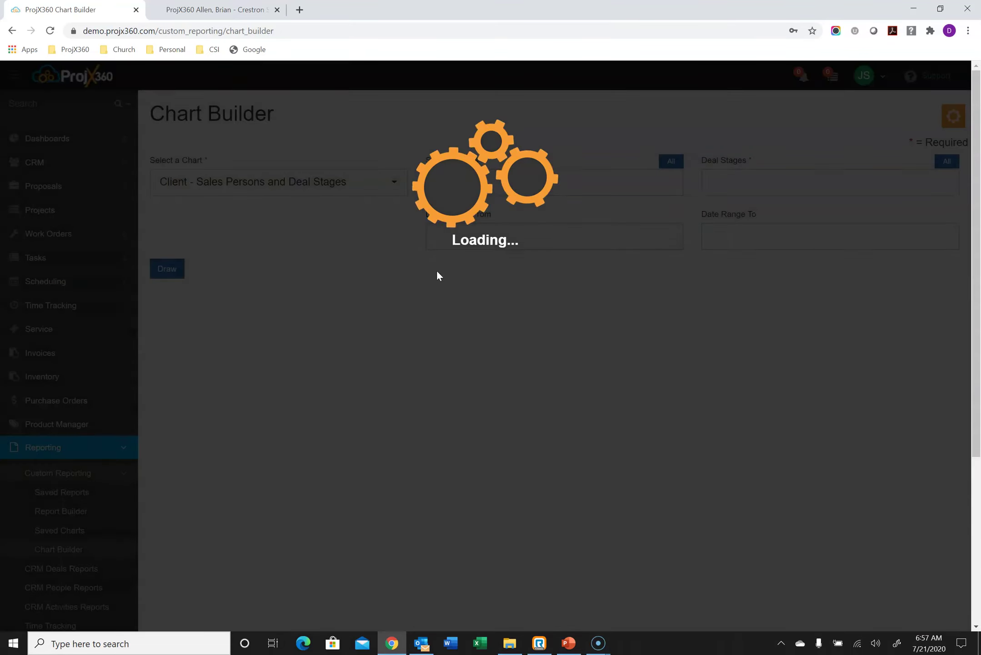
pyautogui.click(671, 162)
pyautogui.click(947, 161)
pyautogui.click(178, 317)
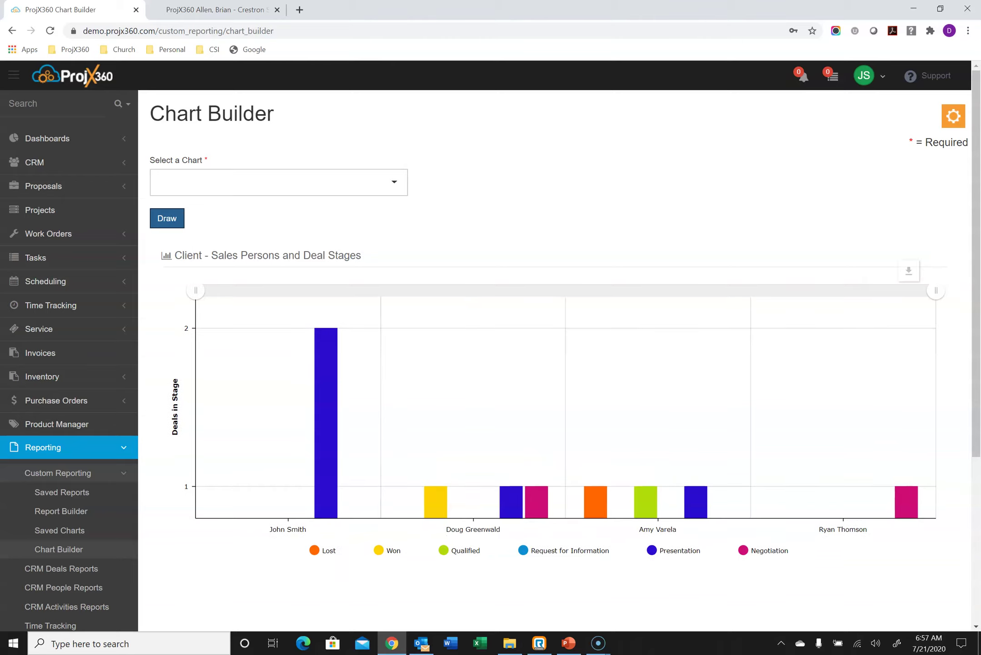
# Switch to the PowerPoint slide show's contact information slide and swap Presenter View for the full-screen slide.
pyautogui.press('super+shift+q')
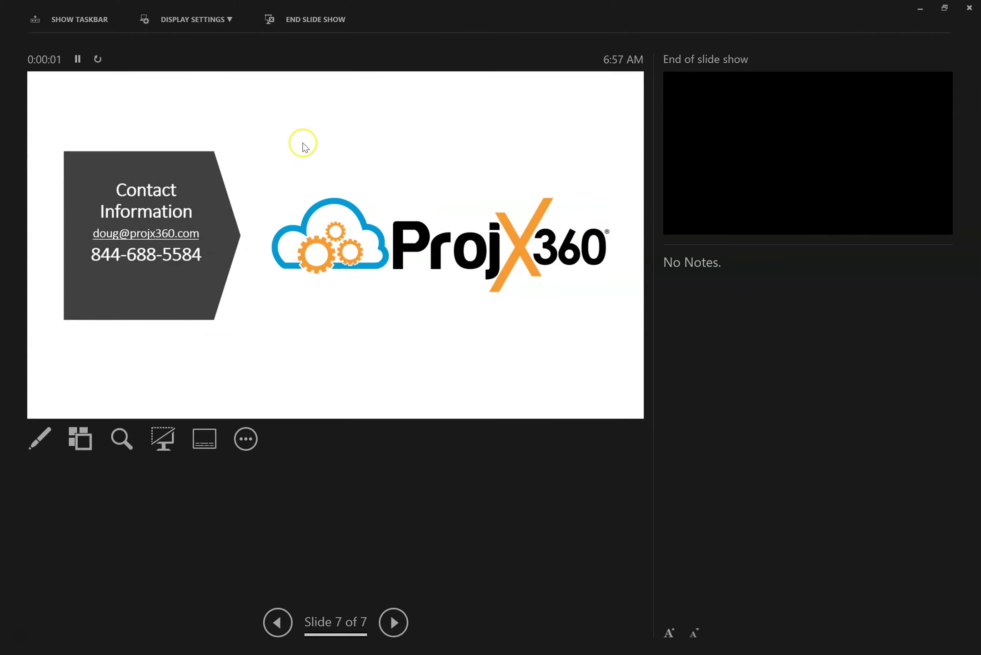
pyautogui.click(212, 21)
pyautogui.click(216, 46)
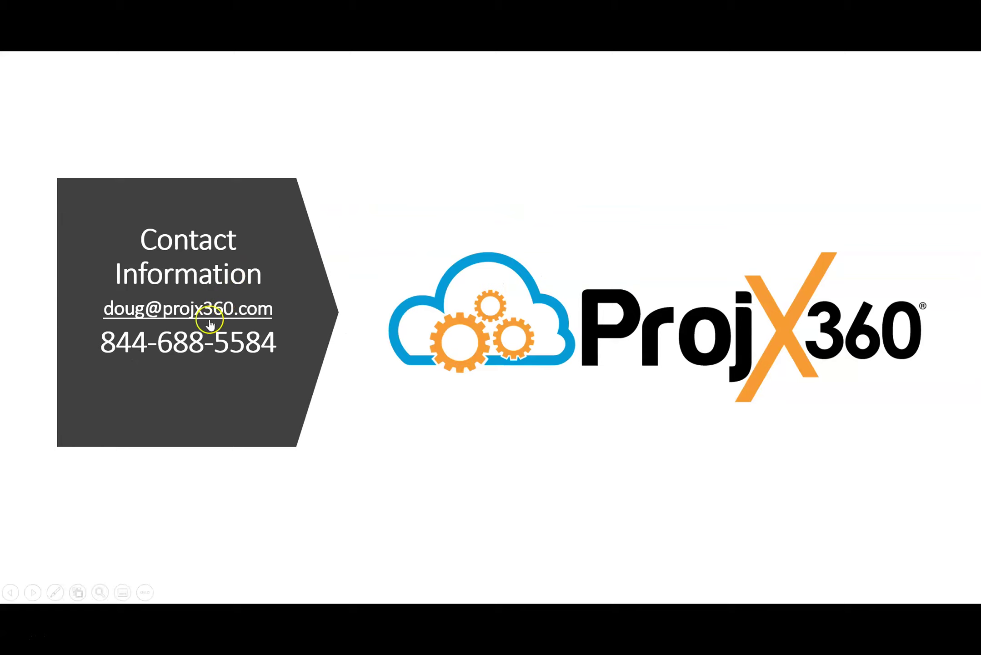